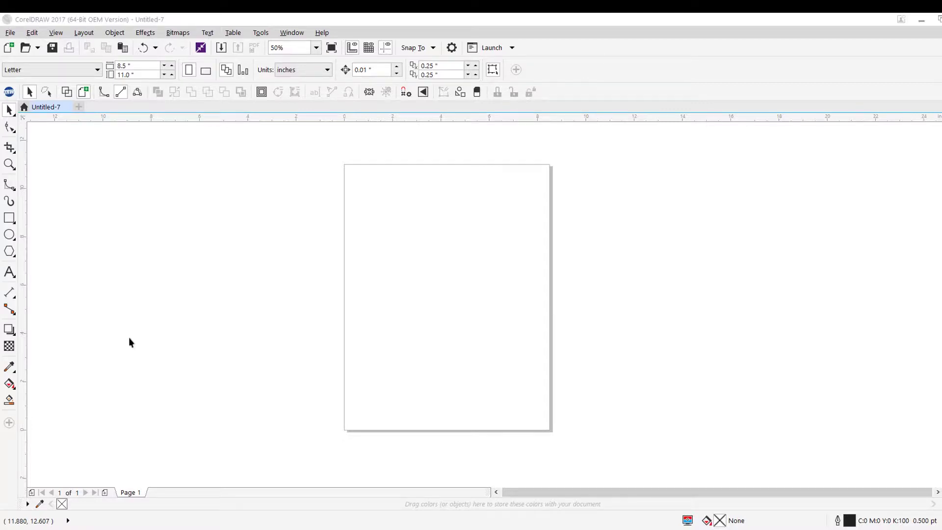
pyautogui.click(186, 132)
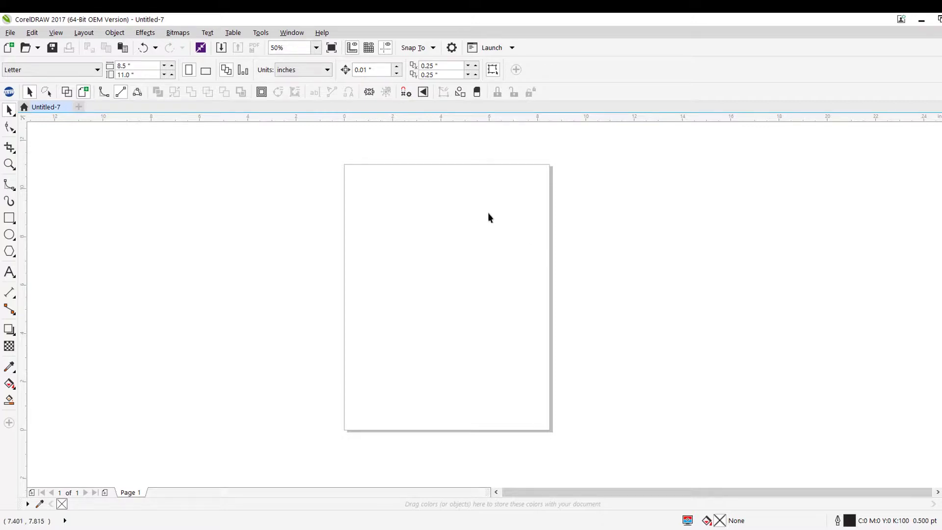
pyautogui.hscroll(-1, 399, 191)
pyautogui.hscroll(4, 573, 273)
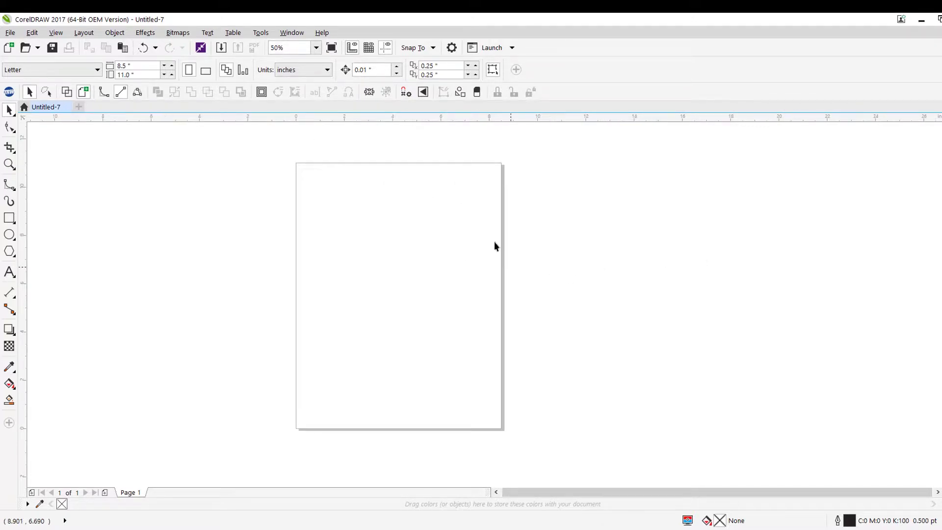
pyautogui.scroll(1, 423, 193)
pyautogui.scroll(-1, 423, 192)
# Set the page width to 8.45 inches
pyautogui.click(144, 67)
pyautogui.write('8.45')
pyautogui.press('Return')
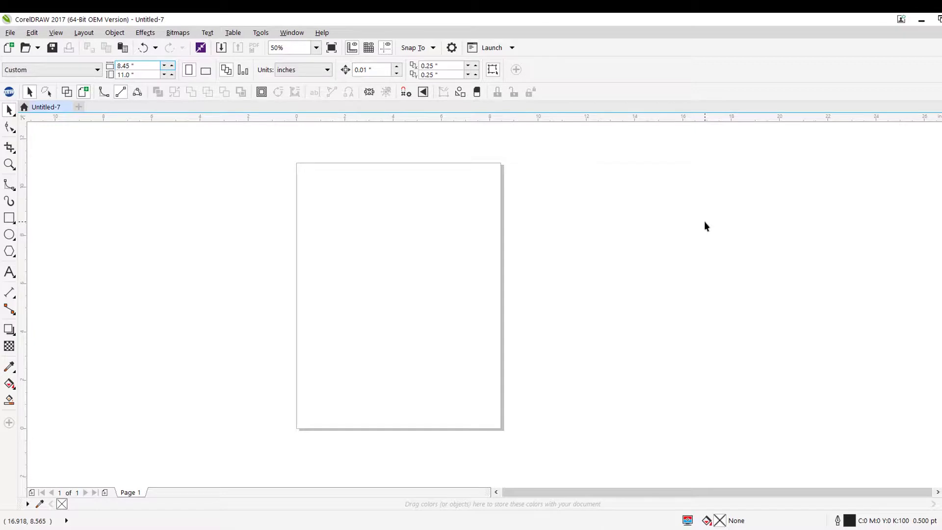
# Set the page width to 12 inches
pyautogui.moveTo(138, 65); pyautogui.dragTo(126, 66)
pyautogui.press('Escape')
pyautogui.press('BackSpace')
pyautogui.press('BackSpace')
pyautogui.press('BackSpace')
pyautogui.press('BackSpace')
pyautogui.press('BackSpace')
pyautogui.press('BackSpace')
pyautogui.write('12')
pyautogui.press('Return')
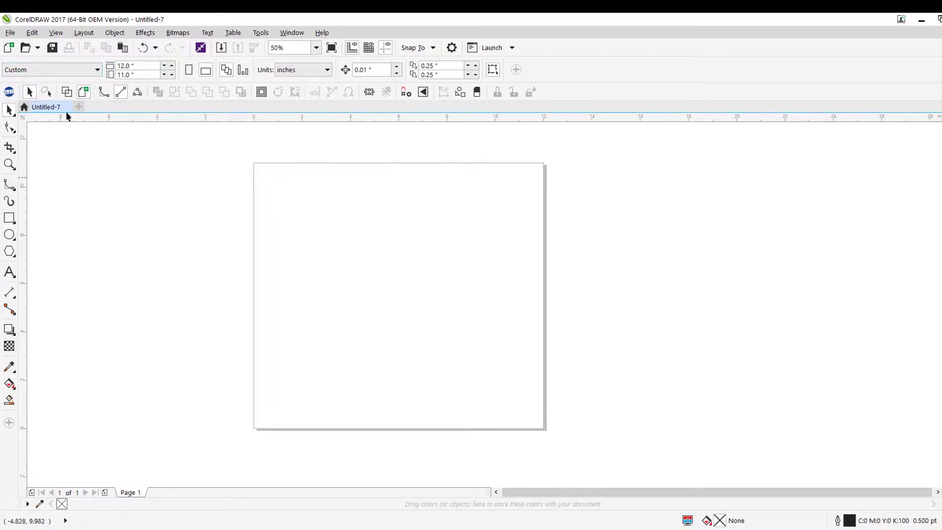
# Set the page size to 24 inches wide and 24 inches high
pyautogui.click(125, 65)
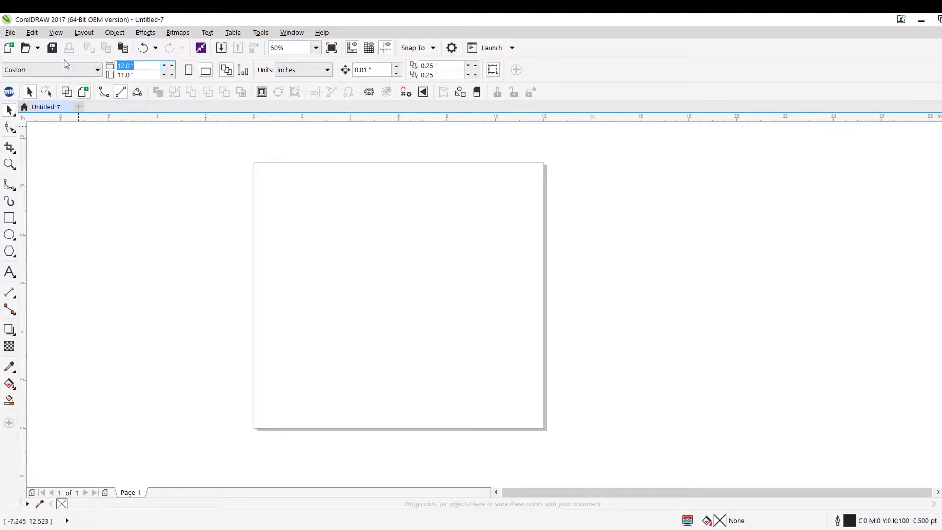
pyautogui.write('24')
pyautogui.press('Return')
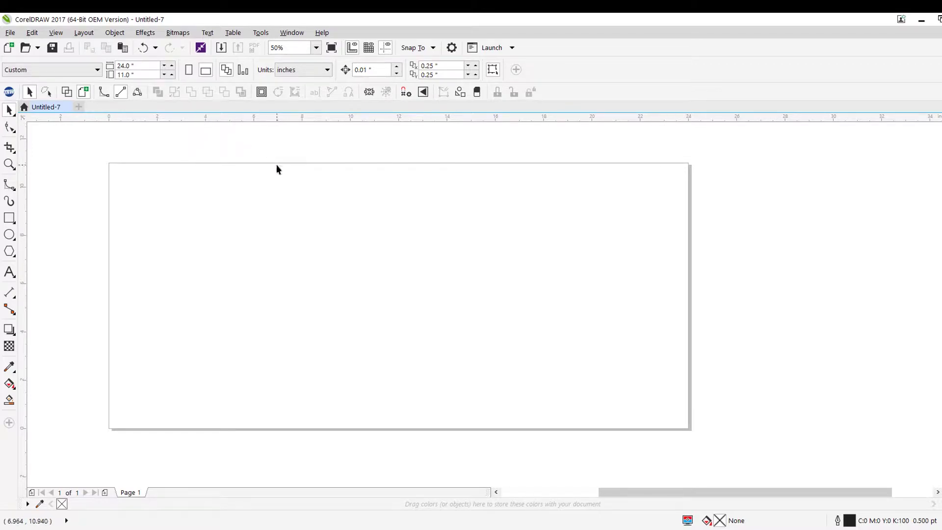
pyautogui.click(132, 75)
pyautogui.write('24')
pyautogui.press('Return')
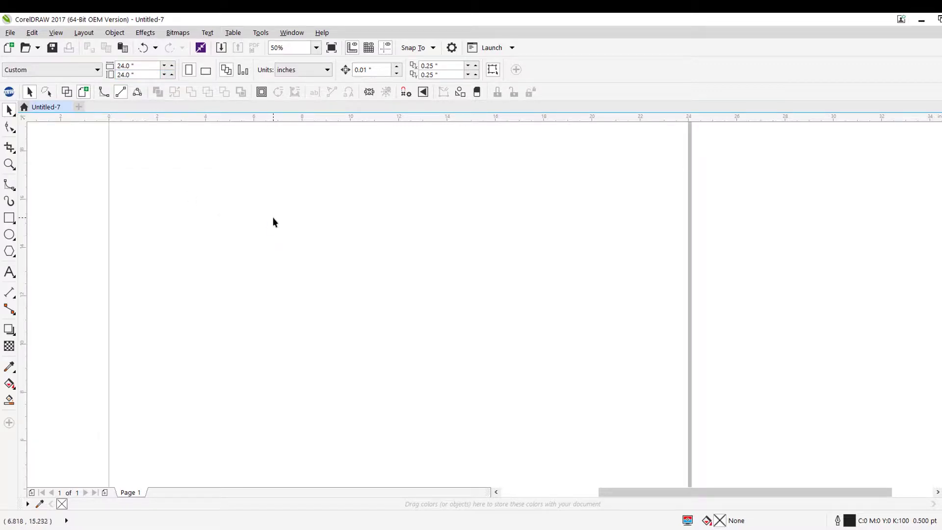
pyautogui.scroll(-4, 272, 216)
pyautogui.scroll(1, 240, 206)
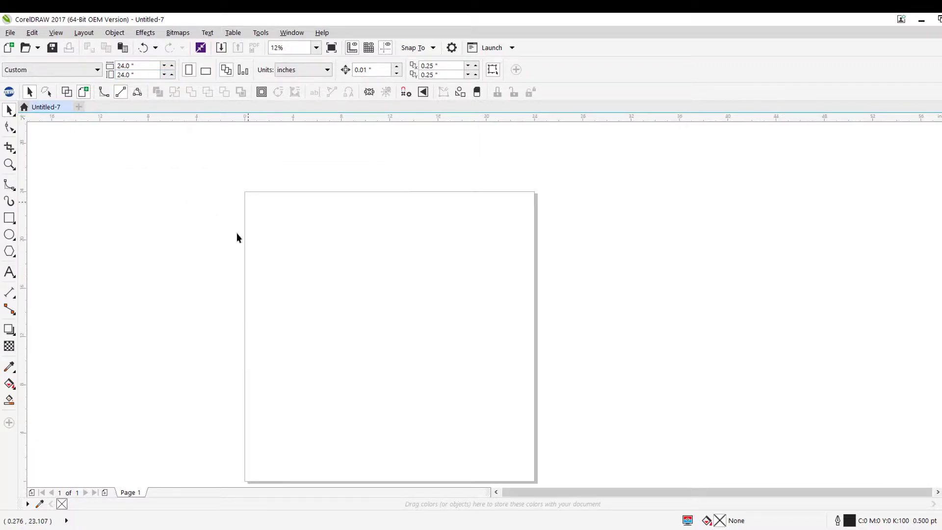
pyautogui.scroll(-1, 281, 236)
pyautogui.moveTo(322, 228); pyautogui.dragTo(344, 193)
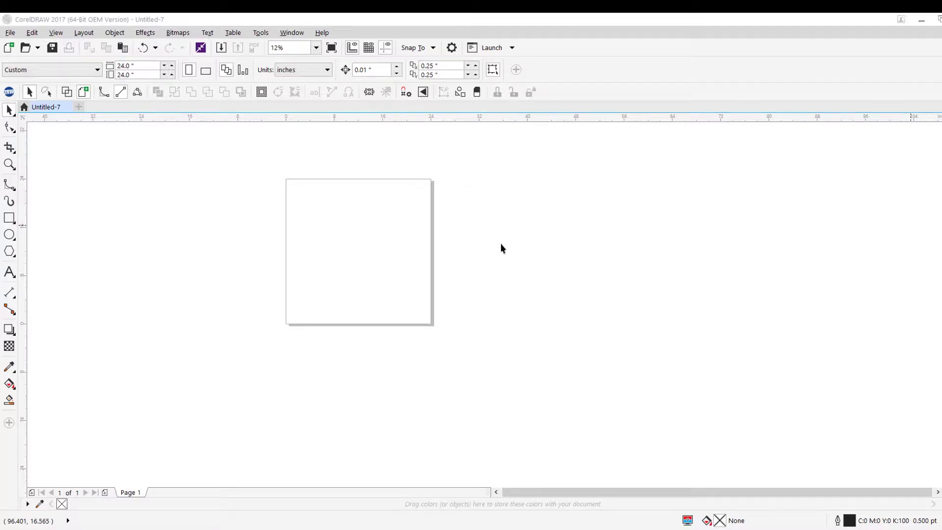
pyautogui.scroll(1, 293, 201)
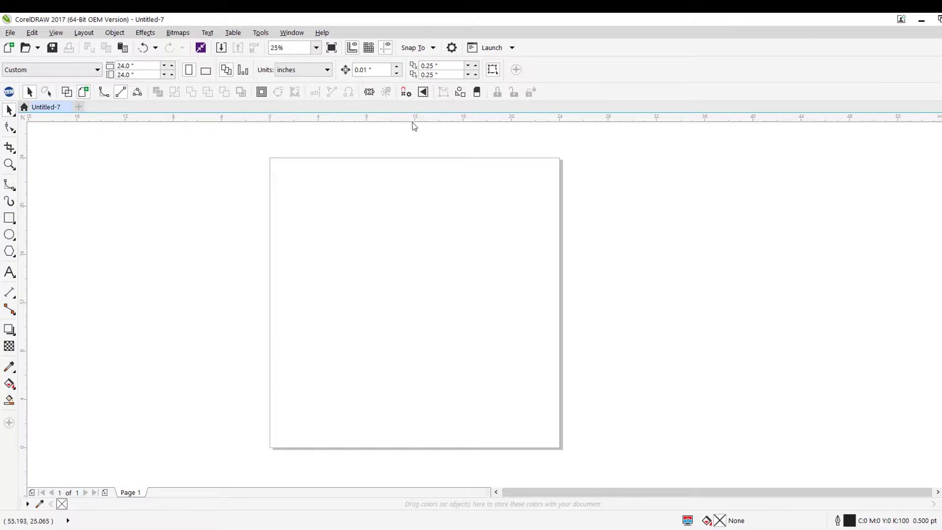
pyautogui.click(8, 93)
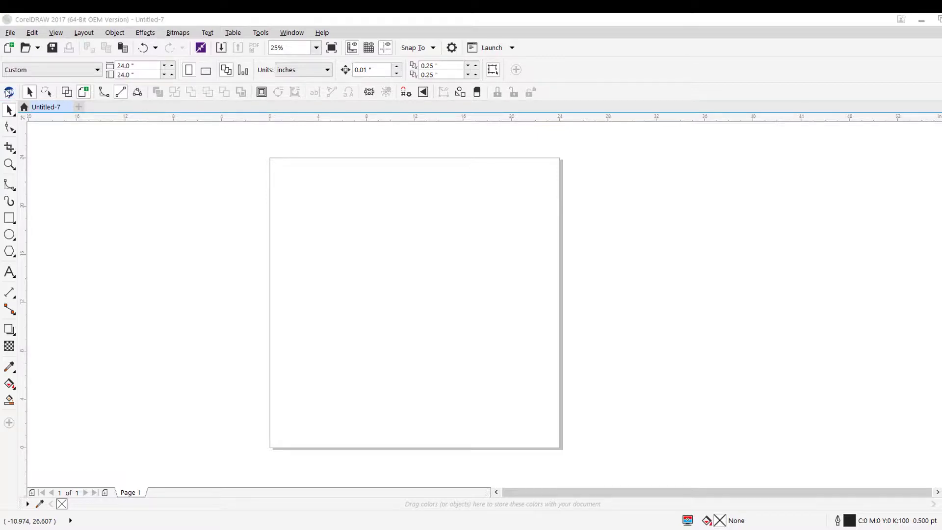
pyautogui.click(354, 237)
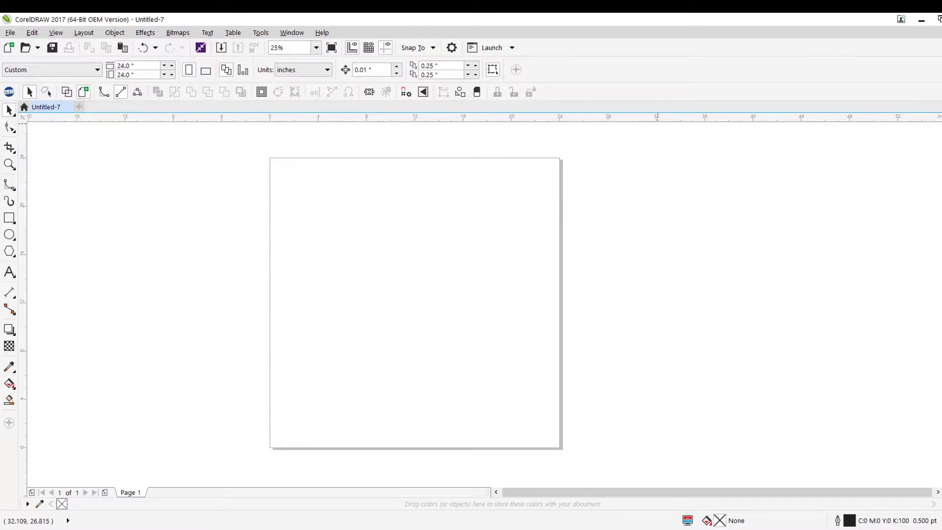
pyautogui.click(8, 94)
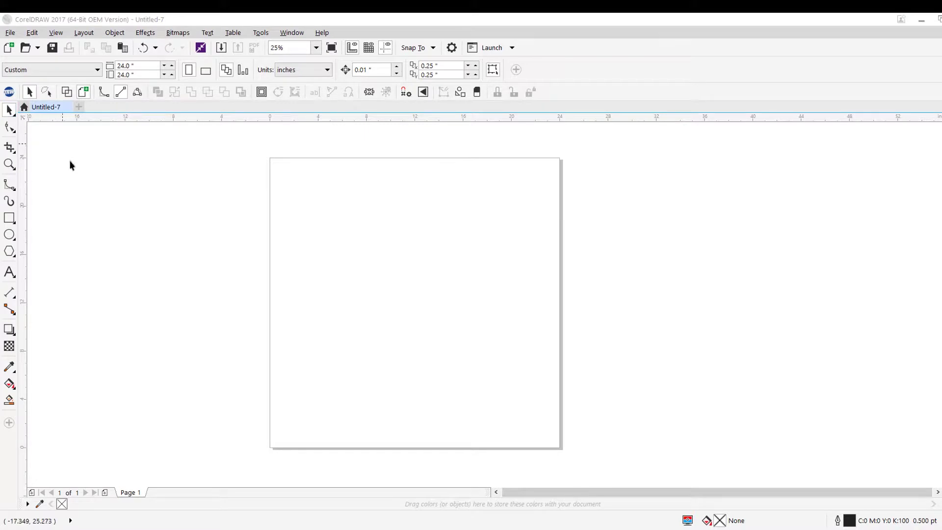
pyautogui.click(145, 205)
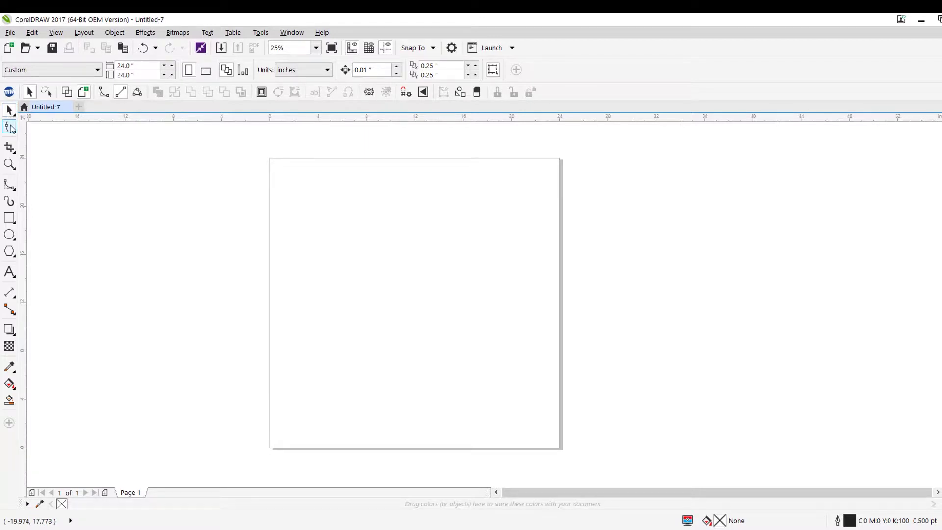
# Examine how the available tool options change when switching between the Crop, Zoom, Rectangle and Pick tools
pyautogui.click(10, 147)
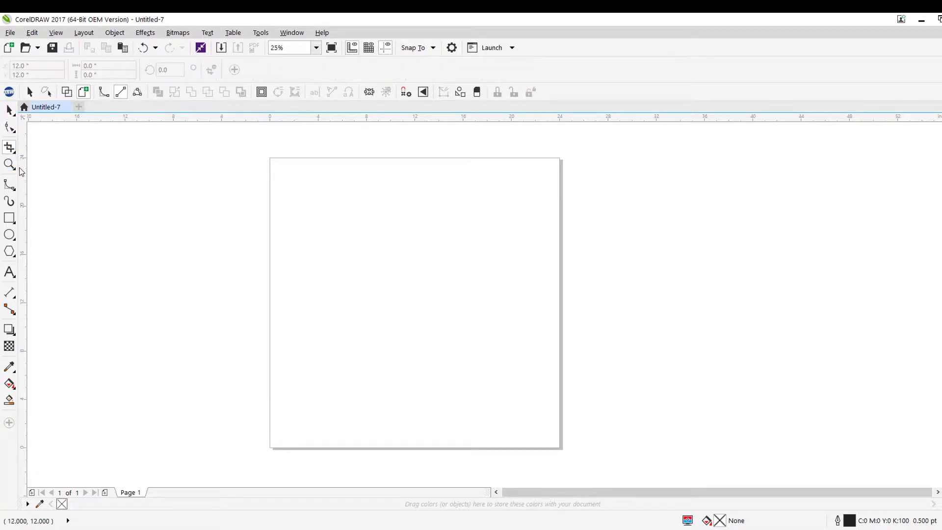
pyautogui.click(9, 185)
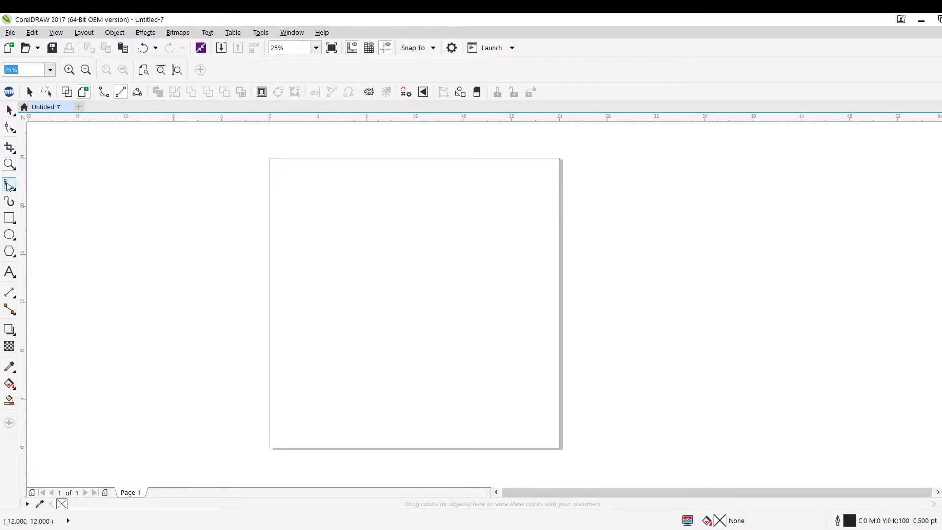
pyautogui.click(9, 222)
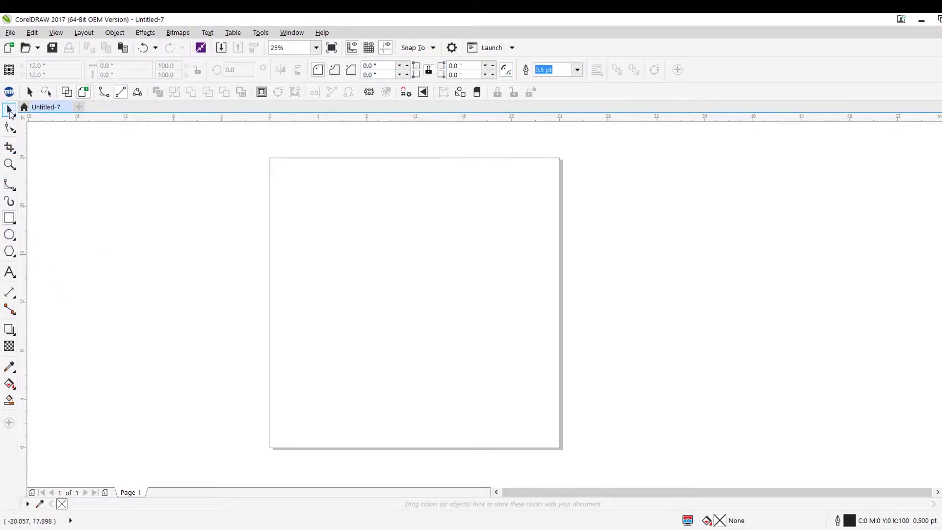
pyautogui.click(10, 111)
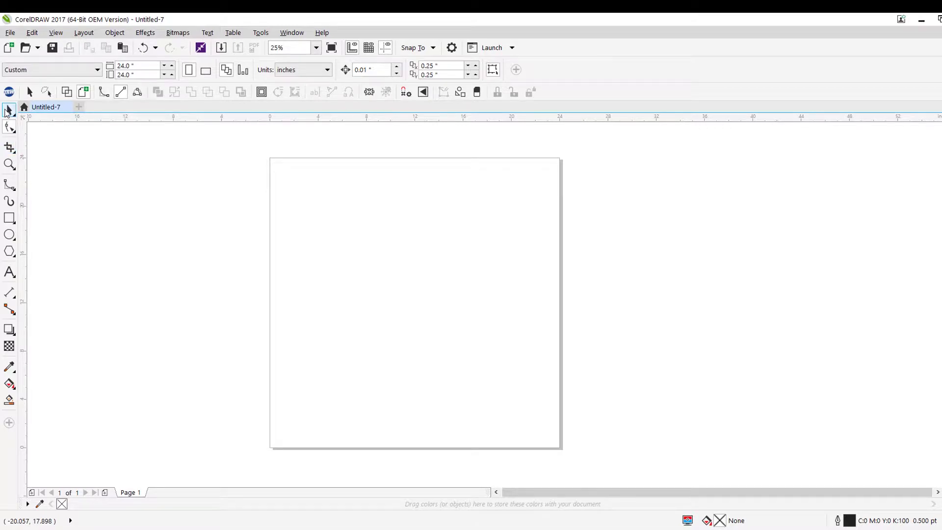
pyautogui.click(8, 218)
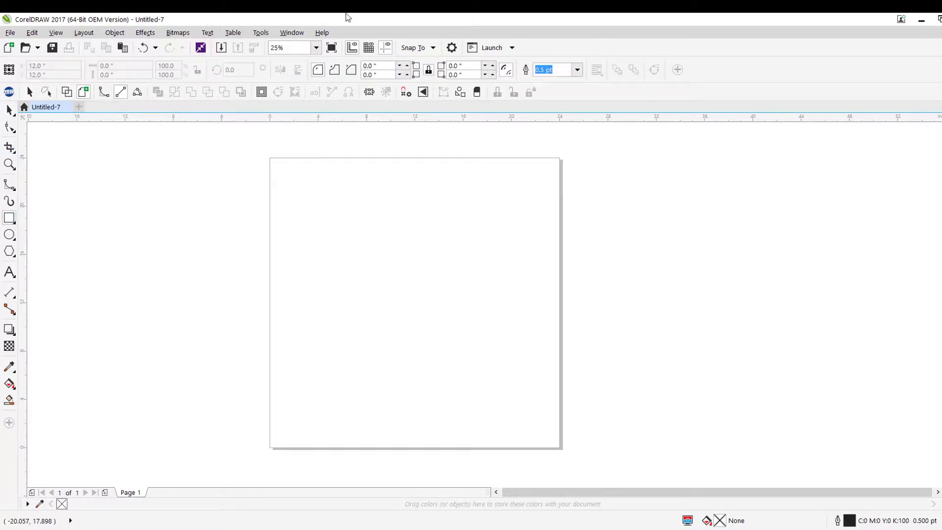
pyautogui.click(9, 111)
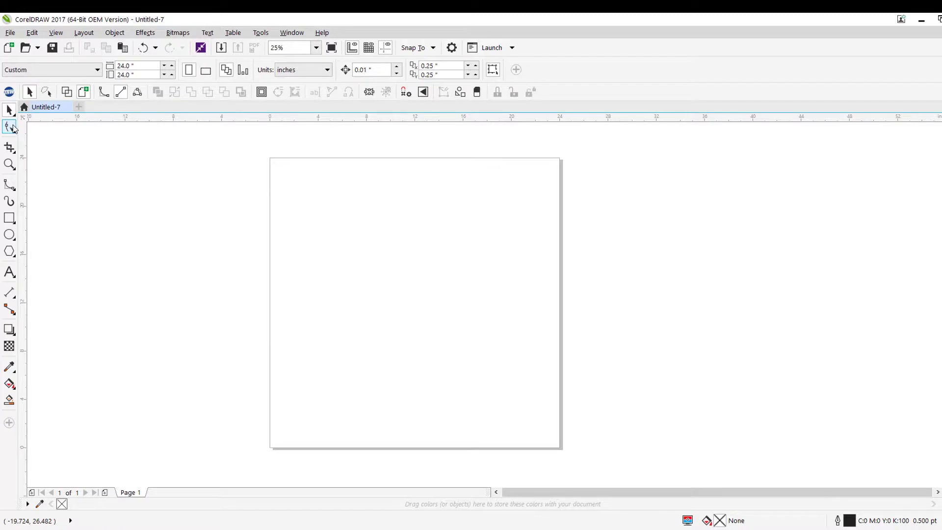
pyautogui.click(11, 220)
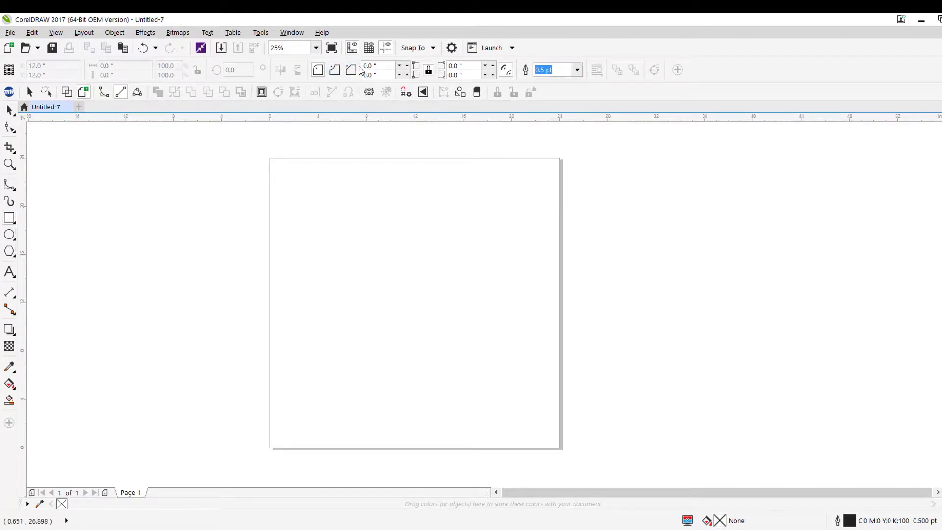
pyautogui.click(8, 113)
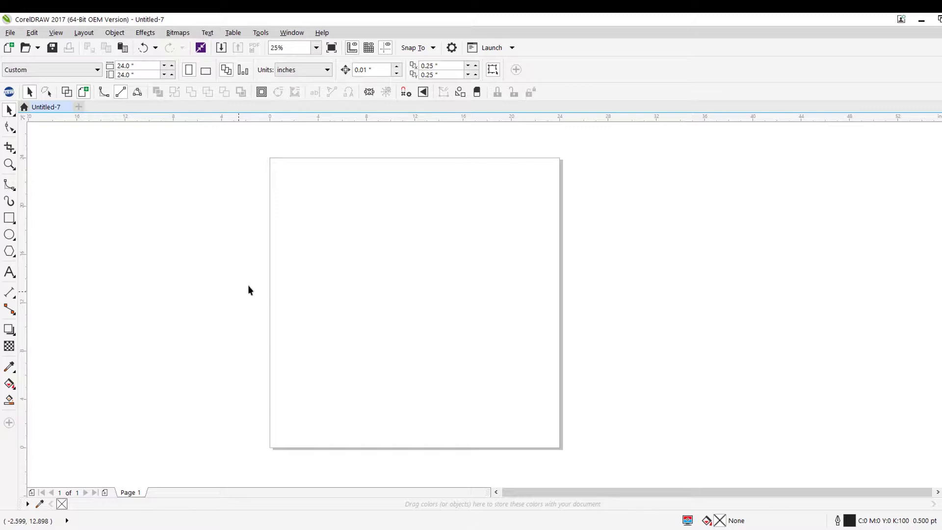
# Try rectangular marquee selection with the Pick tool over the empty page
pyautogui.click(14, 120)
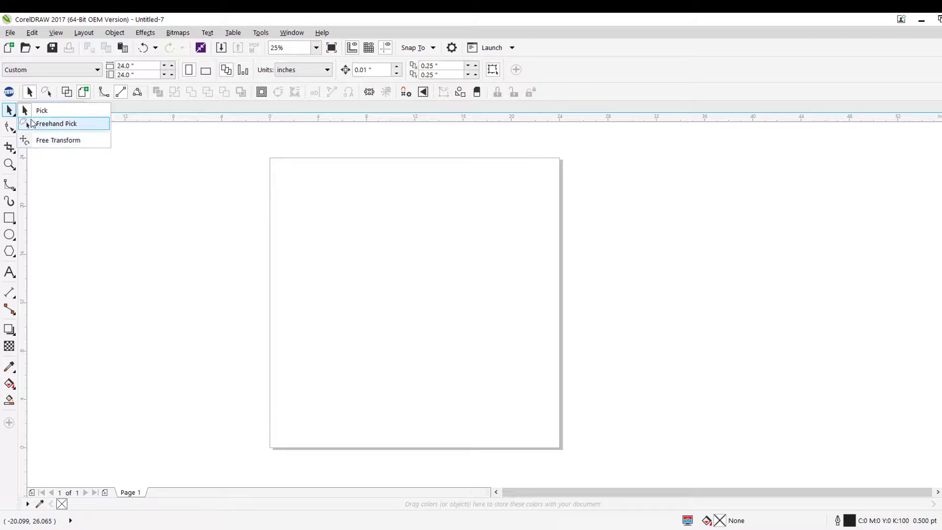
pyautogui.click(42, 111)
pyautogui.moveTo(143, 181); pyautogui.dragTo(316, 286)
pyautogui.moveTo(232, 212); pyautogui.dragTo(537, 373)
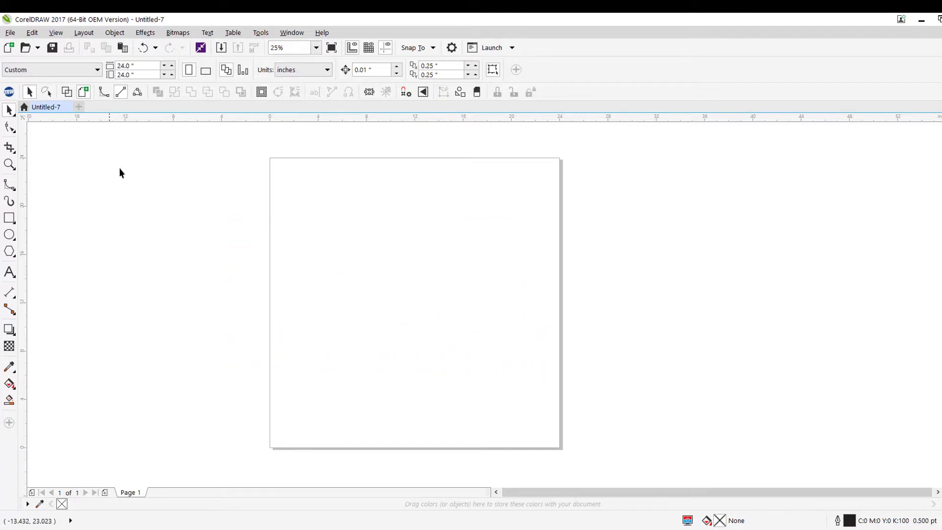
# Try freeform selection with the Freehand Pick tool beside the page and return to the Pick tool
pyautogui.click(10, 110)
pyautogui.click(42, 129)
pyautogui.moveTo(162, 256)
pyautogui.mouseDown()
pyautogui.moveTo(199, 189)
pyautogui.moveTo(262, 160)
pyautogui.moveTo(254, 241)
pyautogui.moveTo(371, 237)
pyautogui.moveTo(419, 248)
pyautogui.moveTo(456, 322)
pyautogui.moveTo(212, 410)
pyautogui.mouseUp()
pyautogui.moveTo(184, 296); pyautogui.dragTo(158, 231)
pyautogui.click(17, 114)
pyautogui.click(41, 111)
# Draw a rectangle about 20.6 by 13.8 inches overlapping the page's left edge and delete it
pyautogui.click(10, 222)
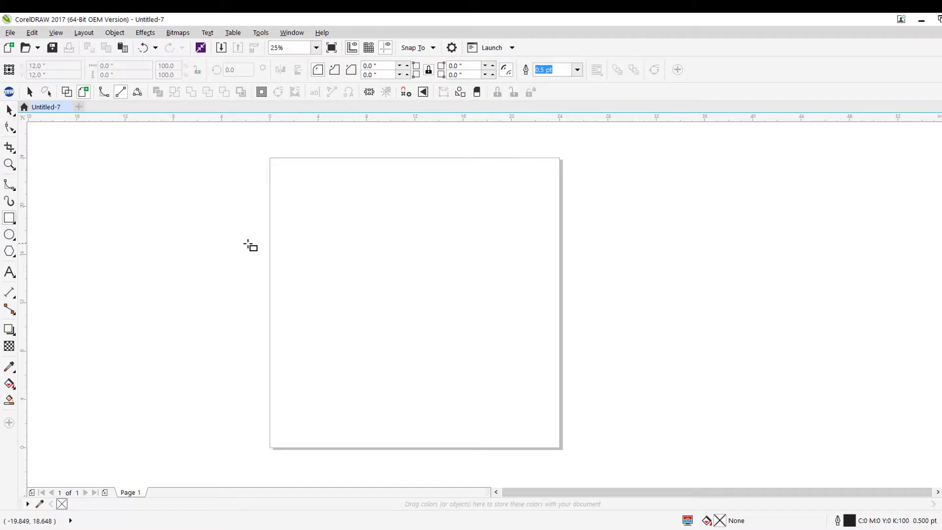
pyautogui.moveTo(226, 216); pyautogui.dragTo(475, 383)
pyautogui.press('space')
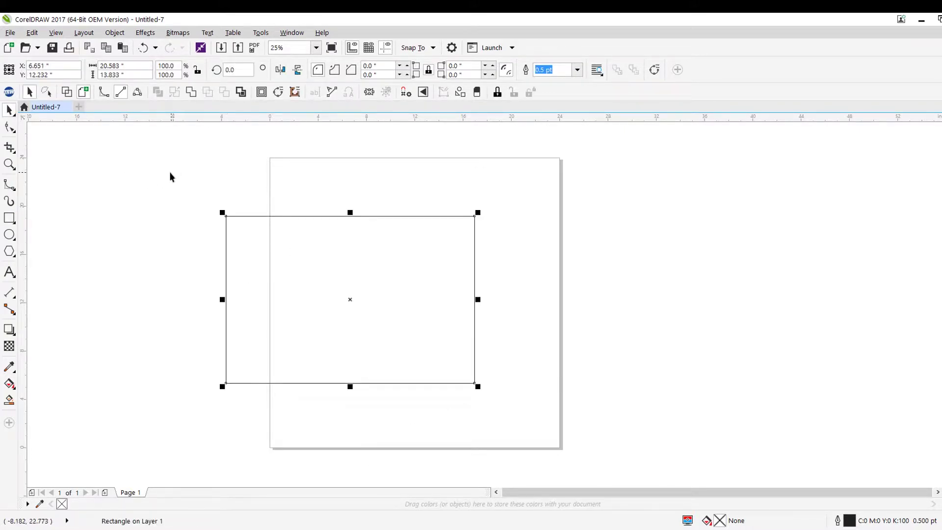
pyautogui.click(188, 156)
pyautogui.click(335, 252)
pyautogui.press('Delete')
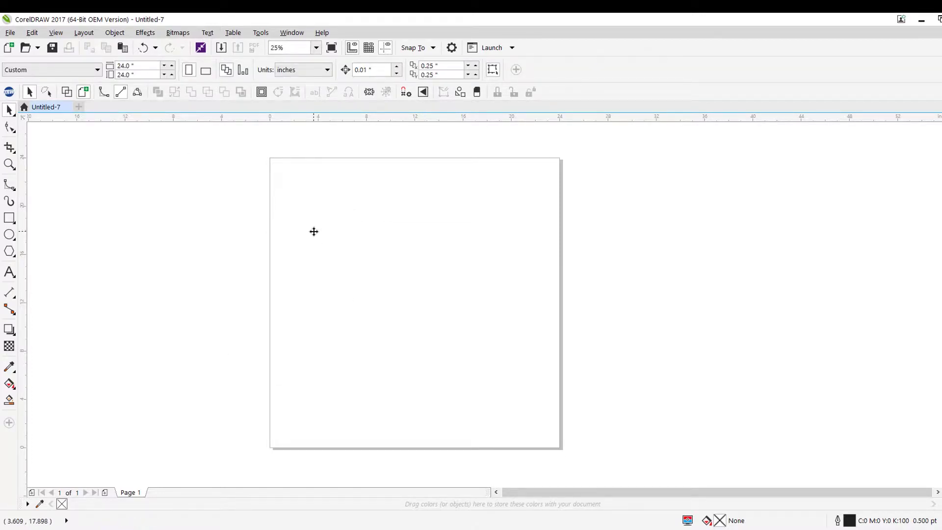
pyautogui.click(13, 133)
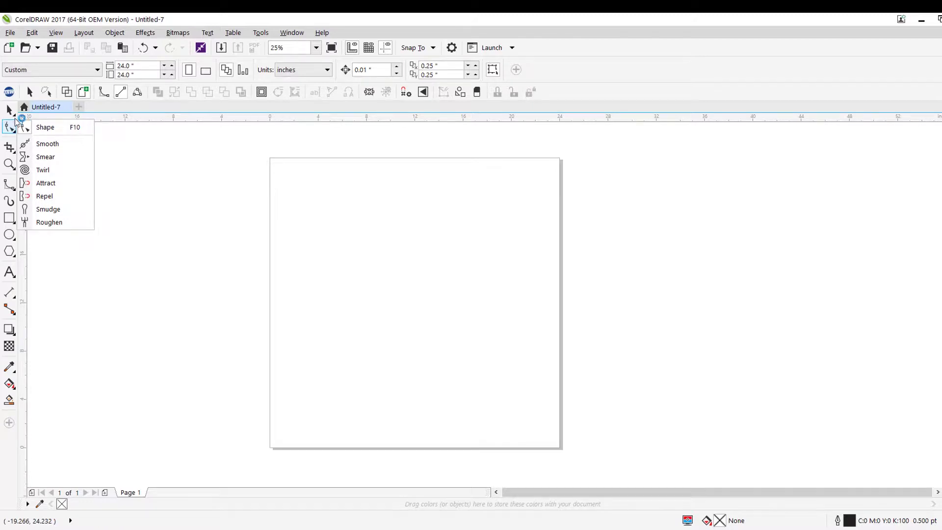
pyautogui.click(46, 128)
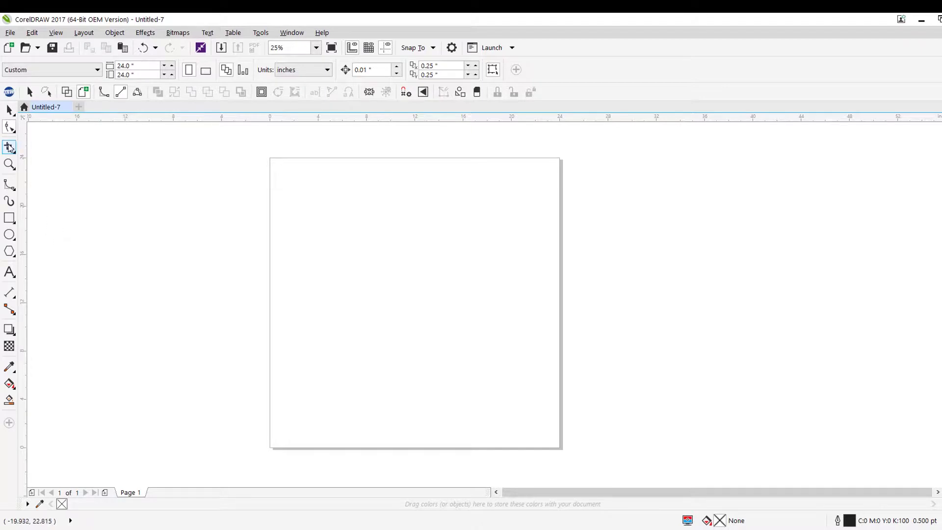
pyautogui.click(12, 130)
pyautogui.click(11, 129)
# Draw a closed, rounded B-Spline curve about 13.6 by 11.5 inches inside the page
pyautogui.click(16, 191)
pyautogui.click(16, 192)
pyautogui.click(16, 190)
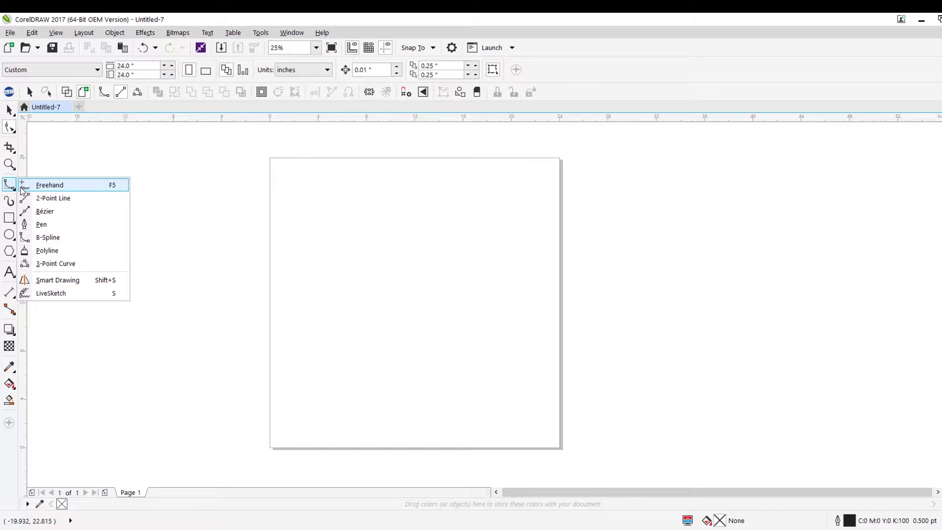
pyautogui.click(48, 237)
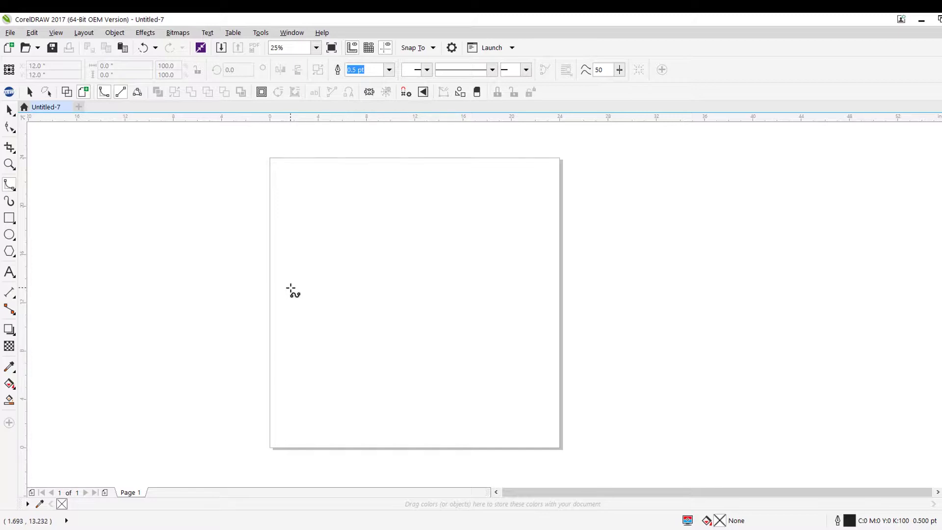
pyautogui.moveTo(291, 287); pyautogui.dragTo(309, 237)
pyautogui.click(308, 237)
pyautogui.click(384, 224)
pyautogui.click(438, 238)
pyautogui.click(465, 272)
pyautogui.click(447, 338)
pyautogui.click(373, 373)
pyautogui.click(295, 364)
pyautogui.click(291, 303)
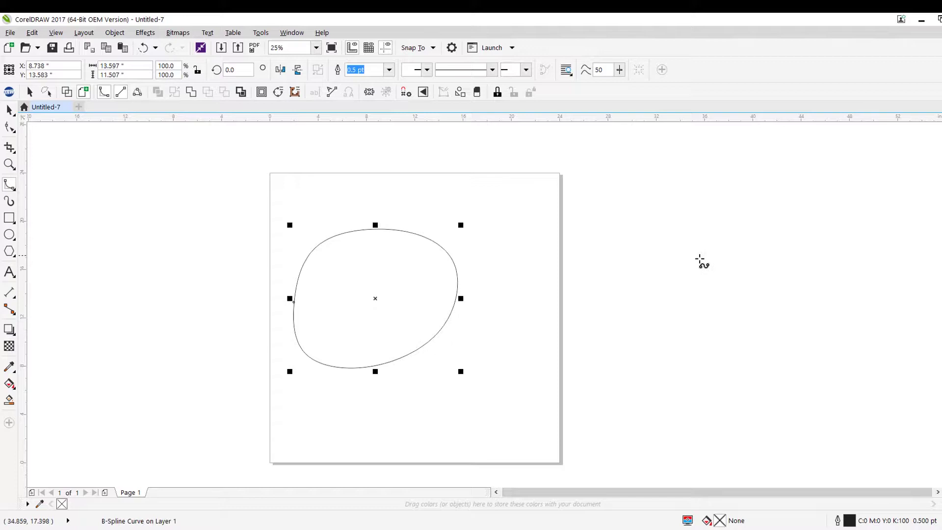
# Draw a closed heart-shaped B-Spline about 23.4 by 22.2 inches to the right of the page and view its control points
pyautogui.click(699, 258)
pyautogui.click(657, 211)
pyautogui.click(589, 204)
pyautogui.click(542, 309)
pyautogui.click(598, 372)
pyautogui.click(714, 431)
pyautogui.click(769, 442)
pyautogui.click(824, 301)
pyautogui.click(856, 197)
pyautogui.click(790, 154)
pyautogui.click(738, 184)
pyautogui.click(700, 258)
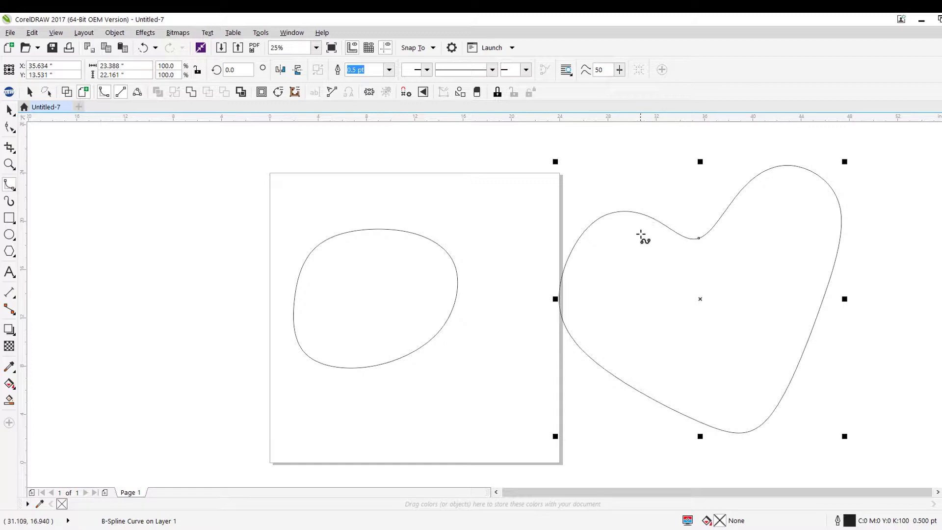
pyautogui.click(10, 128)
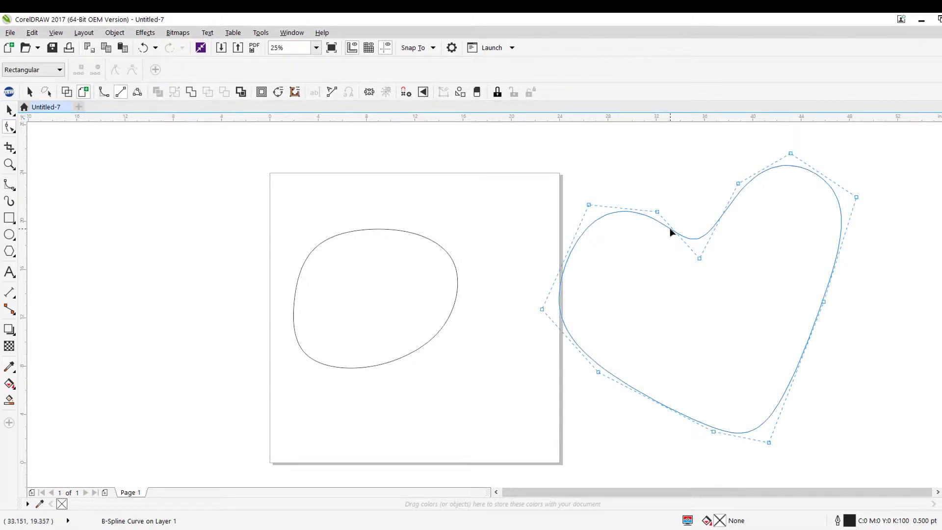
pyautogui.click(10, 109)
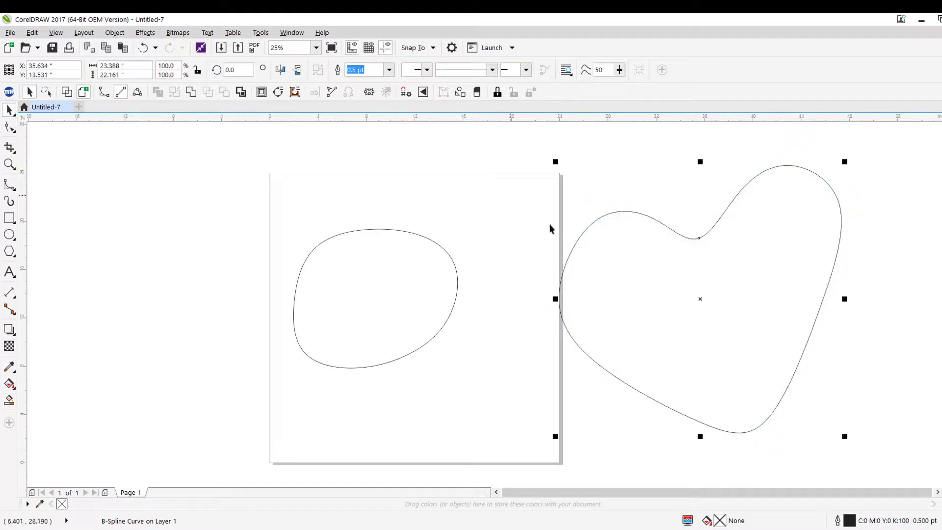
# Reshape the heart-shaped B-Spline by pulling the control points on its left side and bottom tip outward
pyautogui.click(10, 128)
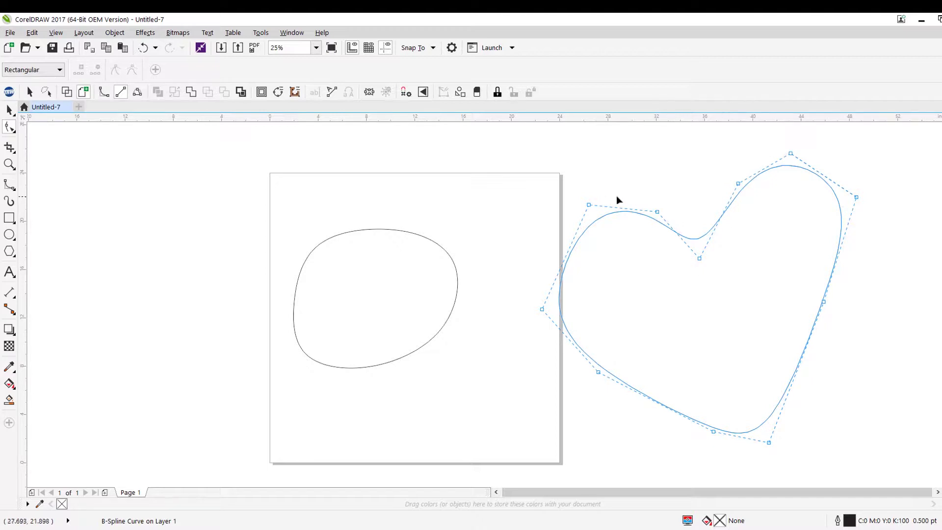
pyautogui.moveTo(591, 209); pyautogui.dragTo(531, 189)
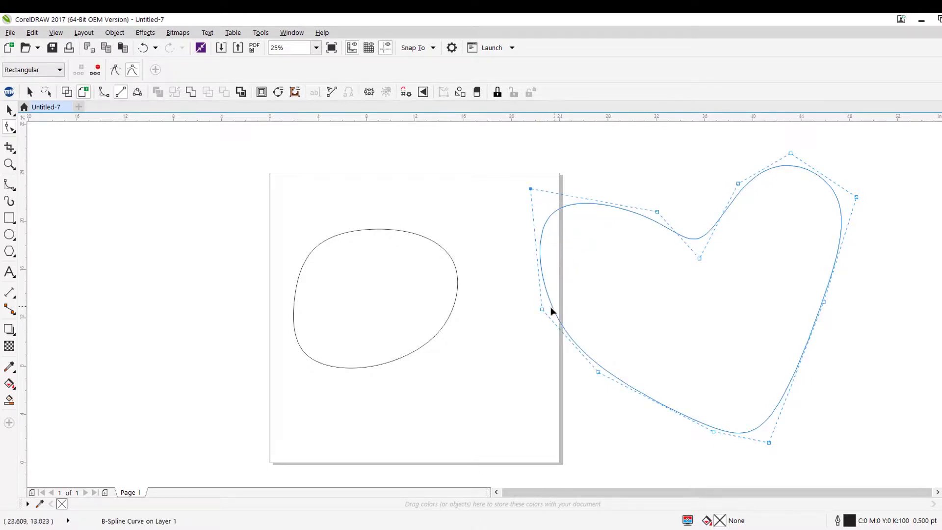
pyautogui.moveTo(542, 310); pyautogui.dragTo(481, 358)
pyautogui.moveTo(598, 373); pyautogui.dragTo(586, 406)
pyautogui.moveTo(769, 443); pyautogui.dragTo(802, 476)
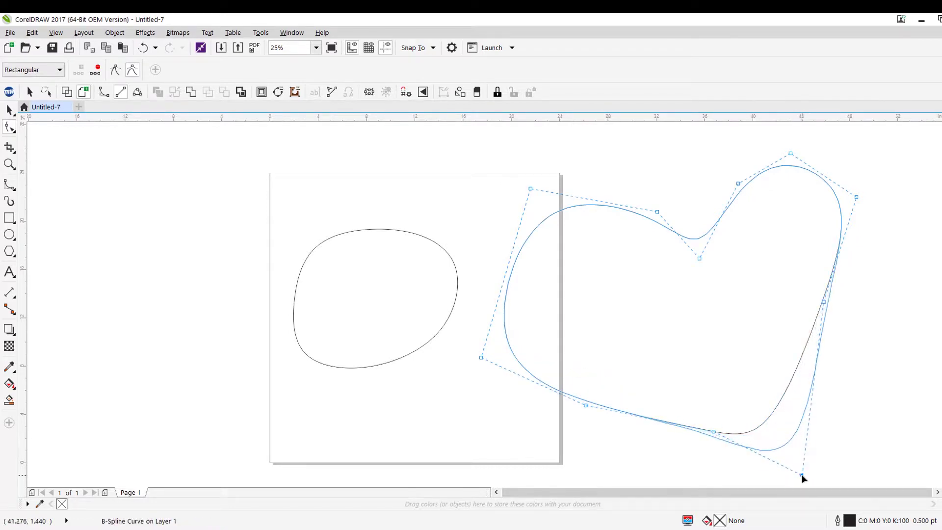
# Deepen the heart's notch and widen its right lobe by repositioning the surrounding B-Spline control points
pyautogui.moveTo(699, 258); pyautogui.dragTo(712, 301)
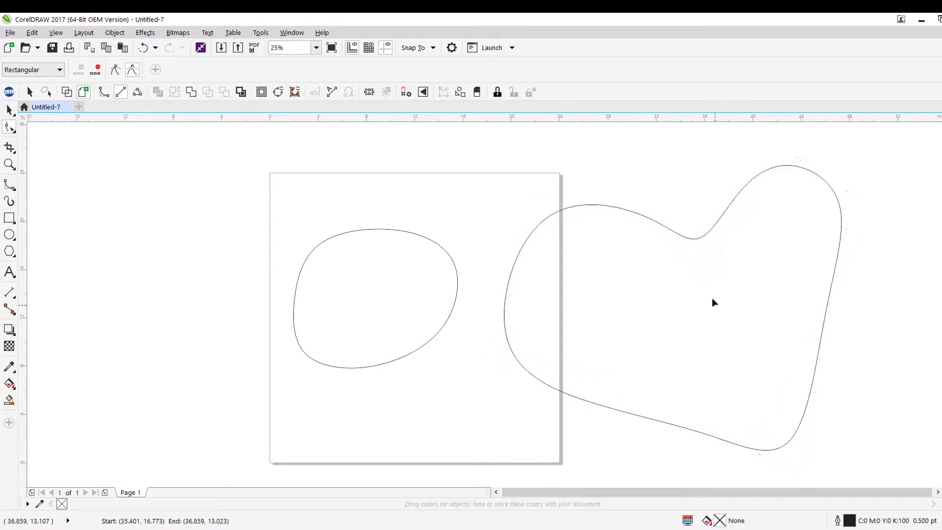
pyautogui.moveTo(657, 212); pyautogui.dragTo(636, 213)
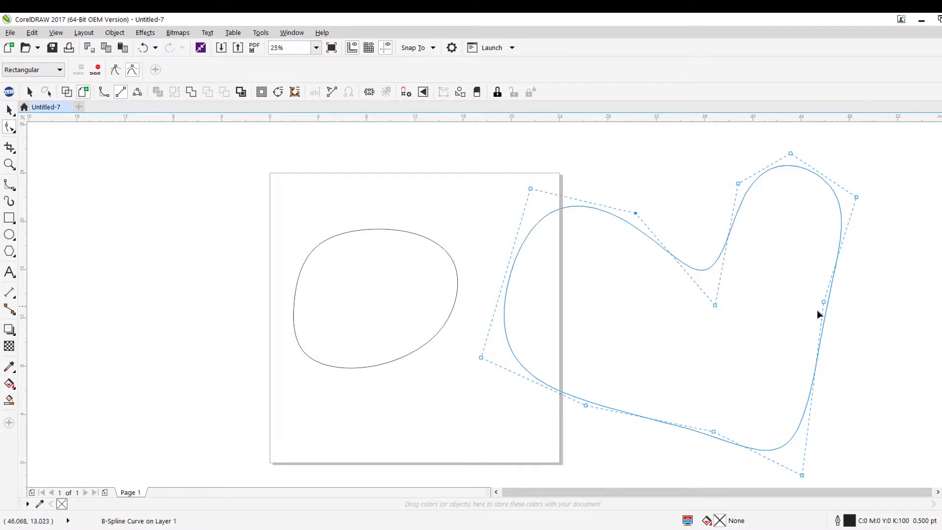
pyautogui.moveTo(823, 303); pyautogui.dragTo(874, 307)
pyautogui.click(702, 180)
pyautogui.moveTo(738, 184); pyautogui.dragTo(712, 180)
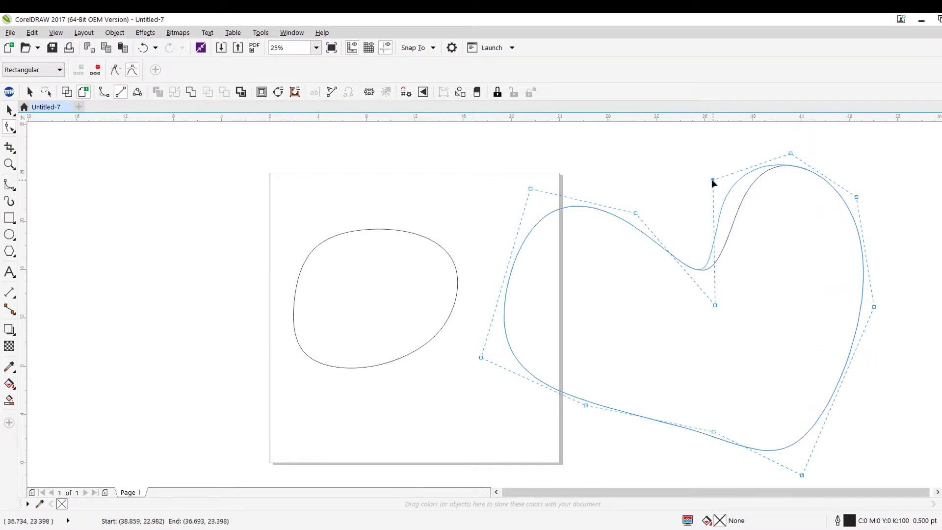
pyautogui.moveTo(856, 197); pyautogui.dragTo(871, 184)
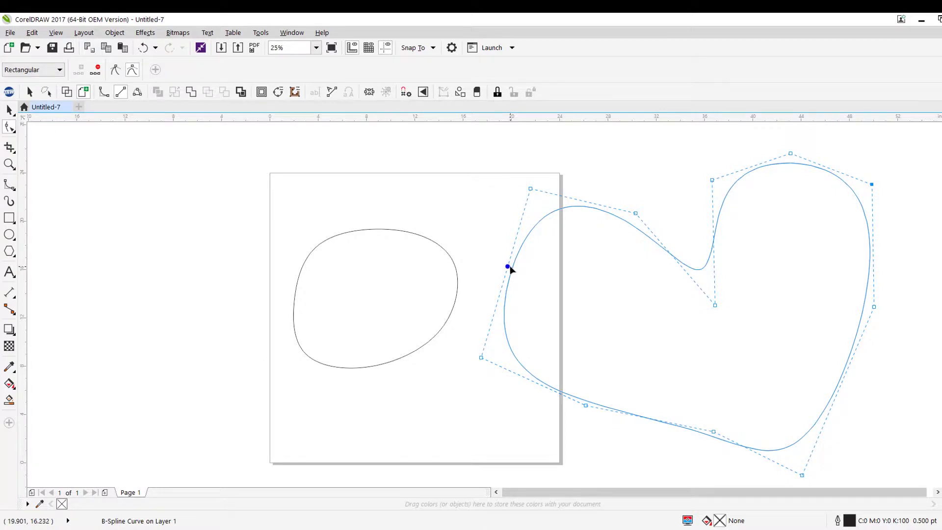
# Try adding and repositioning two control points on the heart's left lobe and remove both of them
pyautogui.doubleClick(508, 268)
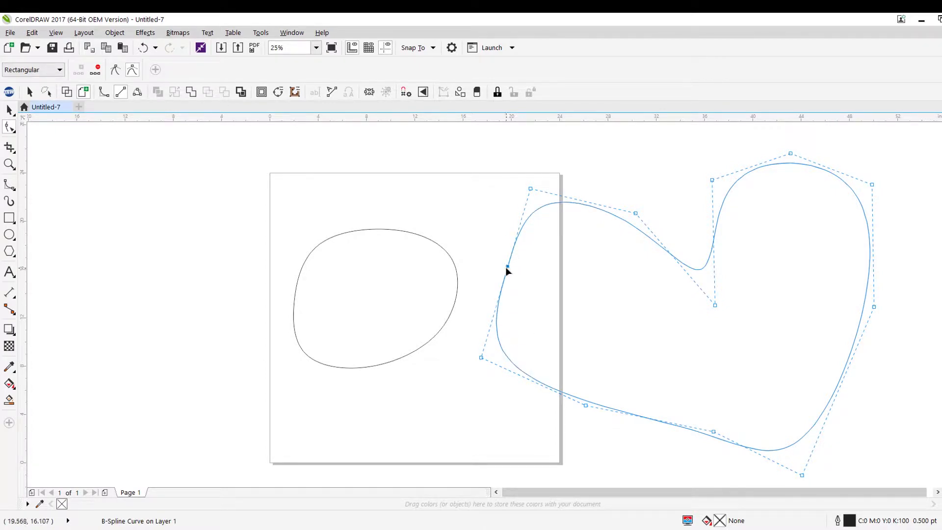
pyautogui.moveTo(508, 267); pyautogui.dragTo(556, 276)
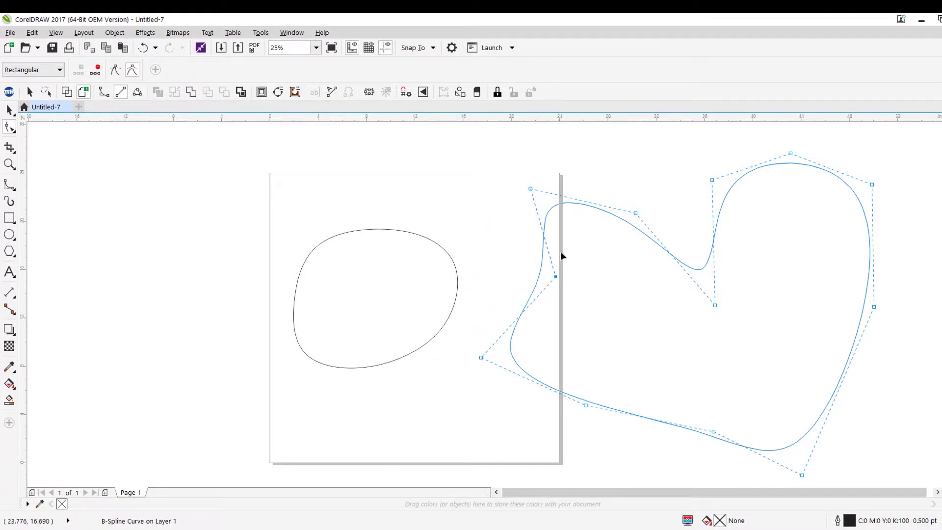
pyautogui.doubleClick(584, 202)
pyautogui.moveTo(584, 203); pyautogui.dragTo(591, 160)
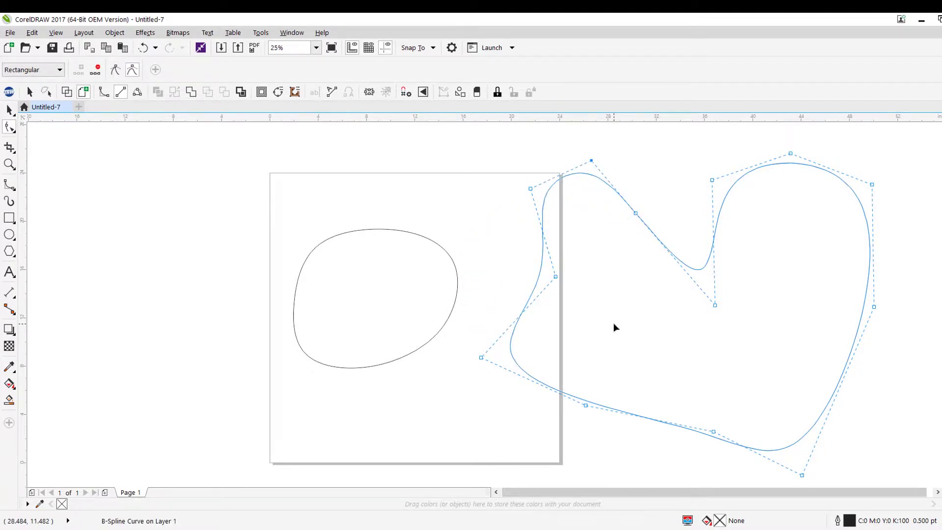
pyautogui.moveTo(591, 161)
pyautogui.mouseDown()
pyautogui.moveTo(599, 252)
pyautogui.moveTo(587, 153)
pyautogui.mouseUp()
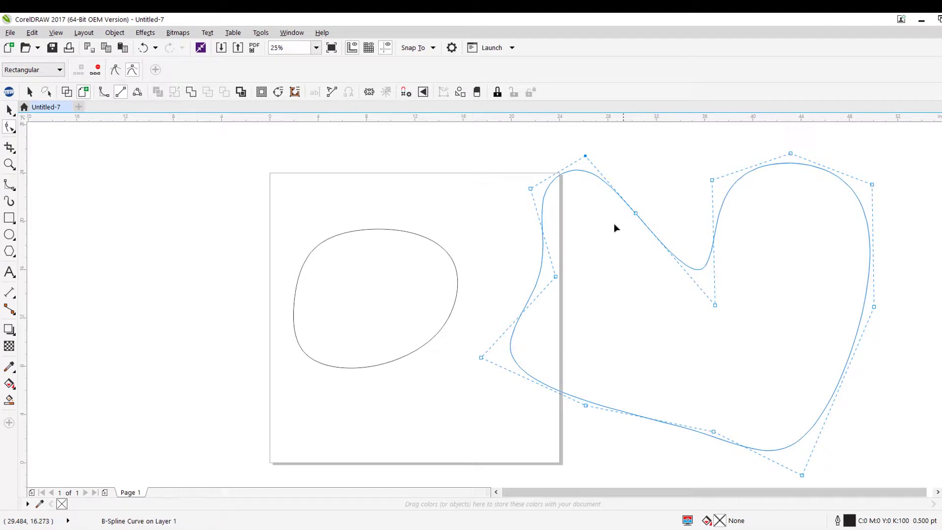
pyautogui.doubleClick(585, 155)
pyautogui.doubleClick(557, 277)
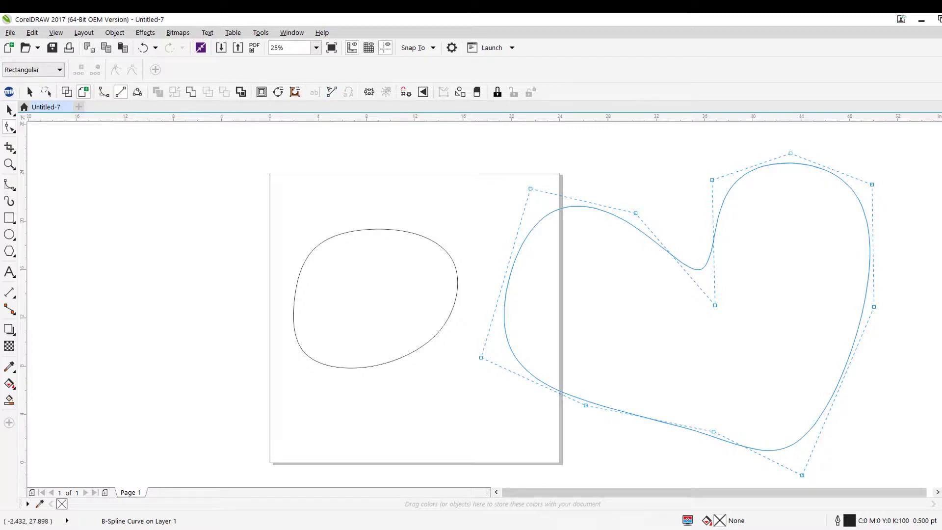
# Clamp the heart's notch control point and the three control points around the top of its right lobe
pyautogui.click(9, 126)
pyautogui.click(715, 305)
pyautogui.click(115, 71)
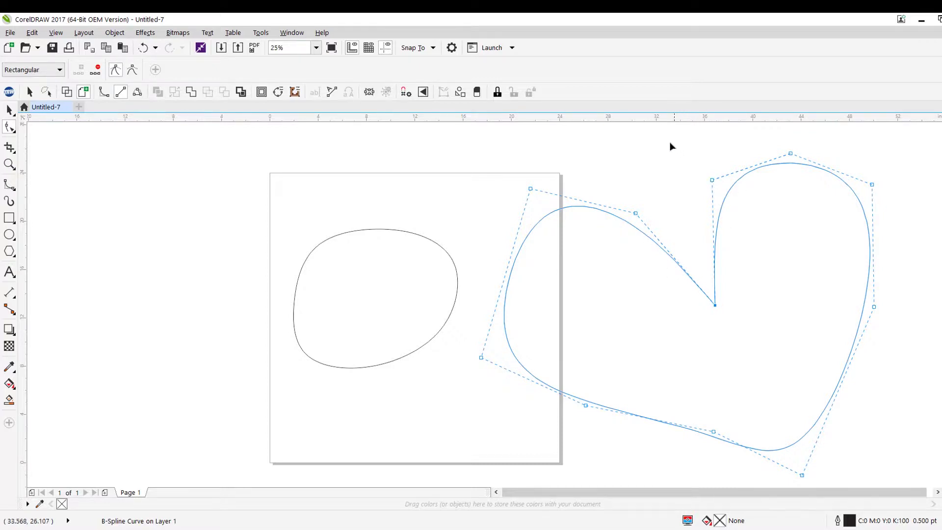
pyautogui.moveTo(657, 131); pyautogui.dragTo(893, 209)
pyautogui.click(115, 70)
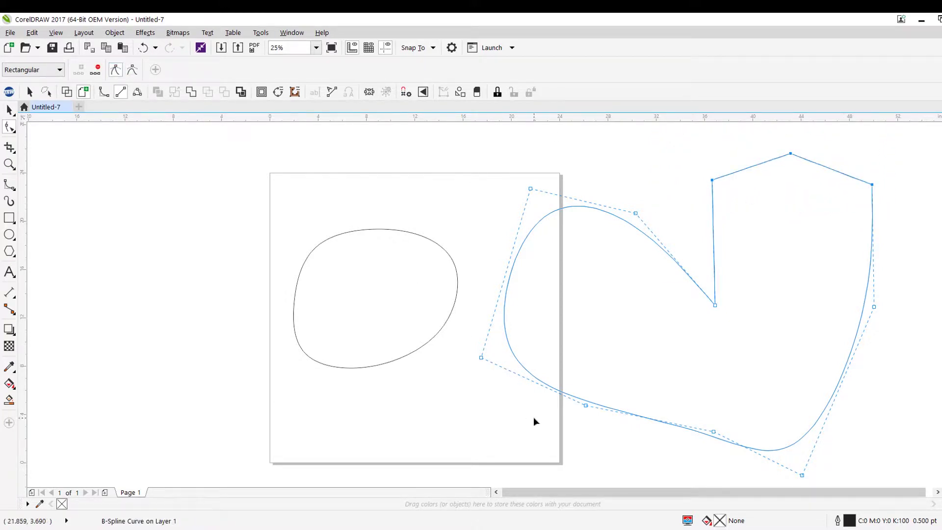
# Clamp the control points on the heart's right side and at its bottom tip to form sharp corners
pyautogui.click(872, 308)
pyautogui.click(116, 71)
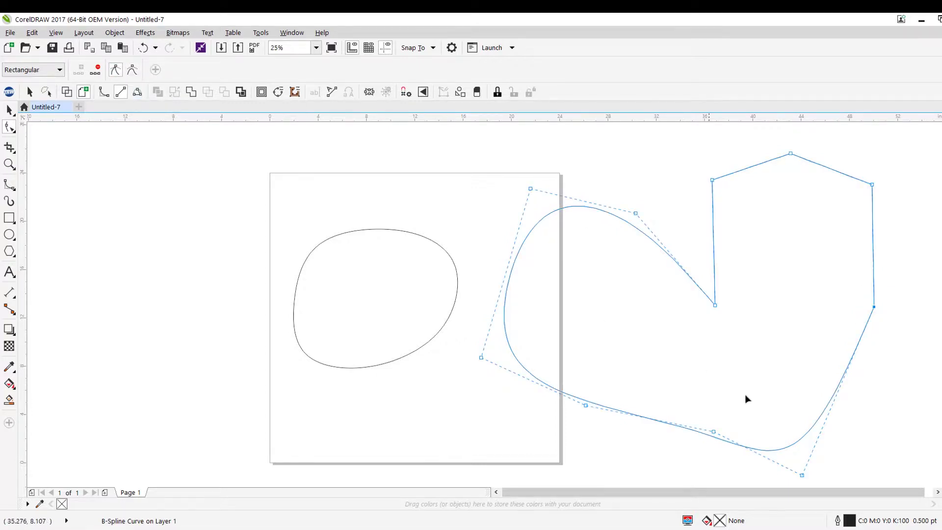
pyautogui.click(802, 475)
pyautogui.click(116, 70)
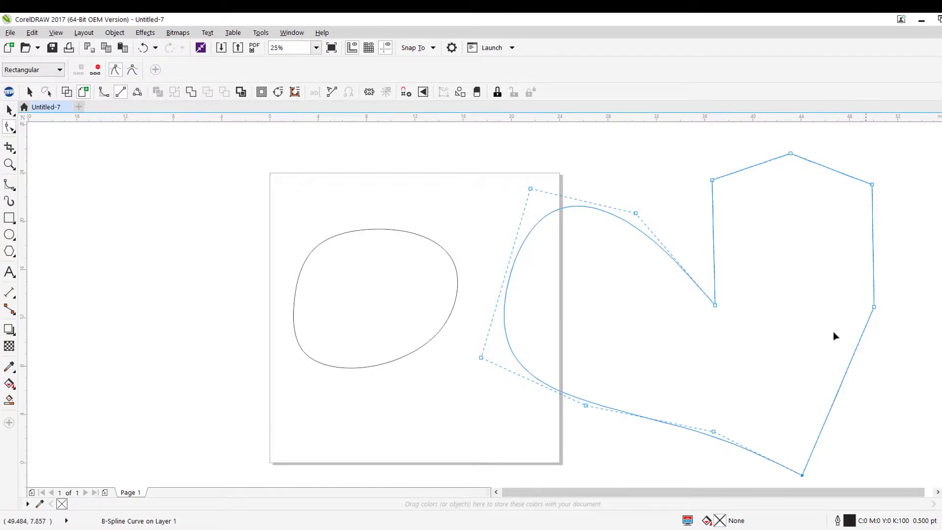
# Scale the heart shape down from its lower-left corner and reposition it overlapping the page's right edge
pyautogui.click(10, 109)
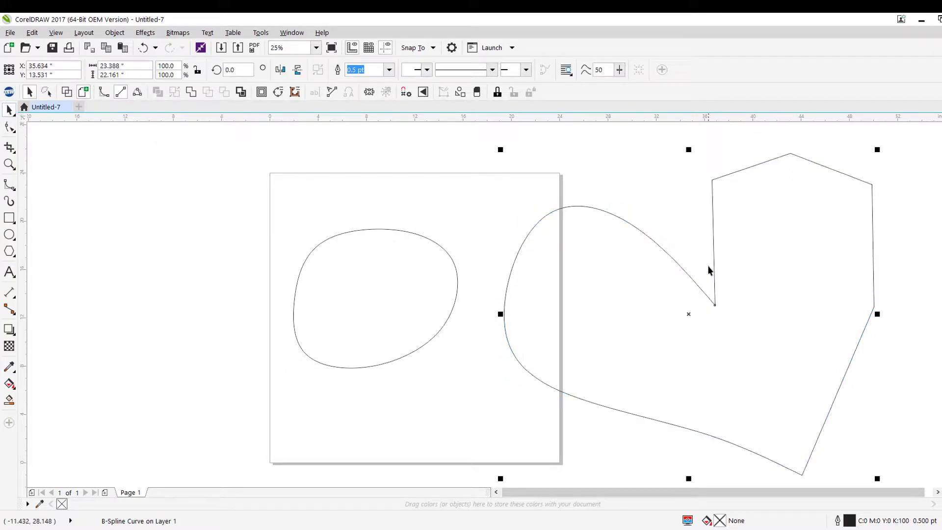
pyautogui.moveTo(684, 264); pyautogui.dragTo(597, 198)
pyautogui.moveTo(477, 452); pyautogui.dragTo(562, 377)
pyautogui.moveTo(725, 175); pyautogui.dragTo(742, 201)
pyautogui.press('Escape')
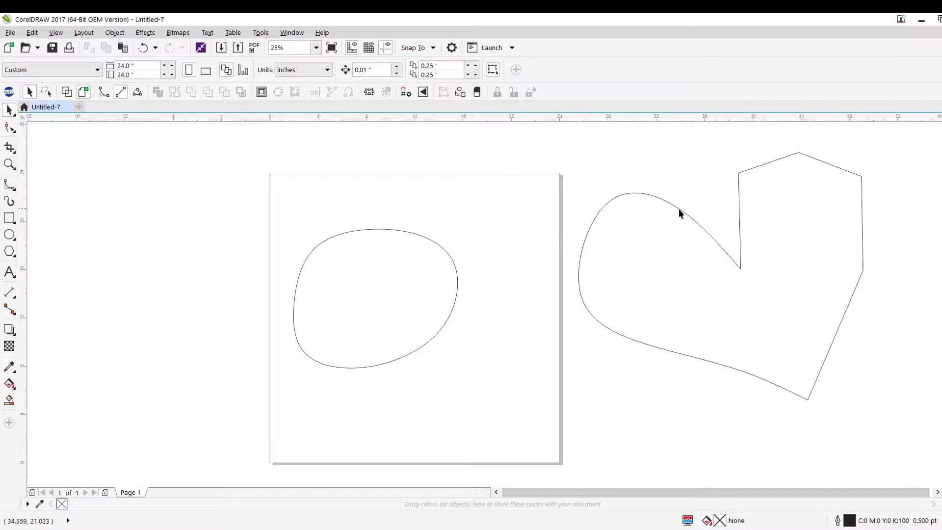
pyautogui.moveTo(658, 204); pyautogui.dragTo(567, 197)
pyautogui.click(566, 194)
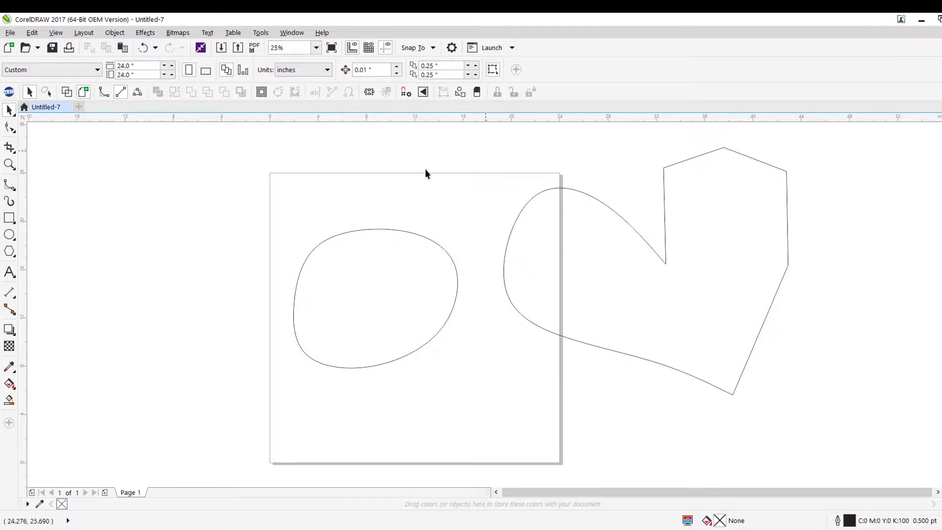
# Draw a closed B-Spline about 19.4 by 16.3 inches across the page's left edge, with smooth lower curves and sharp clamped upper corners
pyautogui.click(9, 185)
pyautogui.click(145, 178)
pyautogui.click(166, 177)
pyautogui.click(88, 208)
pyautogui.click(80, 282)
pyautogui.click(166, 355)
pyautogui.click(211, 284)
pyautogui.click(252, 251)
pyautogui.click(343, 233)
pyautogui.doubleClick(341, 222)
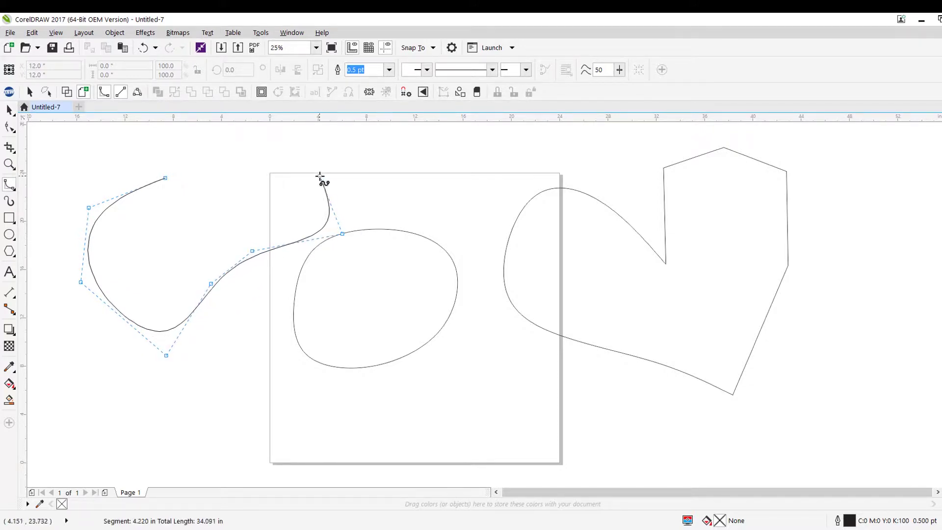
pyautogui.click(300, 140)
pyautogui.click(234, 141)
pyautogui.click(270, 188)
pyautogui.click(194, 234)
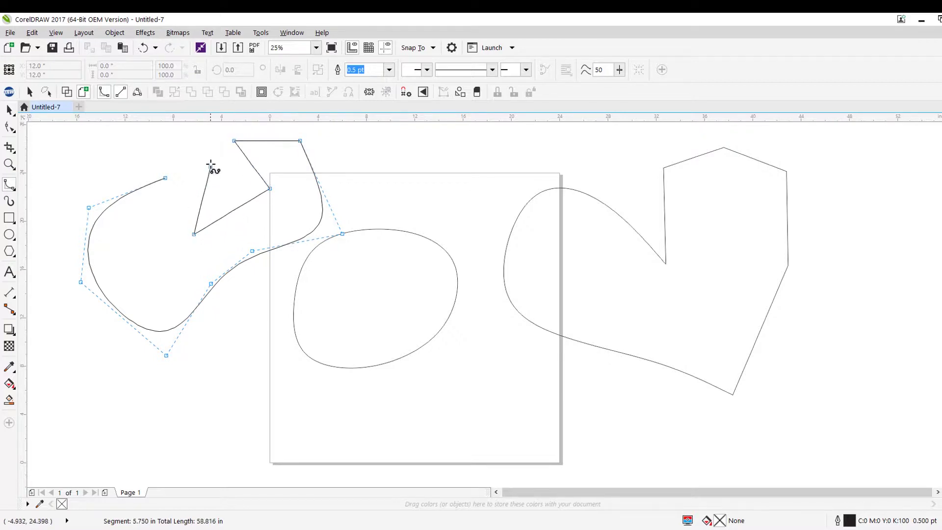
pyautogui.click(210, 163)
pyautogui.click(142, 135)
pyautogui.click(163, 178)
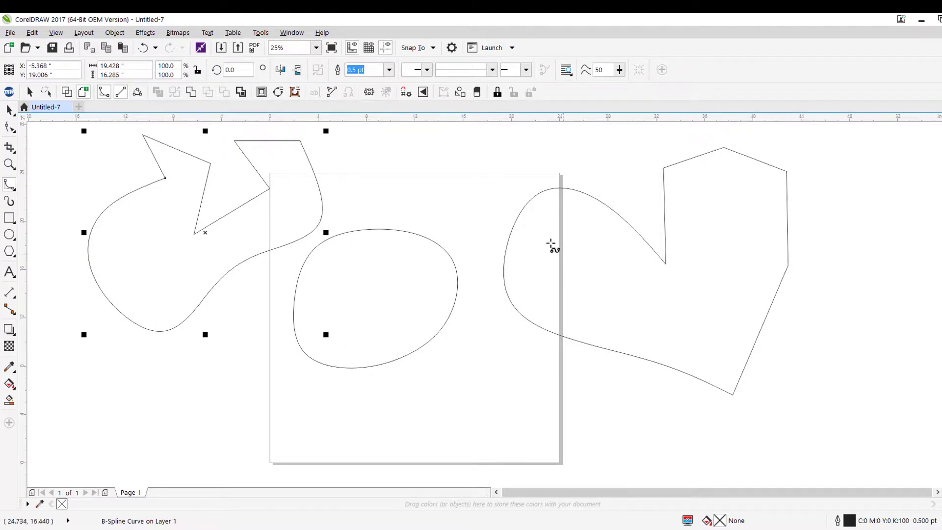
# Draw a closed B-Spline about 42.8 by 24.7 inches below the page, rounded on the left and sharply clamped on the right
pyautogui.moveTo(481, 304); pyautogui.dragTo(454, 211)
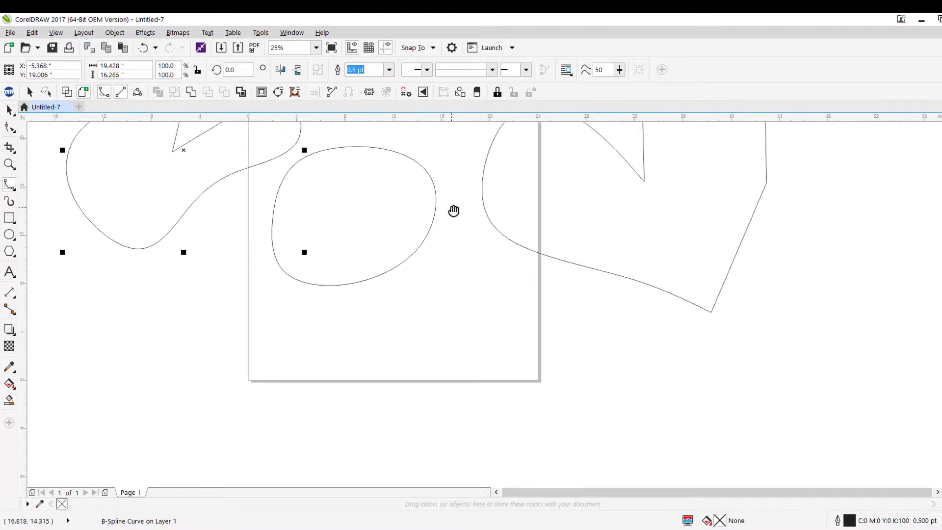
pyautogui.scroll(-2, 455, 220)
pyautogui.scroll(-2, 446, 247)
pyautogui.scroll(1, 366, 318)
pyautogui.scroll(-1, 353, 343)
pyautogui.click(388, 286)
pyautogui.click(357, 281)
pyautogui.click(317, 299)
pyautogui.click(320, 349)
pyautogui.click(350, 396)
pyautogui.click(407, 420)
pyautogui.click(521, 406)
pyautogui.click(544, 377)
pyautogui.click(578, 352)
pyautogui.click(498, 327)
pyautogui.click(559, 280)
pyautogui.click(420, 266)
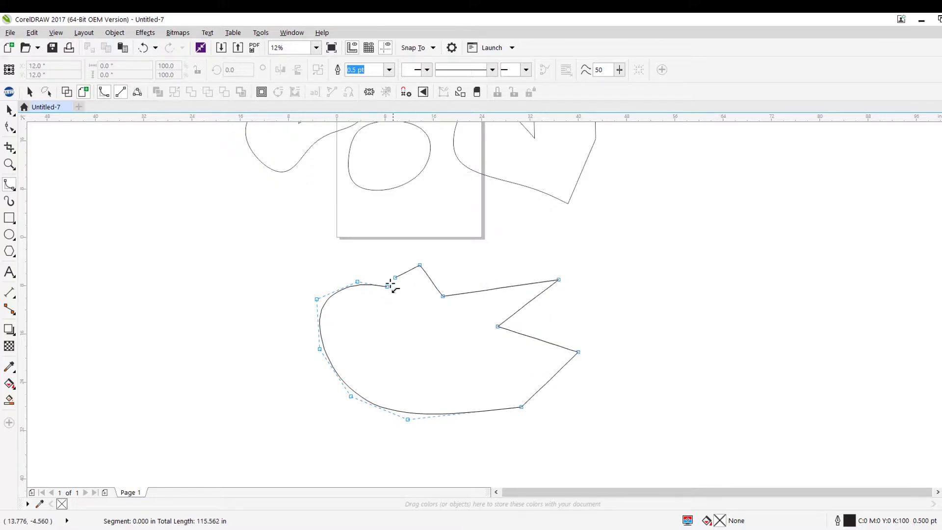
pyautogui.click(388, 286)
# Select all four B-Spline shapes on and around the page and delete them
pyautogui.click(10, 110)
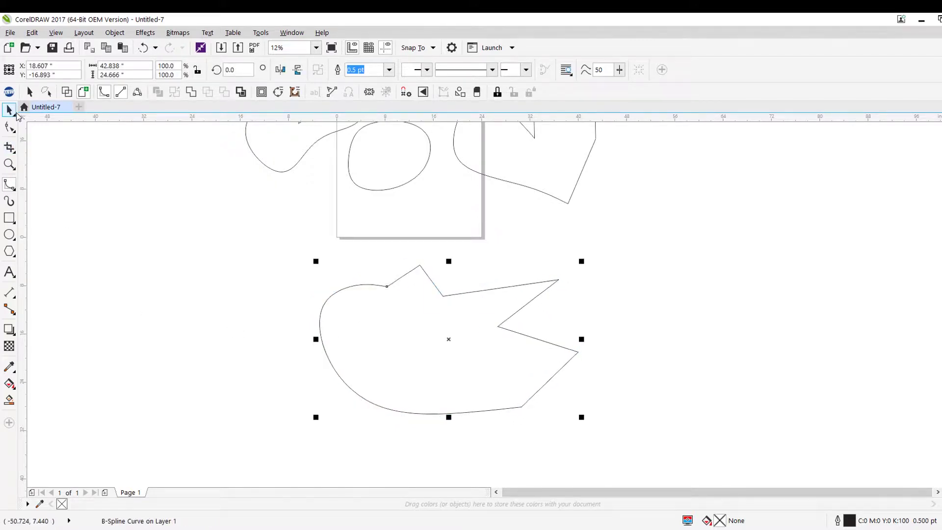
pyautogui.scroll(-2, 212, 267)
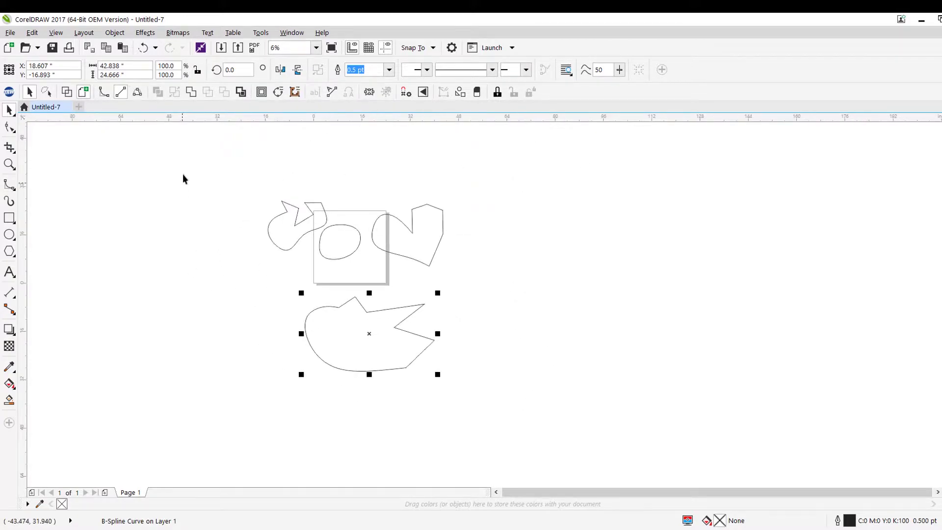
pyautogui.click(189, 161)
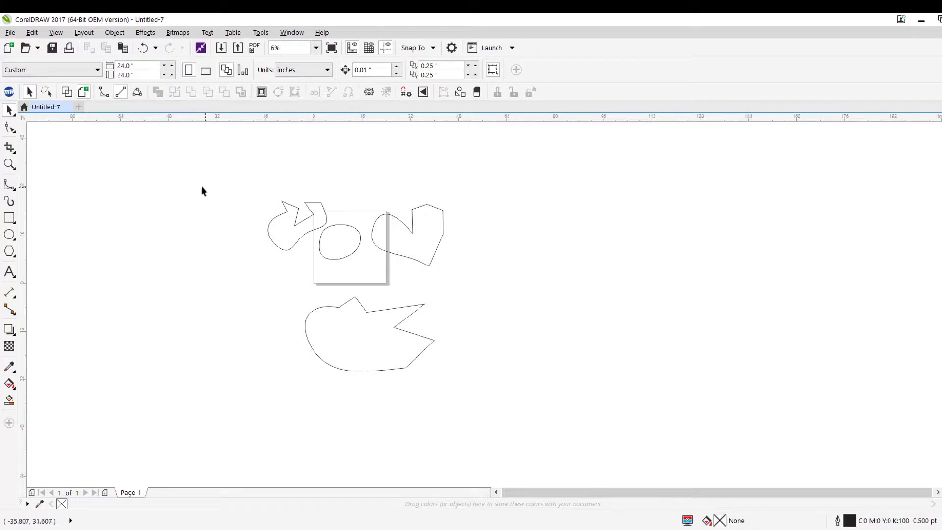
pyautogui.moveTo(216, 158); pyautogui.dragTo(498, 410)
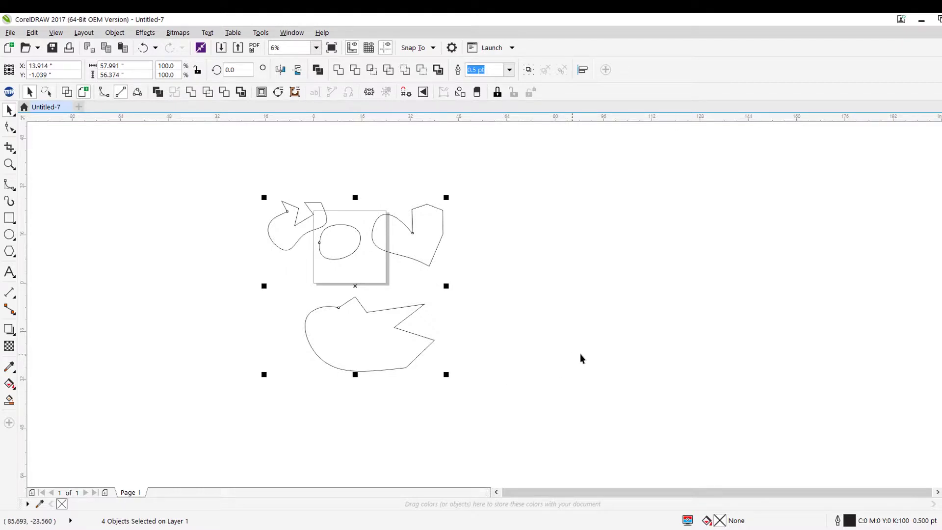
pyautogui.click(590, 336)
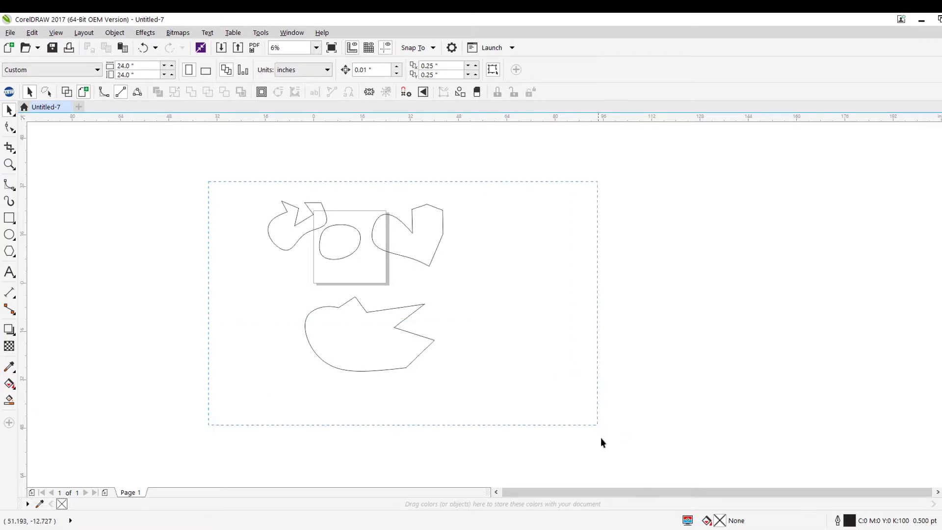
pyautogui.hotkey('ctrl', 'a')
pyautogui.press('Delete')
# Bring the empty page into view and examine the available Rectangle and Ellipse tool variants
pyautogui.scroll(1, 345, 246)
pyautogui.moveTo(315, 227); pyautogui.dragTo(297, 273)
pyautogui.scroll(1, 323, 242)
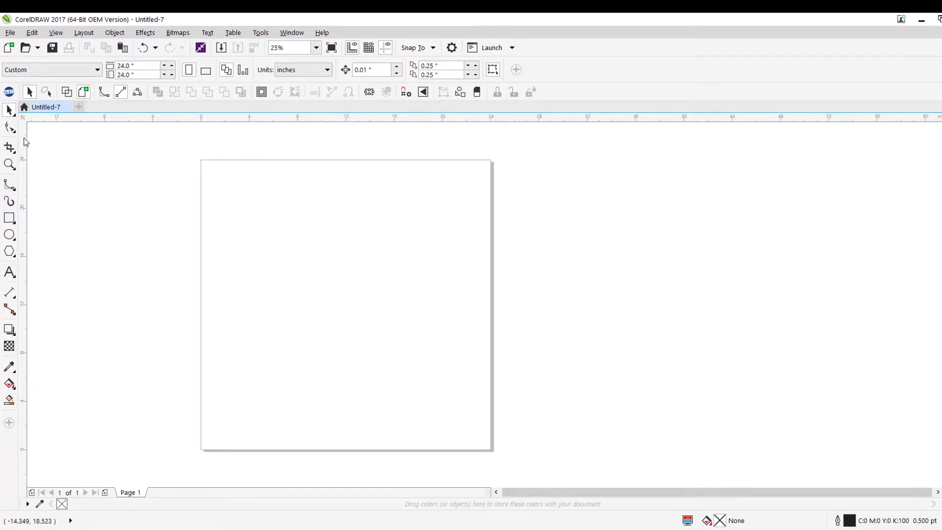
pyautogui.click(9, 218)
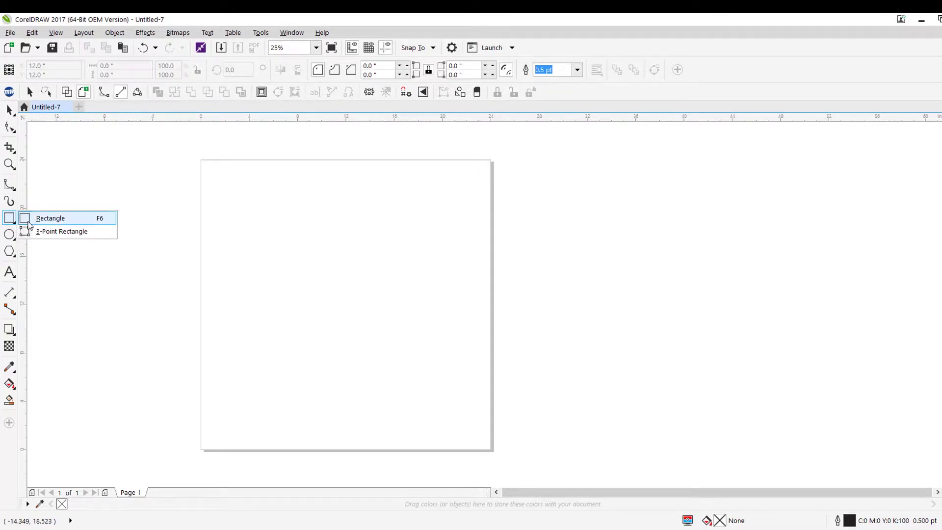
pyautogui.click(29, 223)
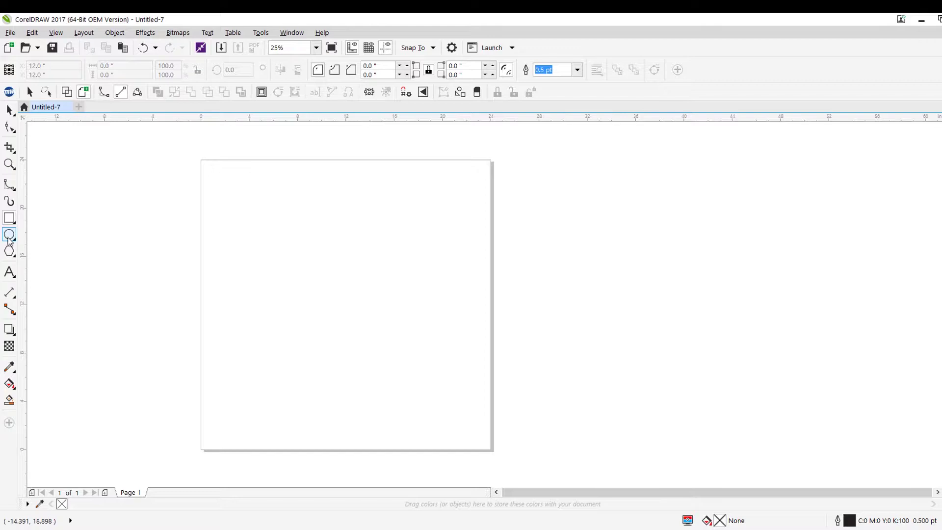
pyautogui.click(16, 225)
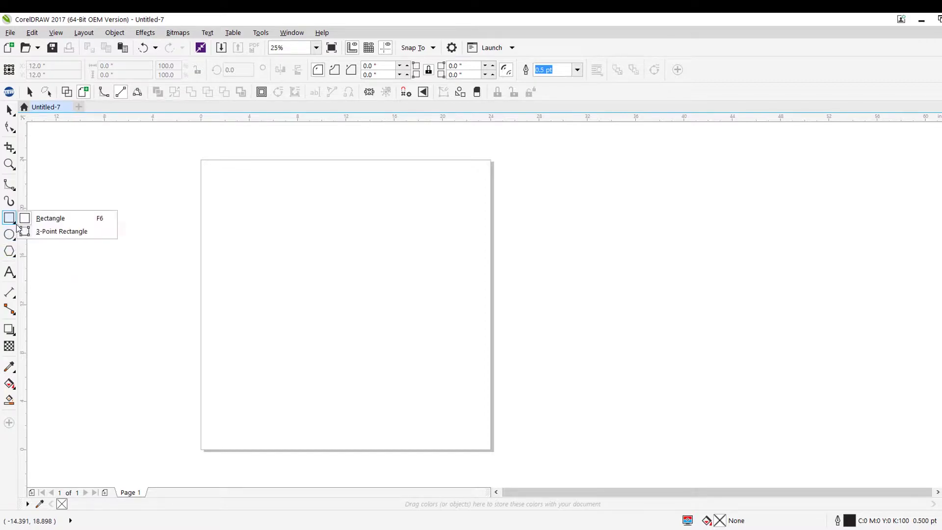
pyautogui.click(16, 241)
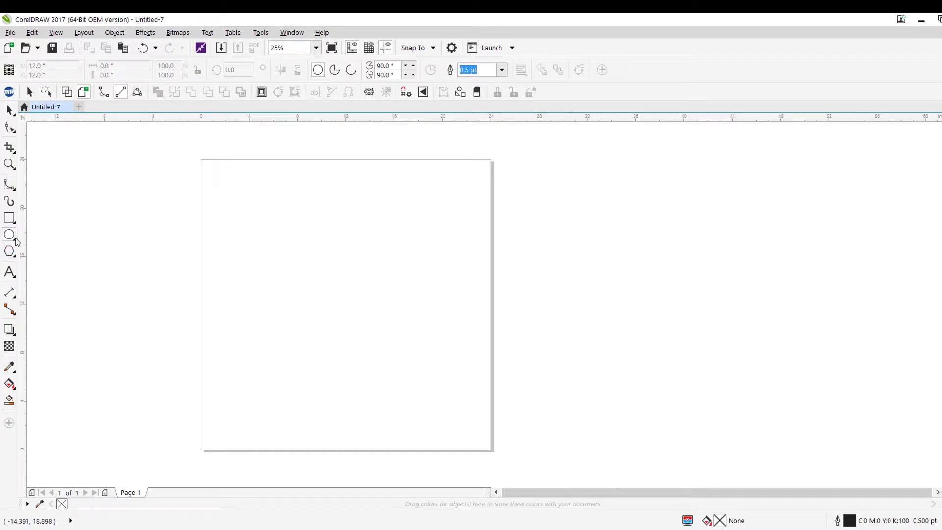
pyautogui.click(16, 243)
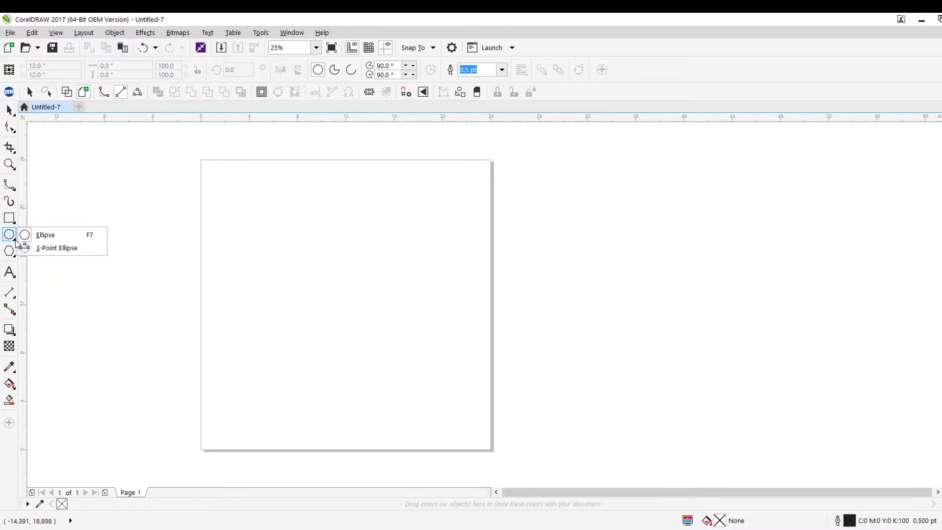
# Compare the available variants of the Rectangle, Ellipse and Polygon tools
pyautogui.click(16, 243)
pyautogui.click(16, 225)
pyautogui.click(17, 241)
pyautogui.click(13, 224)
pyautogui.click(17, 242)
pyautogui.click(13, 259)
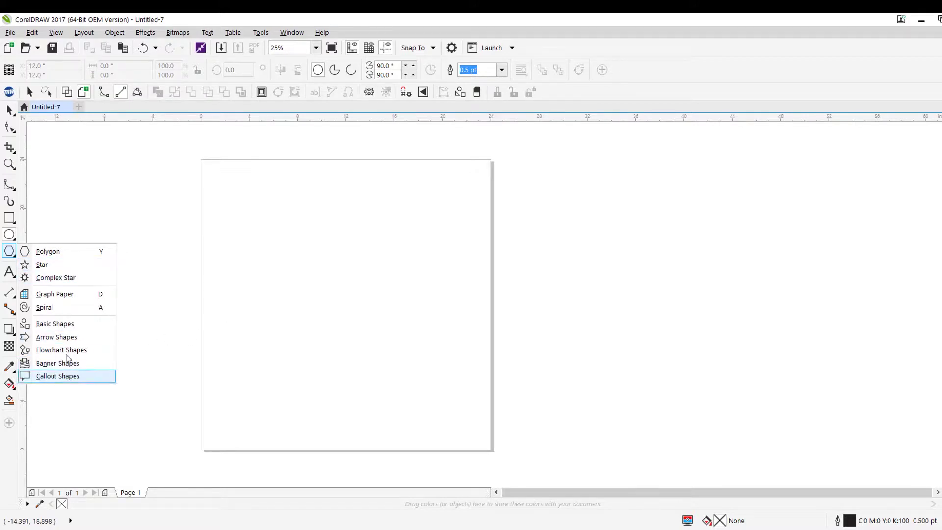
# Draw two wide rectangles side by side near the page's upper edge, the second about 13.9 by 8.4 inches across the page's right edge
pyautogui.click(10, 220)
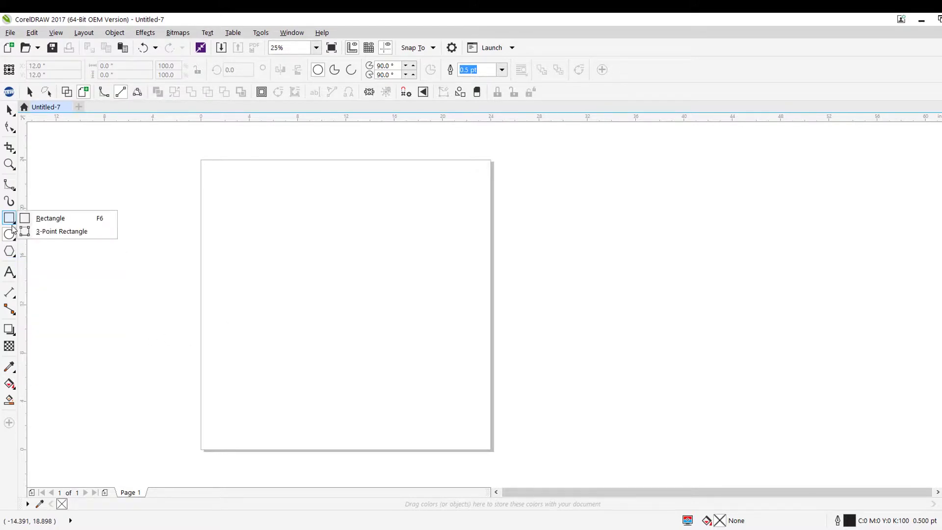
pyautogui.click(39, 219)
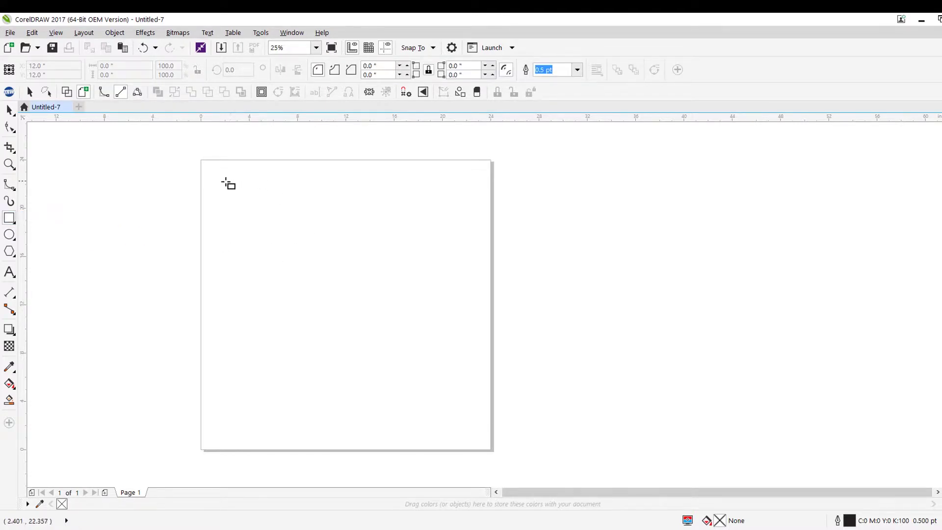
pyautogui.moveTo(219, 168); pyautogui.dragTo(420, 272)
pyautogui.moveTo(453, 166); pyautogui.dragTo(620, 268)
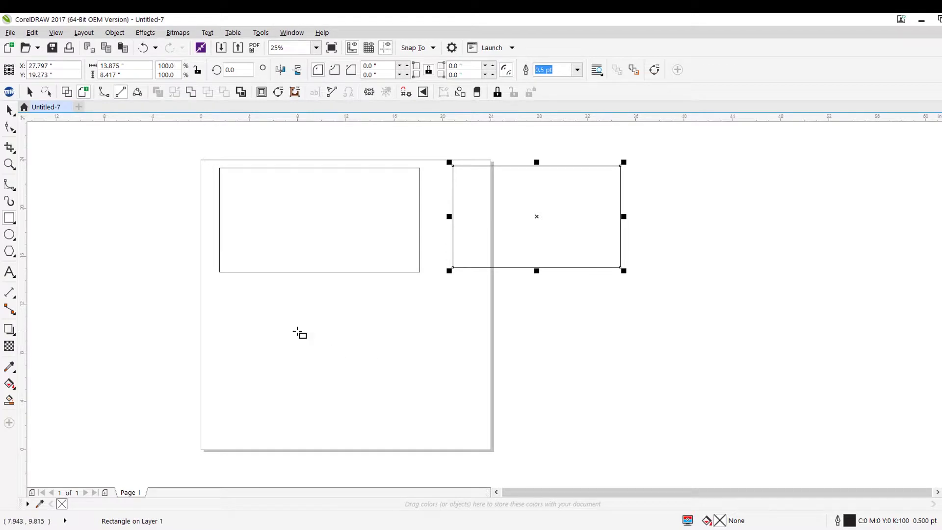
# Draw a row of three smaller boxes below the wide rectangles, the first about 7.2 inches square and the last about 5.9 by 5.7 inches
pyautogui.moveTo(253, 313); pyautogui.dragTo(340, 390)
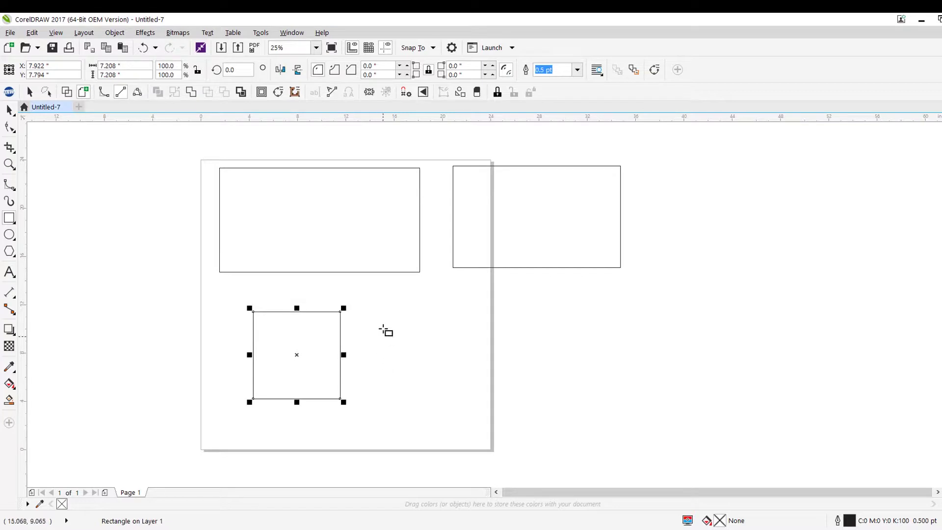
pyautogui.moveTo(377, 316); pyautogui.dragTo(443, 383)
pyautogui.moveTo(464, 320)
pyautogui.mouseDown()
pyautogui.moveTo(531, 358)
pyautogui.moveTo(597, 418)
pyautogui.moveTo(694, 406)
pyautogui.moveTo(576, 319)
pyautogui.moveTo(537, 390)
pyautogui.mouseUp()
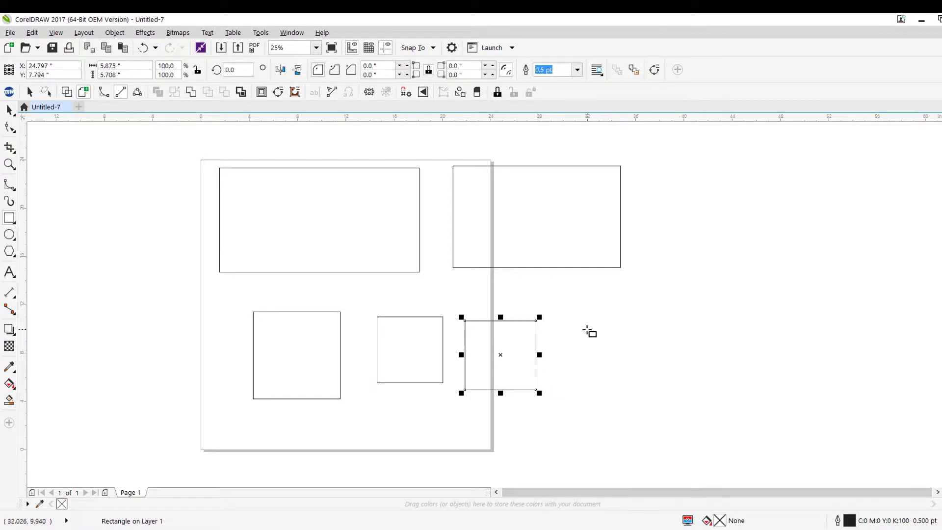
# Draw three ellipses beyond the page's left edge: a flat one, a narrow upright one crossing it, and a rounder one below
pyautogui.click(17, 240)
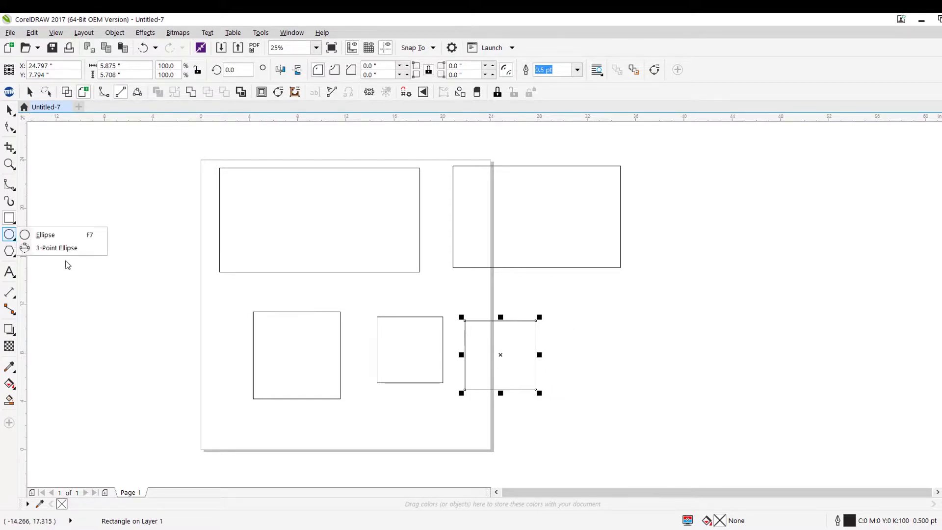
pyautogui.click(45, 234)
pyautogui.moveTo(67, 217); pyautogui.dragTo(168, 253)
pyautogui.moveTo(98, 305); pyautogui.dragTo(131, 177)
pyautogui.moveTo(160, 278)
pyautogui.mouseDown()
pyautogui.moveTo(313, 391)
pyautogui.moveTo(82, 378)
pyautogui.moveTo(60, 409)
pyautogui.mouseUp()
# Draw a large ellipse and two circles beyond the page's right edge, plus a near-circle about 12 by 12.3 inches over the page's lower right
pyautogui.moveTo(661, 258); pyautogui.dragTo(845, 457)
pyautogui.click(767, 205)
pyautogui.moveTo(767, 205); pyautogui.dragTo(891, 327)
pyautogui.moveTo(379, 286); pyautogui.dragTo(526, 435)
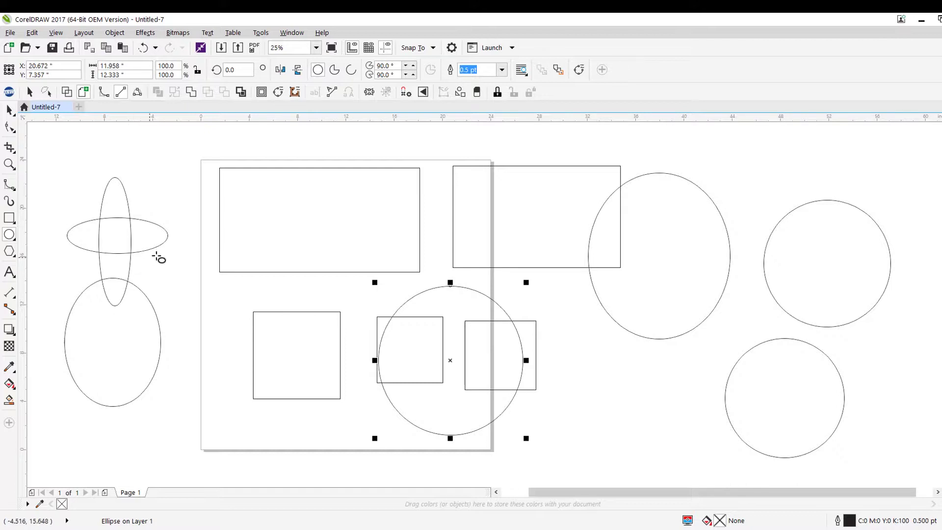
# Draw eight small ellipses of varying proportions over the large ellipse beside the page, ending with one about 4.7 by 4.2 inches
pyautogui.moveTo(652, 257); pyautogui.dragTo(556, 308)
pyautogui.moveTo(649, 242); pyautogui.dragTo(571, 245)
pyautogui.moveTo(673, 255); pyautogui.dragTo(613, 346)
pyautogui.moveTo(683, 192); pyautogui.dragTo(554, 206)
pyautogui.moveTo(674, 171); pyautogui.dragTo(576, 177)
pyautogui.moveTo(700, 209); pyautogui.dragTo(617, 251)
pyautogui.moveTo(710, 280); pyautogui.dragTo(658, 314)
pyautogui.moveTo(709, 206); pyautogui.dragTo(653, 258)
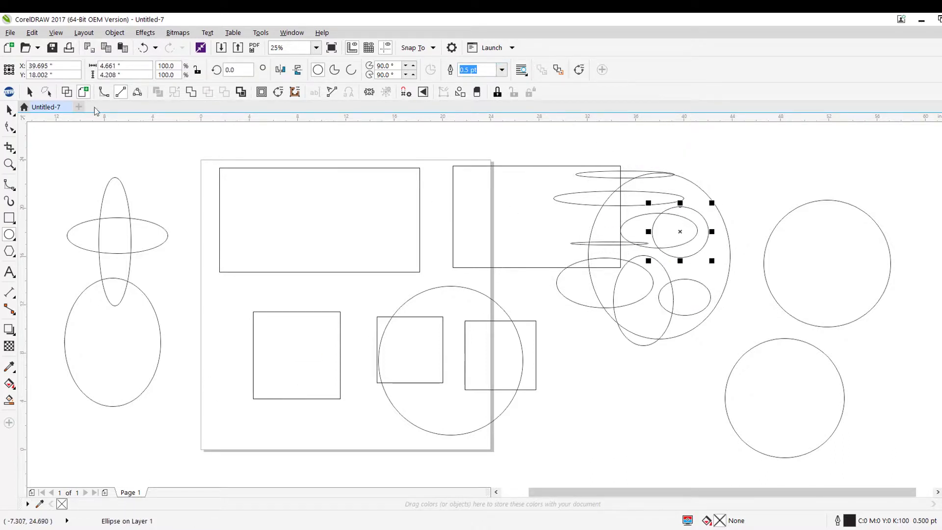
# Select all the rectangles and ellipses on and around the page and delete them
pyautogui.click(8, 111)
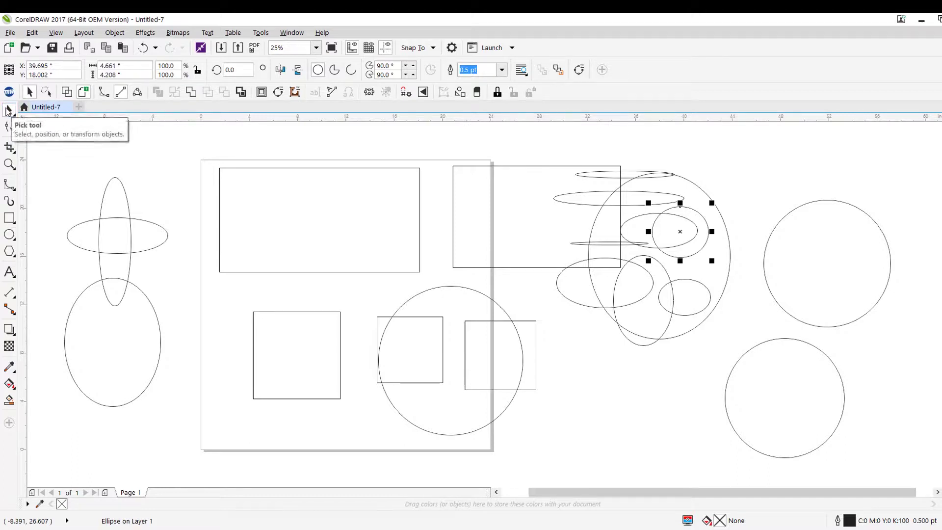
pyautogui.moveTo(41, 131); pyautogui.dragTo(144, 175)
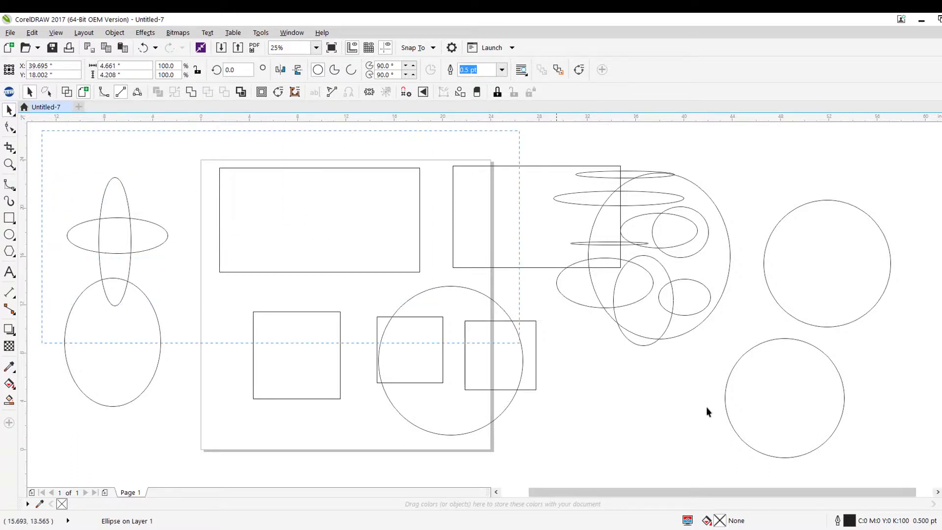
pyautogui.moveTo(884, 476); pyautogui.dragTo(897, 474)
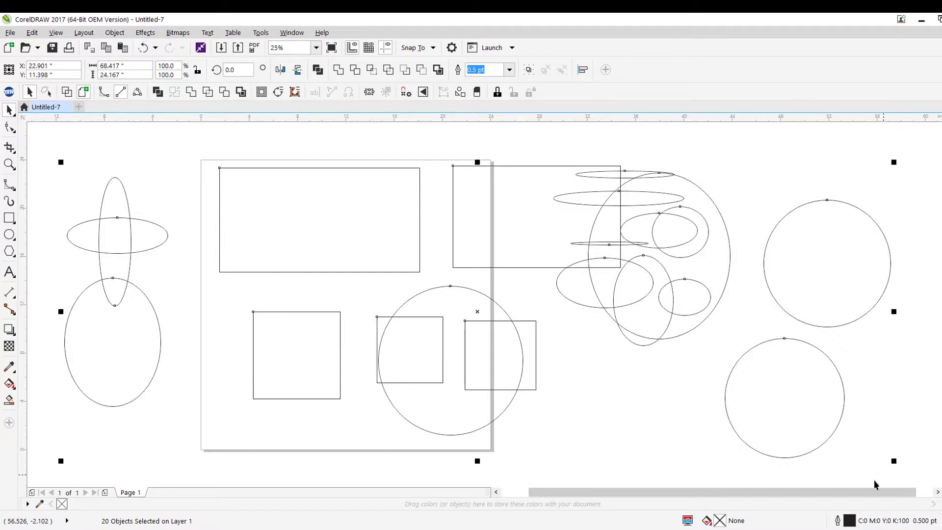
pyautogui.press('Delete')
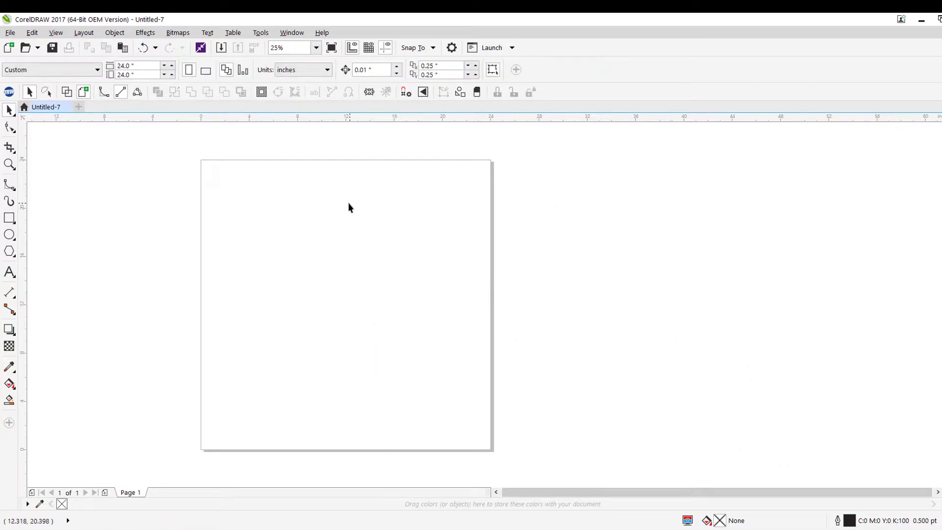
# Draw a five-sided polygon about 8.5 by 8 inches in the upper left of the page
pyautogui.click(16, 257)
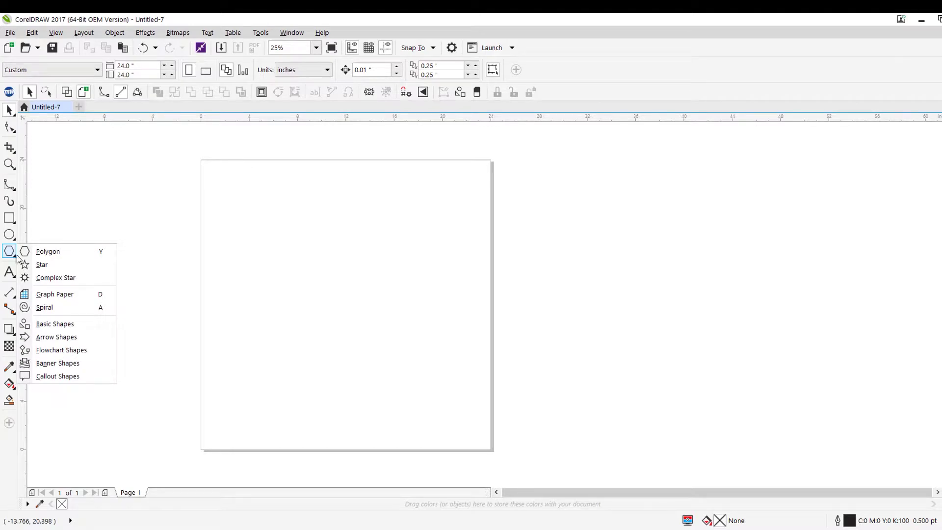
pyautogui.click(30, 255)
pyautogui.moveTo(224, 205); pyautogui.dragTo(330, 309)
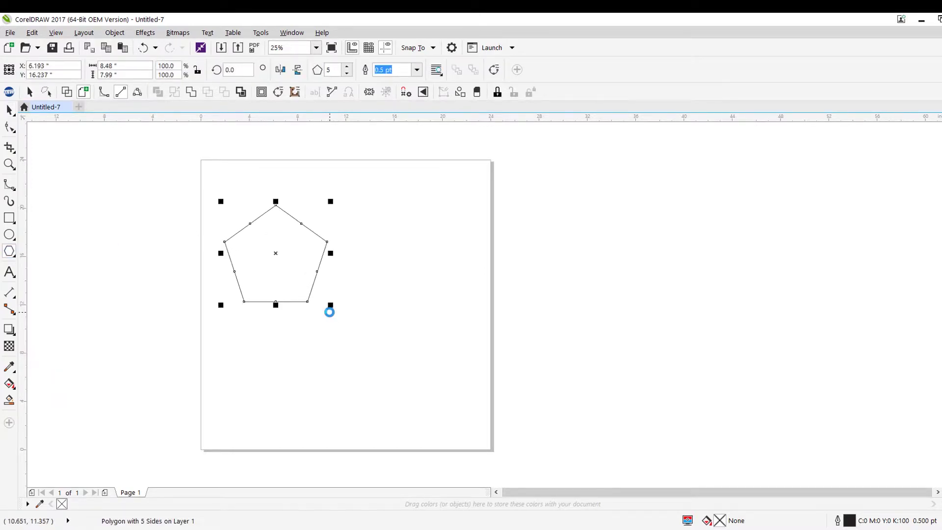
pyautogui.click(15, 259)
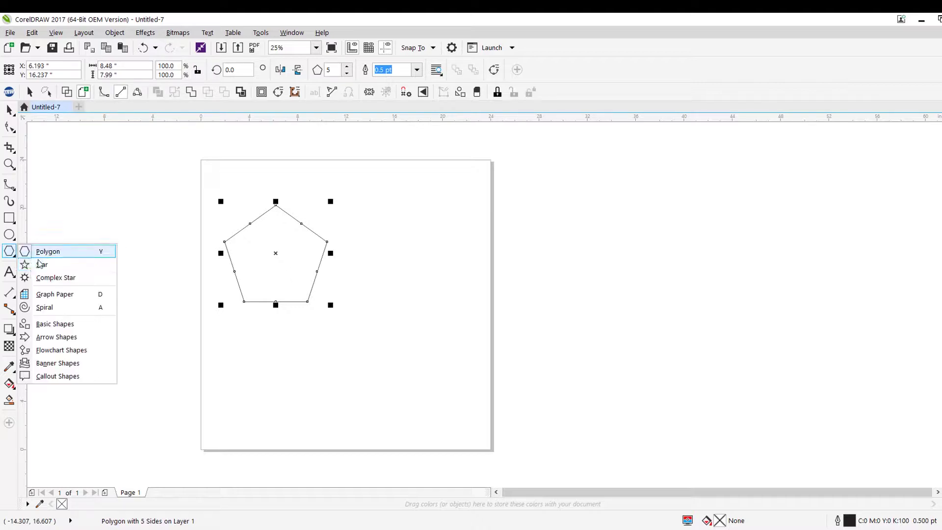
pyautogui.click(9, 252)
# Increase the polygon's number of sides to 23 and deselect it
pyautogui.click(9, 110)
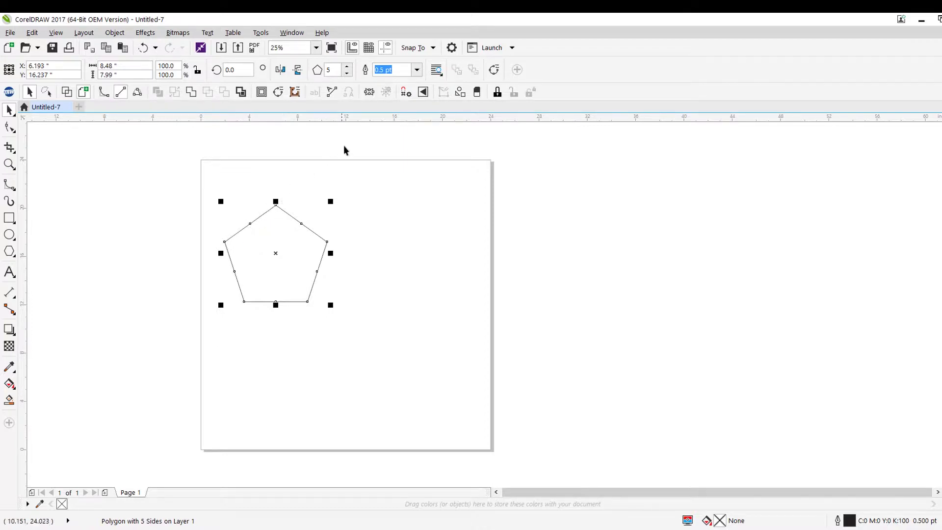
pyautogui.click(347, 67)
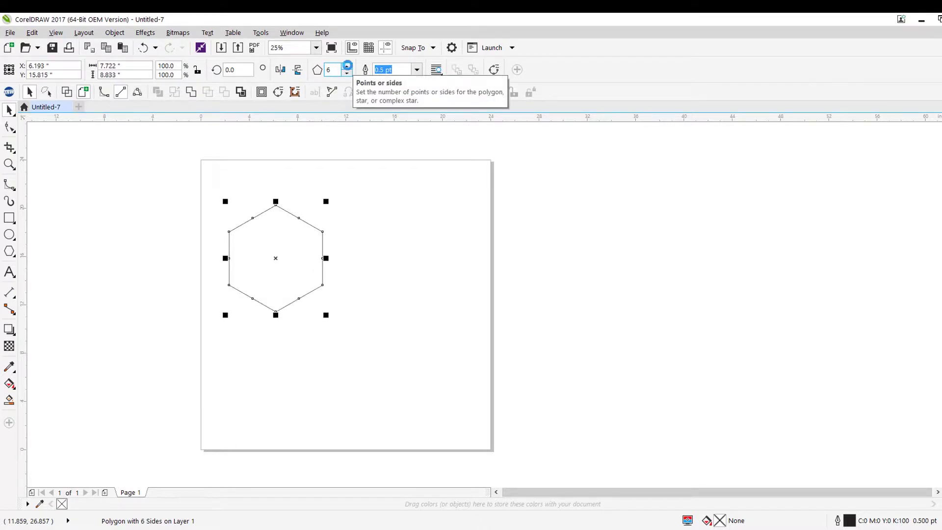
pyautogui.click(348, 67)
pyautogui.click(348, 68)
pyautogui.click(347, 67)
pyautogui.click(347, 67)
pyautogui.click(348, 68)
pyautogui.click(347, 69)
pyautogui.click(348, 68)
pyautogui.click(347, 69)
pyautogui.click(348, 69)
pyautogui.click(347, 68)
pyautogui.click(348, 68)
pyautogui.click(348, 69)
pyautogui.click(347, 69)
pyautogui.click(348, 69)
pyautogui.click(348, 69)
pyautogui.click(347, 68)
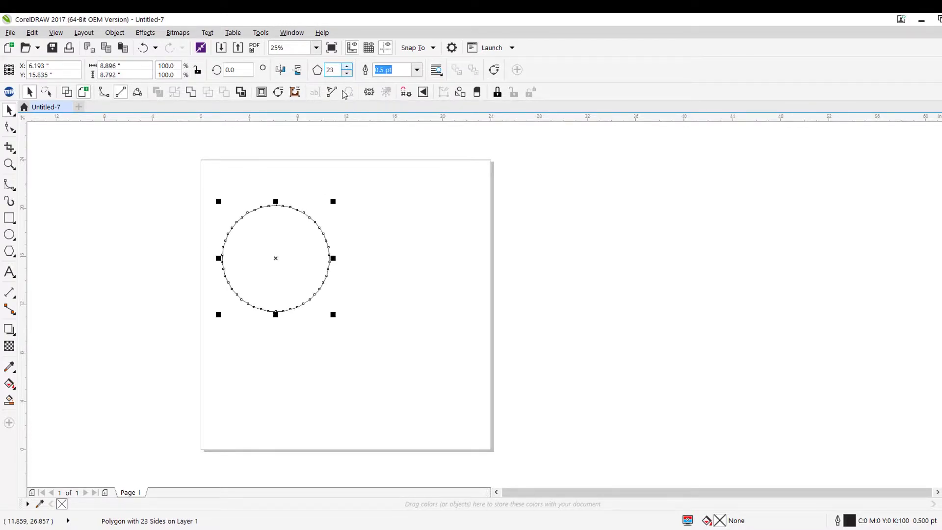
pyautogui.click(499, 478)
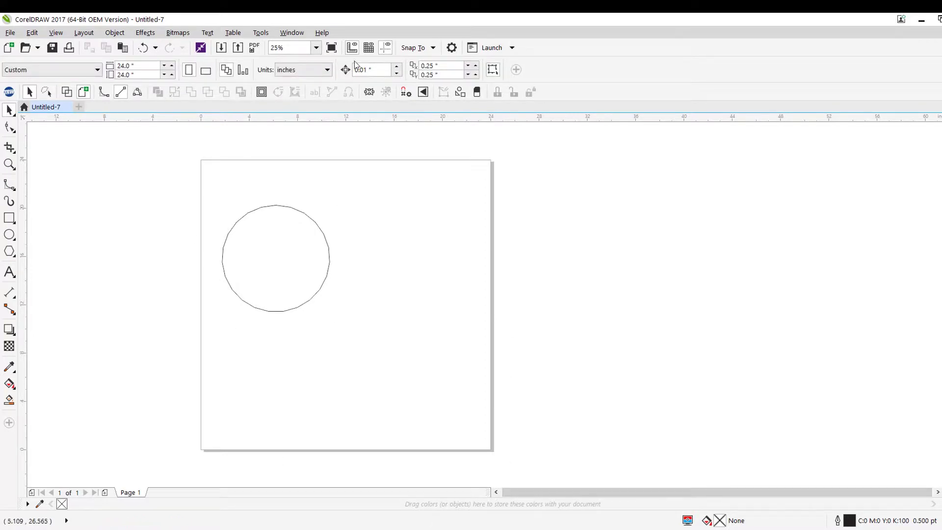
# Reduce the polygon's number of sides to 3 to form a triangle, and deselect it
pyautogui.click(283, 206)
pyautogui.click(348, 74)
pyautogui.click(350, 73)
pyautogui.click(351, 73)
pyautogui.click(351, 73)
pyautogui.click(350, 74)
pyautogui.click(350, 73)
pyautogui.click(351, 74)
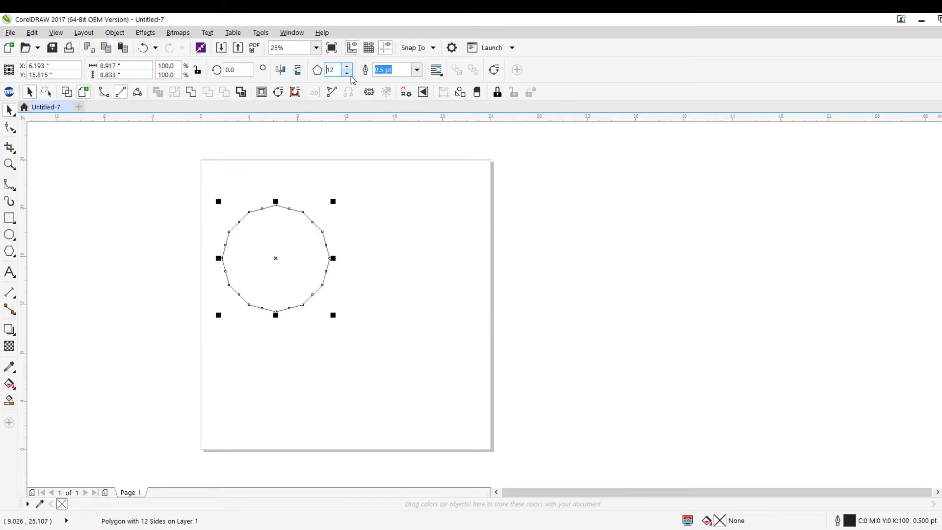
pyautogui.click(351, 73)
pyautogui.click(350, 74)
pyautogui.click(351, 74)
pyautogui.click(351, 74)
pyautogui.click(350, 74)
pyautogui.click(350, 74)
pyautogui.click(350, 74)
pyautogui.click(350, 74)
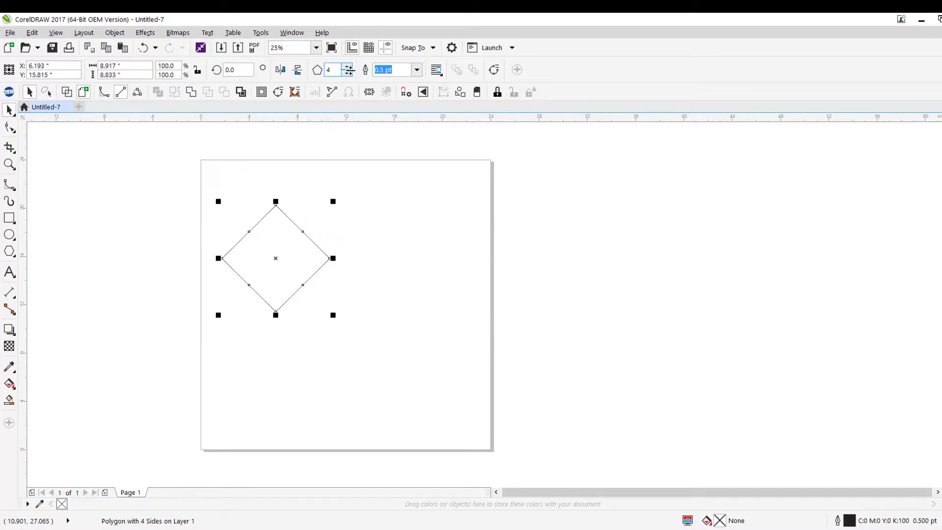
pyautogui.click(350, 74)
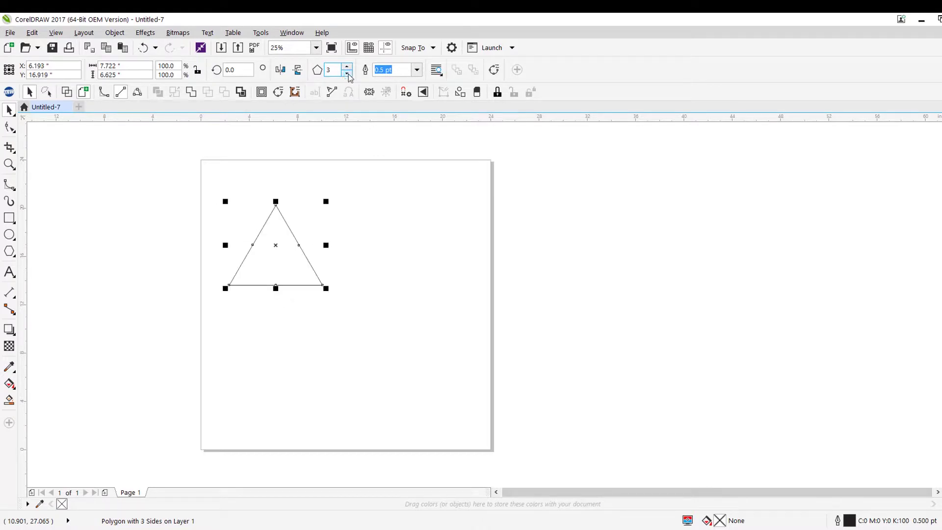
pyautogui.click(446, 267)
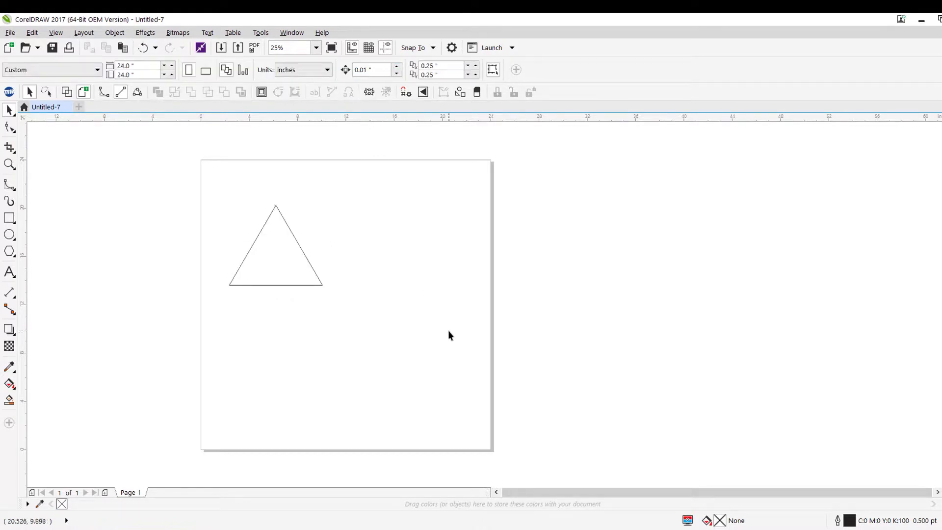
# Move the triangle about 6 inches to the right and delete it from the page
pyautogui.moveTo(246, 266); pyautogui.dragTo(320, 264)
pyautogui.click(349, 259)
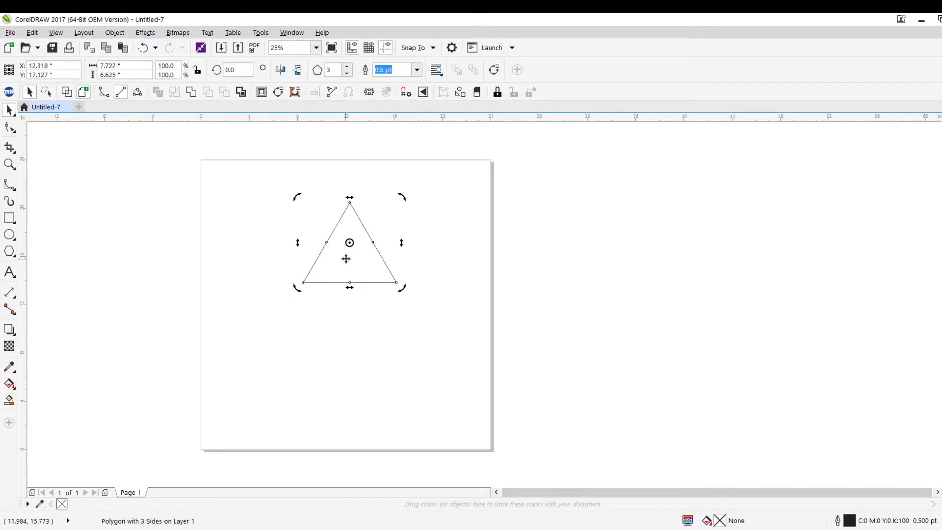
pyautogui.press('Delete')
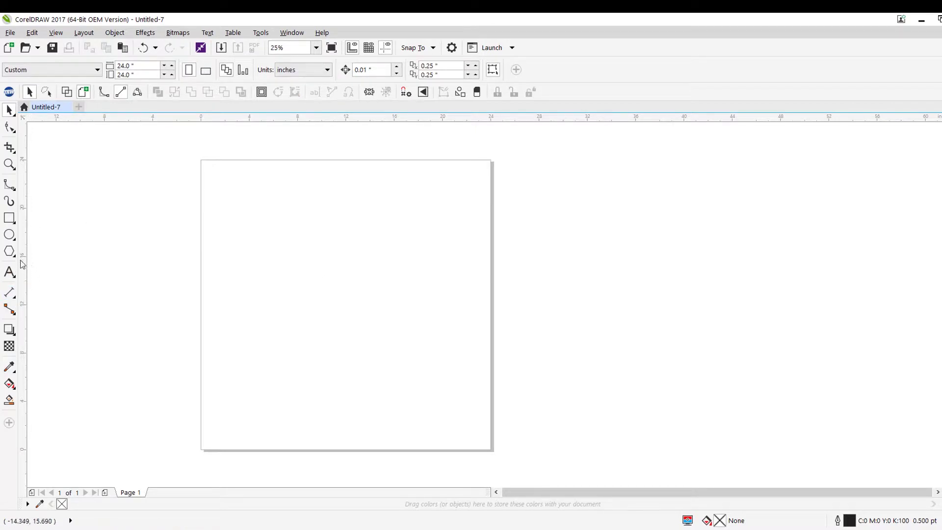
# Draw a smiley face basic shape about 9.6 inches wide and high in the upper left of the page
pyautogui.click(14, 256)
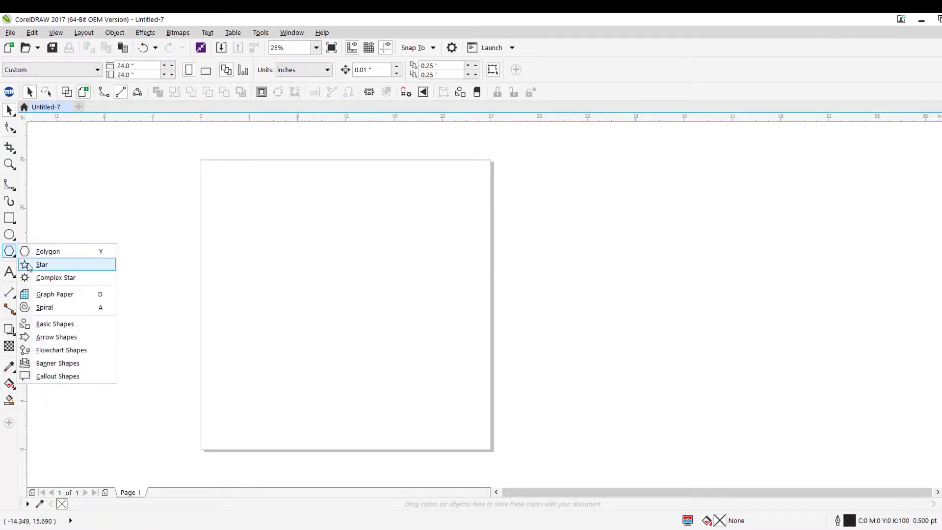
pyautogui.click(51, 324)
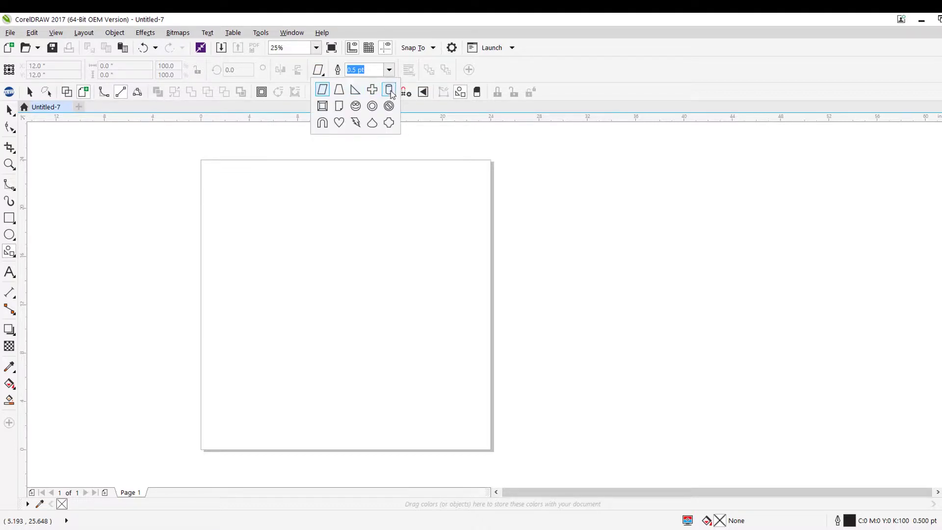
pyautogui.click(355, 103)
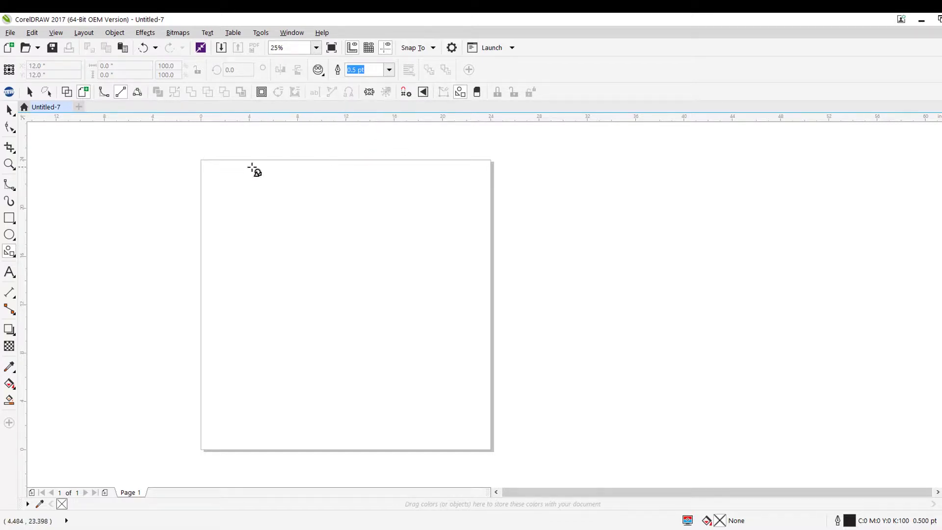
pyautogui.moveTo(252, 182); pyautogui.dragTo(366, 301)
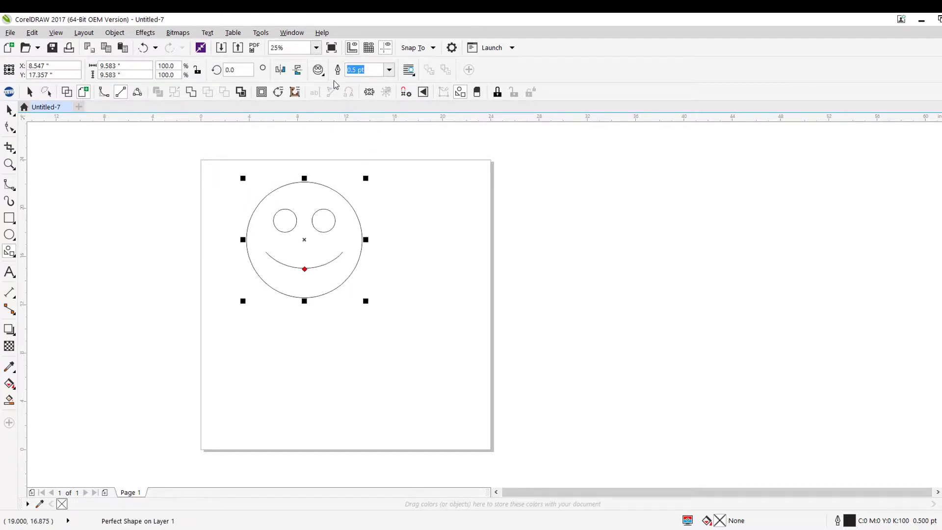
# Draw a cross basic shape about 7.6 by 7.5 inches to the right of the smiley face
pyautogui.click(318, 69)
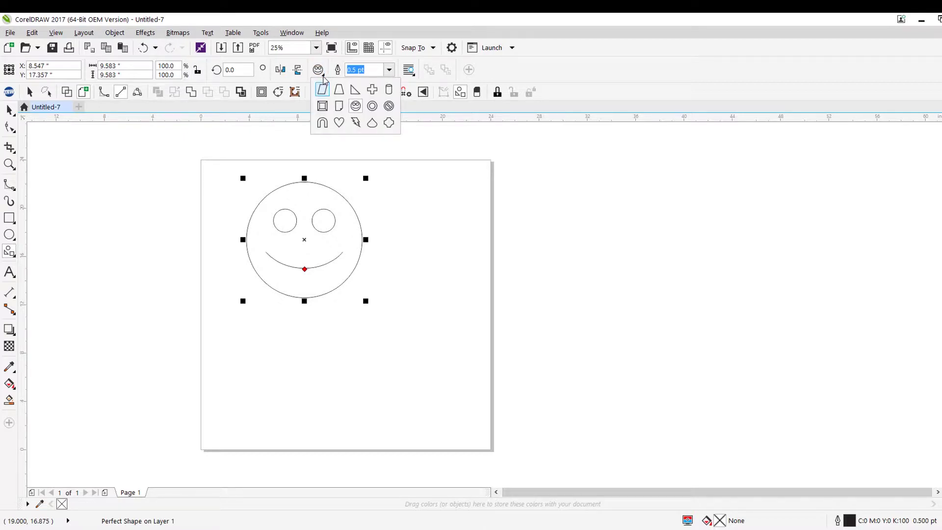
pyautogui.click(372, 89)
pyautogui.moveTo(402, 189); pyautogui.dragTo(501, 287)
# Draw a lightning bolt basic shape about 7.5 by 9.6 inches to the right of the page
pyautogui.click(318, 70)
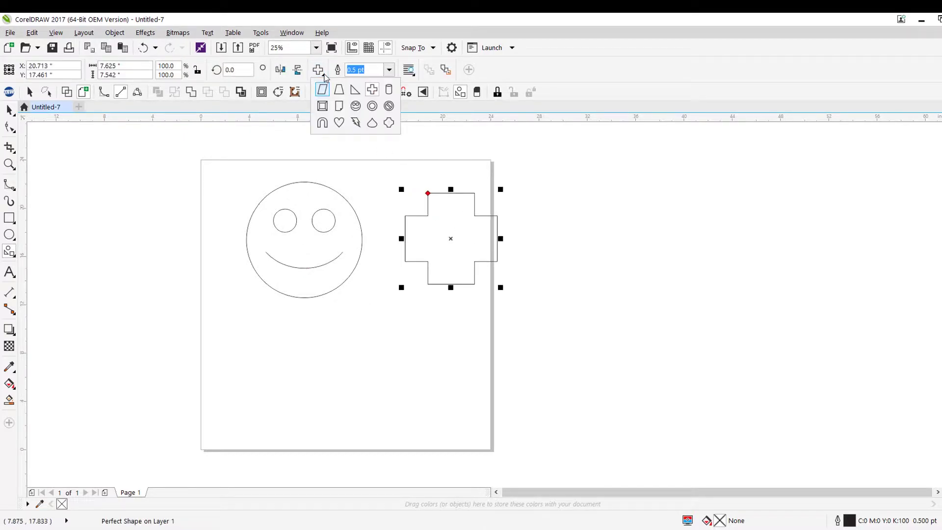
pyautogui.click(356, 123)
pyautogui.moveTo(607, 182); pyautogui.dragTo(704, 304)
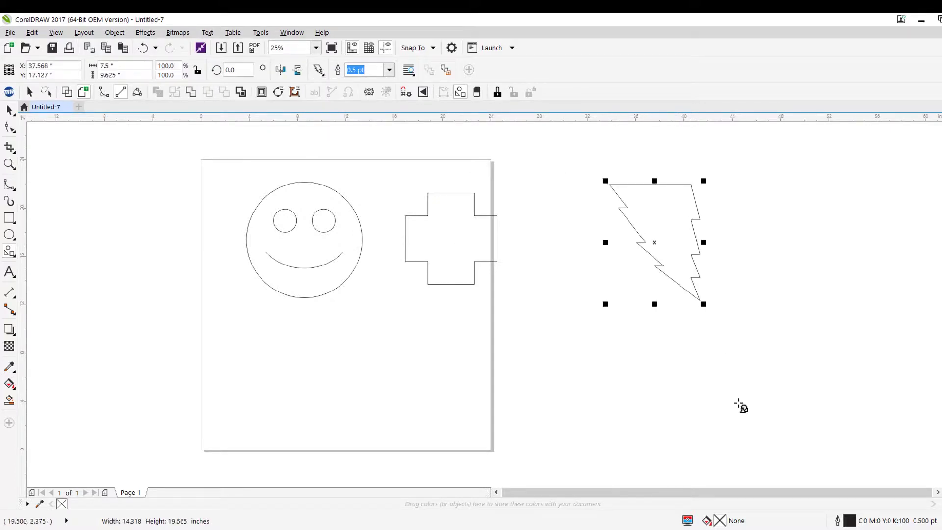
# Move the cross slightly down and to the right, and rotate it to about 335.3 degrees
pyautogui.click(9, 109)
pyautogui.click(429, 210)
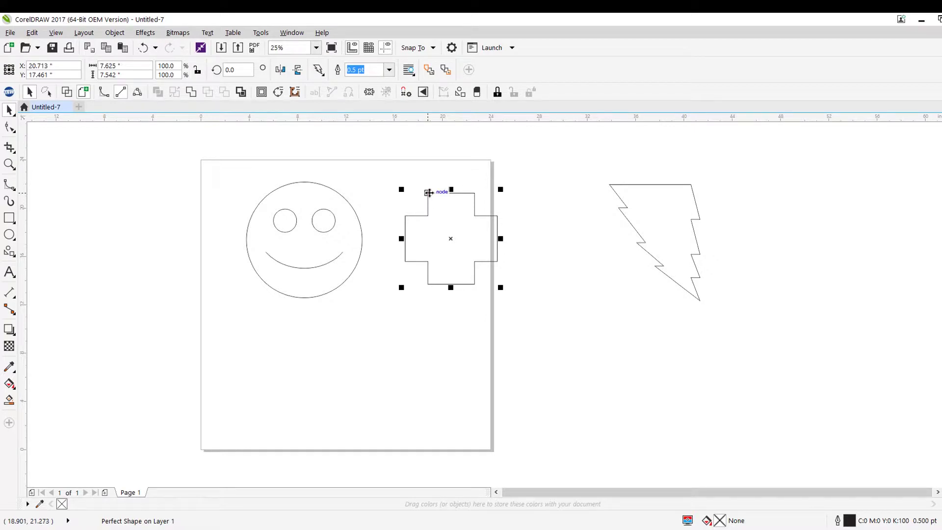
pyautogui.moveTo(430, 195); pyautogui.dragTo(467, 215)
pyautogui.click(465, 216)
# Reshape the rotated cross with the Shape tool to make its four arms much thinner
pyautogui.click(9, 127)
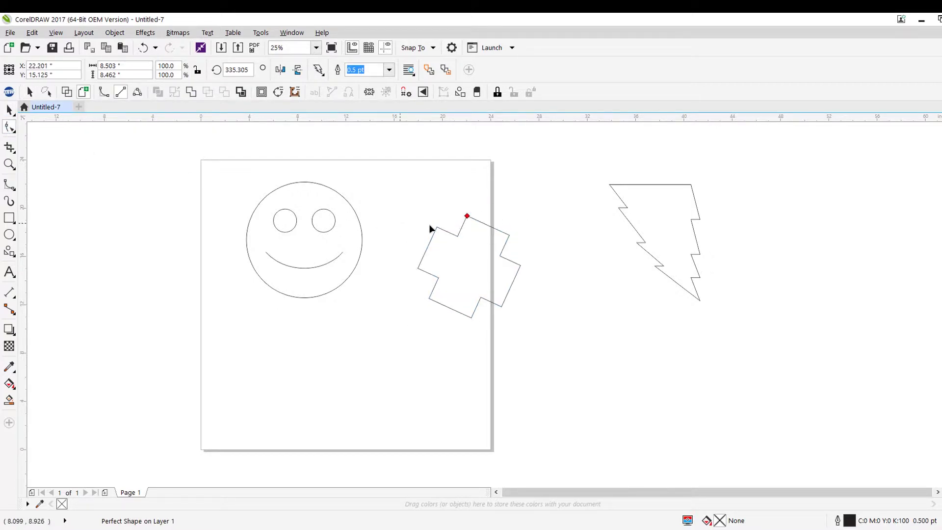
pyautogui.moveTo(467, 217); pyautogui.dragTo(472, 237)
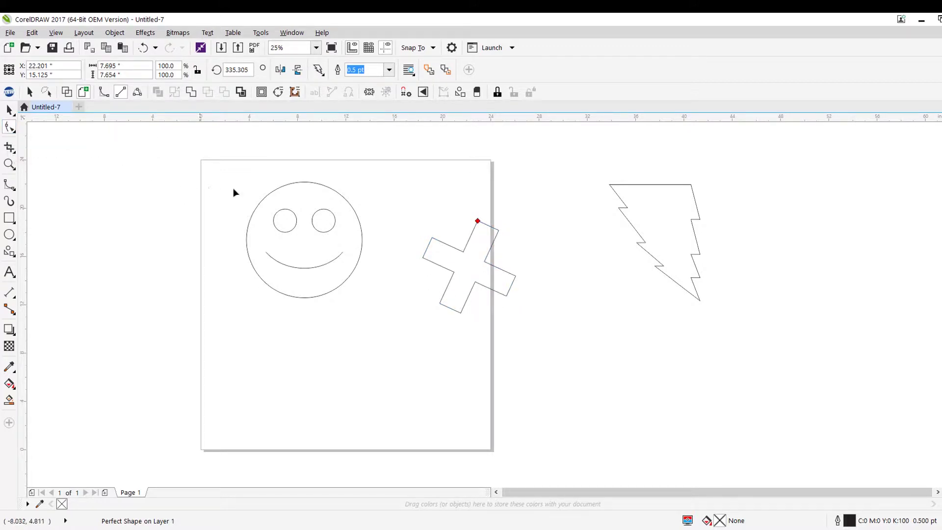
pyautogui.moveTo(478, 220); pyautogui.dragTo(478, 240)
# Reshape the smiley face's mouth with the Shape tool, curving it further down into a deeper smile
pyautogui.click(326, 265)
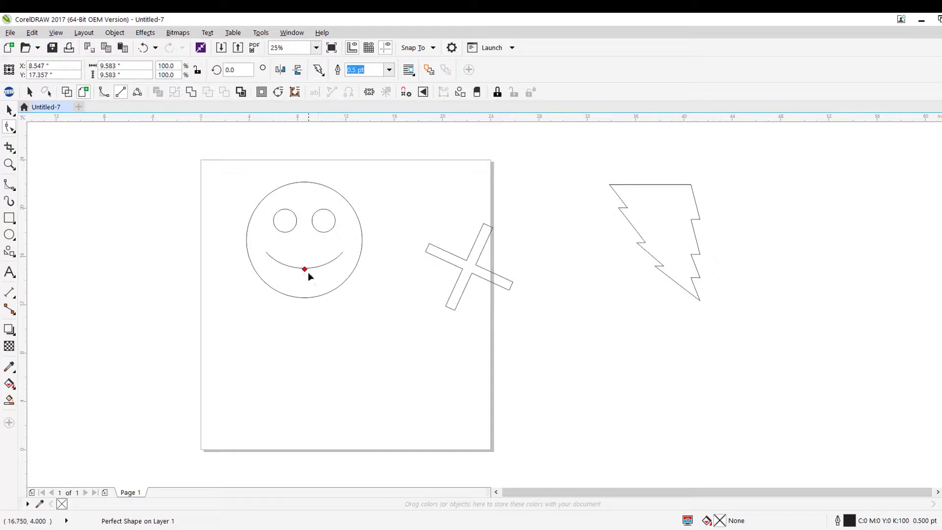
pyautogui.moveTo(305, 269); pyautogui.dragTo(310, 241)
pyautogui.moveTo(305, 246); pyautogui.dragTo(305, 277)
# Draw a plaque basic shape about 5.5 by 7.75 inches to the left of the page and enlarge its concave corners
pyautogui.click(673, 185)
pyautogui.click(28, 93)
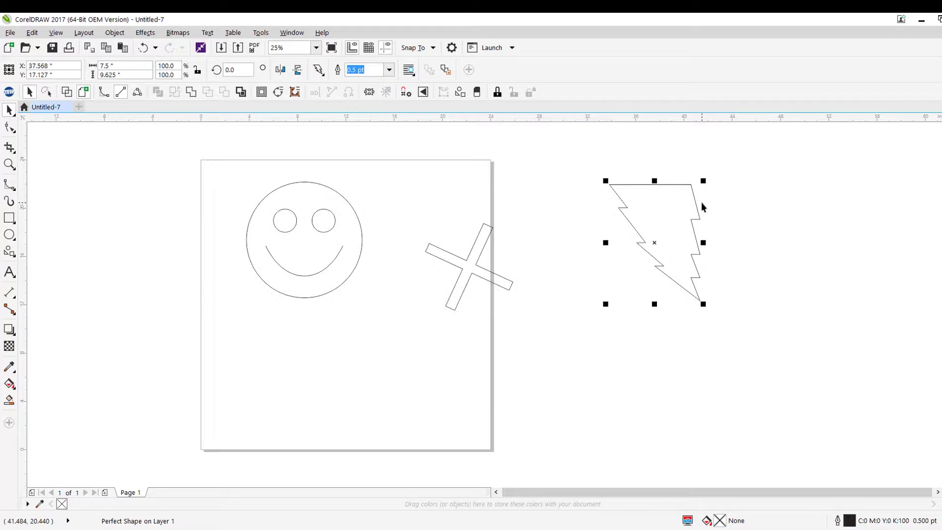
pyautogui.click(318, 70)
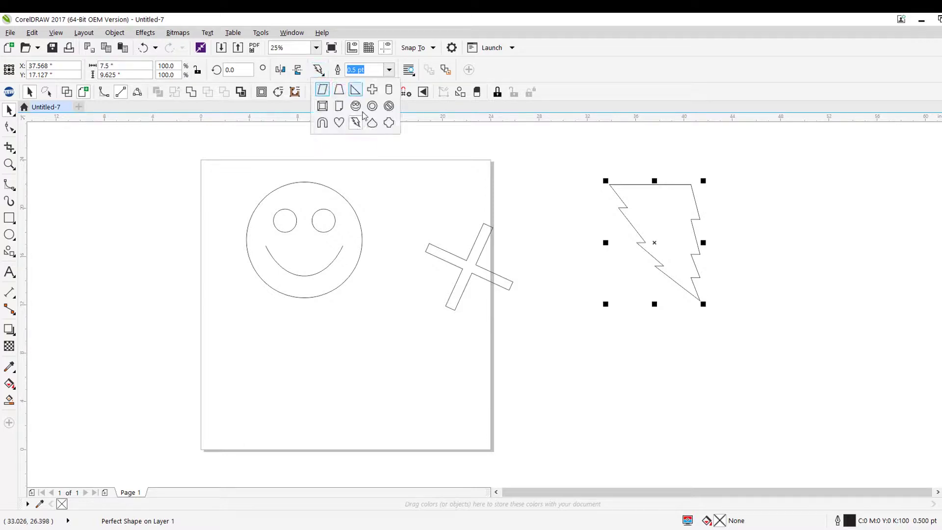
pyautogui.click(388, 123)
pyautogui.click(91, 166)
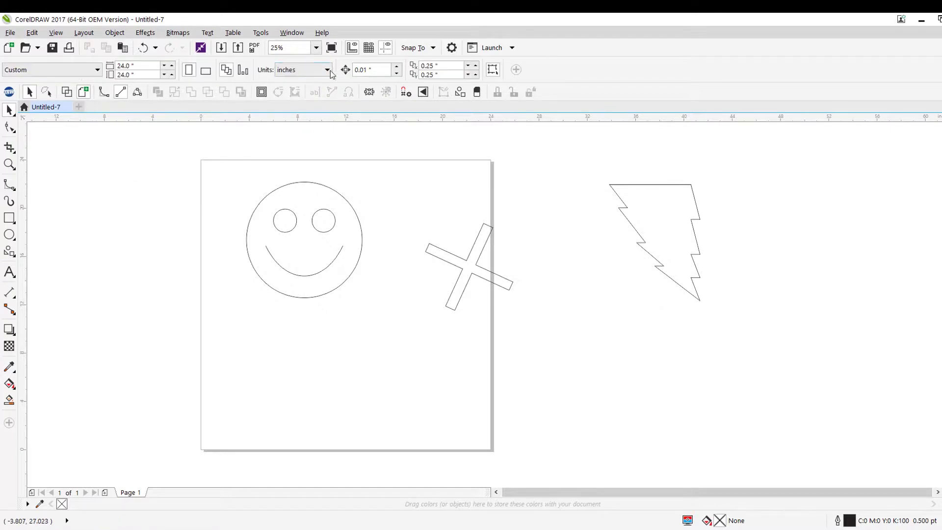
pyautogui.click(9, 251)
pyautogui.moveTo(89, 222)
pyautogui.mouseDown()
pyautogui.moveTo(112, 281)
pyautogui.moveTo(156, 318)
pyautogui.mouseUp()
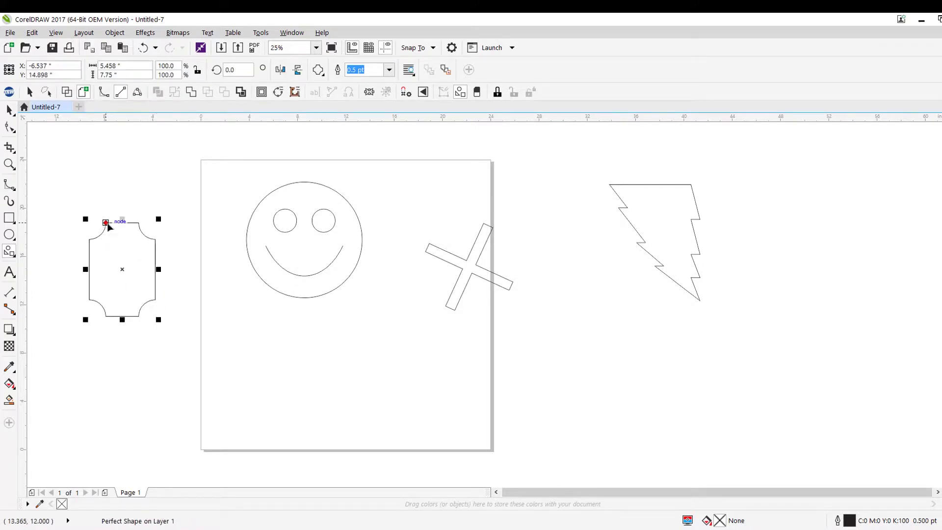
pyautogui.click(9, 127)
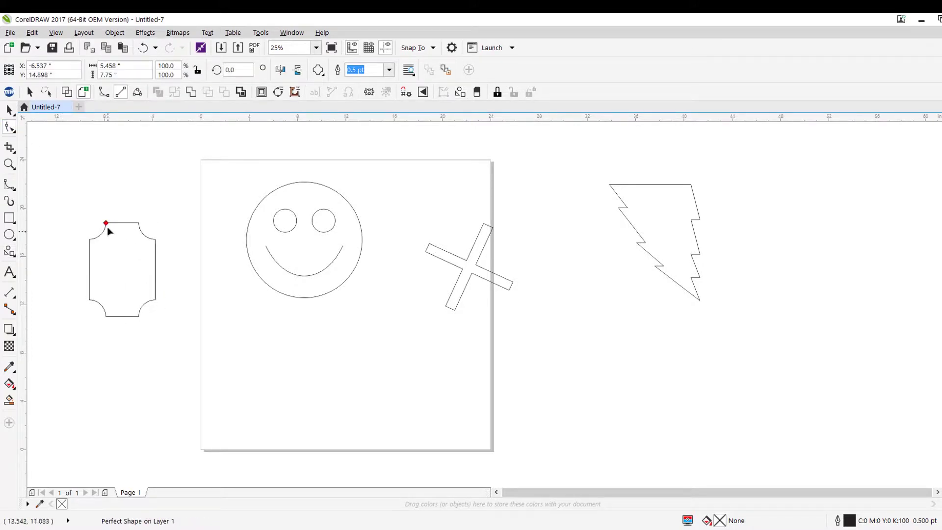
pyautogui.moveTo(107, 224); pyautogui.dragTo(115, 248)
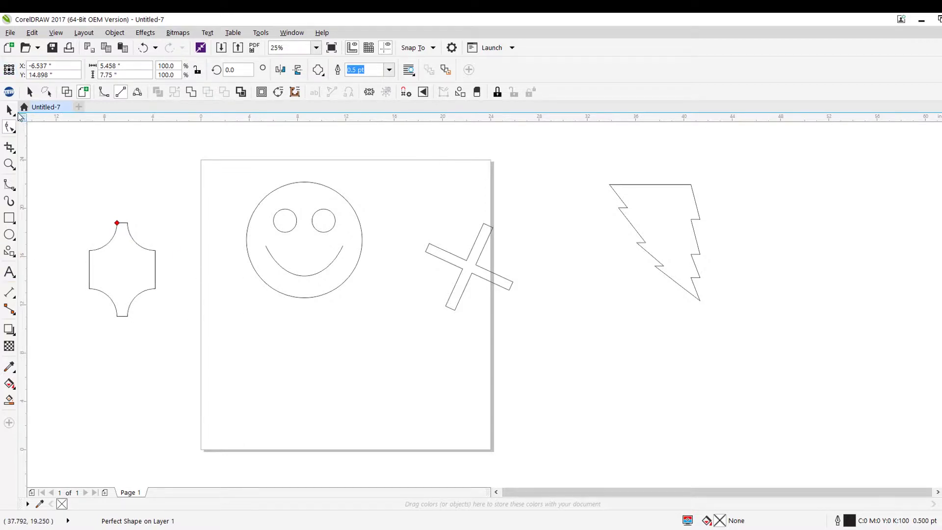
# Widen the cross's arms again with the Shape tool and rotate the cross to about 357.9 degrees
pyautogui.click(475, 267)
pyautogui.moveTo(483, 223); pyautogui.dragTo(470, 217)
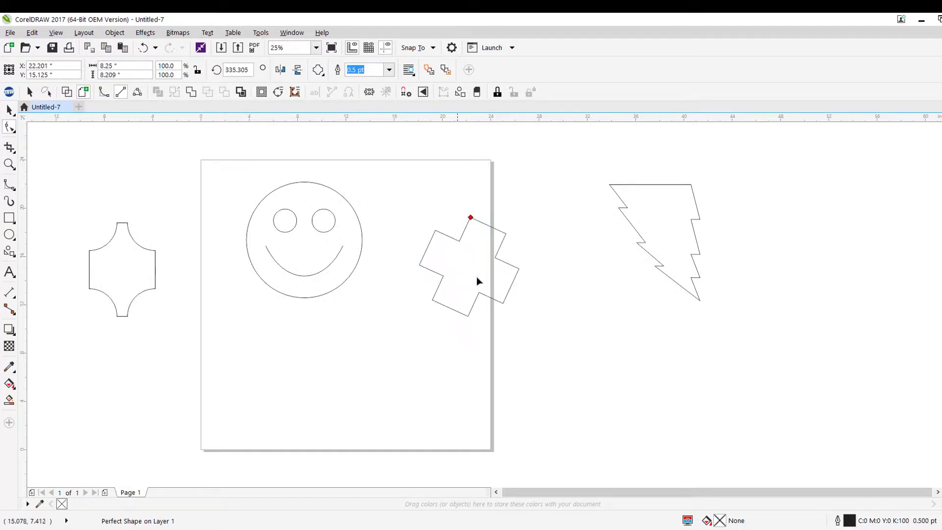
pyautogui.click(9, 110)
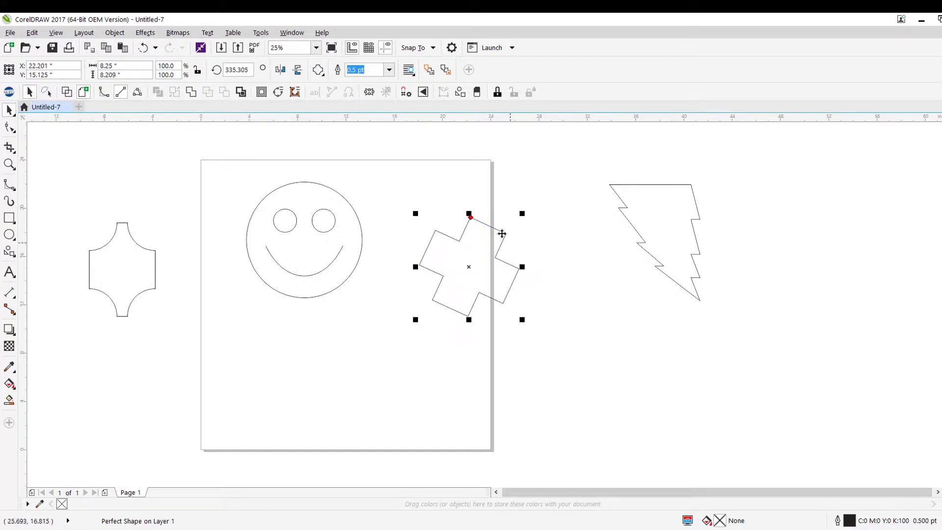
pyautogui.click(481, 218)
pyautogui.moveTo(414, 210); pyautogui.dragTo(385, 231)
pyautogui.press('Escape')
# Move the cross up and to the left so it sits inside the page beside the smiley face
pyautogui.click(437, 207)
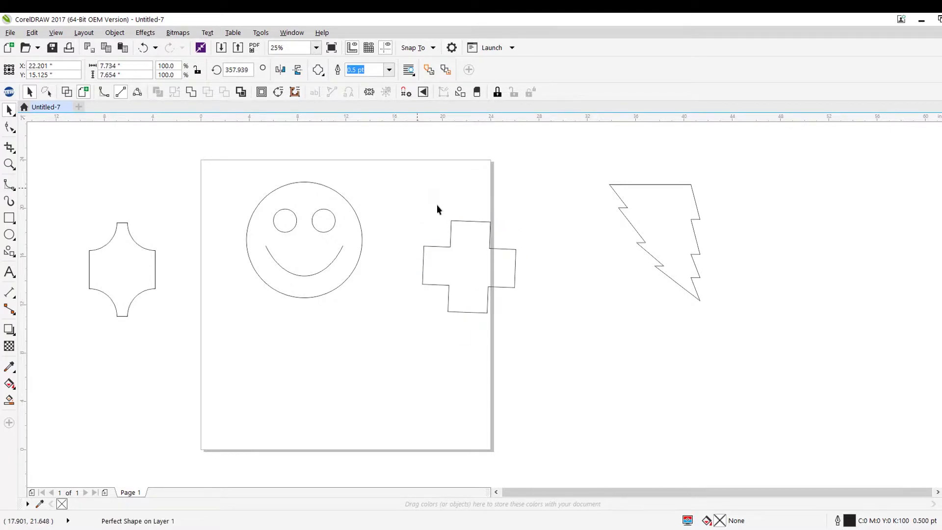
pyautogui.click(463, 222)
pyautogui.moveTo(440, 244); pyautogui.dragTo(406, 203)
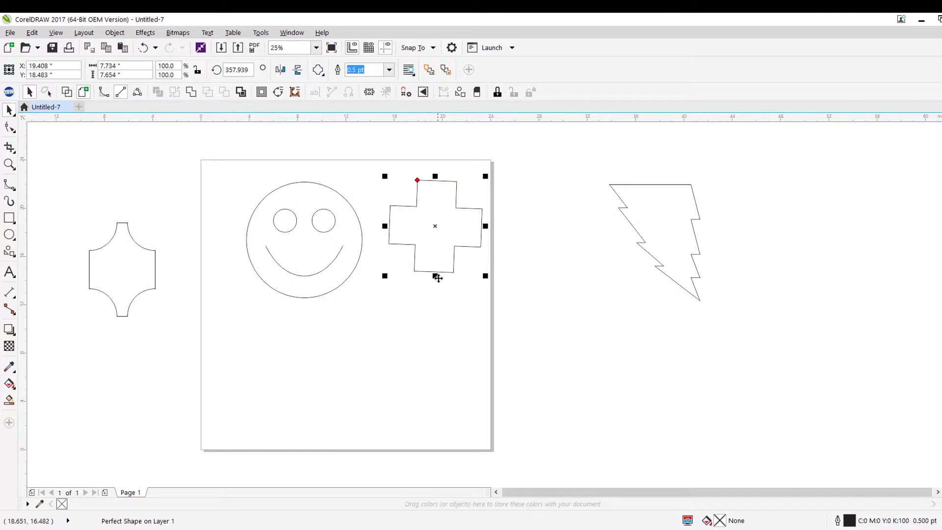
pyautogui.click(421, 238)
pyautogui.click(456, 194)
# Convert the cross to curves so its individual nodes can be edited, and deselect it
pyautogui.click(10, 126)
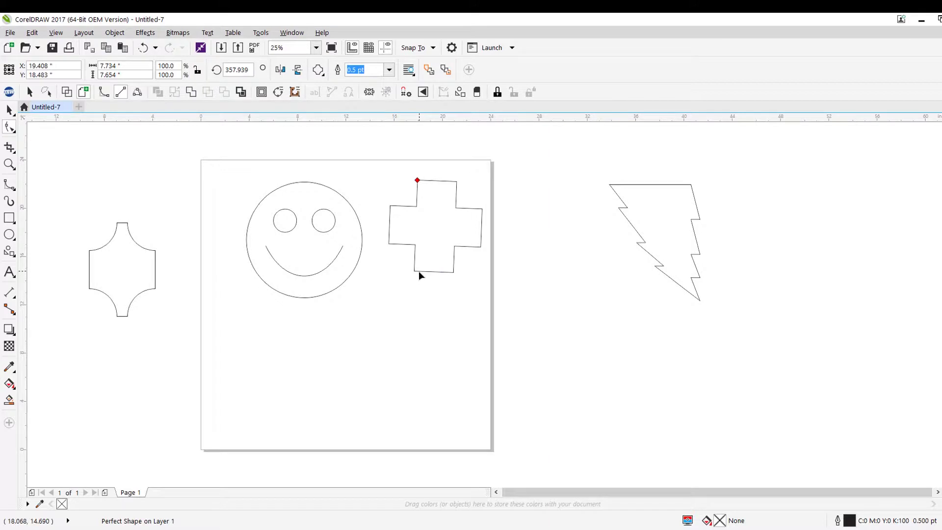
pyautogui.click(9, 110)
pyautogui.click(395, 210)
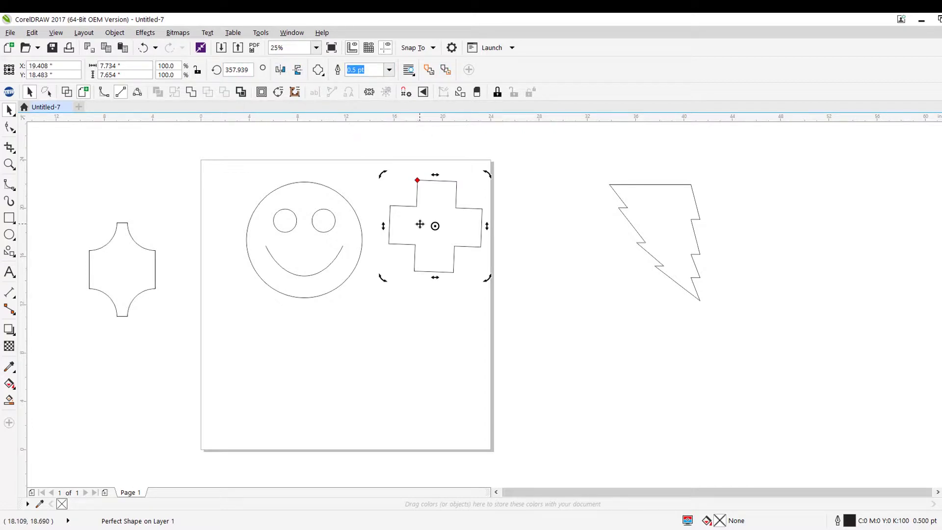
pyautogui.rightClick(419, 206)
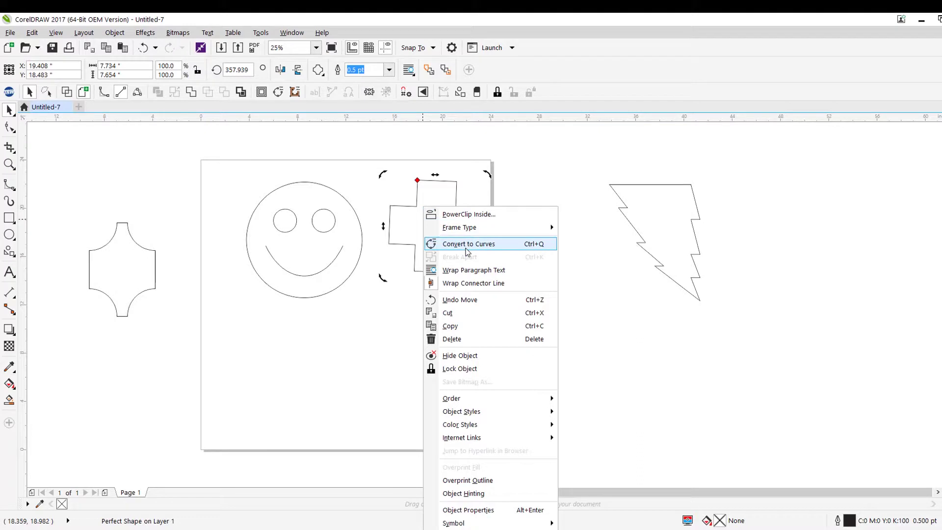
pyautogui.click(442, 245)
pyautogui.click(461, 275)
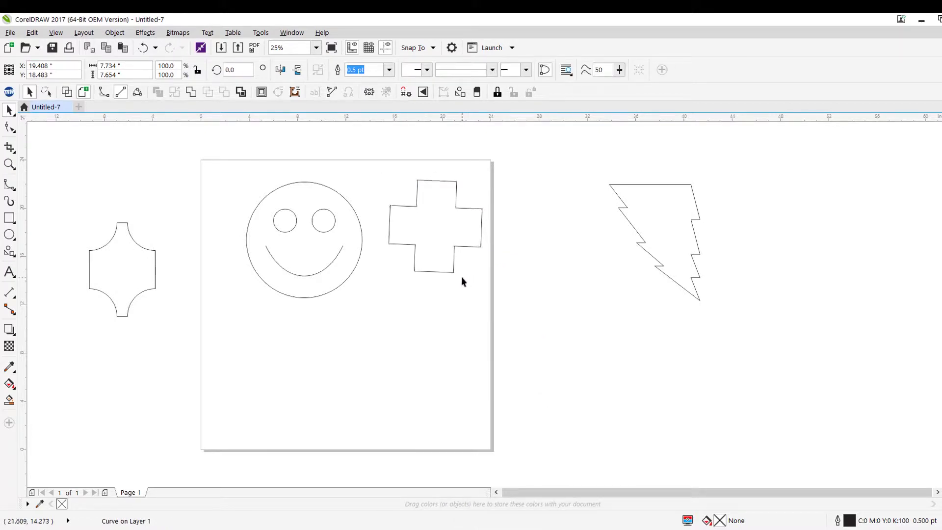
# Check whether Convert to Curves is offered for the cross, and dismiss the options without choosing any
pyautogui.click(456, 182)
pyautogui.rightClick(428, 195)
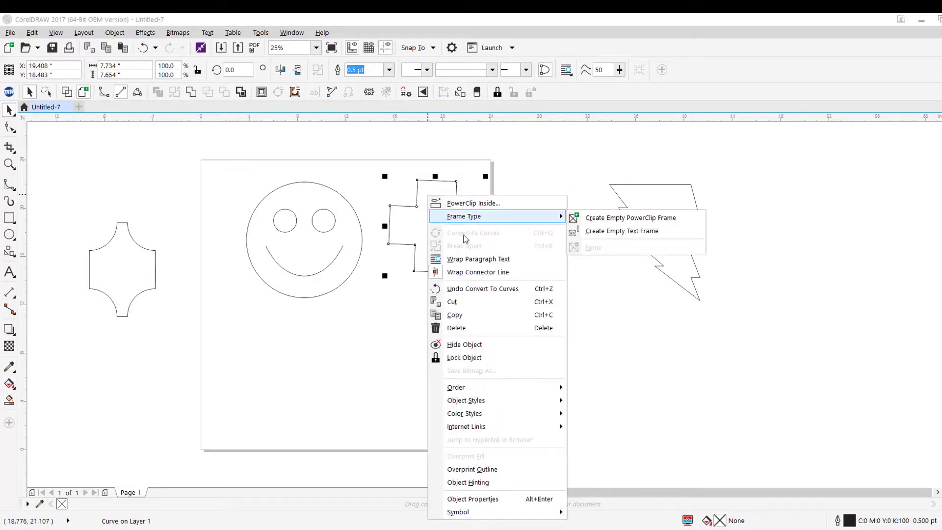
pyautogui.click(340, 302)
pyautogui.click(485, 311)
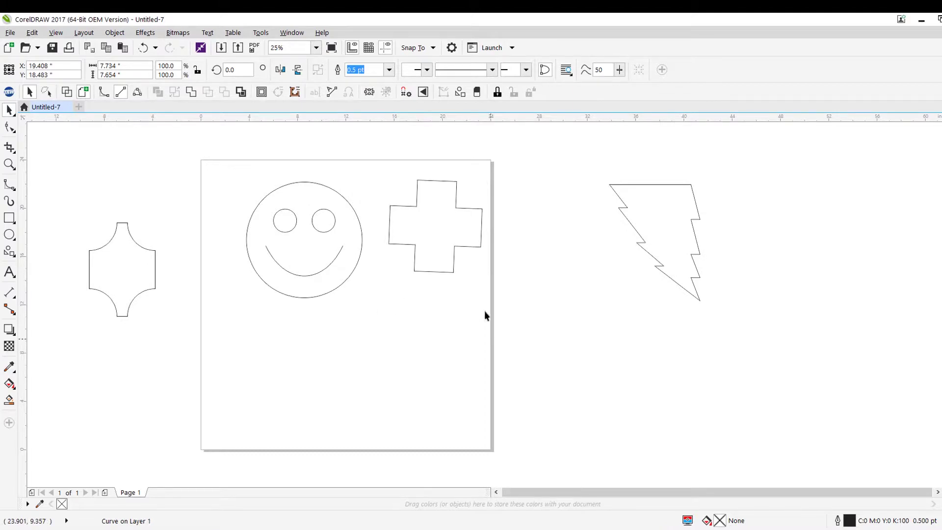
# Stretch the cross's two bottom nodes downward with the Shape tool, making the cross about 12.2 inches high
pyautogui.click(460, 209)
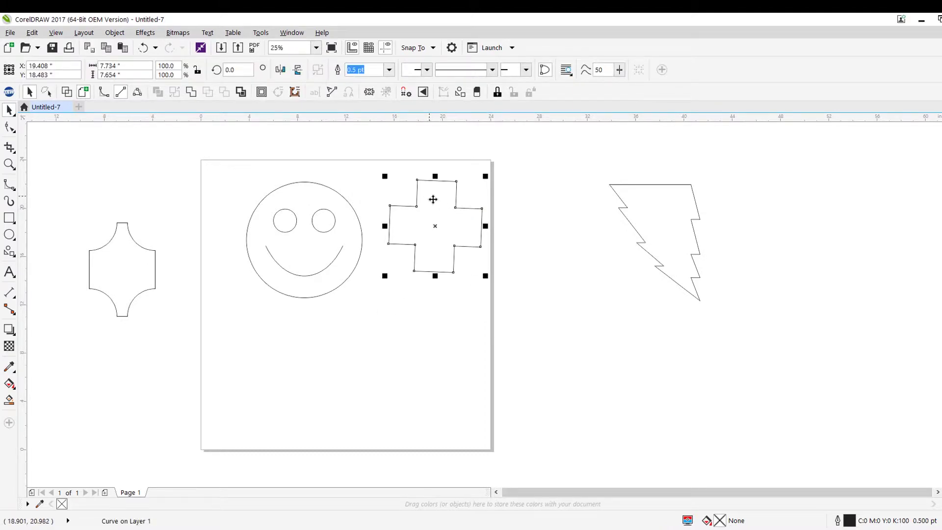
pyautogui.click(9, 129)
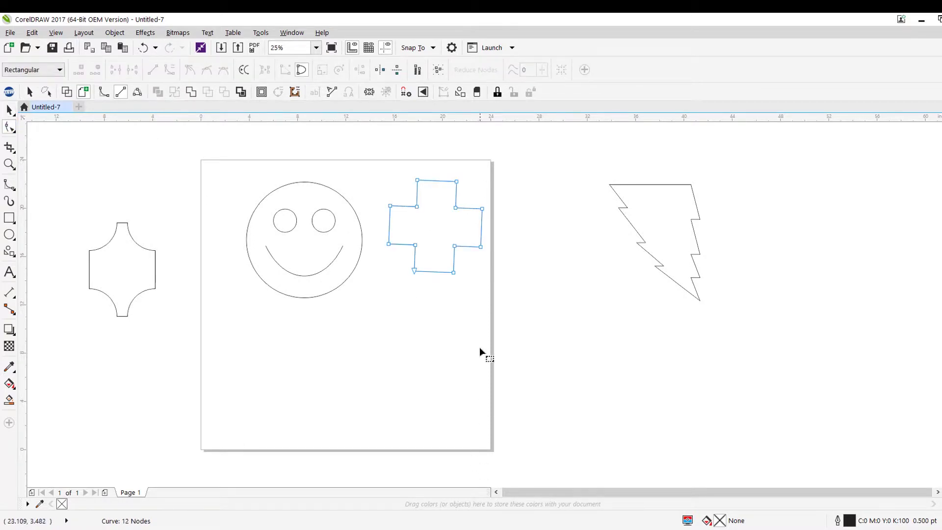
pyautogui.moveTo(401, 263); pyautogui.dragTo(402, 262)
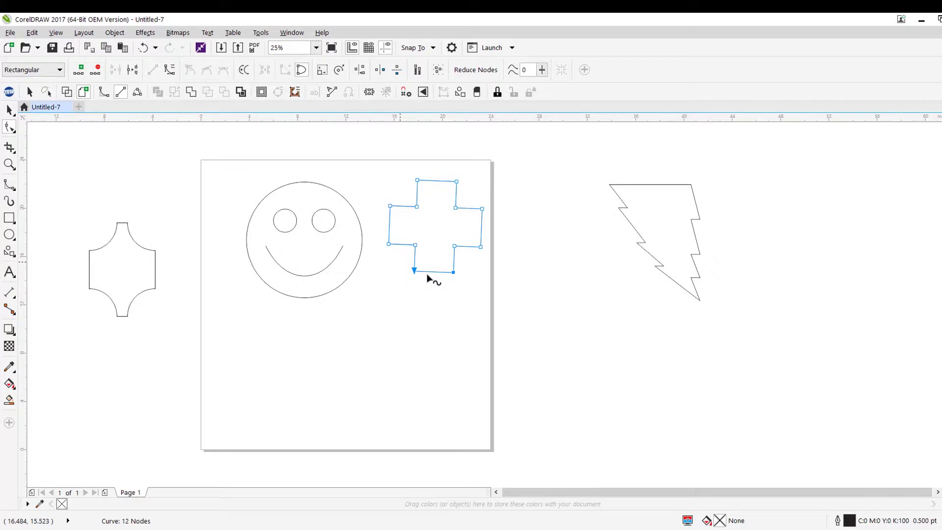
pyautogui.moveTo(454, 276); pyautogui.dragTo(453, 327)
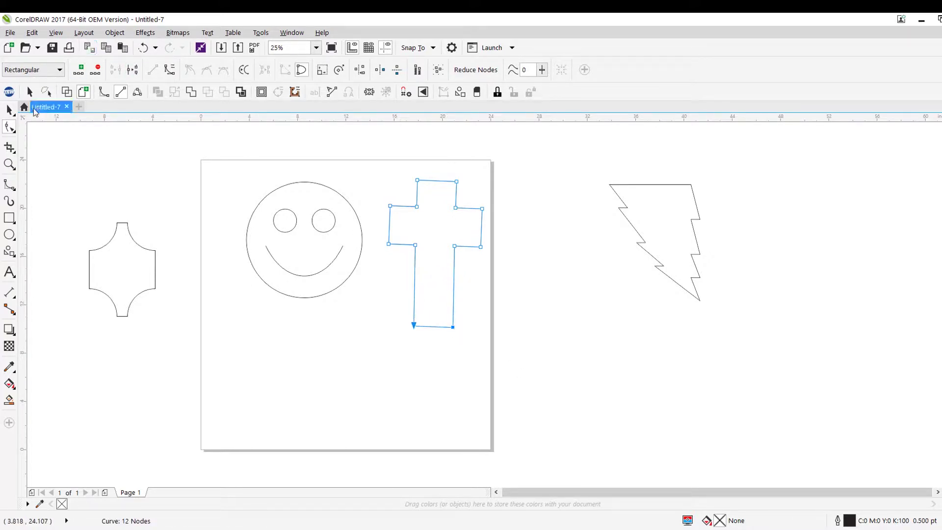
pyautogui.click(9, 109)
pyautogui.click(534, 445)
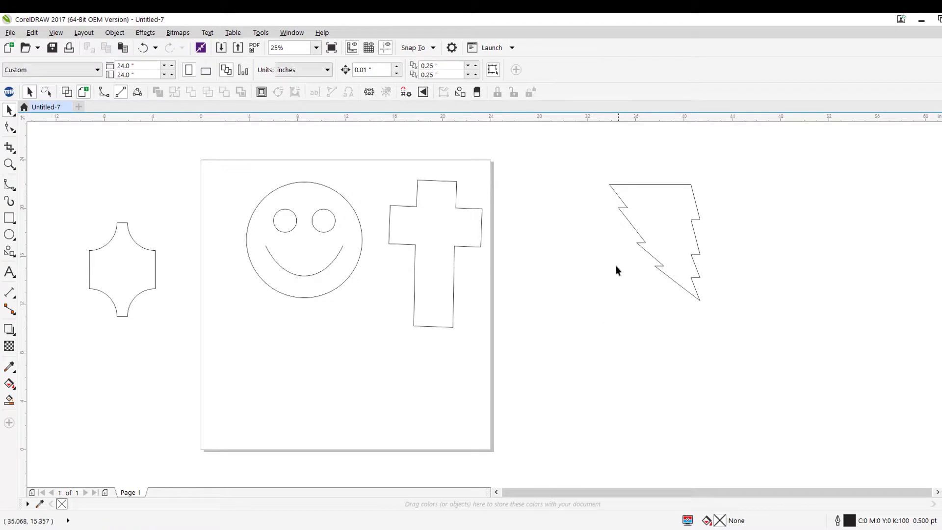
# Thin the cross's horizontal bar by moving its upper-edge nodes down and its lower-edge nodes slightly up
pyautogui.click(471, 210)
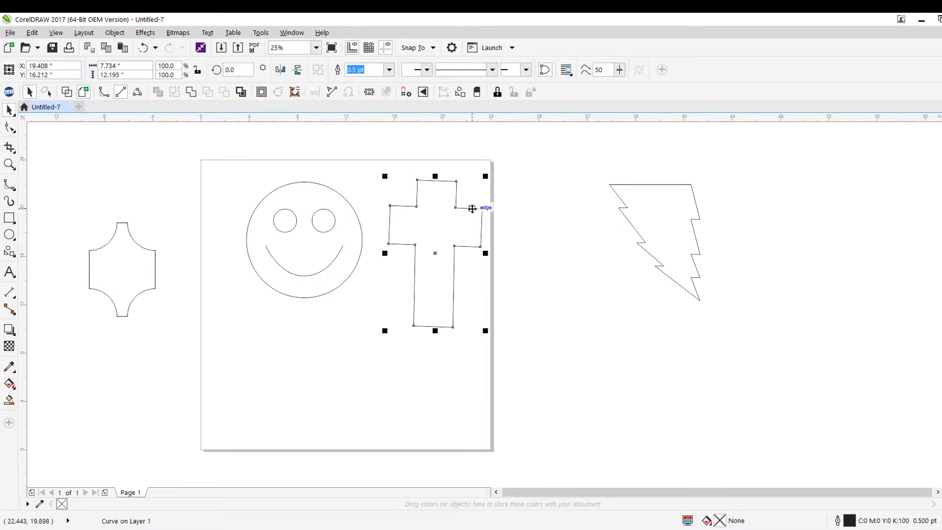
pyautogui.click(11, 128)
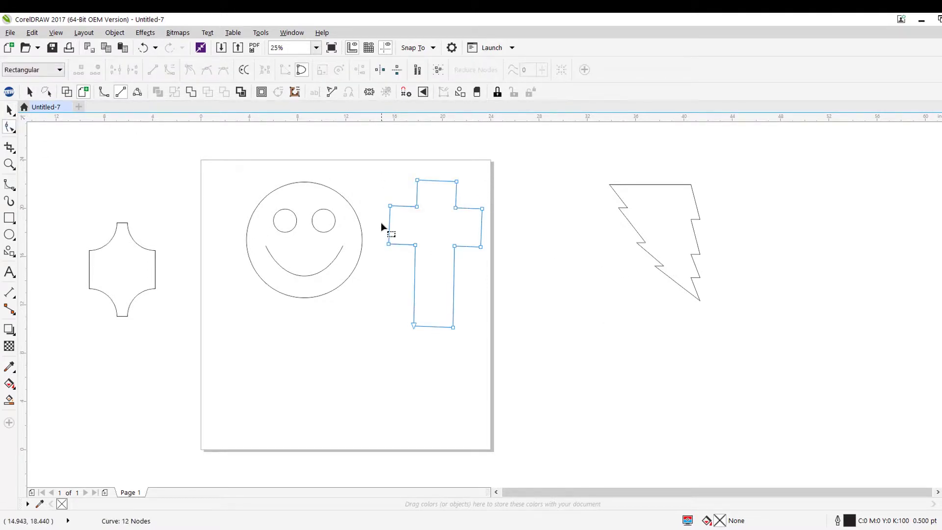
pyautogui.moveTo(456, 219)
pyautogui.mouseDown()
pyautogui.moveTo(500, 231)
pyautogui.moveTo(456, 217)
pyautogui.mouseUp()
pyautogui.click(512, 274)
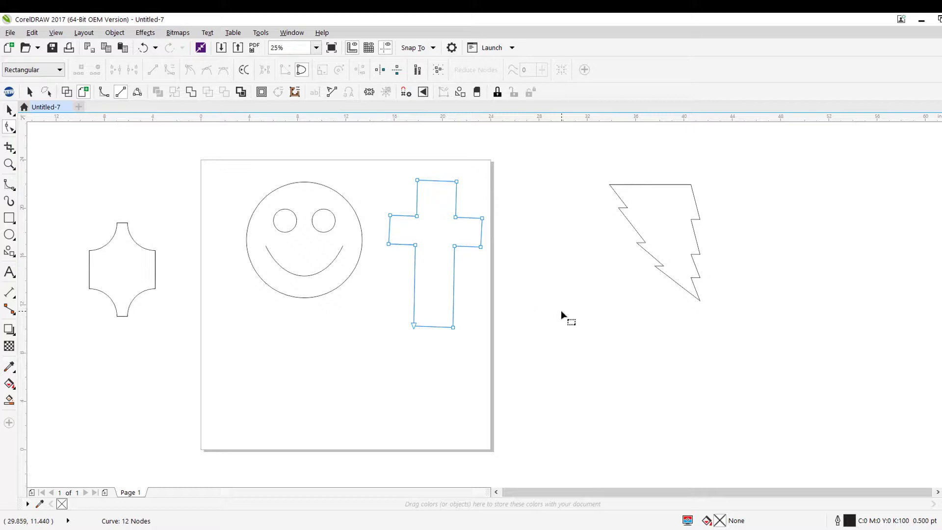
pyautogui.moveTo(439, 263); pyautogui.dragTo(416, 240)
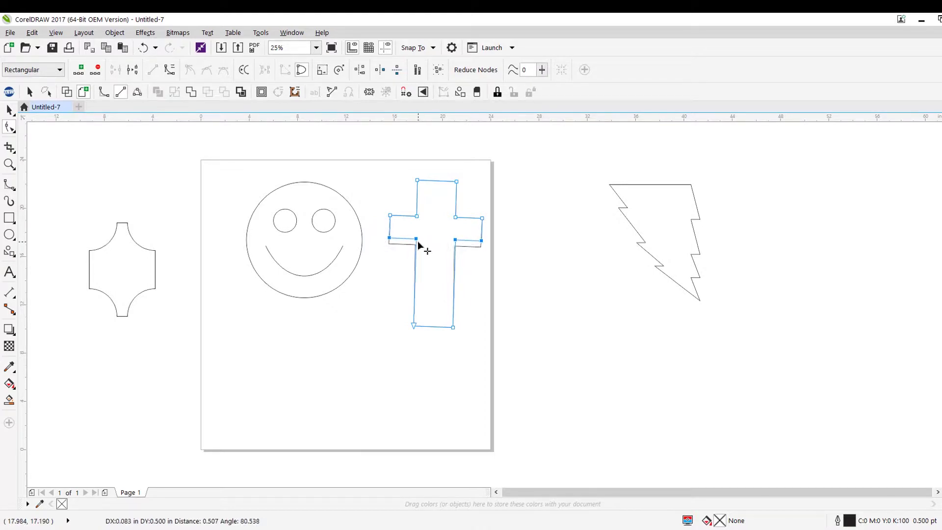
# Narrow the cross's vertical bar from its left side and extend the right arm beyond the page edge
pyautogui.moveTo(412, 167); pyautogui.dragTo(428, 326)
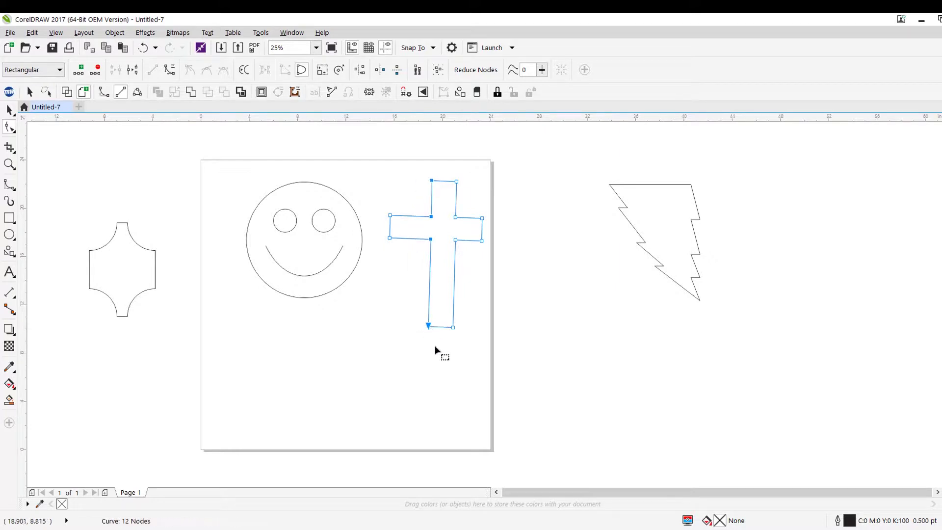
pyautogui.moveTo(479, 350); pyautogui.dragTo(484, 272)
pyautogui.moveTo(485, 240); pyautogui.dragTo(510, 240)
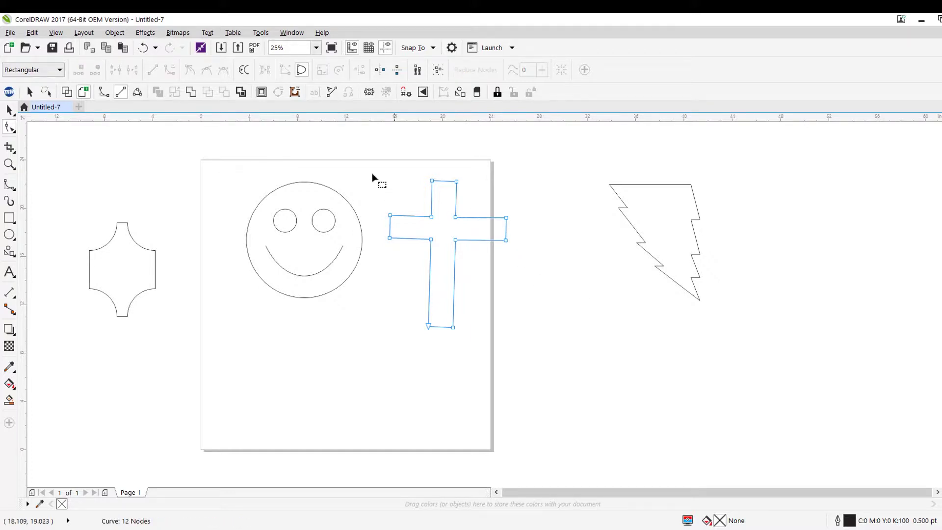
# Leave node editing and delete the reshaped cross from the page
pyautogui.click(9, 110)
pyautogui.click(187, 188)
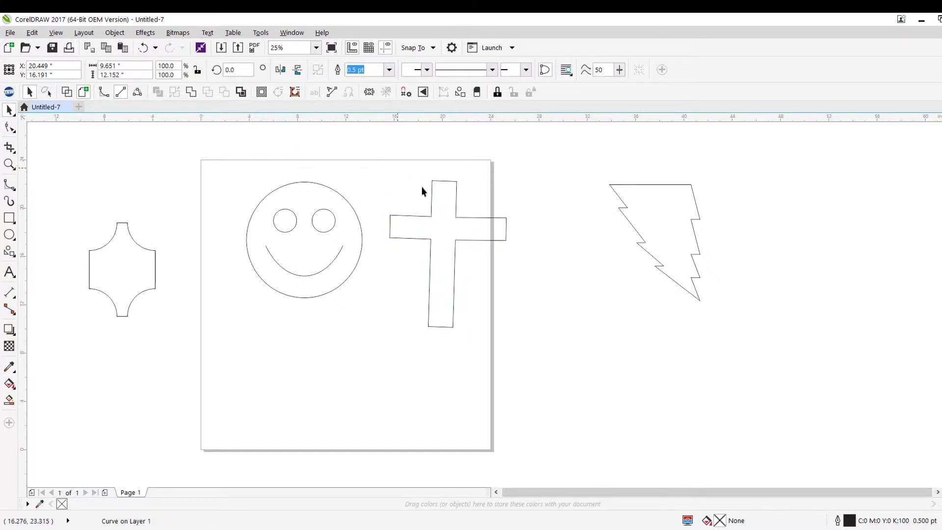
pyautogui.click(454, 218)
pyautogui.press('Delete')
# Draw a smiley face about 8.9 inches wide from the basic shapes, straddling the page's right edge
pyautogui.click(349, 202)
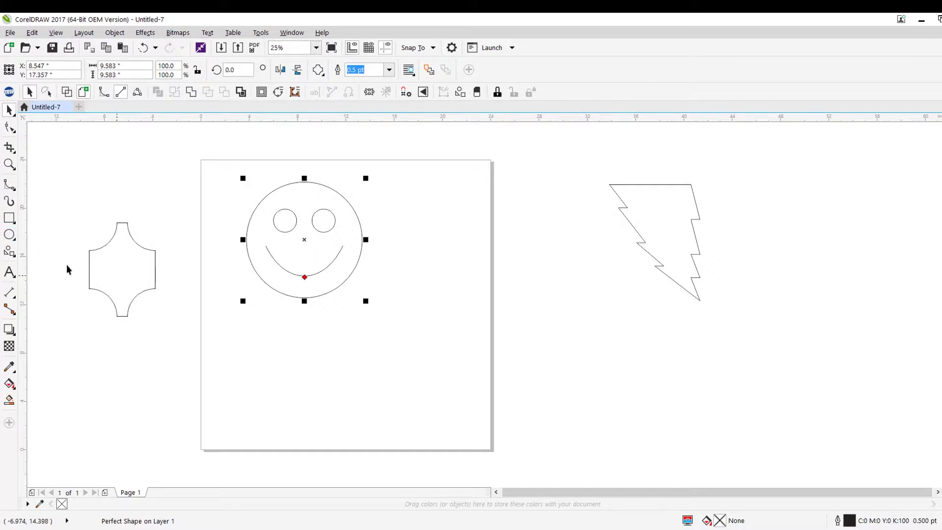
pyautogui.click(9, 252)
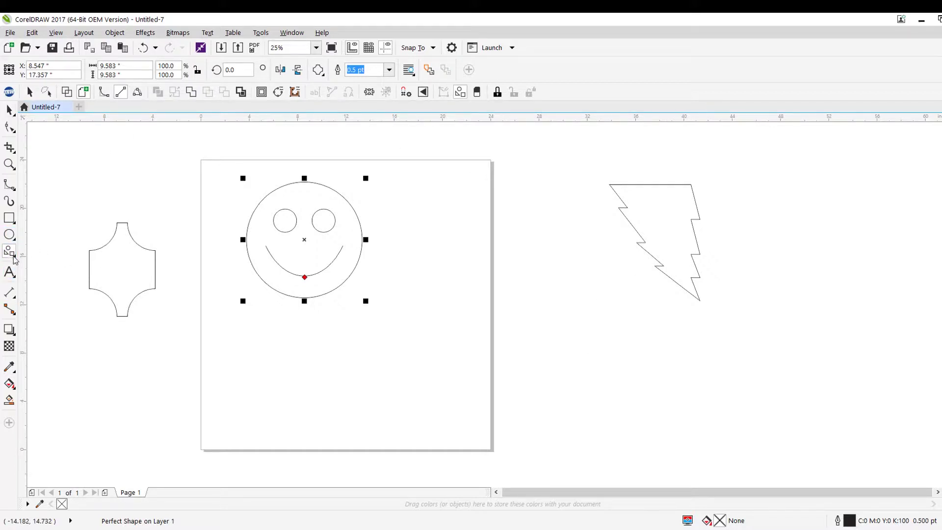
pyautogui.click(13, 259)
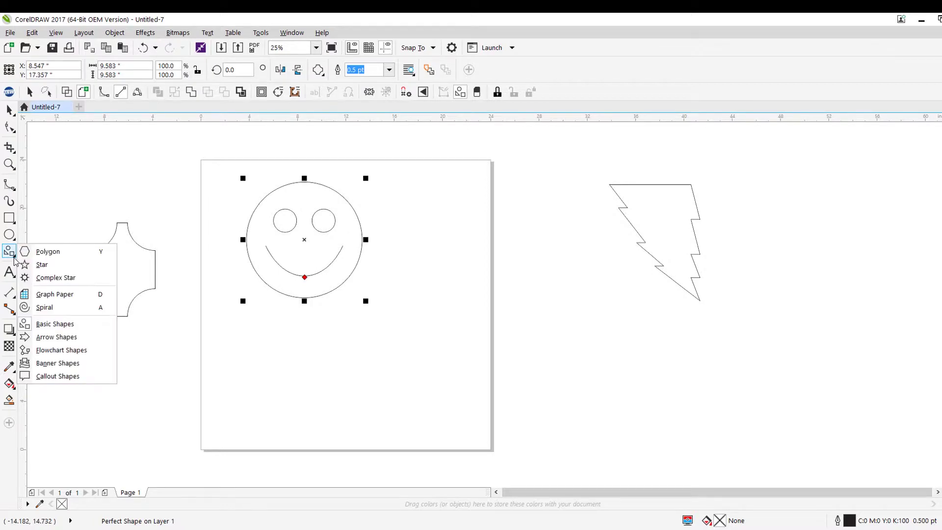
pyautogui.click(55, 324)
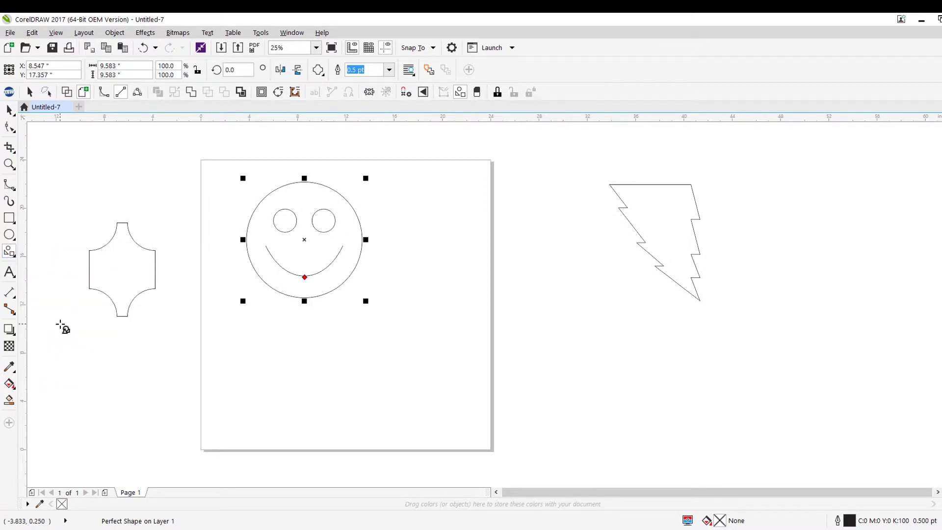
pyautogui.click(321, 78)
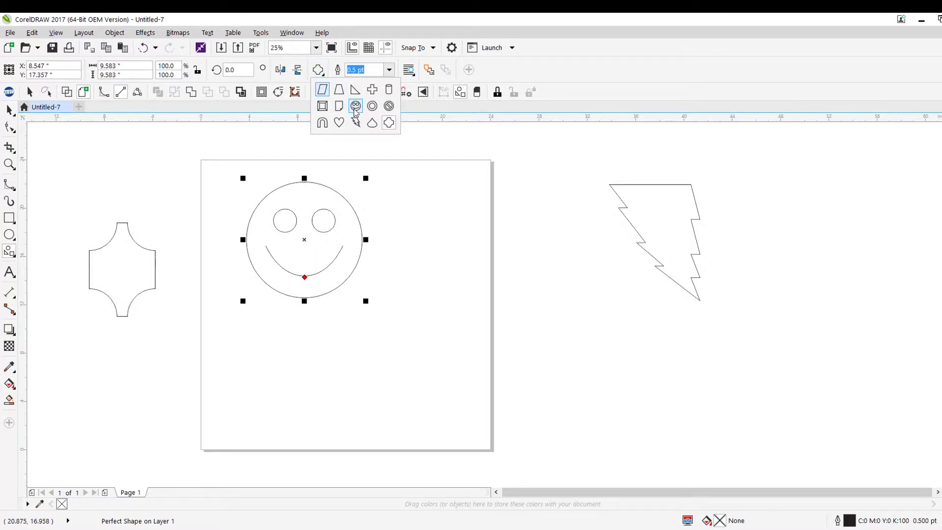
pyautogui.click(355, 110)
pyautogui.moveTo(423, 208); pyautogui.dragTo(529, 316)
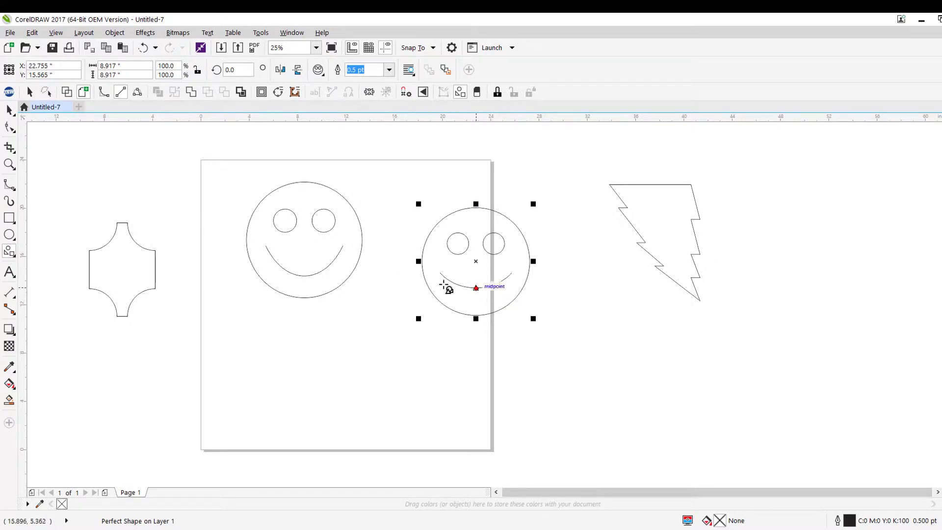
# Deepen the new smiley's mouth into a wider smile with the Shape tool
pyautogui.press('F10')
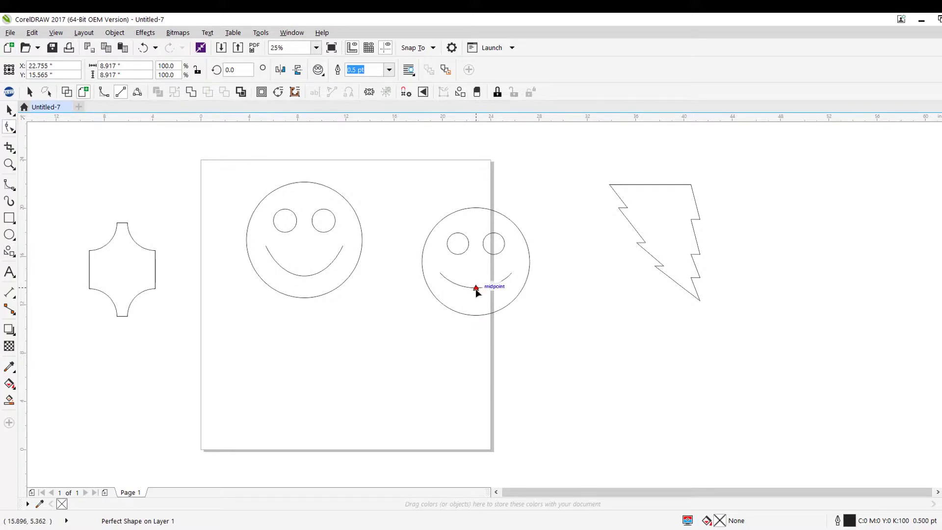
pyautogui.moveTo(476, 289)
pyautogui.mouseDown()
pyautogui.moveTo(477, 261)
pyautogui.moveTo(476, 297)
pyautogui.mouseUp()
pyautogui.click(10, 109)
# Select all four shapes on and around the page and delete them
pyautogui.click(128, 150)
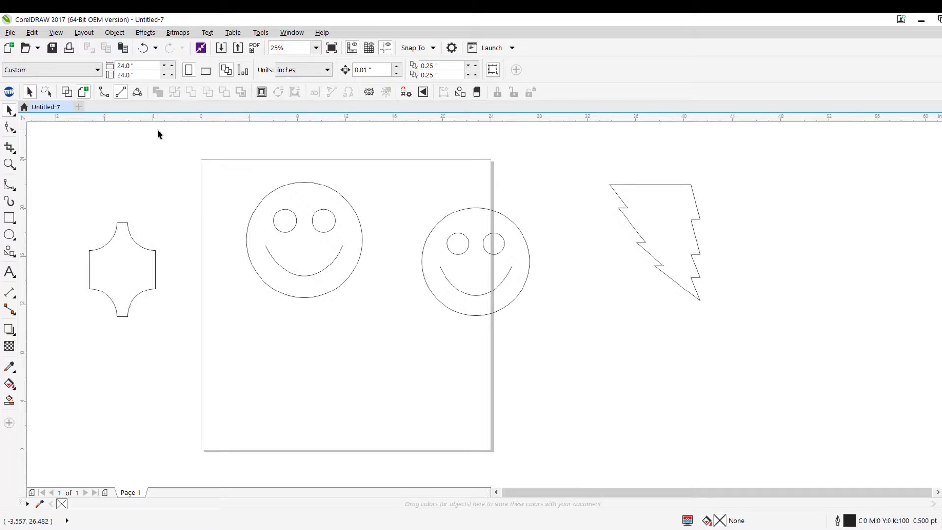
pyautogui.moveTo(41, 143); pyautogui.dragTo(749, 374)
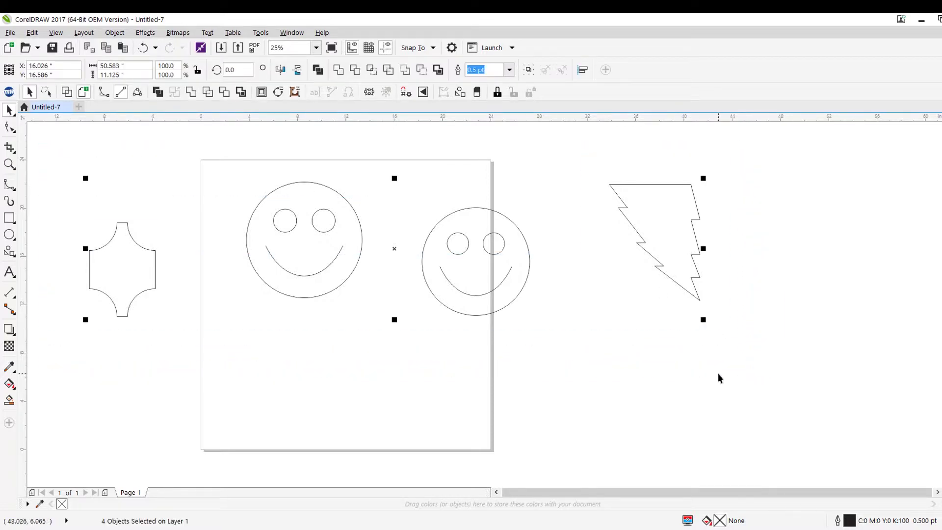
pyautogui.press('Delete')
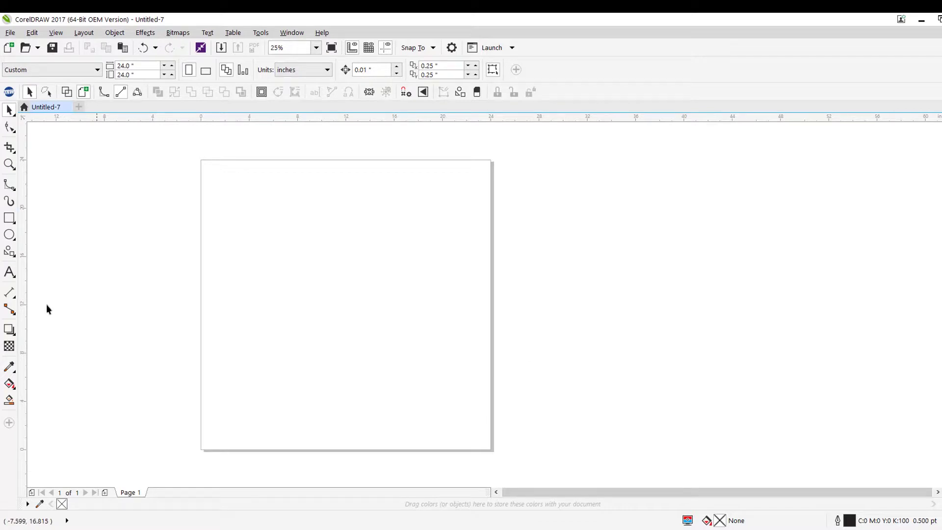
# Draw a paragraph text frame about 27.3 by 10.2 inches across the page's upper half
pyautogui.click(9, 272)
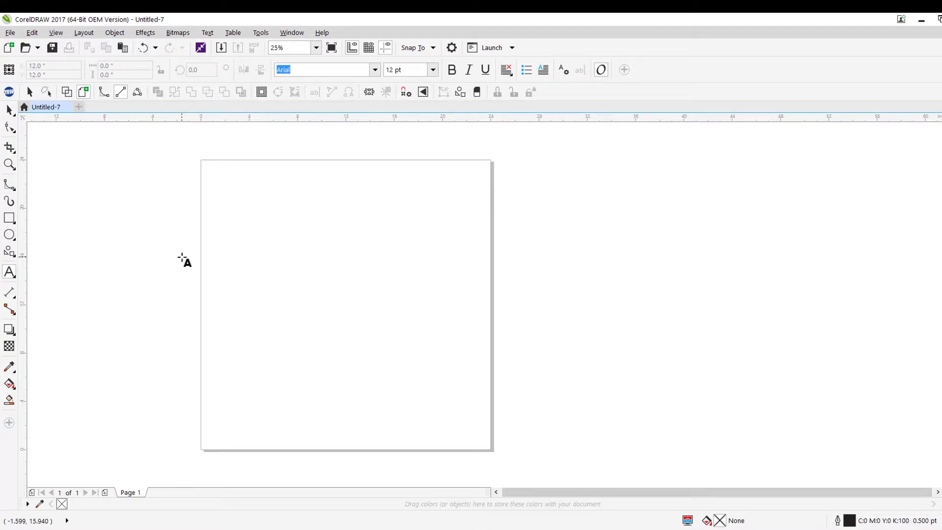
pyautogui.moveTo(241, 183); pyautogui.dragTo(570, 306)
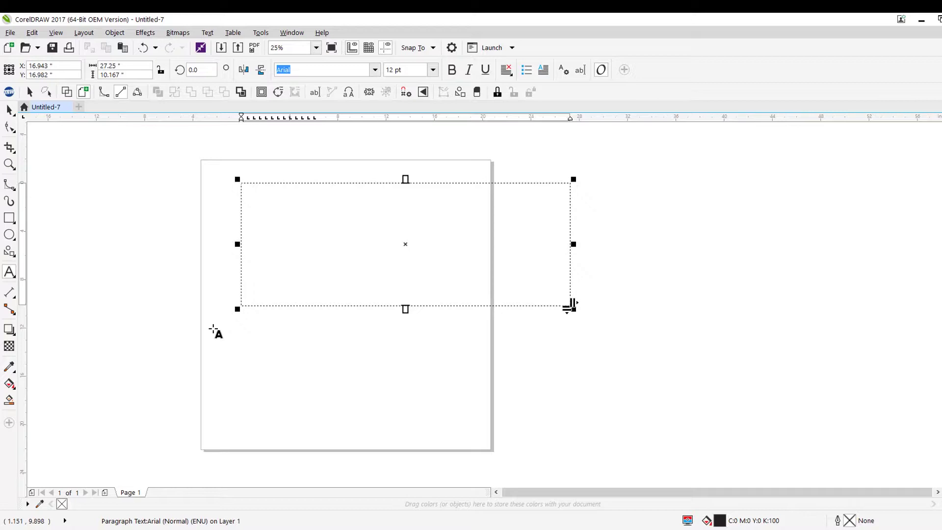
# Start a 24 pt Arial artistic text line below the frame, enter a row of g's and erase them
pyautogui.click(242, 362)
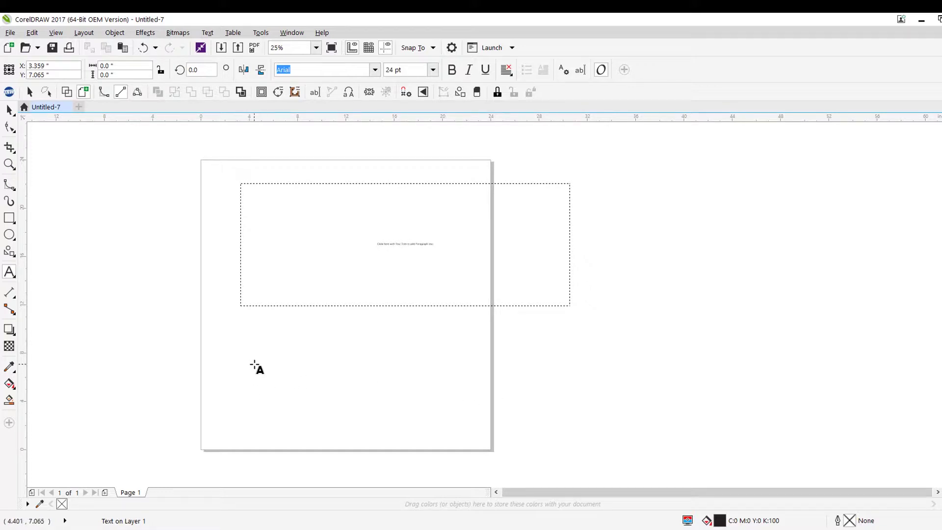
pyautogui.scroll(4, 252, 369)
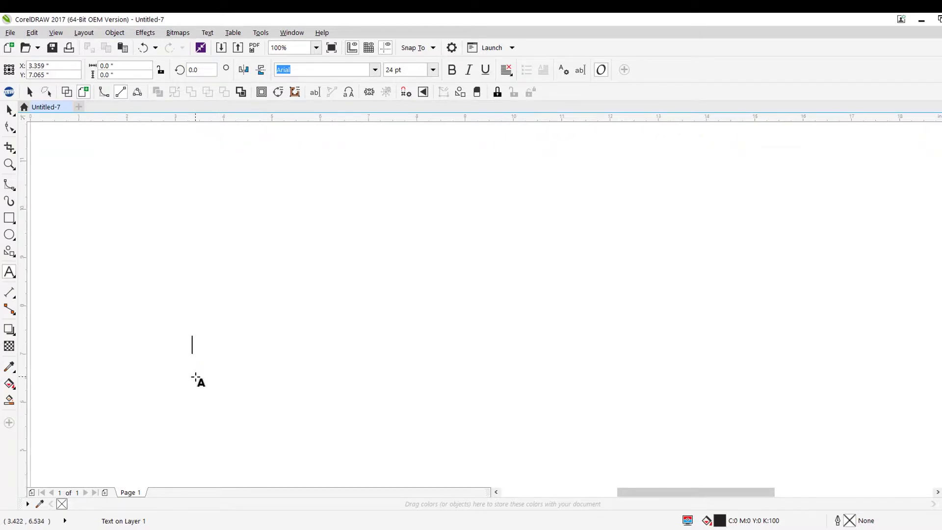
pyautogui.write('ggggggg')
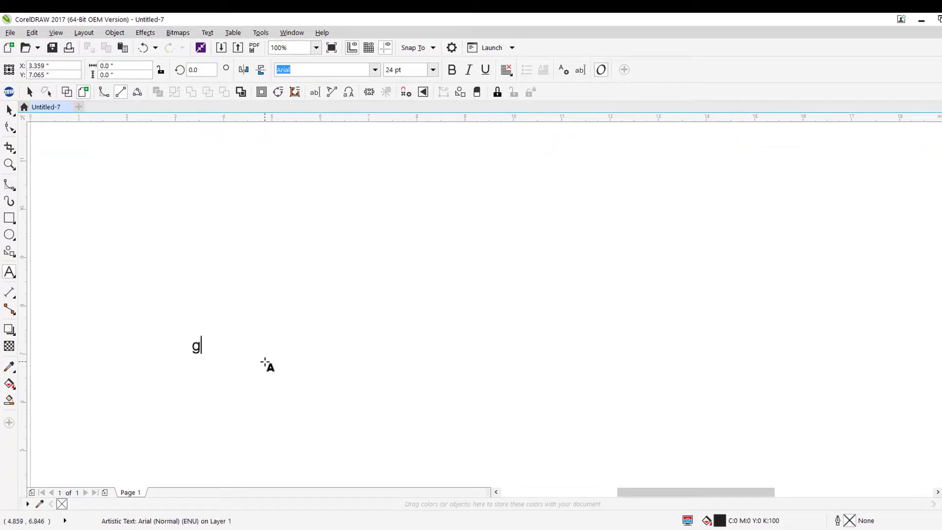
pyautogui.press('BackSpace')
pyautogui.press('BackSpace')
pyautogui.press('BackSpace')
pyautogui.press('BackSpace')
pyautogui.press('BackSpace')
pyautogui.press('BackSpace')
pyautogui.press('BackSpace')
# Leave text entry and delete the large empty paragraph text frame
pyautogui.scroll(-4, 256, 268)
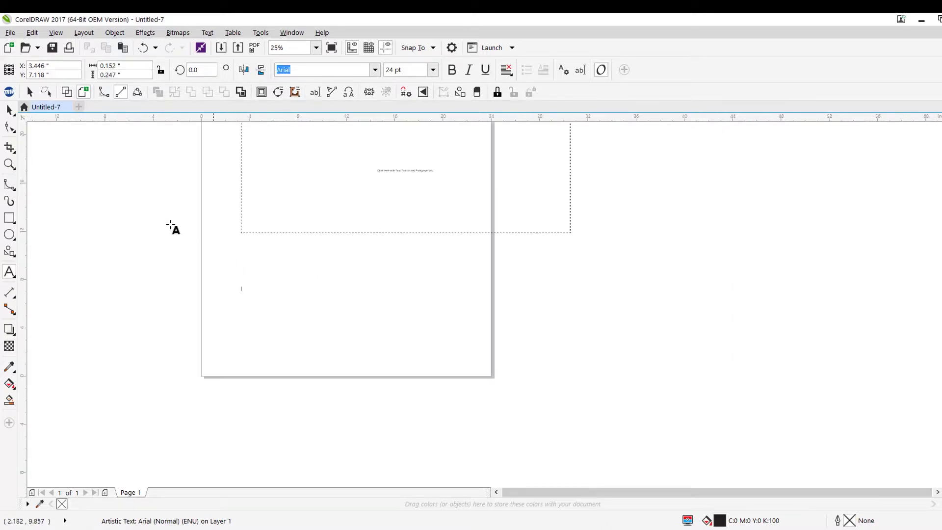
pyautogui.click(9, 110)
pyautogui.moveTo(204, 241); pyautogui.dragTo(197, 286)
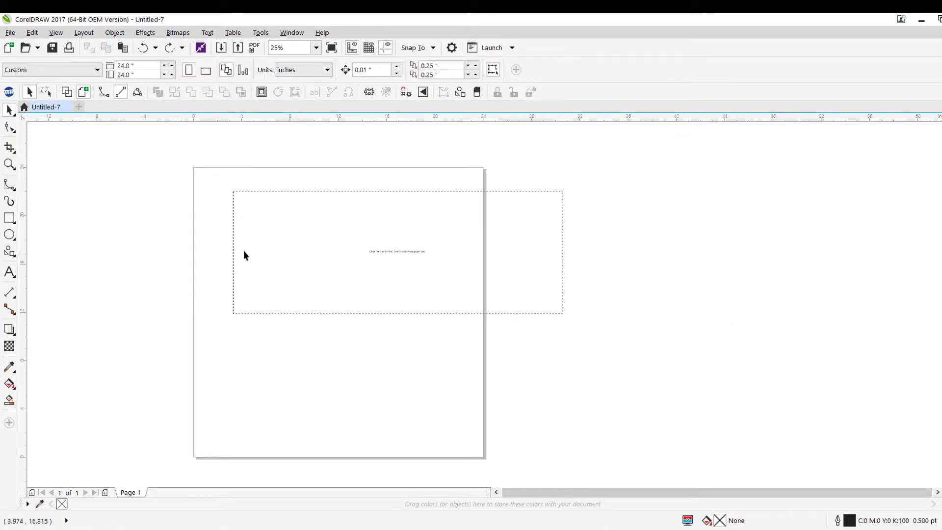
pyautogui.click(290, 205)
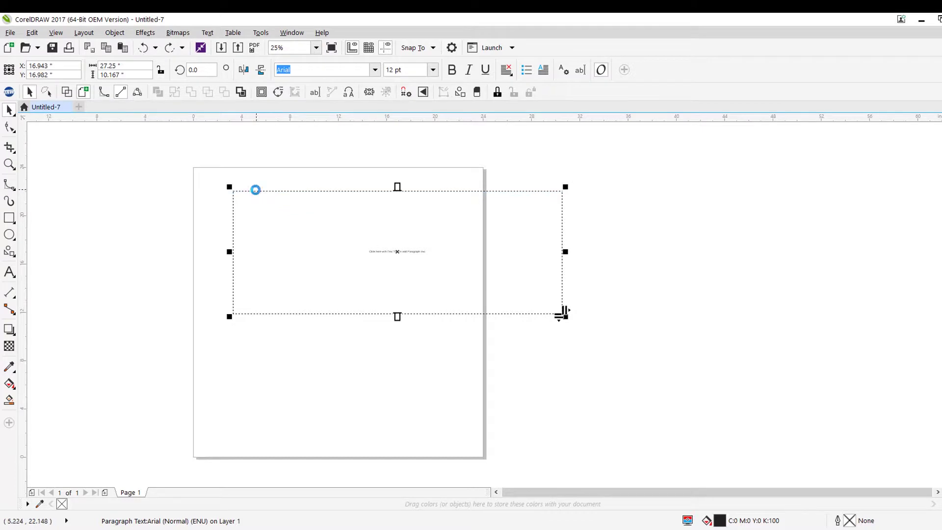
pyautogui.press('Delete')
# Draw a paragraph text frame about 2.9 by 2 inches and fill it with filler letters that wrap onto a third line
pyautogui.click(9, 272)
pyautogui.moveTo(278, 209); pyautogui.dragTo(313, 232)
pyautogui.scroll(3, 296, 225)
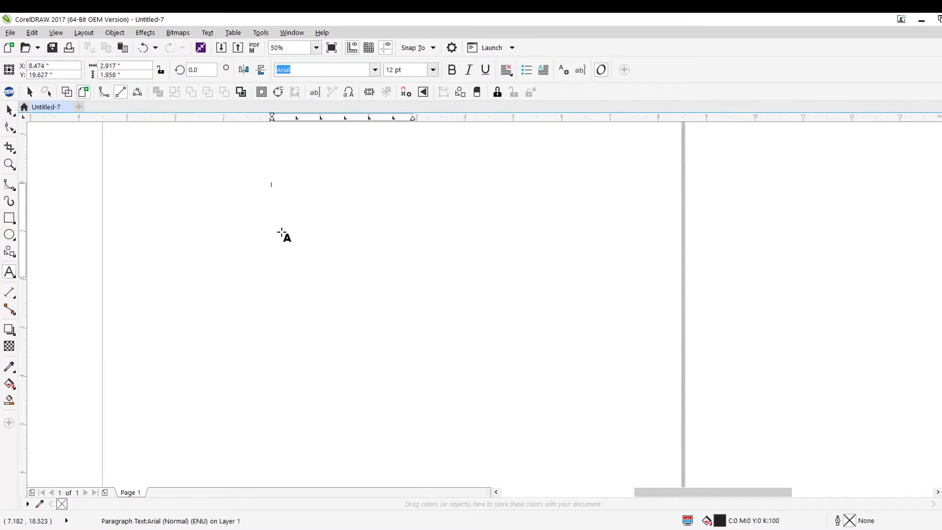
pyautogui.write('skn')
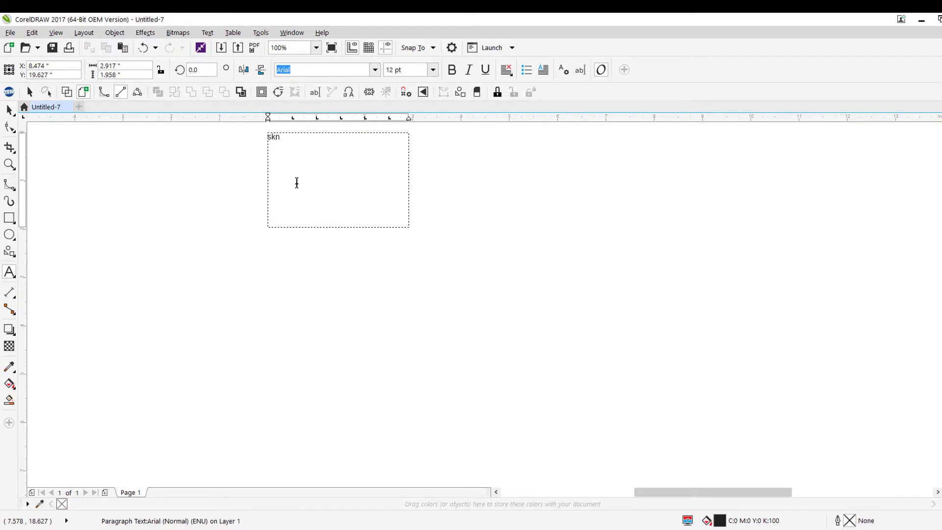
pyautogui.write('fskljfnkdjjjjjnnnnnnnnnnnnnnnnnnnnnnnnnnnnnnnnnnnnnnnnnnnnnnnnnnnnnnnnnn')
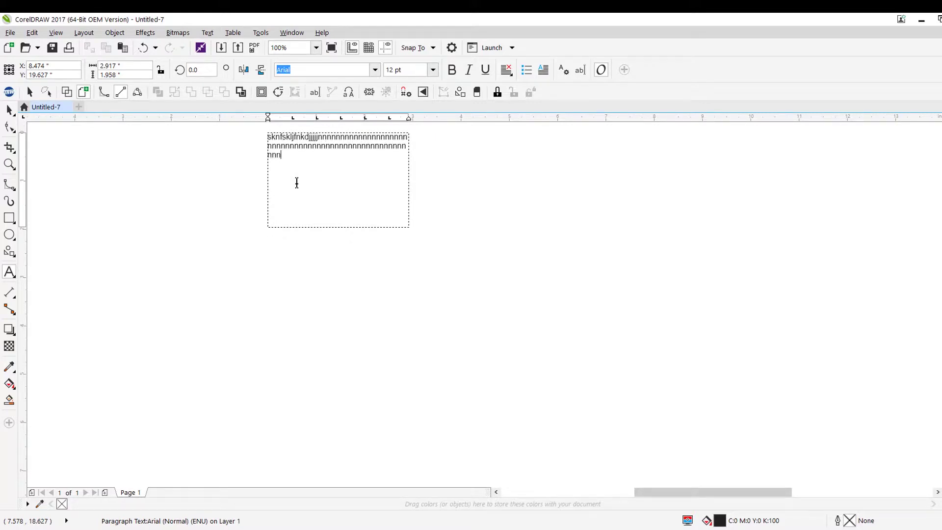
pyautogui.press('Escape')
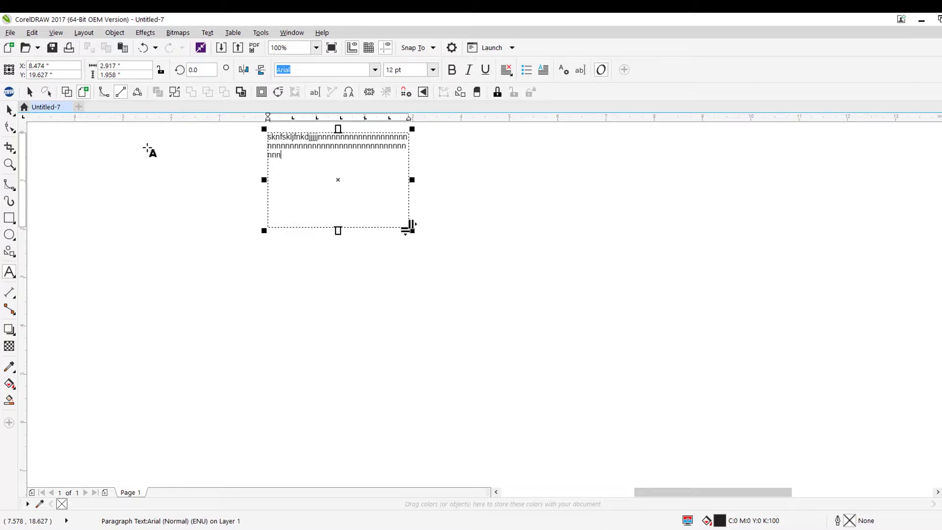
# Flow the filler text into a second linked frame up and to the left of the first, and delete both frames
pyautogui.click(10, 110)
pyautogui.scroll(-1, 271, 294)
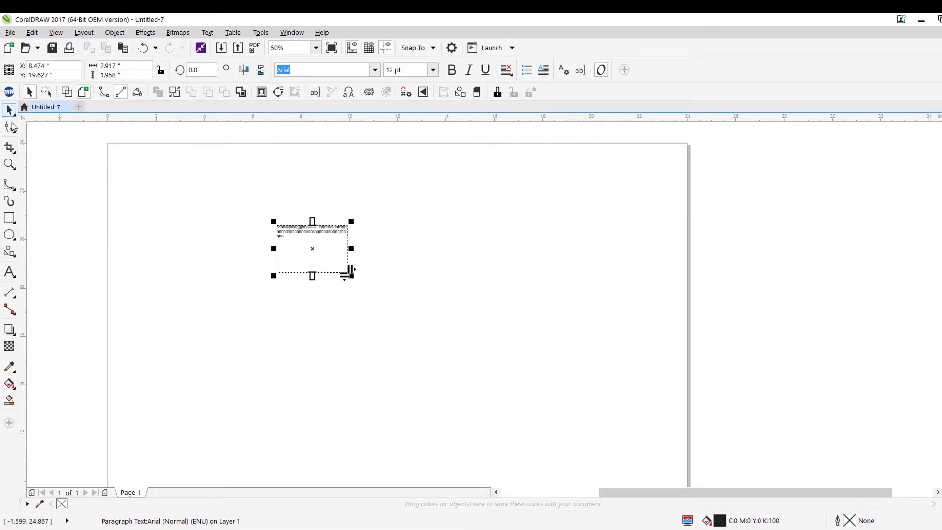
pyautogui.moveTo(182, 188); pyautogui.dragTo(212, 233)
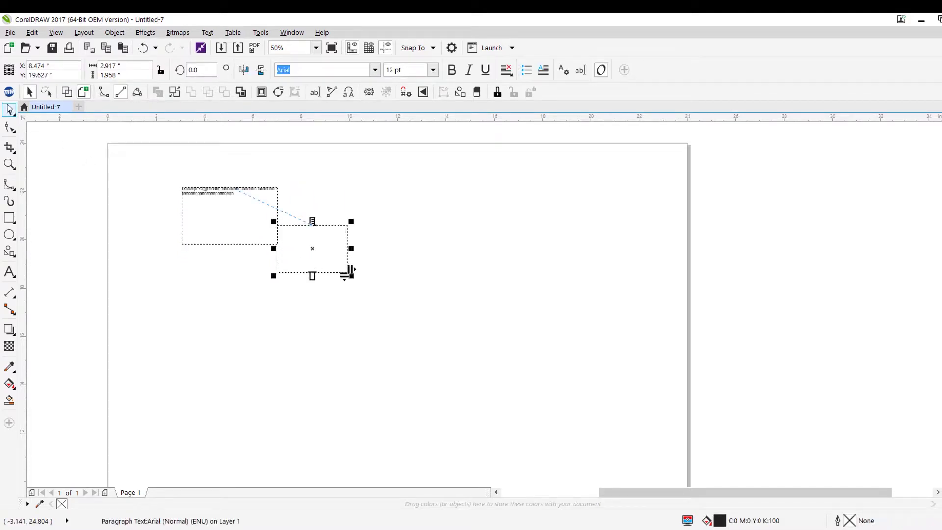
pyautogui.moveTo(59, 134); pyautogui.dragTo(415, 312)
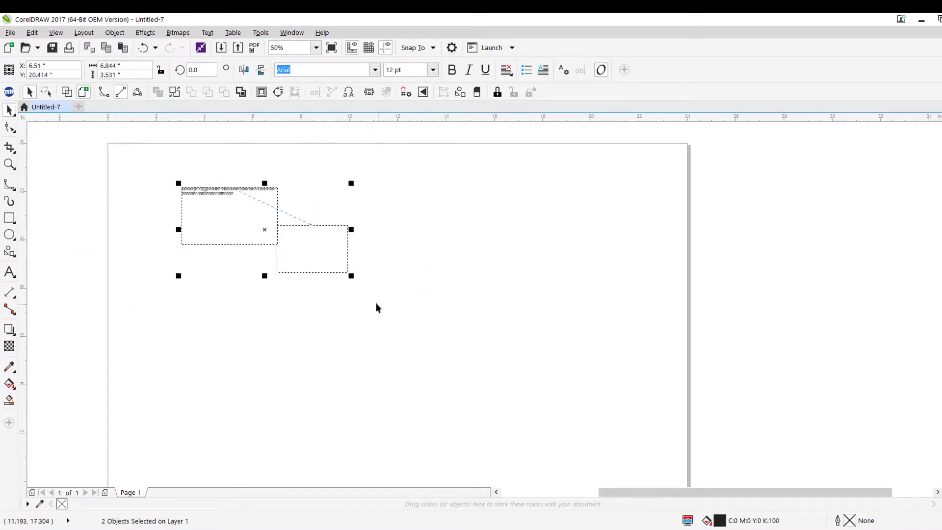
pyautogui.press('Delete')
# Start an artistic text line in the page's upper-left area and try font sizes of 12 pt and 72 pt
pyautogui.click(9, 271)
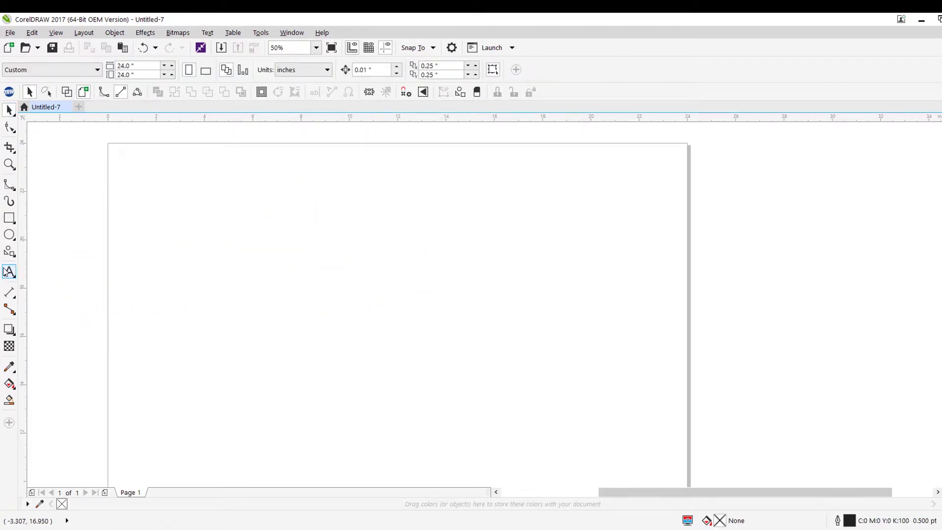
pyautogui.click(222, 235)
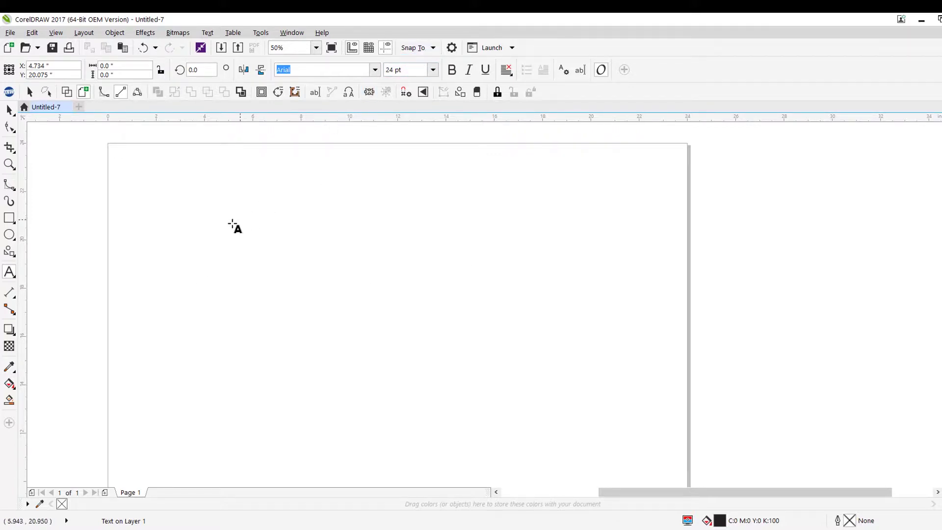
pyautogui.click(435, 70)
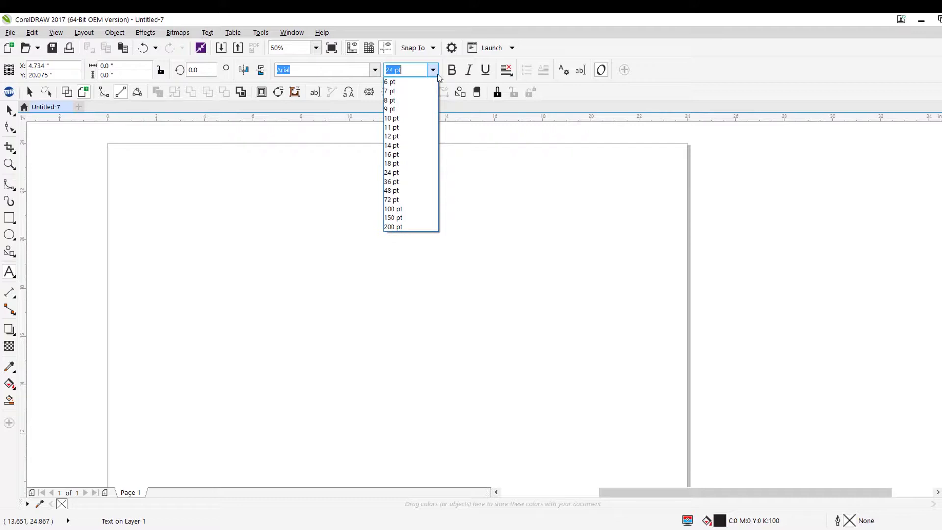
pyautogui.click(419, 136)
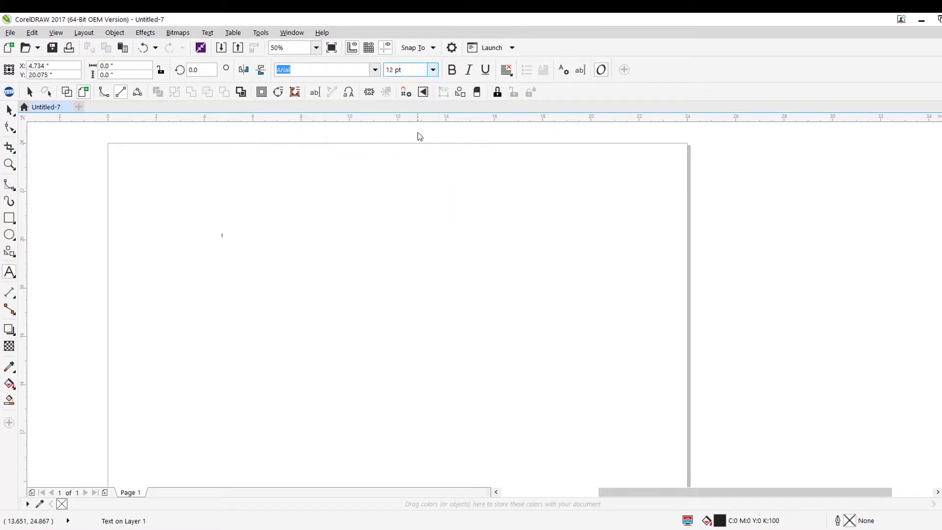
pyautogui.click(434, 70)
pyautogui.click(406, 202)
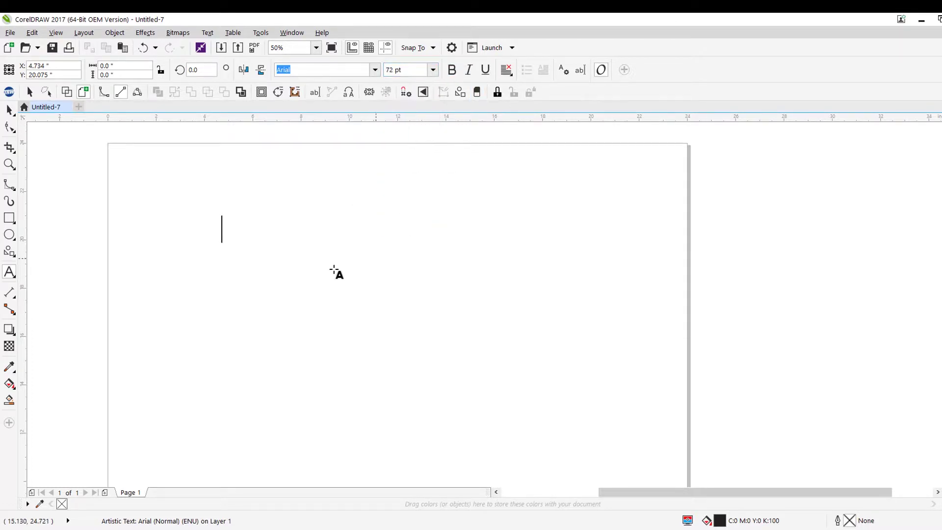
# Set the artistic text's font size to 200 pt and enter "Hope!"
pyautogui.click(433, 69)
pyautogui.click(407, 226)
pyautogui.click(410, 69)
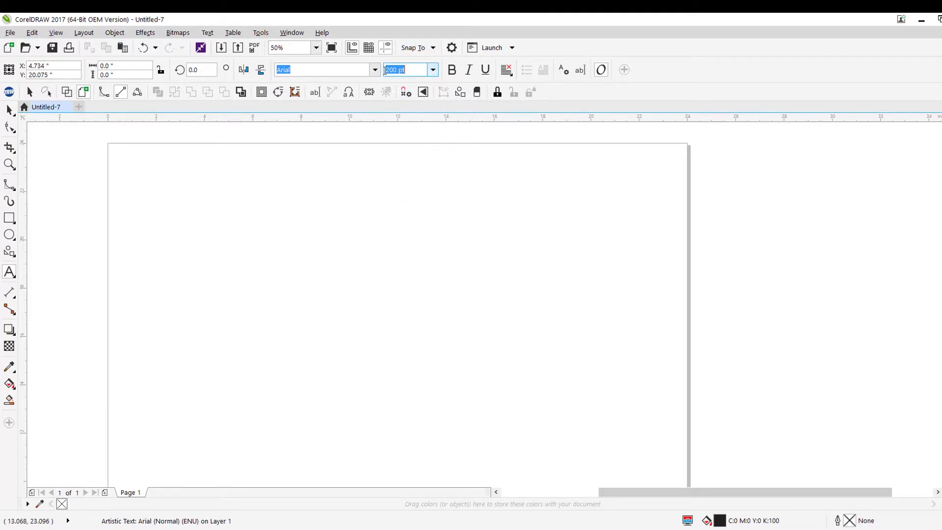
pyautogui.click(433, 70)
pyautogui.click(300, 205)
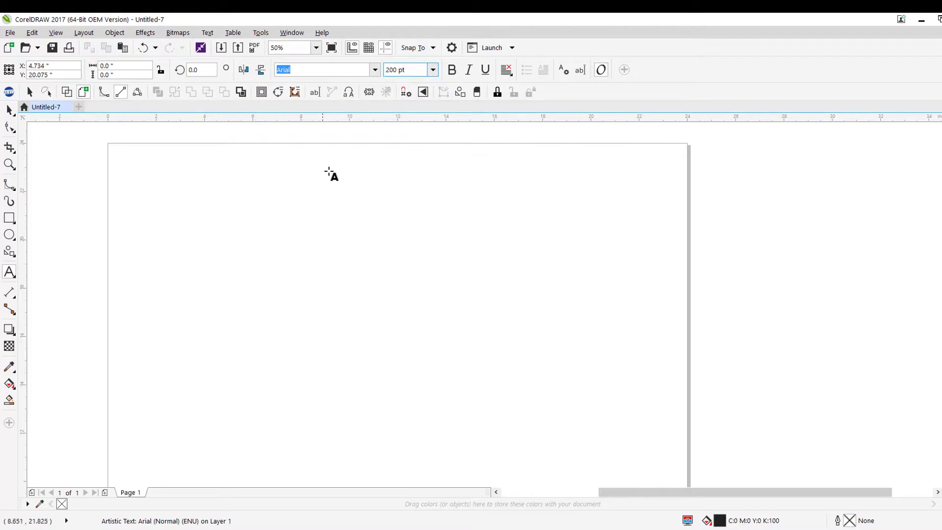
pyautogui.click(246, 242)
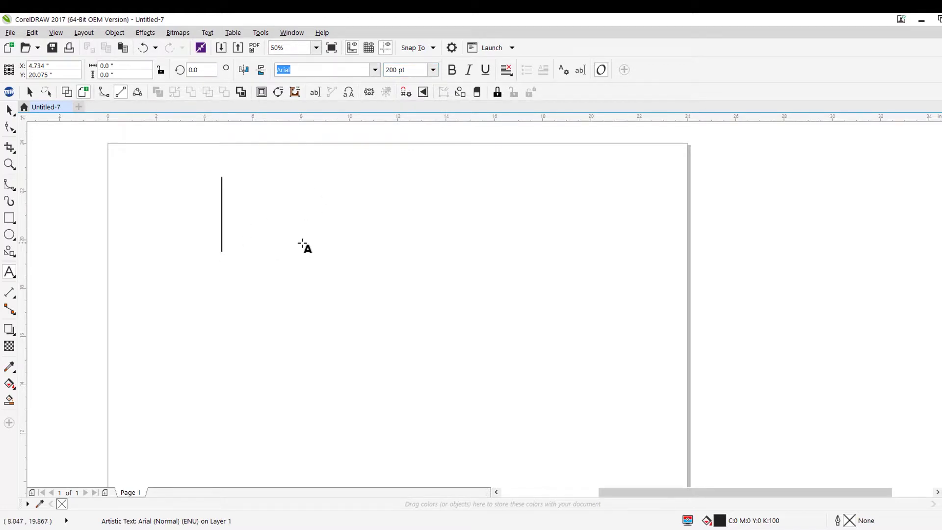
pyautogui.write('H')
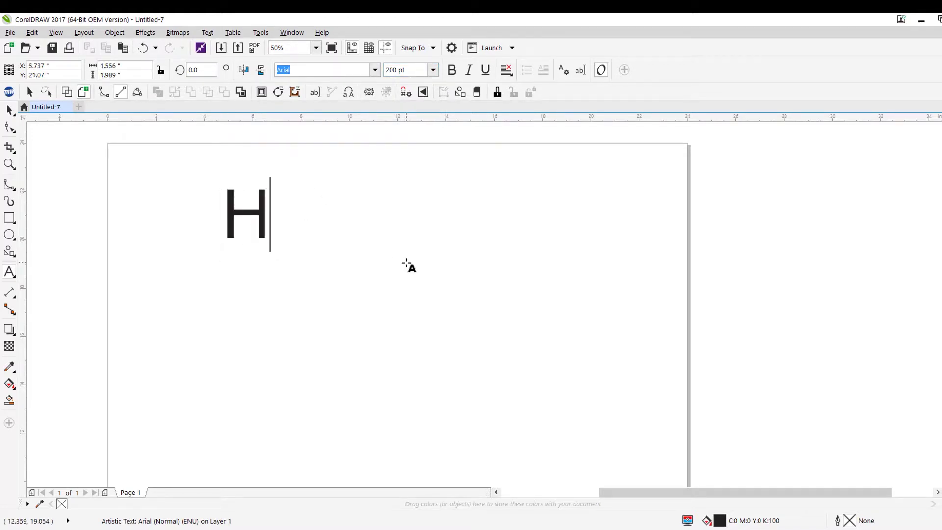
pyautogui.write('ope!')
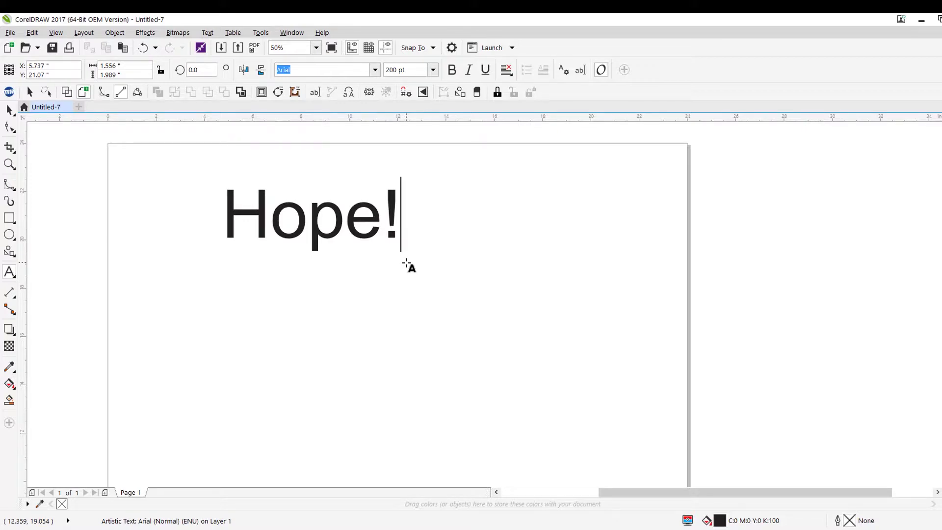
# Inspect the "Hope!" text on the page at several magnifications between 12% and 100%
pyautogui.press('Escape')
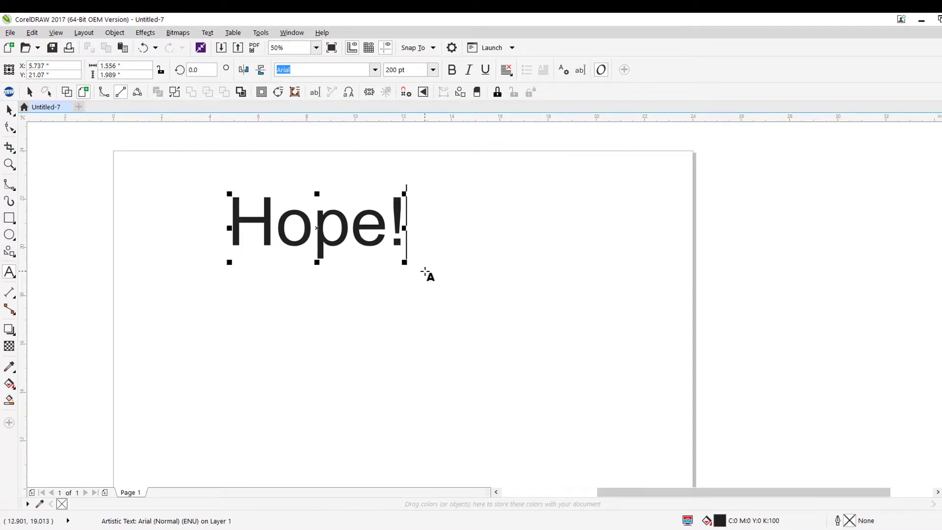
pyautogui.scroll(-2, 411, 252)
pyautogui.scroll(2, 373, 244)
pyautogui.scroll(-2, 366, 246)
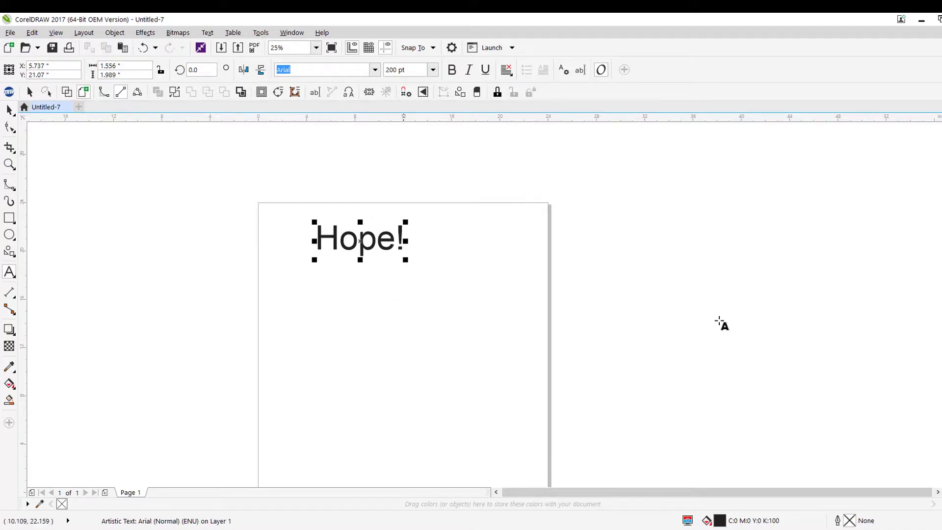
pyautogui.scroll(-1, 497, 330)
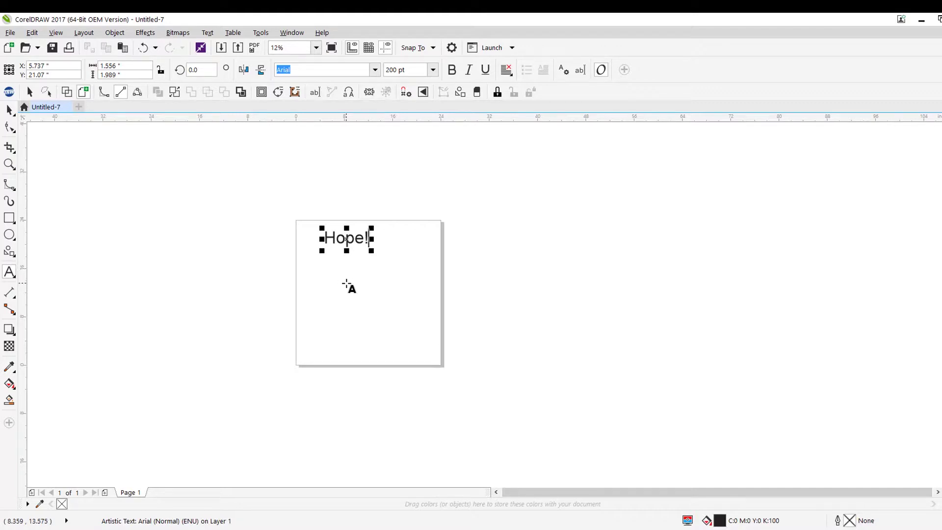
pyautogui.scroll(1, 351, 288)
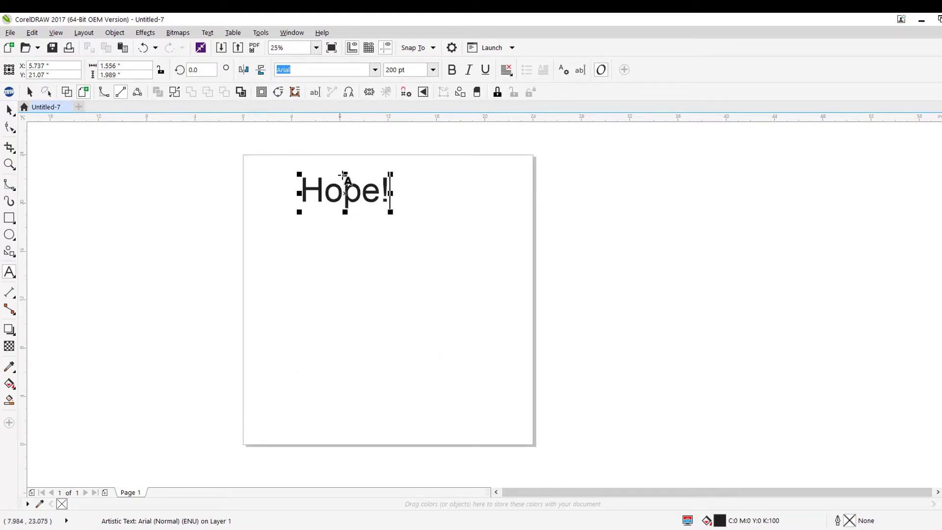
pyautogui.scroll(1, 344, 175)
pyautogui.scroll(-1, 395, 196)
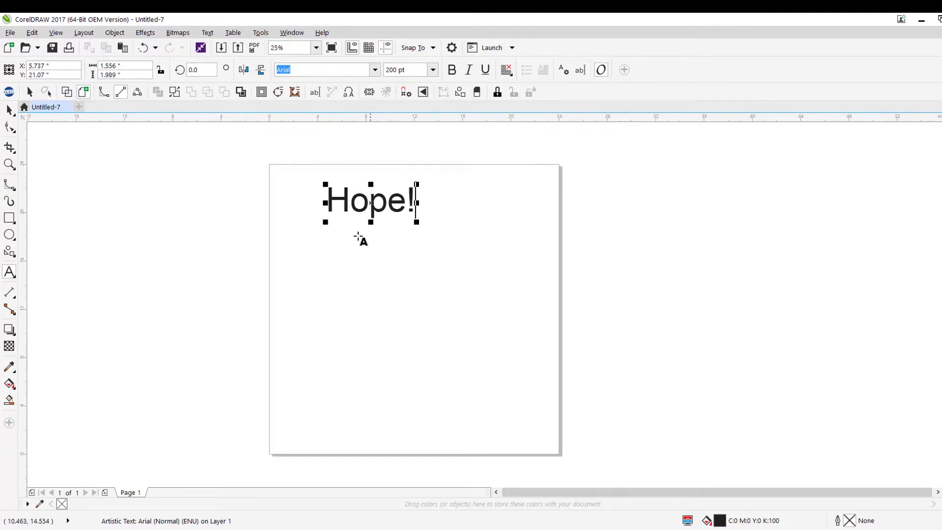
pyautogui.scroll(1, 323, 203)
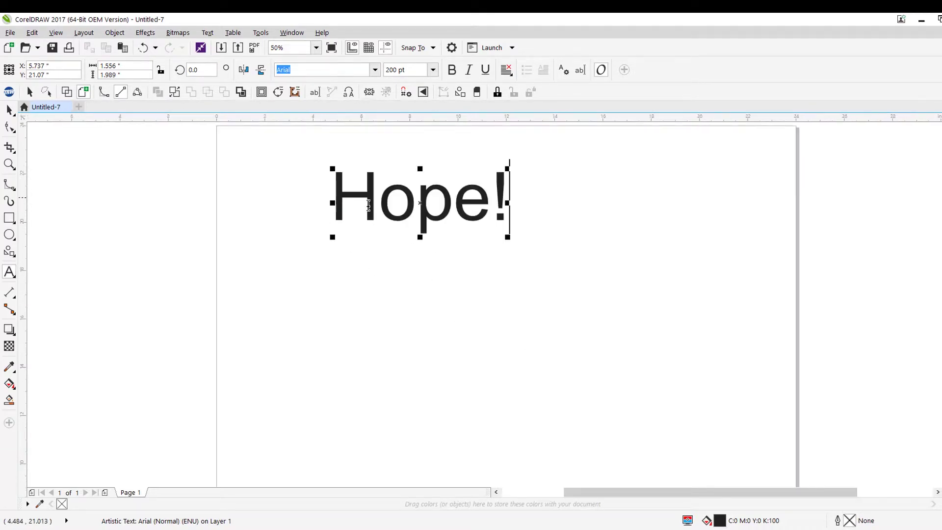
pyautogui.scroll(1, 430, 199)
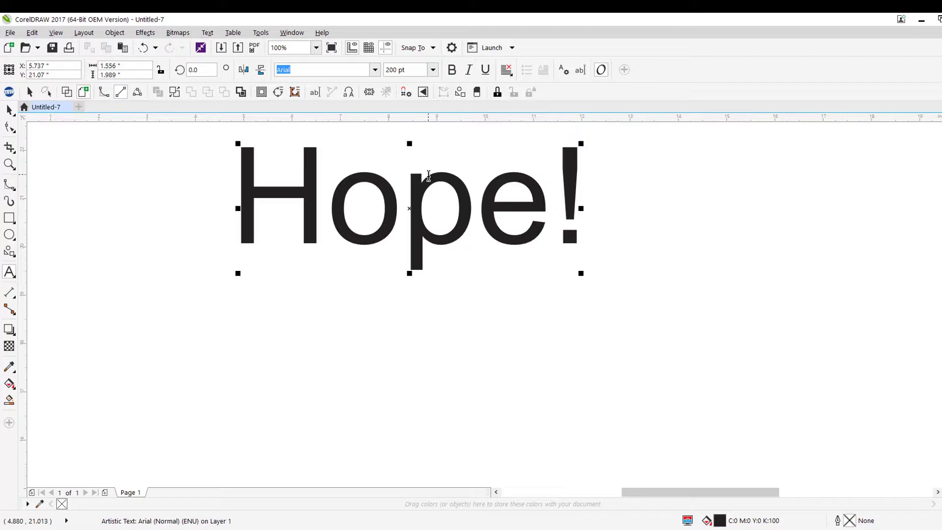
pyautogui.scroll(-3, 429, 175)
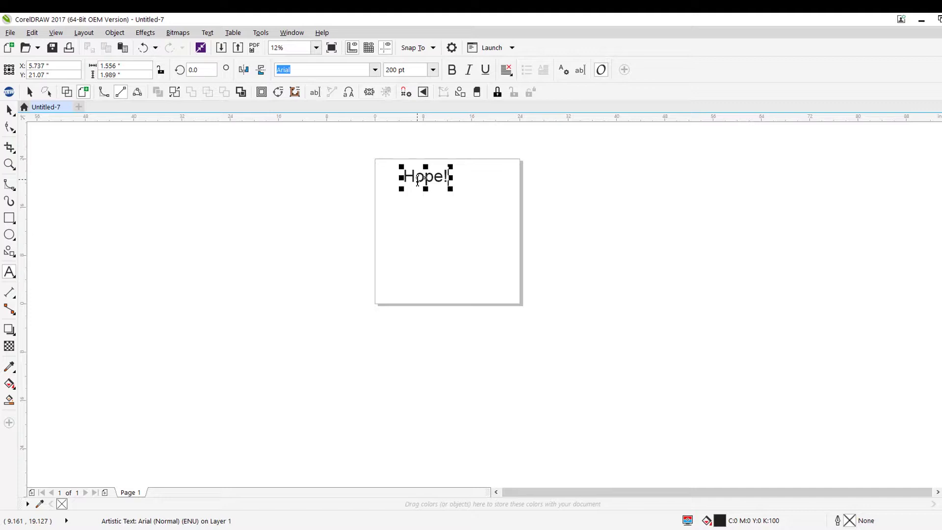
pyautogui.scroll(1, 416, 177)
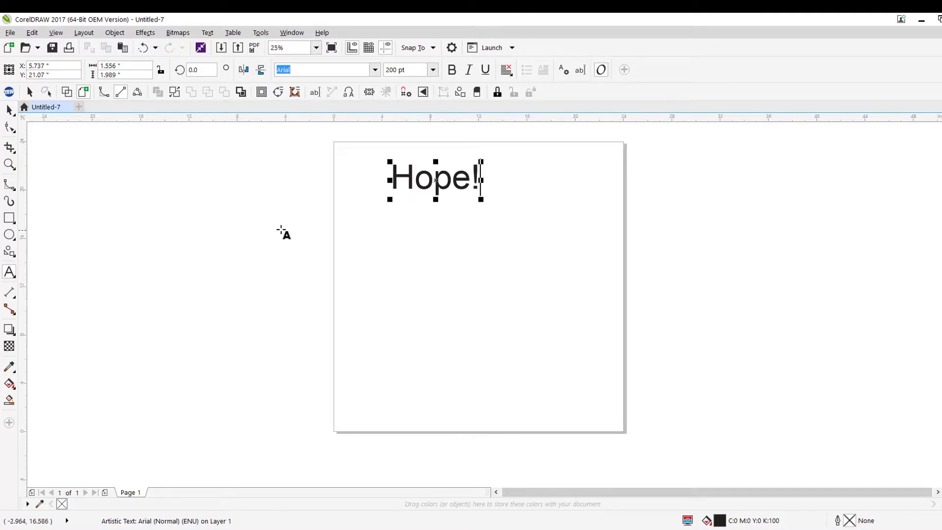
pyautogui.moveTo(206, 242); pyautogui.dragTo(69, 263)
pyautogui.moveTo(311, 263); pyautogui.dragTo(121, 261)
pyautogui.moveTo(351, 257); pyautogui.dragTo(541, 209)
pyautogui.moveTo(361, 288); pyautogui.dragTo(691, 221)
pyautogui.moveTo(546, 298); pyautogui.dragTo(402, 345)
pyautogui.moveTo(586, 259); pyautogui.dragTo(442, 265)
pyautogui.moveTo(551, 353); pyautogui.dragTo(351, 258)
pyautogui.moveTo(532, 331); pyautogui.dragTo(439, 285)
pyautogui.moveTo(735, 356); pyautogui.dragTo(585, 370)
pyautogui.moveTo(546, 206); pyautogui.dragTo(635, 273)
pyautogui.moveTo(686, 214); pyautogui.dragTo(703, 331)
pyautogui.moveTo(168, 344); pyautogui.dragTo(454, 284)
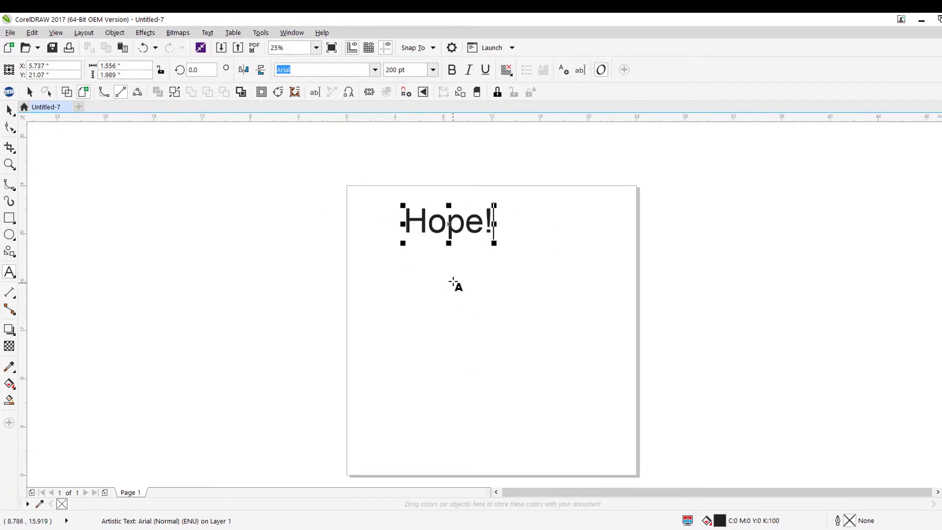
# Switch from text editing to the Pick tool, and select and deselect the "Hope!" text as an object
pyautogui.scroll(2, 461, 226)
pyautogui.click(9, 109)
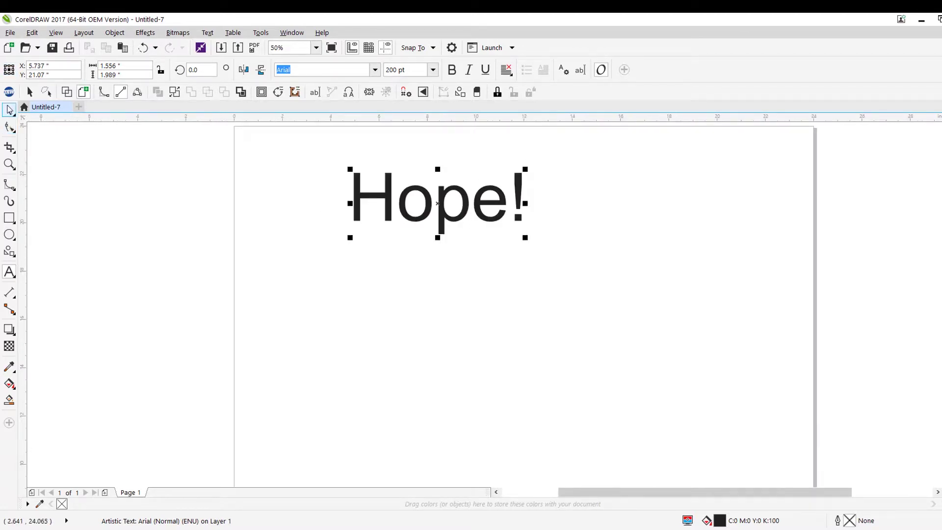
pyautogui.click(515, 261)
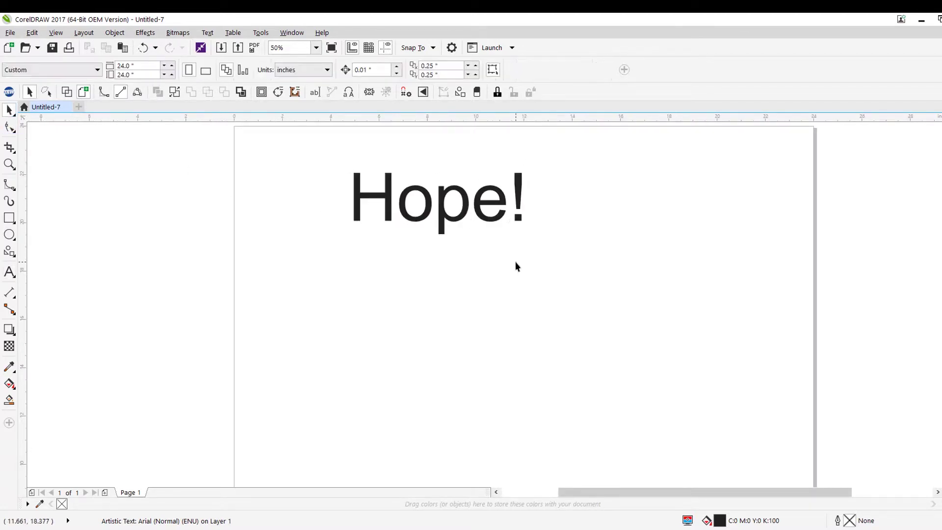
pyautogui.click(401, 199)
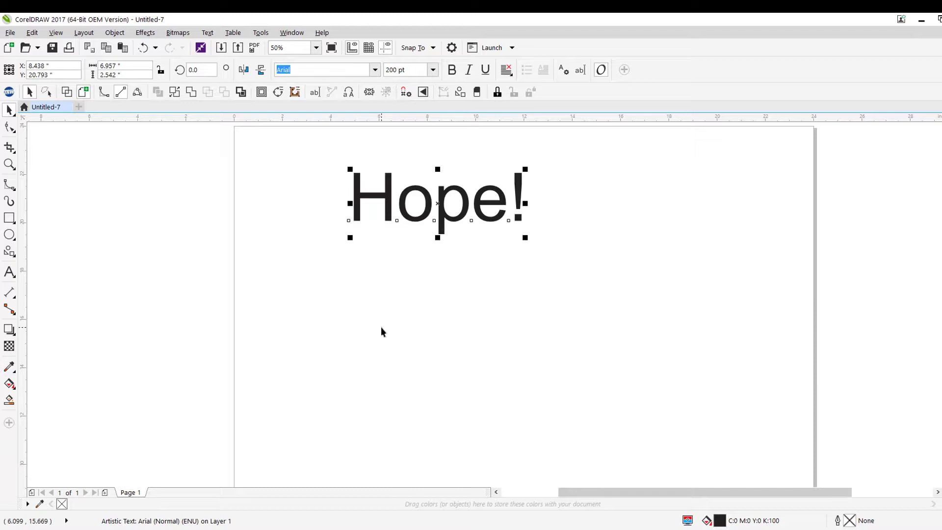
pyautogui.moveTo(496, 17)
pyautogui.mouseDown()
pyautogui.moveTo(488, 46)
pyautogui.moveTo(443, 36)
pyautogui.moveTo(494, 14)
pyautogui.mouseUp()
pyautogui.click(579, 184)
pyautogui.click(443, 206)
pyautogui.doubleClick(443, 206)
pyautogui.hotkey('ctrl', 'a')
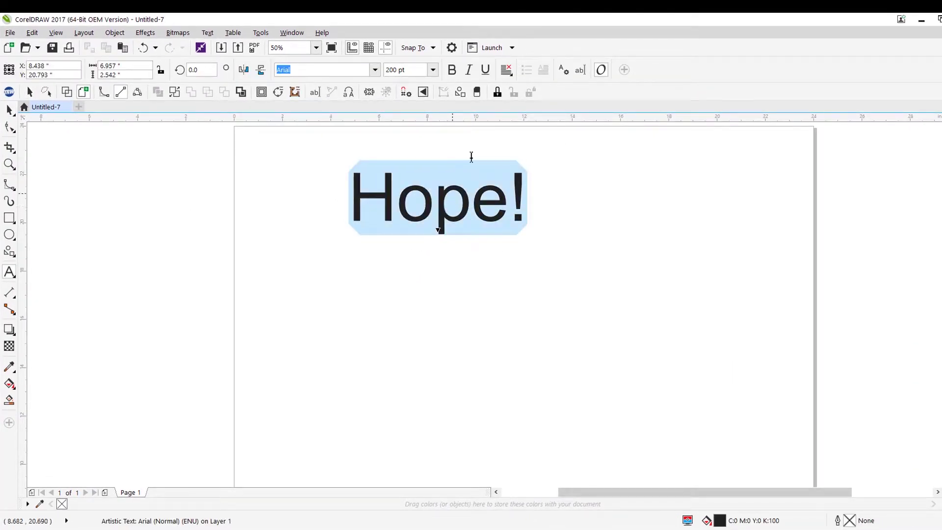
pyautogui.click(614, 244)
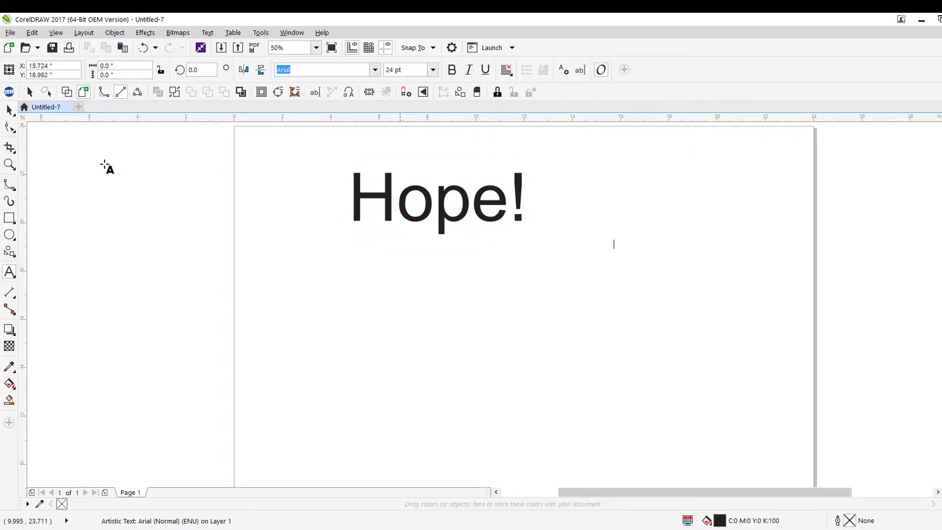
pyautogui.click(10, 109)
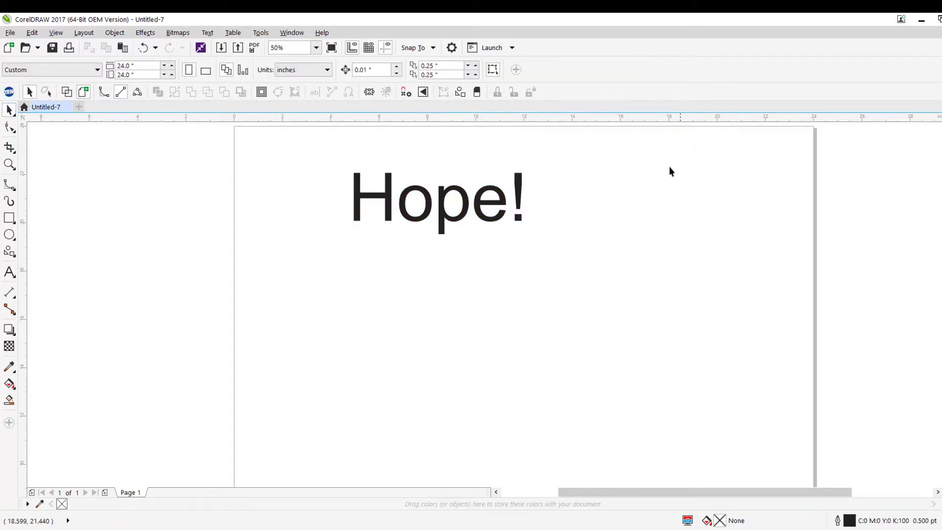
# Make all the characters of the "Hope!" text bold and deselect it
pyautogui.doubleClick(440, 192)
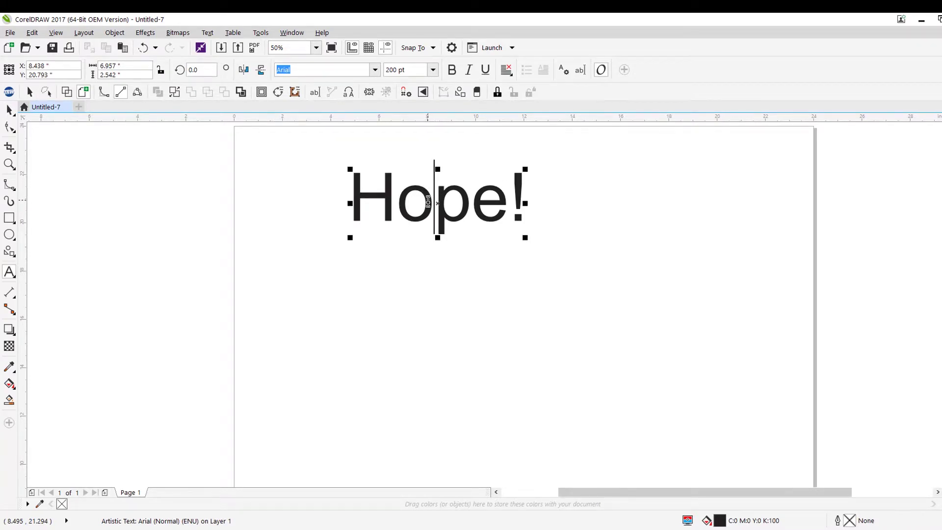
pyautogui.hotkey('ctrl', 'a')
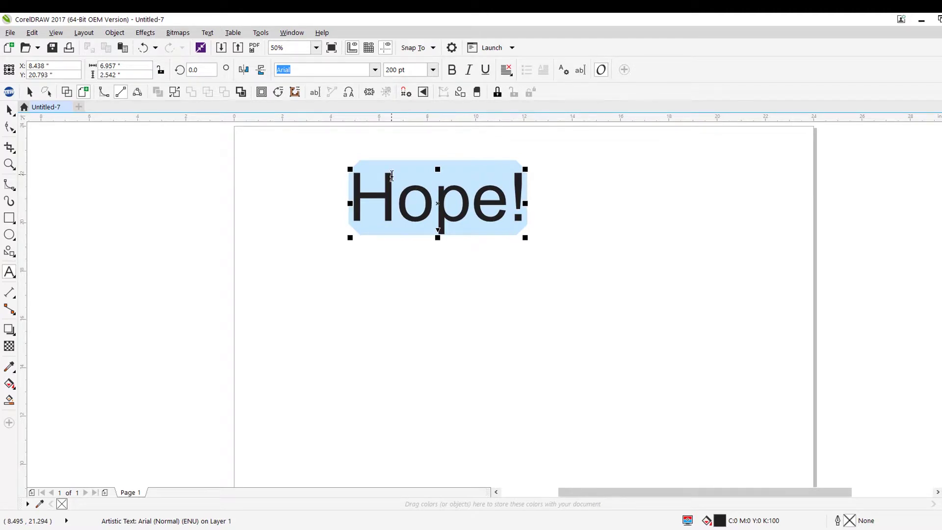
pyautogui.click(456, 71)
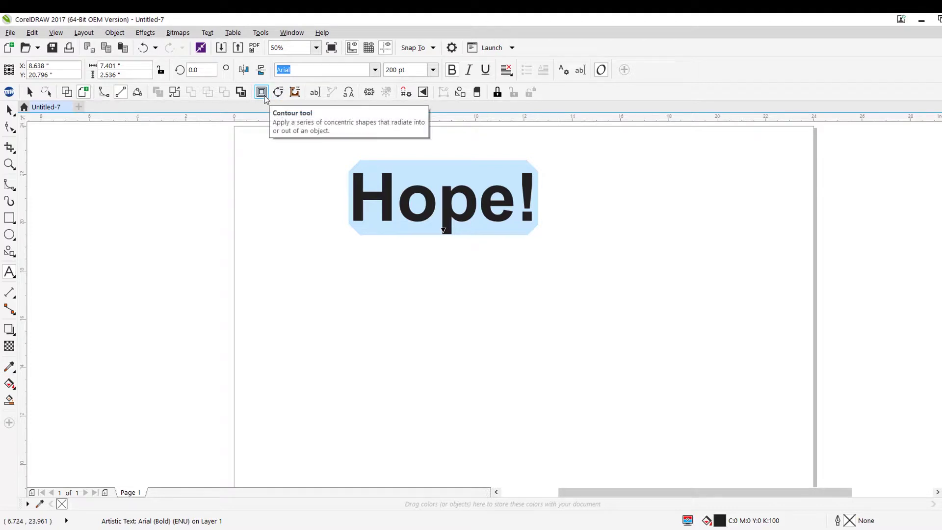
pyautogui.click(10, 110)
pyautogui.click(328, 315)
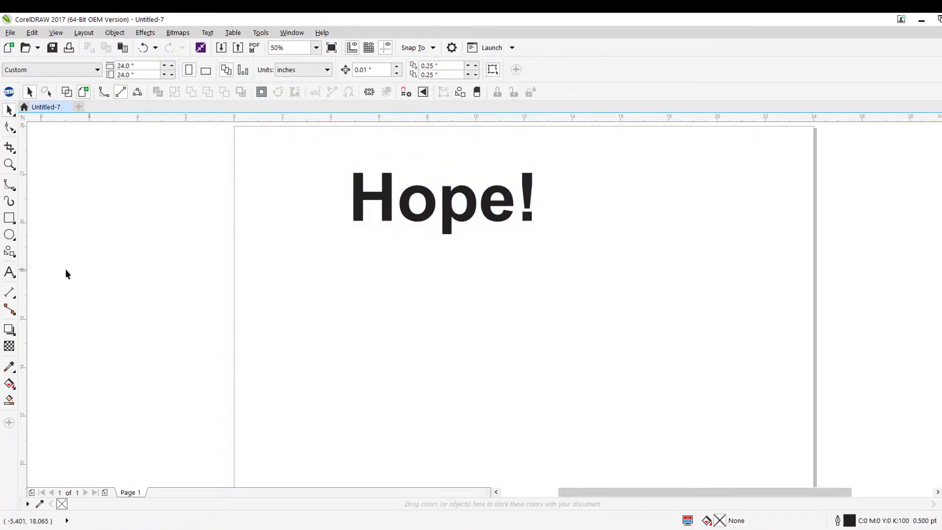
# Add the artistic text "ABC" below "Hope!" and enlarge it proportionally to about 6.2 inches wide
pyautogui.click(9, 272)
pyautogui.click(353, 349)
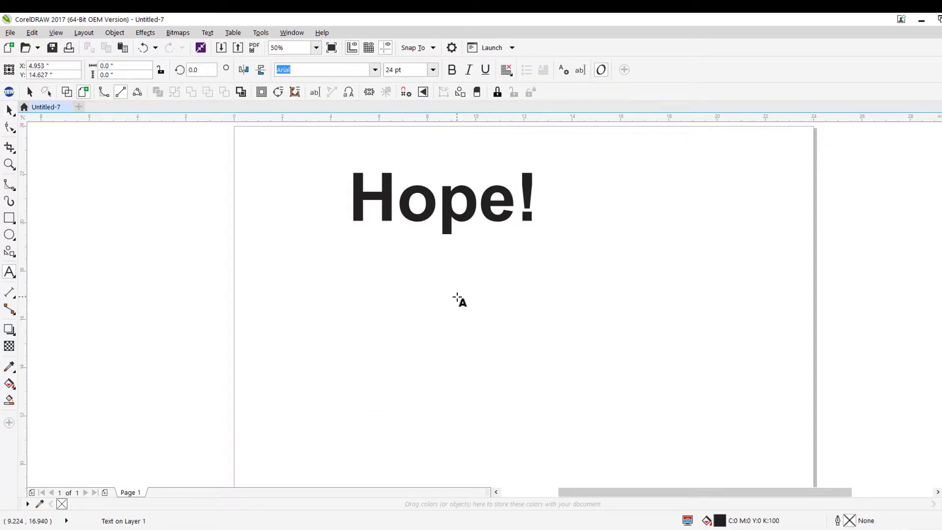
pyautogui.write('ABC')
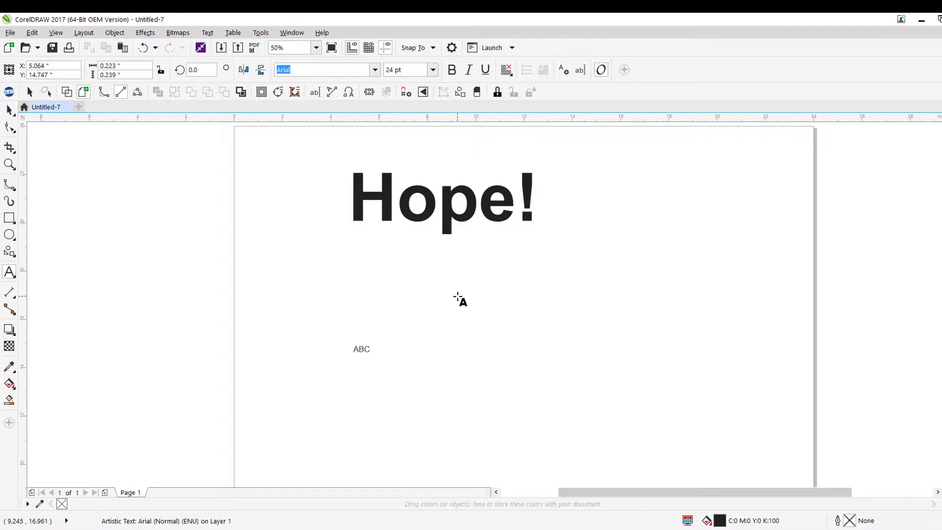
pyautogui.moveTo(374, 342); pyautogui.dragTo(509, 261)
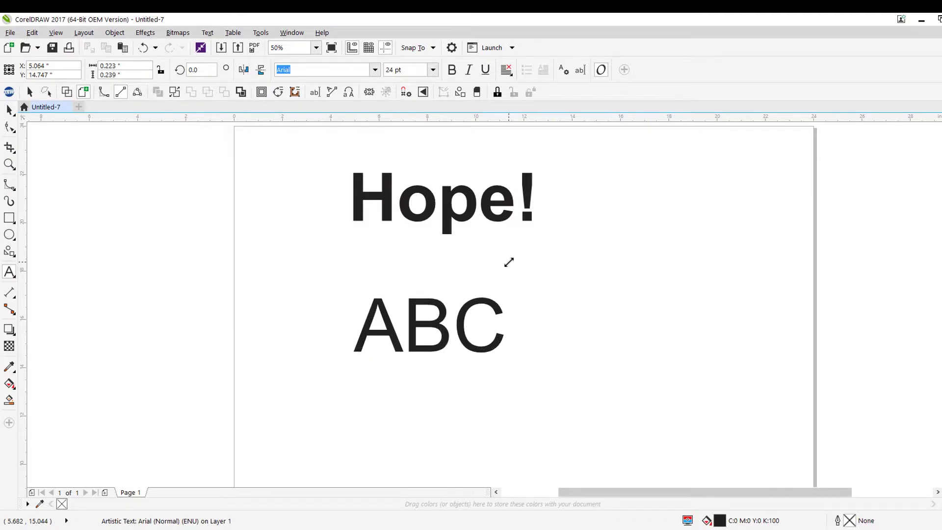
pyautogui.click(490, 304)
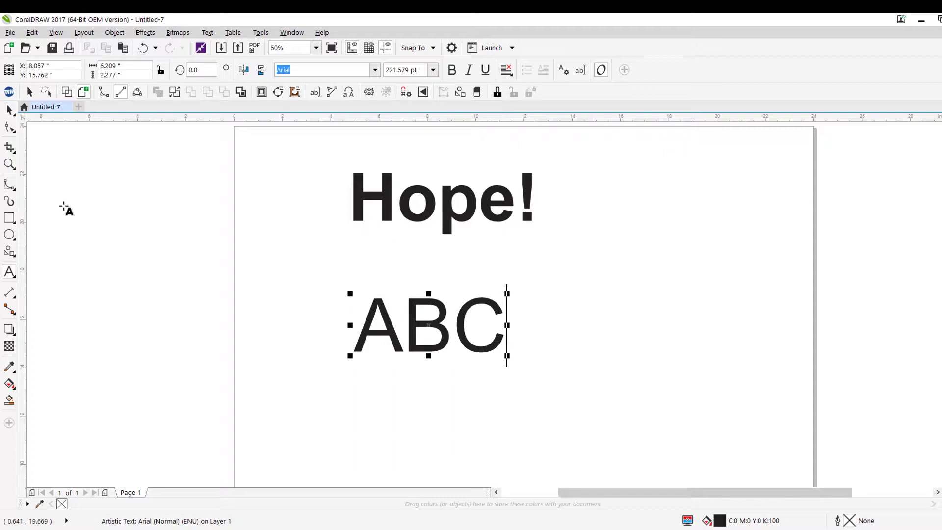
pyautogui.click(11, 110)
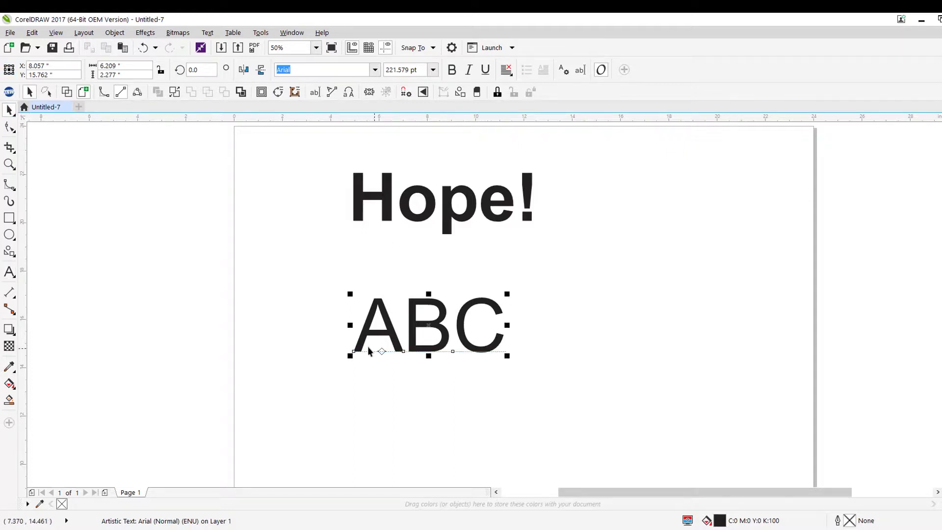
pyautogui.click(288, 247)
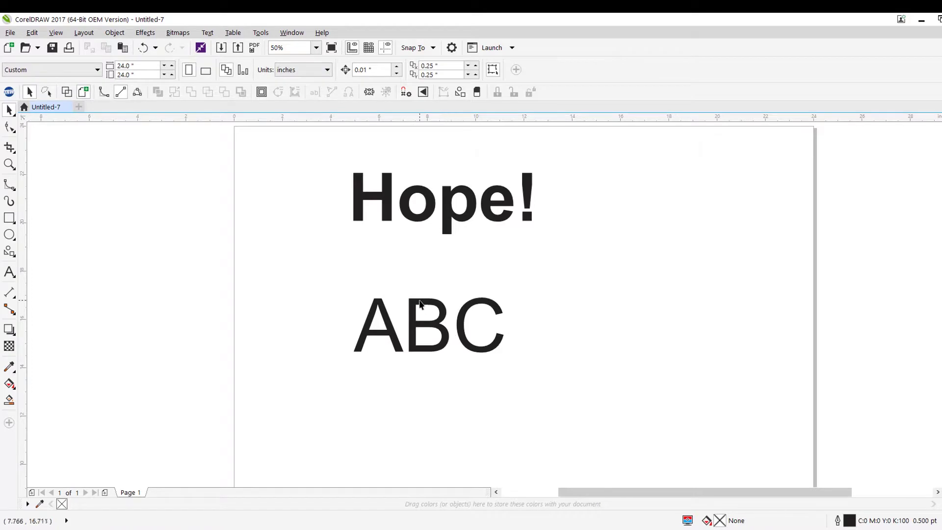
# Apply a one-step outside contour of about 0.143 inch around the "ABC" text with the Contour tool
pyautogui.click(373, 319)
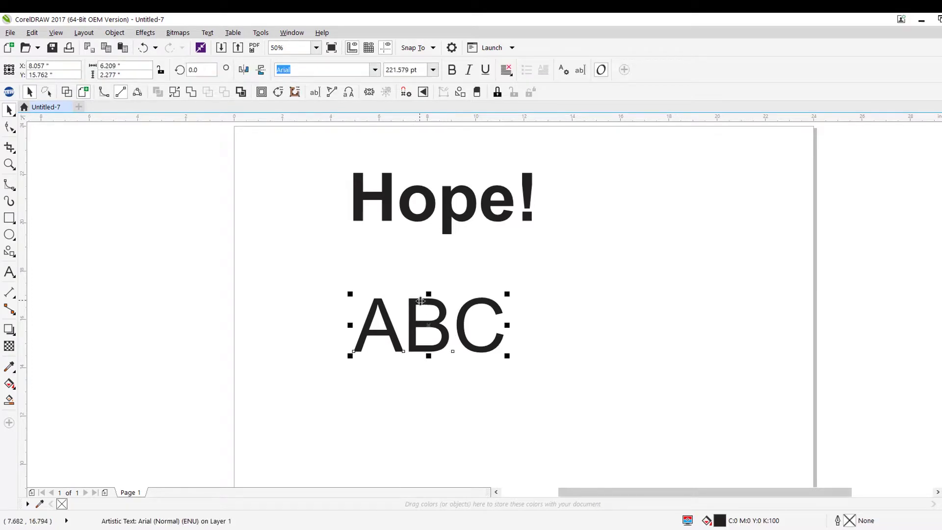
pyautogui.click(261, 92)
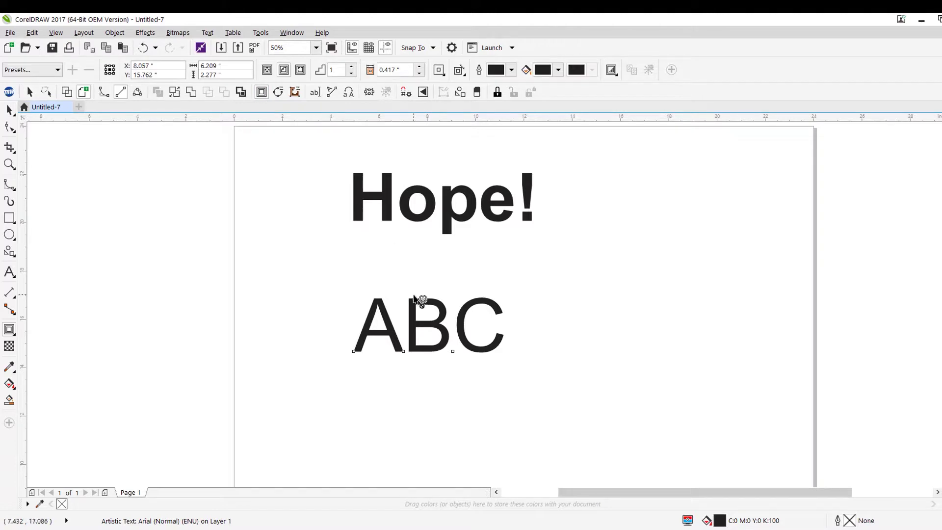
pyautogui.moveTo(423, 300)
pyautogui.mouseDown()
pyautogui.moveTo(425, 286)
pyautogui.moveTo(418, 298)
pyautogui.mouseUp()
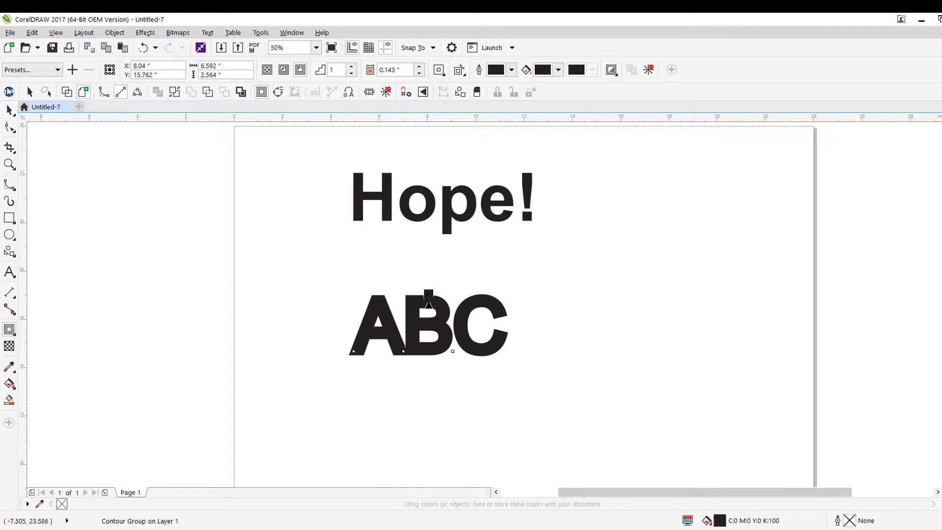
# Move the contoured "ABC" up and to the left, centred at about X 2.7, Y 17.9 inches
pyautogui.click(9, 111)
pyautogui.moveTo(366, 314); pyautogui.dragTo(265, 268)
pyautogui.click(358, 374)
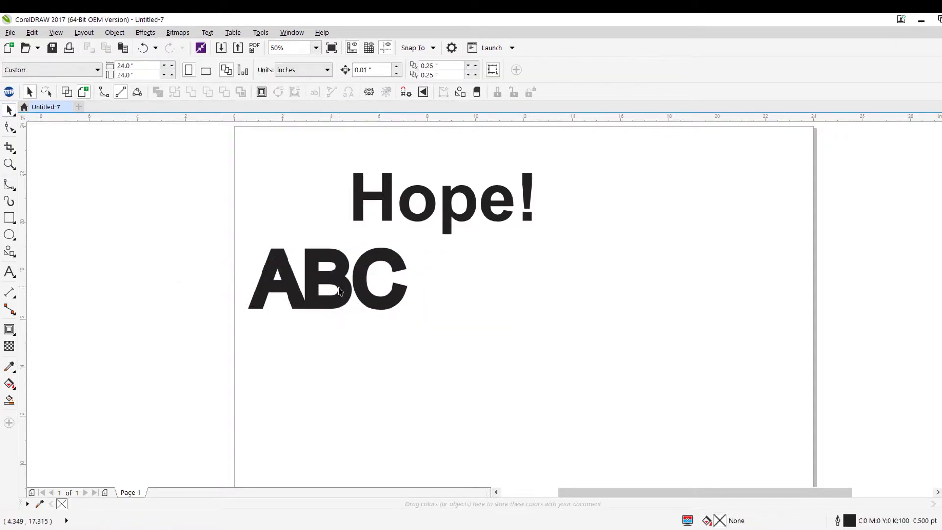
pyautogui.moveTo(361, 293); pyautogui.dragTo(334, 287)
# Add a second artistic text "ABC" to the lower right of the contoured one and enlarge it to about 9.75 inches wide
pyautogui.click(18, 274)
pyautogui.click(456, 346)
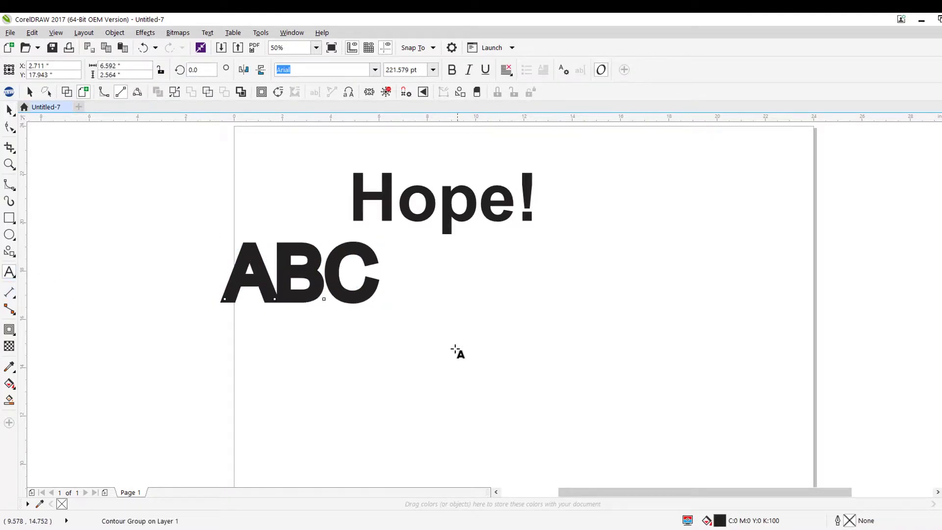
pyautogui.write('AB')
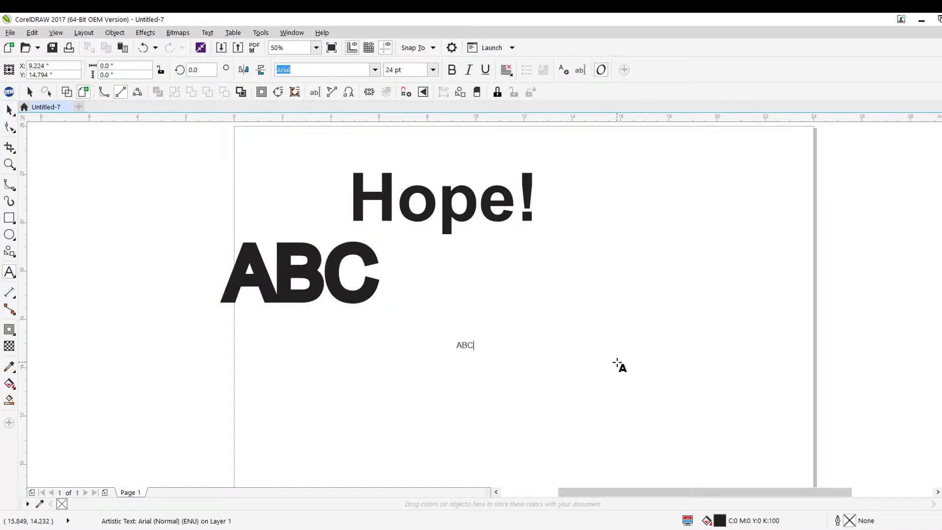
pyautogui.write('C')
pyautogui.moveTo(477, 339); pyautogui.dragTo(694, 231)
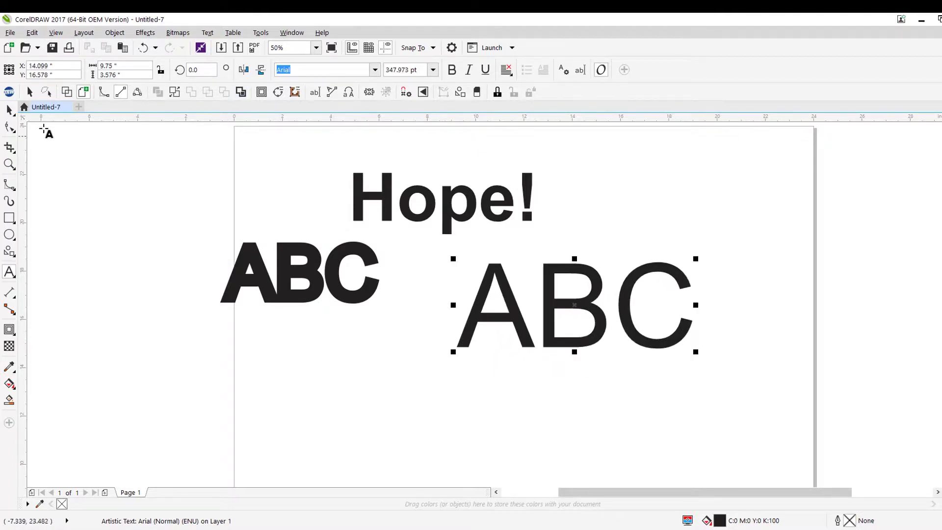
# Move the large plain "ABC" to about X 12.2, Y 15.4 inches and change its font to Affectionately Yours
pyautogui.click(9, 110)
pyautogui.moveTo(574, 270); pyautogui.dragTo(536, 298)
pyautogui.doubleClick(536, 298)
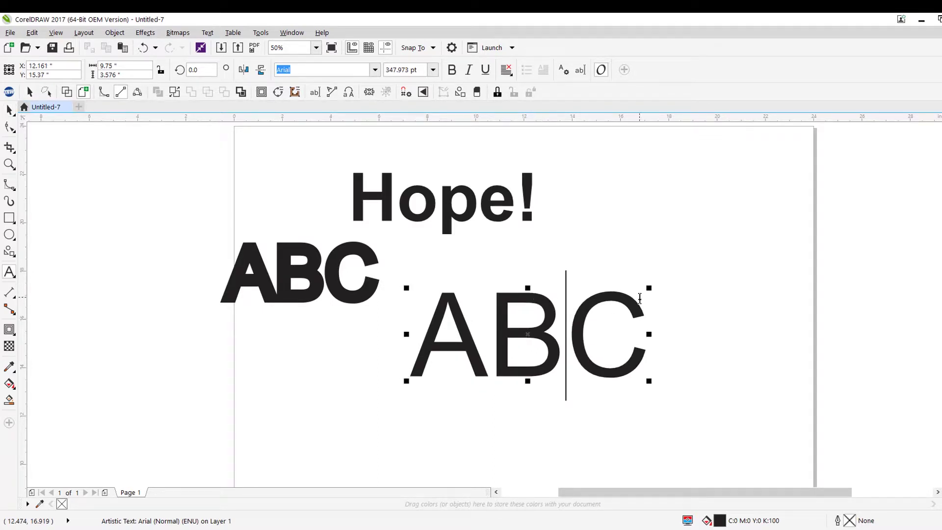
pyautogui.moveTo(639, 299); pyautogui.dragTo(442, 294)
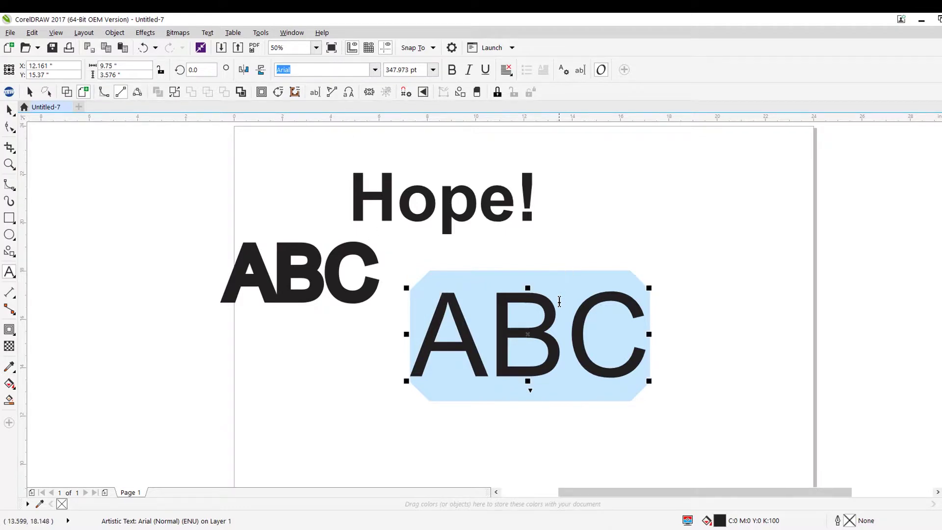
pyautogui.click(375, 70)
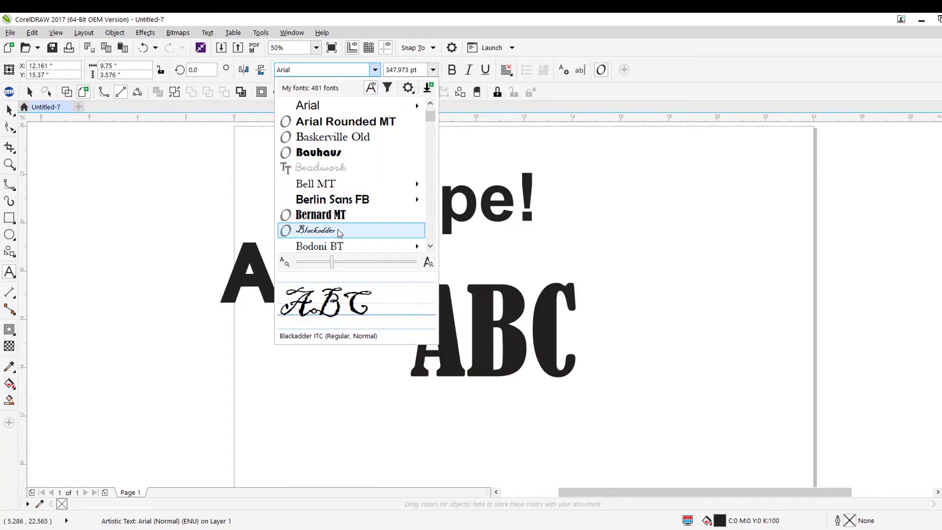
pyautogui.scroll(-3, 357, 193)
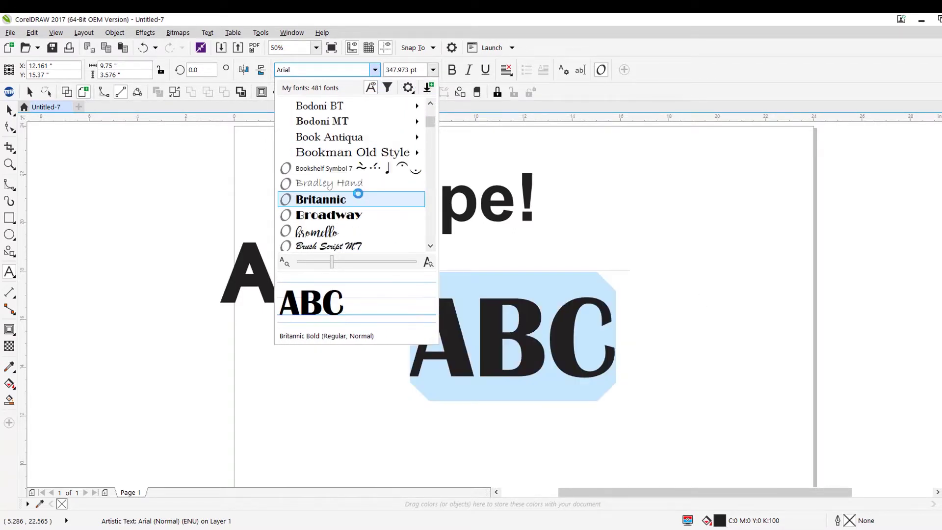
pyautogui.scroll(-1, 362, 206)
pyautogui.scroll(-2, 362, 205)
pyautogui.scroll(7, 361, 205)
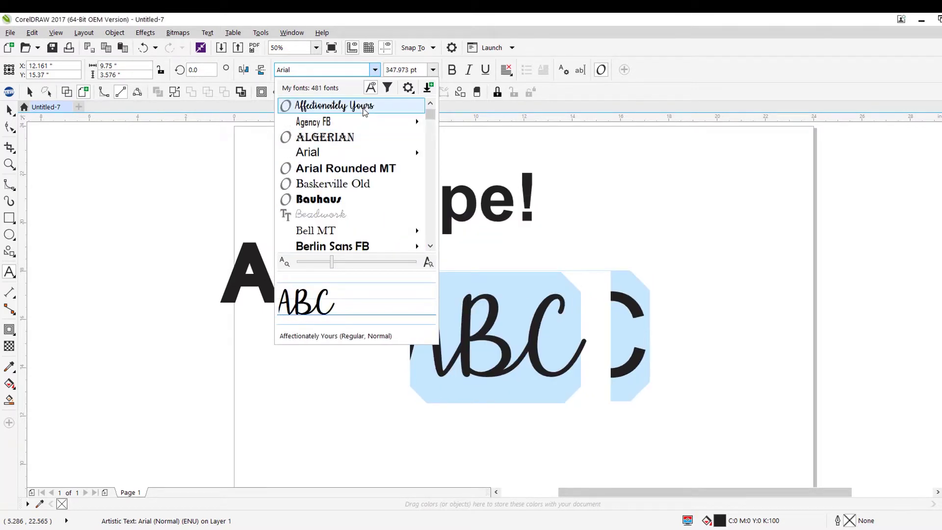
pyautogui.click(364, 109)
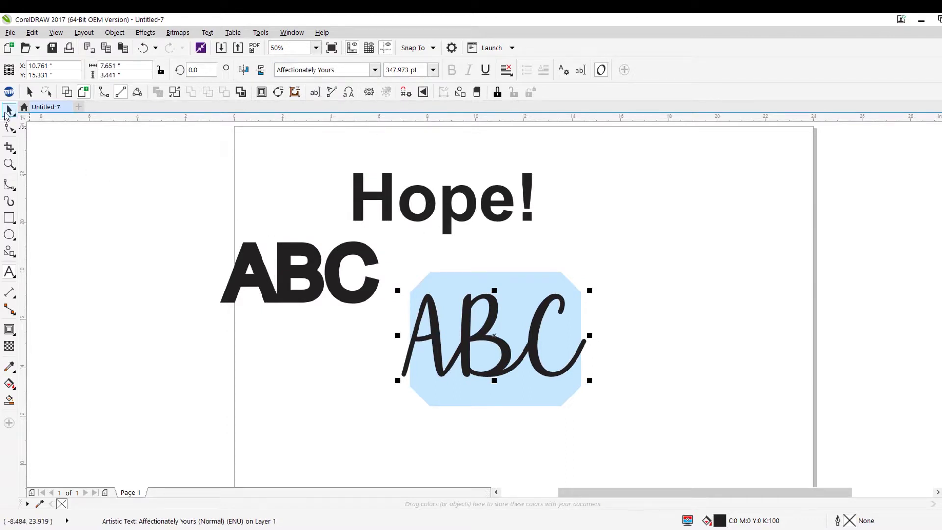
# Move the contoured block "ABC" partly off the page's left edge and the script "ABC" to about X 9.6, Y 15.5 inches
pyautogui.click(9, 128)
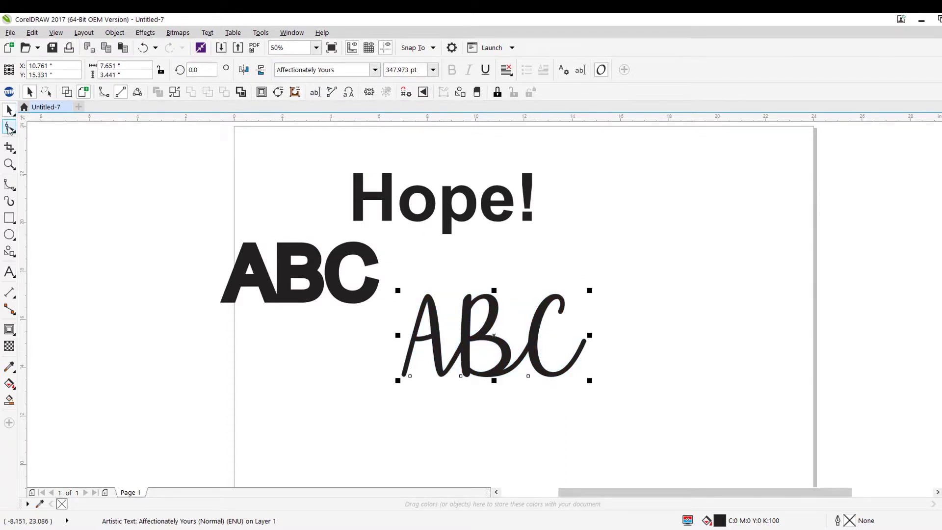
pyautogui.press('space')
pyautogui.click(415, 412)
pyautogui.click(470, 339)
pyautogui.moveTo(470, 338); pyautogui.dragTo(480, 346)
pyautogui.moveTo(298, 259); pyautogui.dragTo(167, 221)
pyautogui.moveTo(442, 301); pyautogui.dragTo(405, 293)
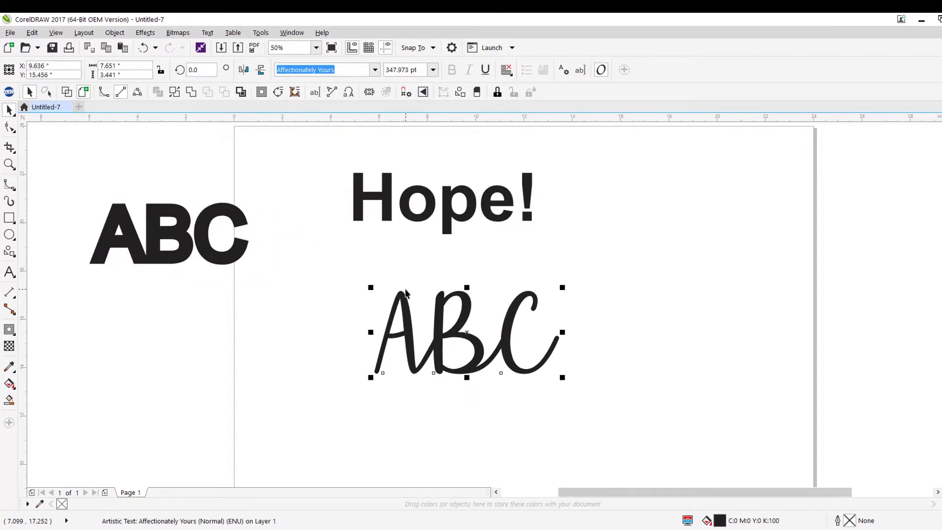
# Apply a one-step outside contour of about 0.117 inch to the script "ABC" with the Contour tool
pyautogui.click(262, 92)
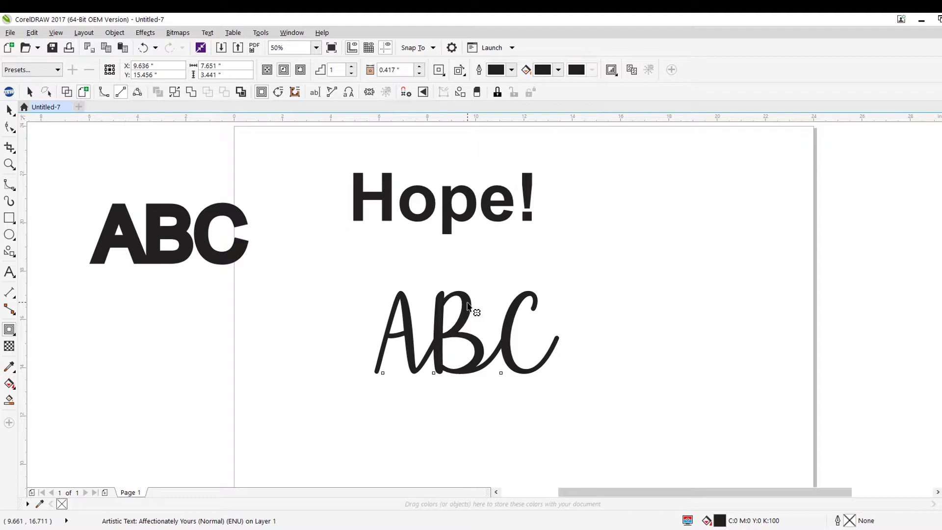
pyautogui.moveTo(466, 292); pyautogui.dragTo(512, 291)
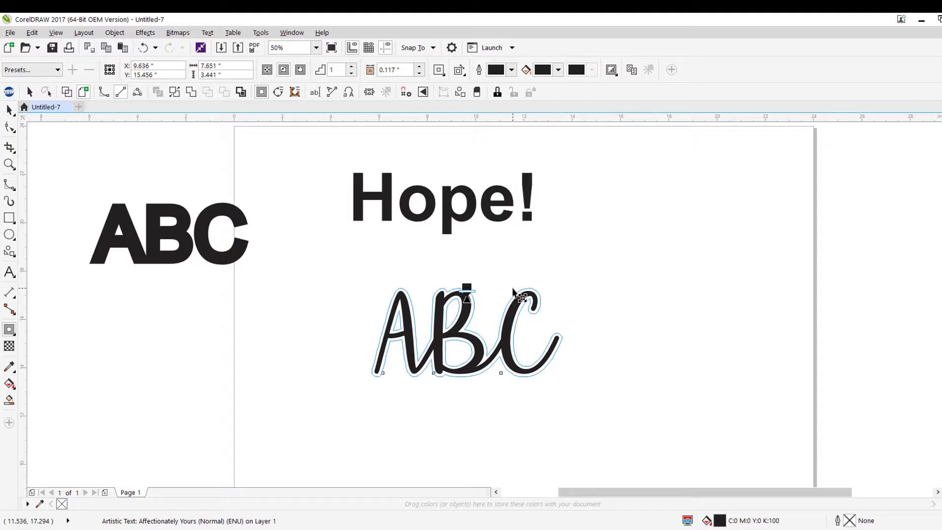
pyautogui.moveTo(513, 289); pyautogui.dragTo(512, 288)
# Move the contoured script "ABC" up to about X 9.1, Y 16.7 inches, just below "Hope!", and deselect it
pyautogui.click(9, 109)
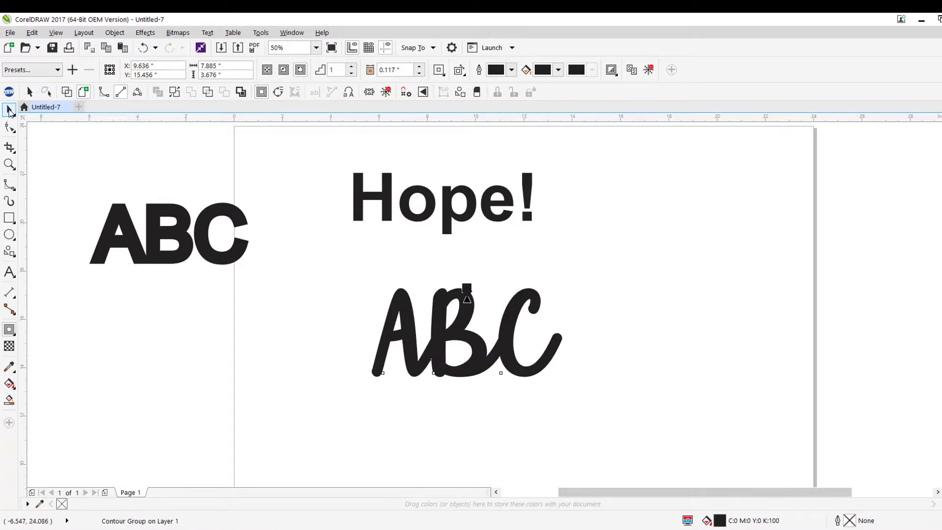
pyautogui.click(403, 332)
pyautogui.moveTo(403, 333); pyautogui.dragTo(390, 303)
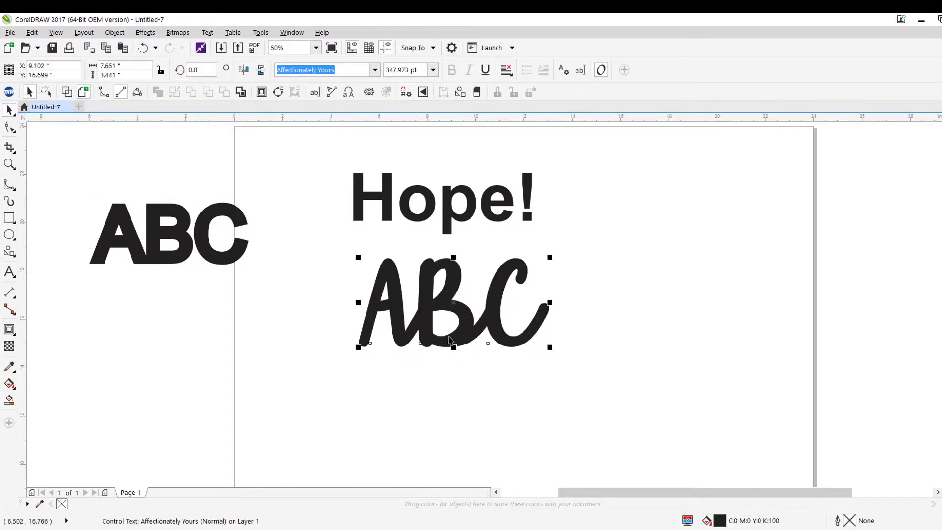
pyautogui.click(638, 384)
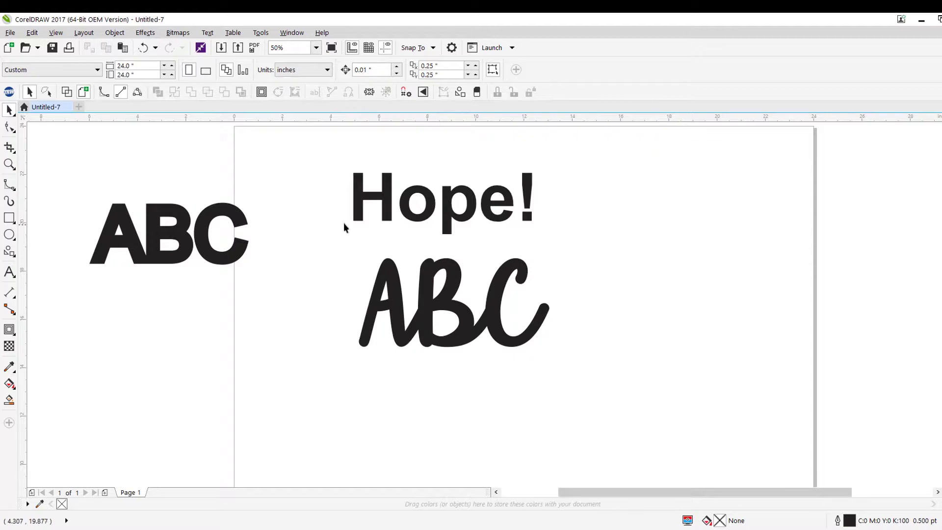
# Display the drawing as wireframe and examine the script "ABC" outlines where the letters join
pyautogui.click(69, 94)
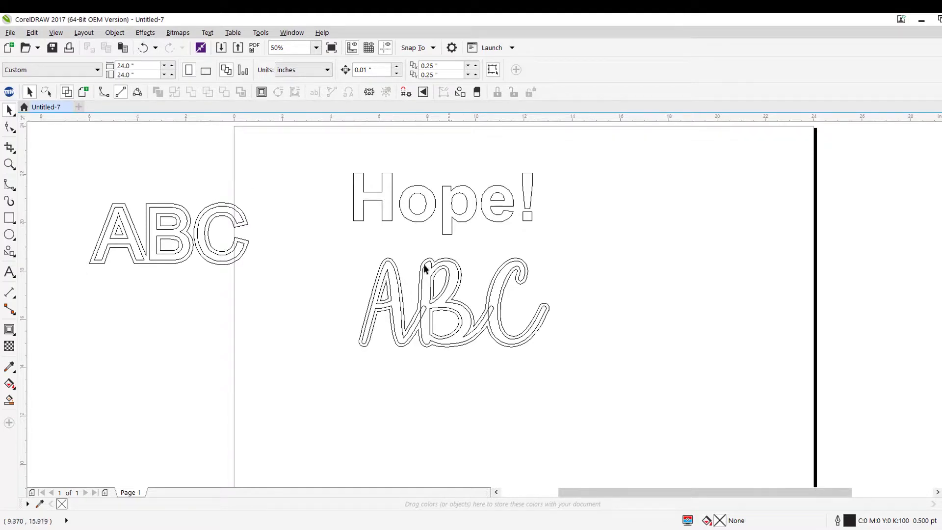
pyautogui.scroll(4, 430, 278)
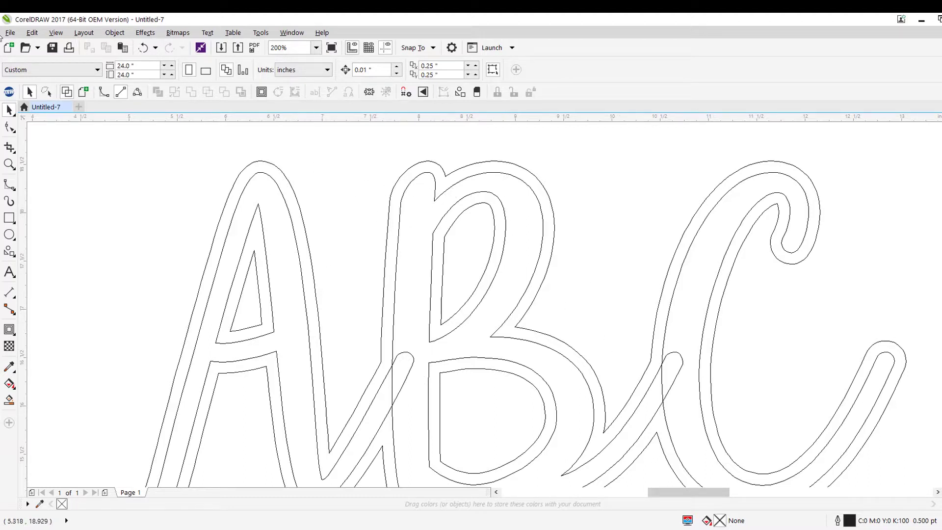
pyautogui.scroll(-2, 118, 152)
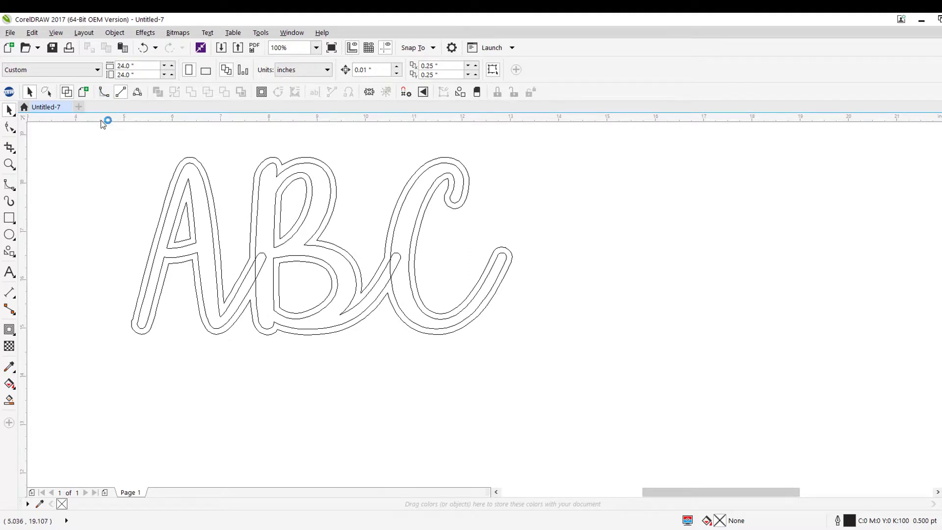
# Try breaking the script "ABC" contour group apart and pulling the thin lettering out to its right
pyautogui.rightClick(193, 177)
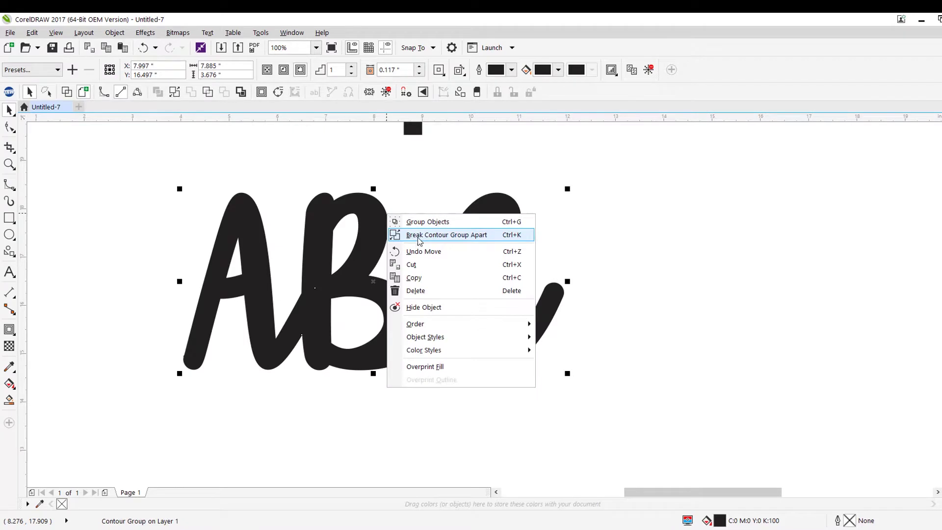
pyautogui.click(421, 235)
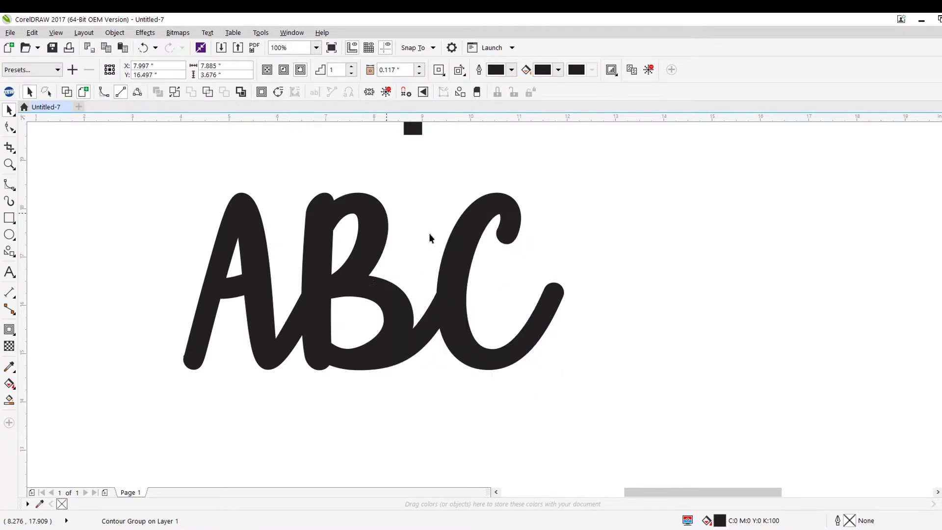
pyautogui.moveTo(419, 245); pyautogui.dragTo(736, 263)
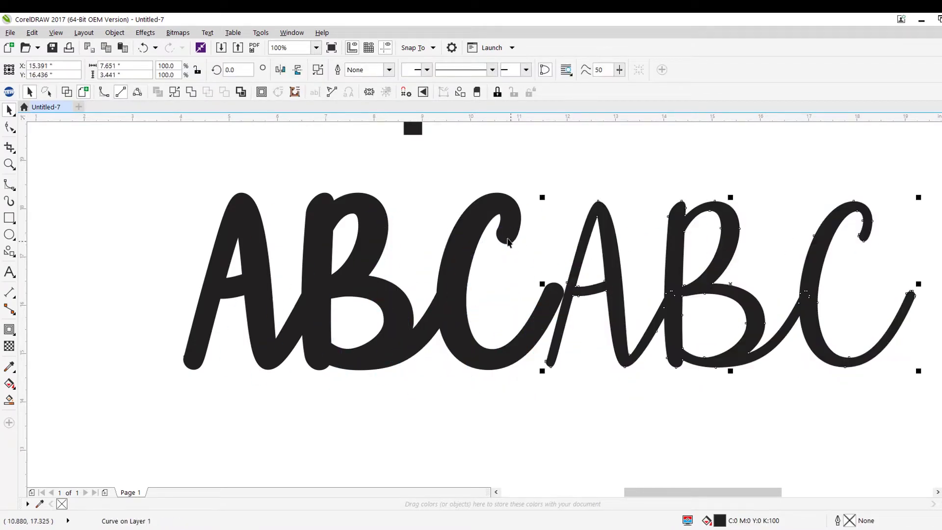
pyautogui.moveTo(521, 217); pyautogui.dragTo(498, 213)
pyautogui.hotkey('ctrl', 'z')
pyautogui.hotkey('ctrl', 'z')
pyautogui.hotkey('ctrl', 'z')
pyautogui.press('Escape')
# Break the script "ABC" contour group apart and move the thin lettering right to about X 16.5, Y 15.9 inches
pyautogui.rightClick(496, 213)
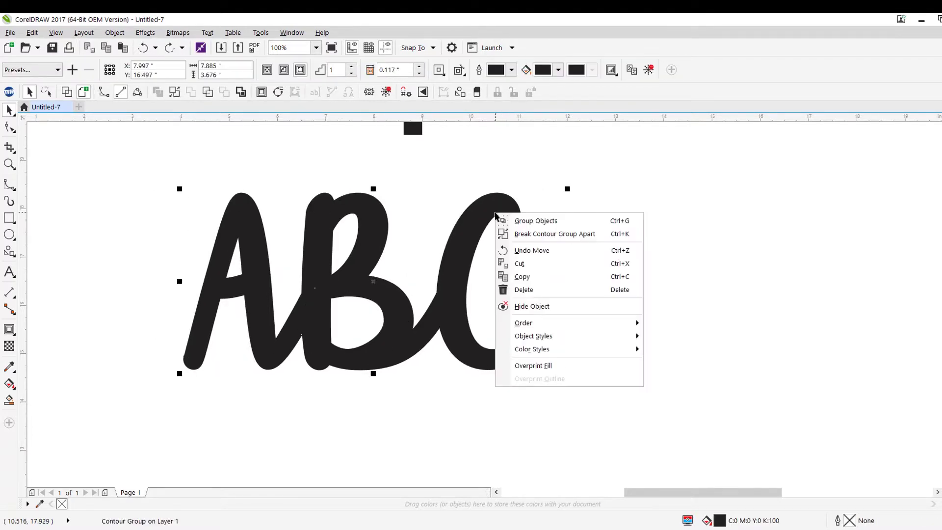
pyautogui.click(537, 234)
pyautogui.click(517, 238)
pyautogui.moveTo(517, 238); pyautogui.dragTo(857, 252)
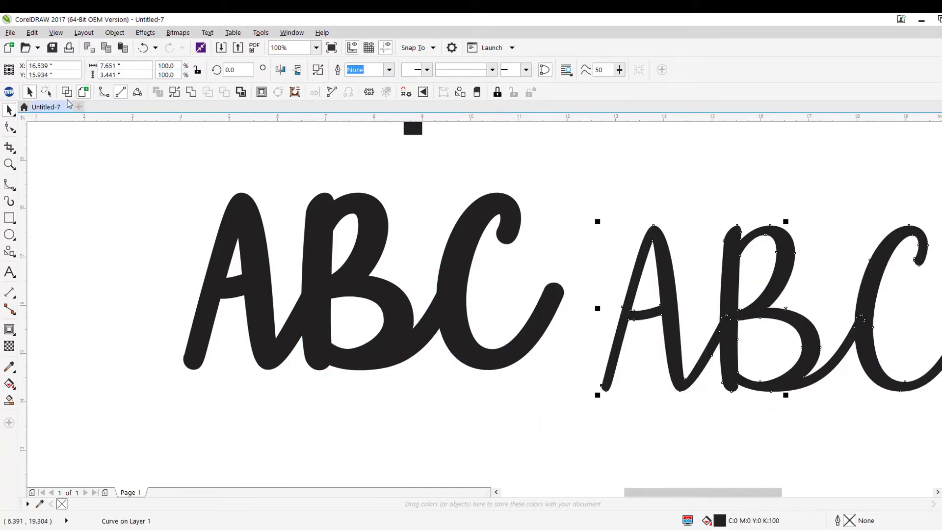
# Show the drawing as wireframe and compare the separated contour outline with the thin lettering
pyautogui.hotkey('shift', 'F9')
pyautogui.scroll(-3, 593, 245)
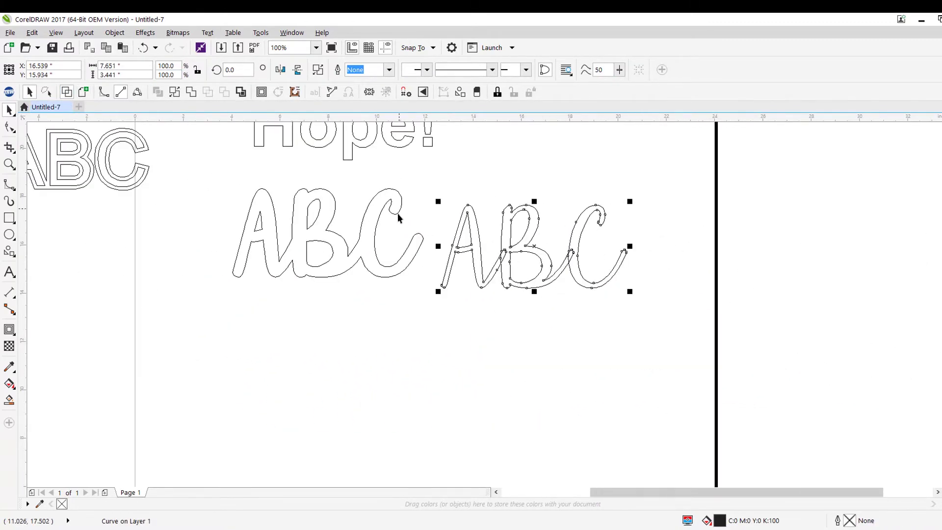
pyautogui.scroll(3, 397, 213)
pyautogui.click(326, 210)
pyautogui.scroll(-2, 495, 231)
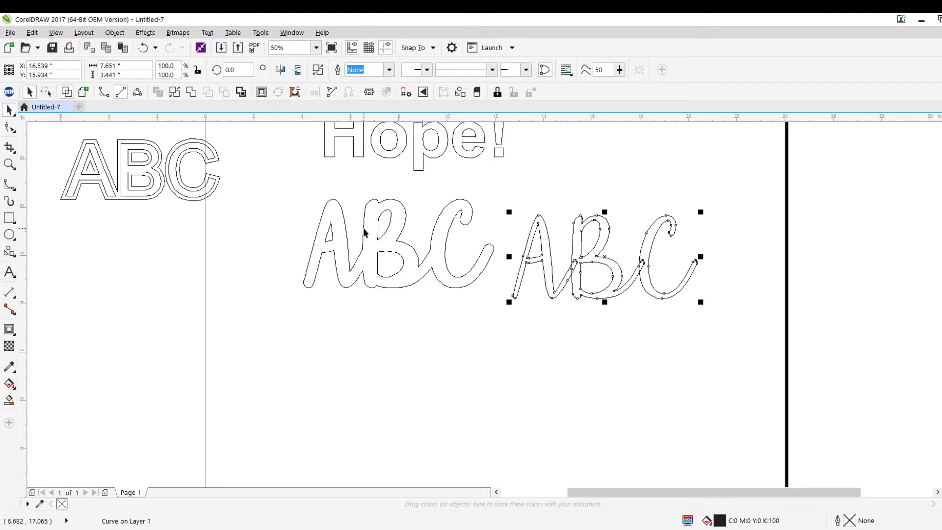
# Move the contour "ABC" to about X 5.4, Y 14.8 and the thin one to about X 14.7, Y 15.1 inches, and restore the filled view
pyautogui.moveTo(434, 250); pyautogui.dragTo(371, 292)
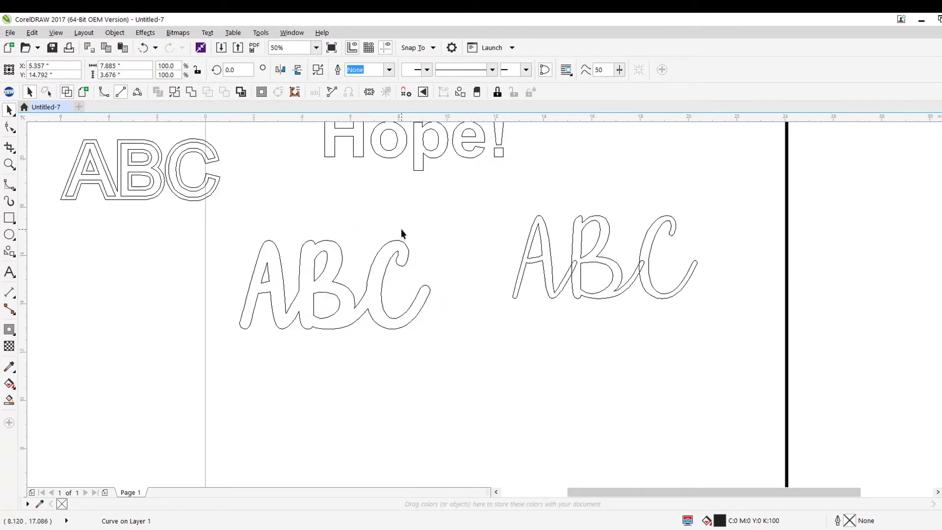
pyautogui.click(486, 236)
pyautogui.moveTo(542, 257); pyautogui.dragTo(504, 299)
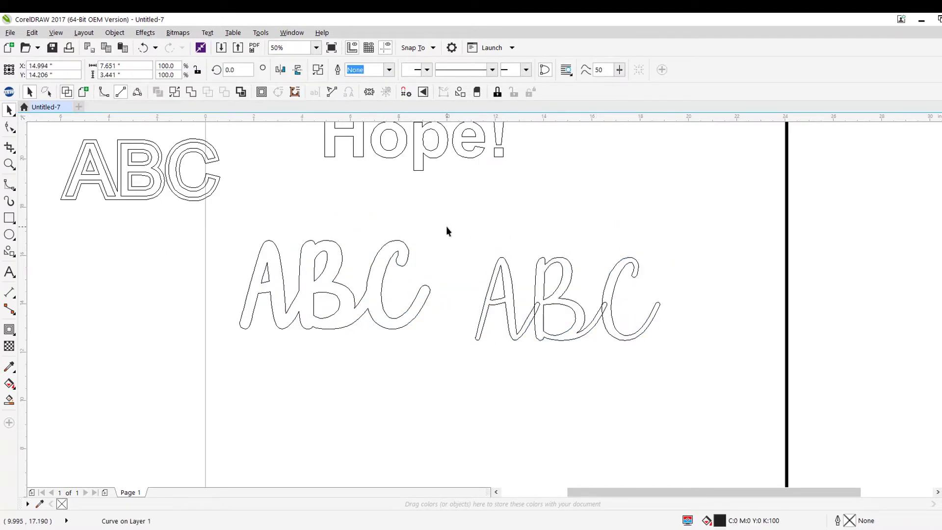
pyautogui.click(446, 226)
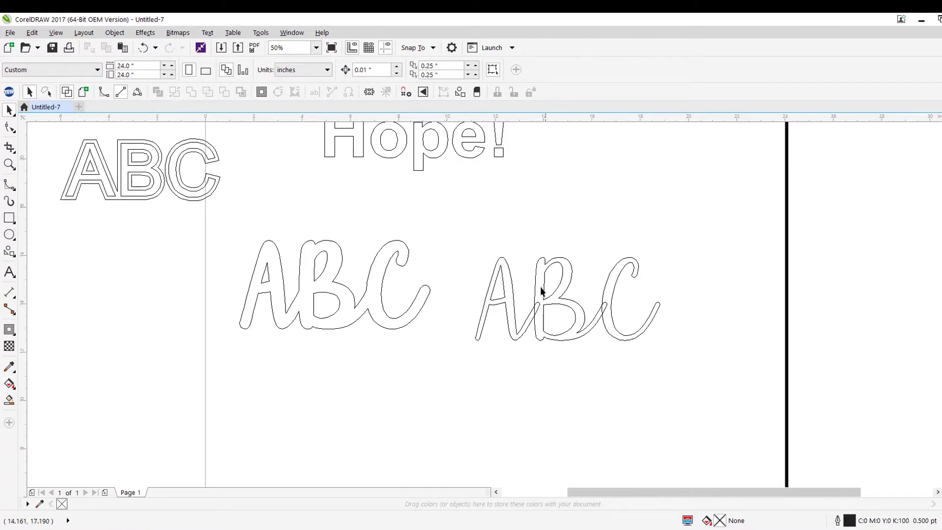
pyautogui.moveTo(540, 277); pyautogui.dragTo(529, 257)
pyautogui.click(378, 212)
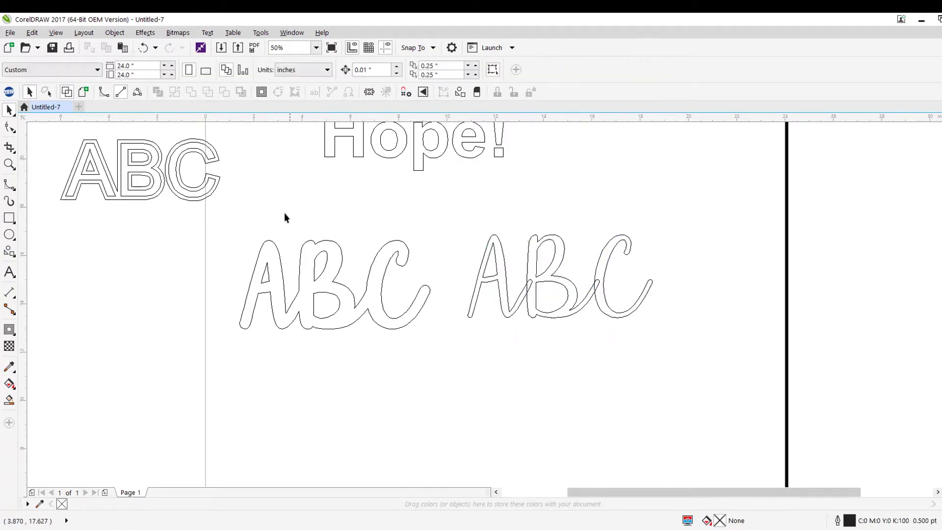
pyautogui.click(82, 92)
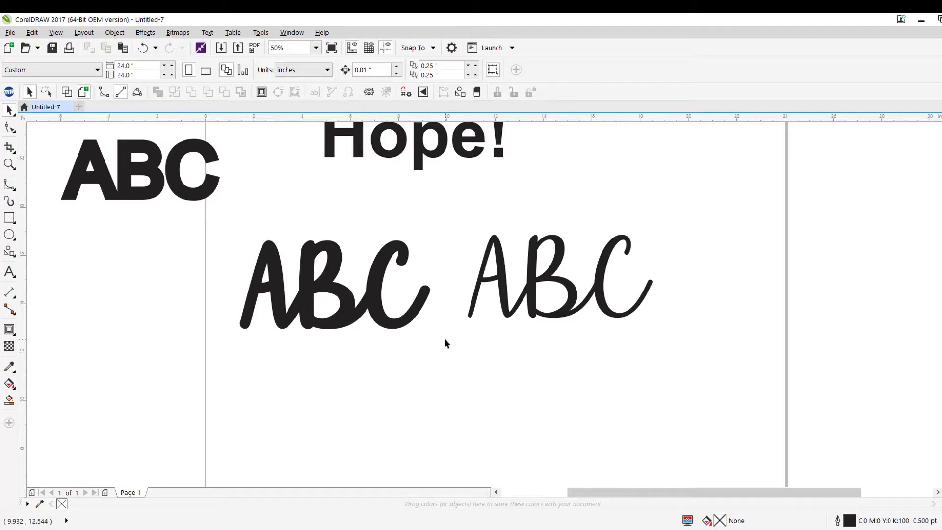
# Inspect the nodes of the thin script "ABC" curve, and reselect it as a whole object
pyautogui.click(537, 242)
pyautogui.doubleClick(537, 242)
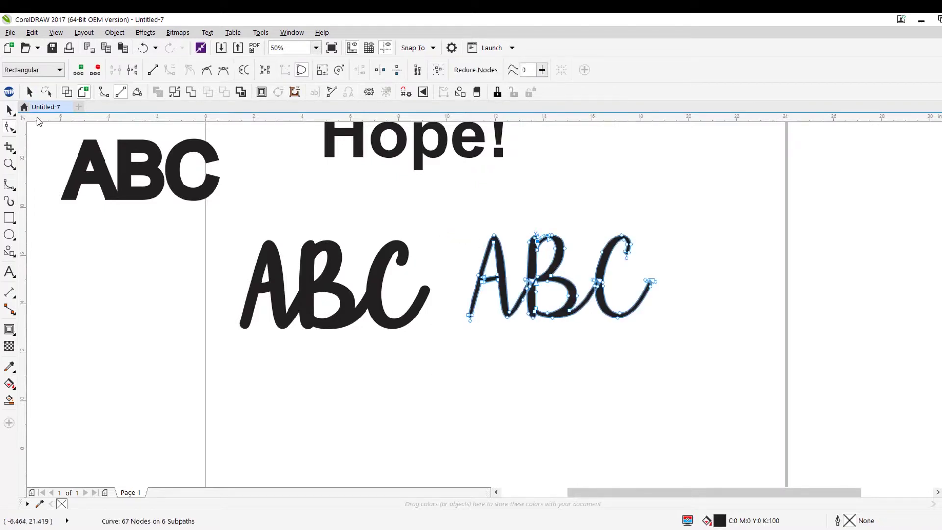
pyautogui.click(10, 110)
pyautogui.click(605, 405)
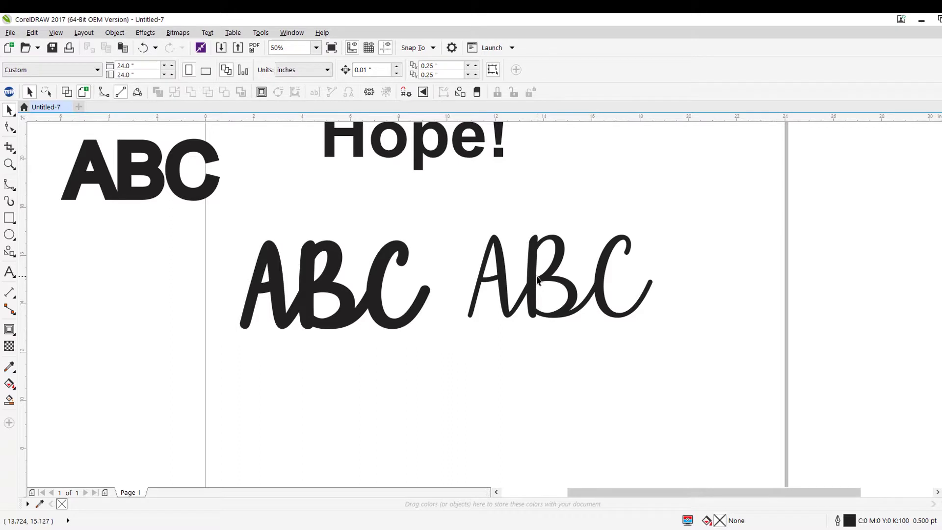
pyautogui.click(537, 276)
pyautogui.click(537, 277)
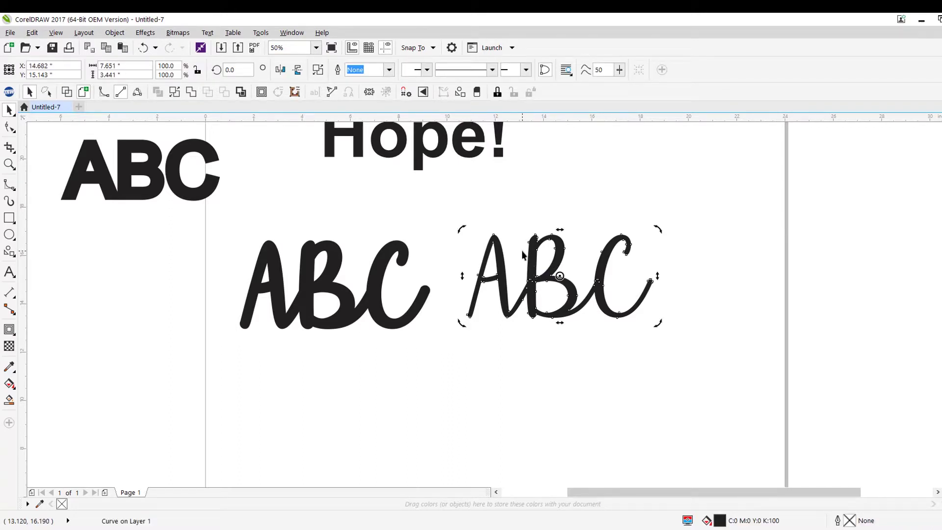
# Select the whole word "Hope!" for text editing with the Text tool and leave the selection
pyautogui.press('F8')
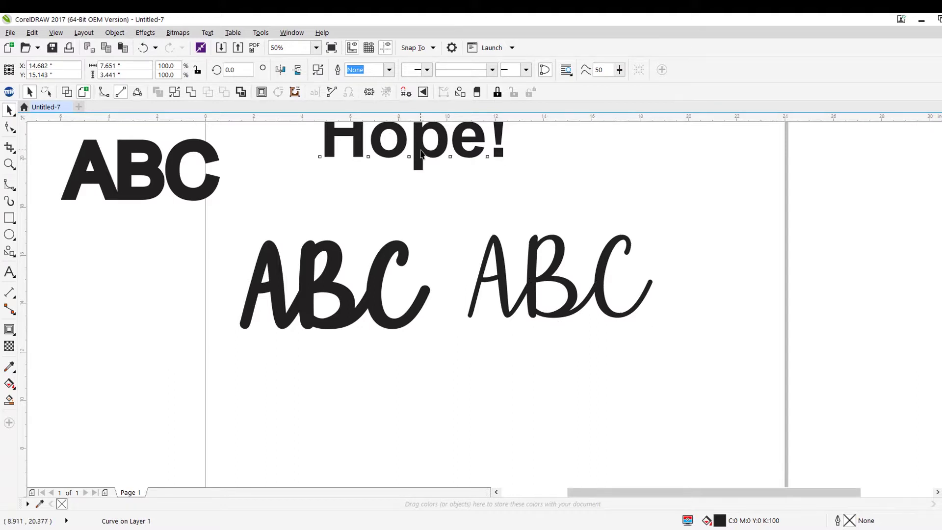
pyautogui.click(420, 150)
pyautogui.scroll(2, 422, 150)
pyautogui.click(577, 205)
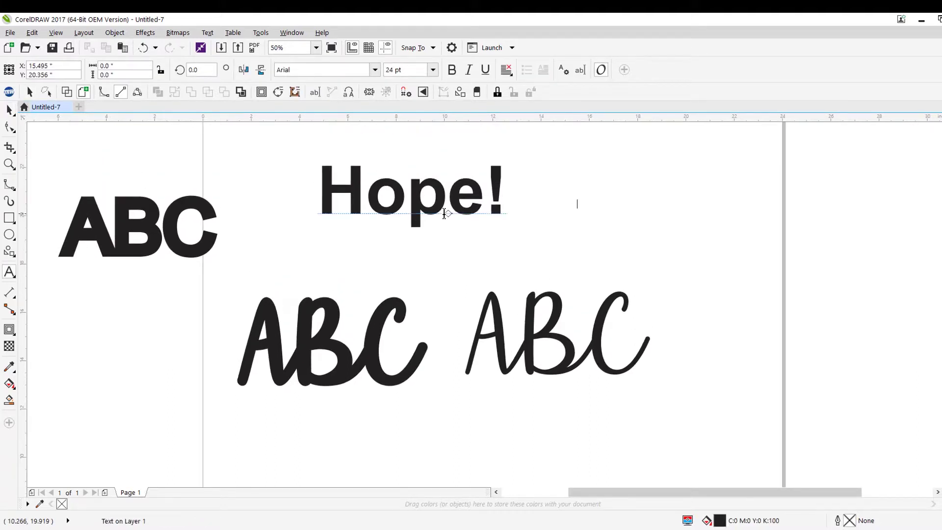
pyautogui.doubleClick(419, 200)
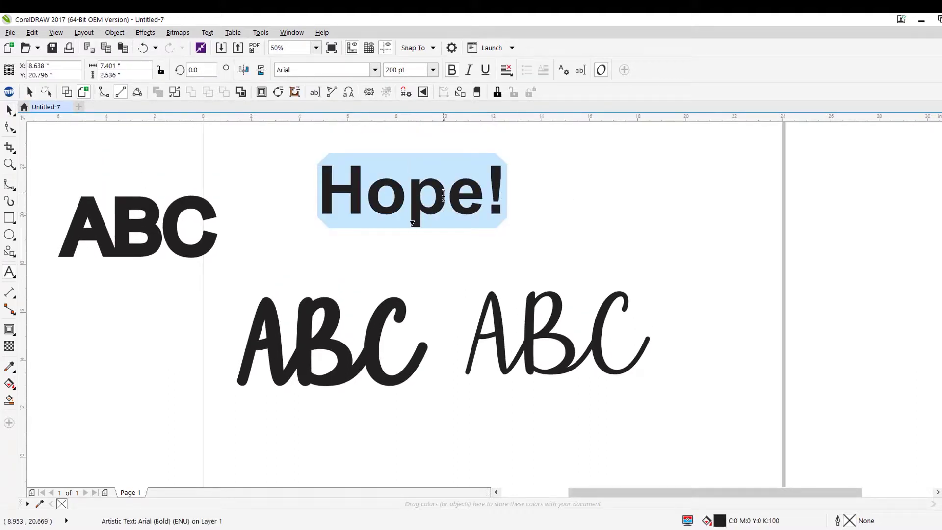
pyautogui.click(447, 198)
pyautogui.press('Escape')
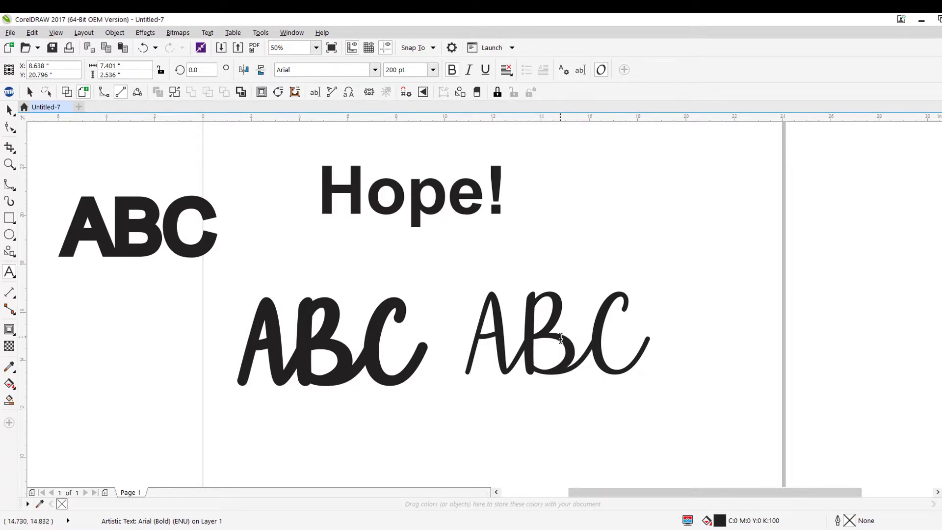
# Inspect the nodes of the thin script "ABC" with the Shape tool and deselect the curve
pyautogui.click(10, 109)
pyautogui.click(567, 346)
pyautogui.press('F10')
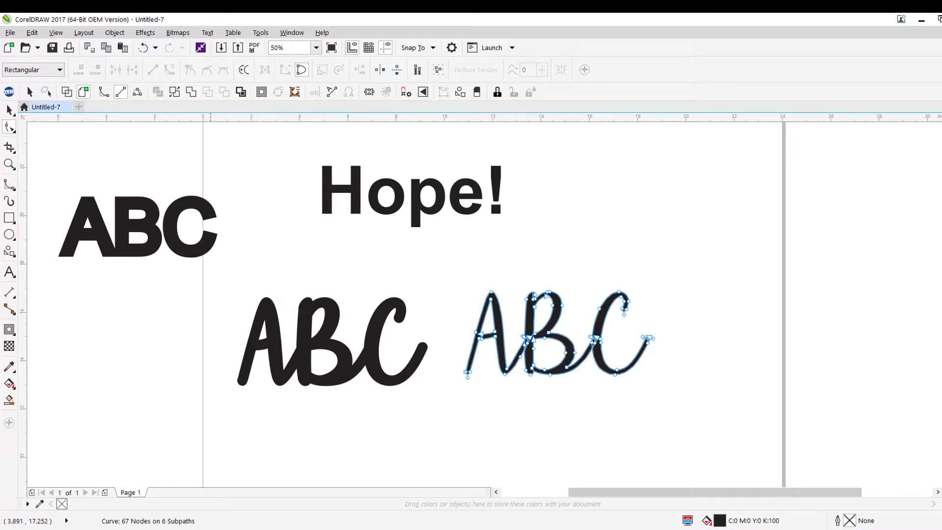
pyautogui.click(9, 109)
pyautogui.click(645, 175)
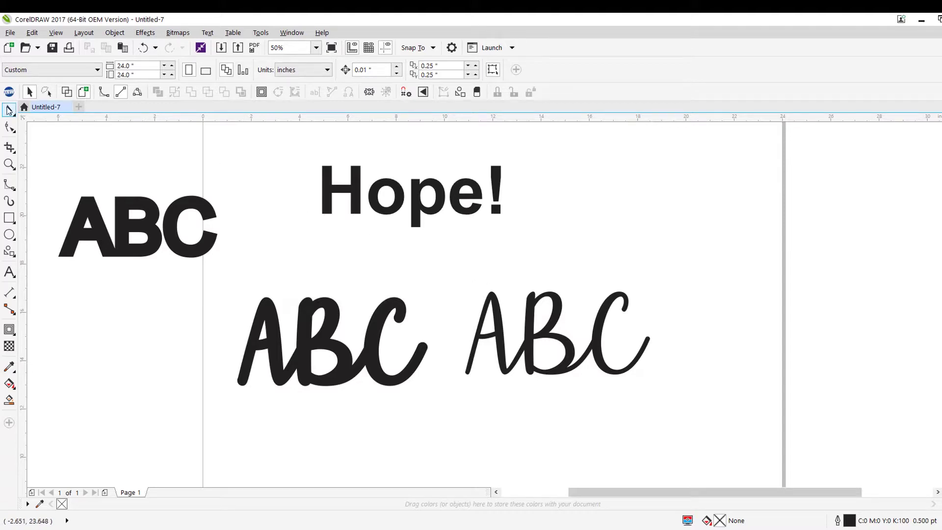
# Delete the Arial "ABC" at the page edge and move the heavy script "ABC" to about X 2.9, Y 15.4 inches
pyautogui.click(153, 248)
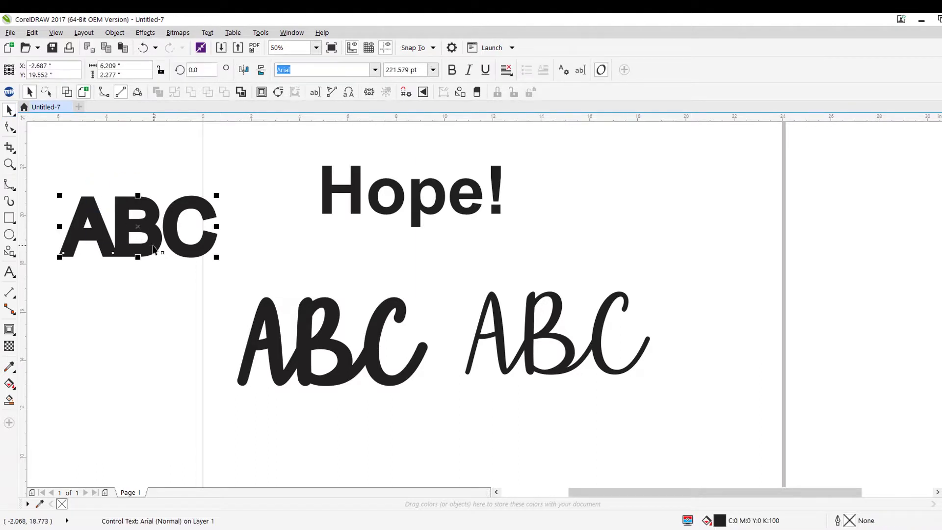
pyautogui.press('Delete')
pyautogui.moveTo(345, 345); pyautogui.dragTo(285, 330)
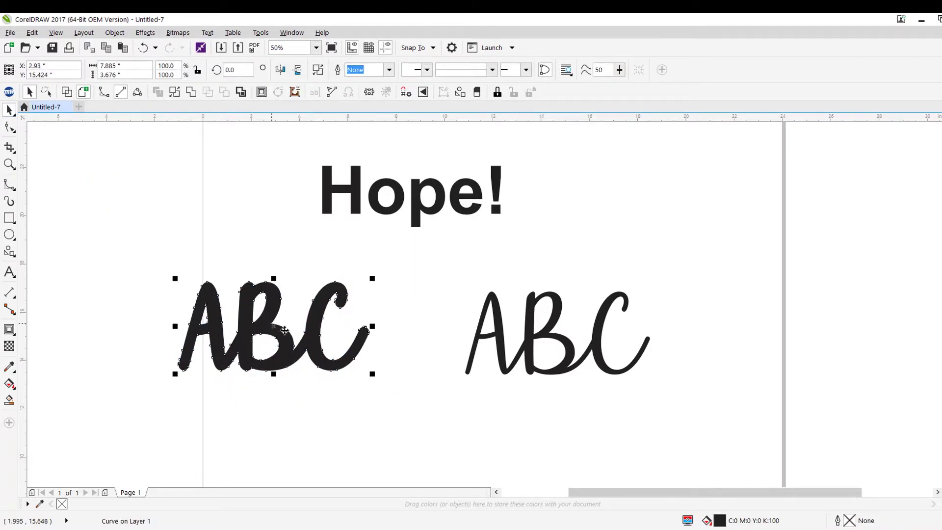
pyautogui.click(446, 289)
pyautogui.press('Tab')
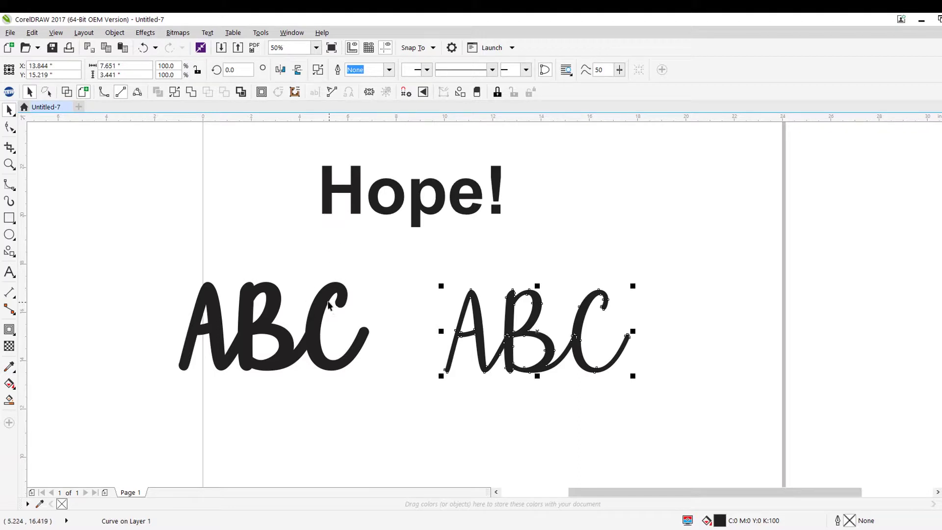
# Check the object commands offered for both script "ABC" curves, moving the thin one to about X 11.8, Y 15.2 inches
pyautogui.rightClick(293, 340)
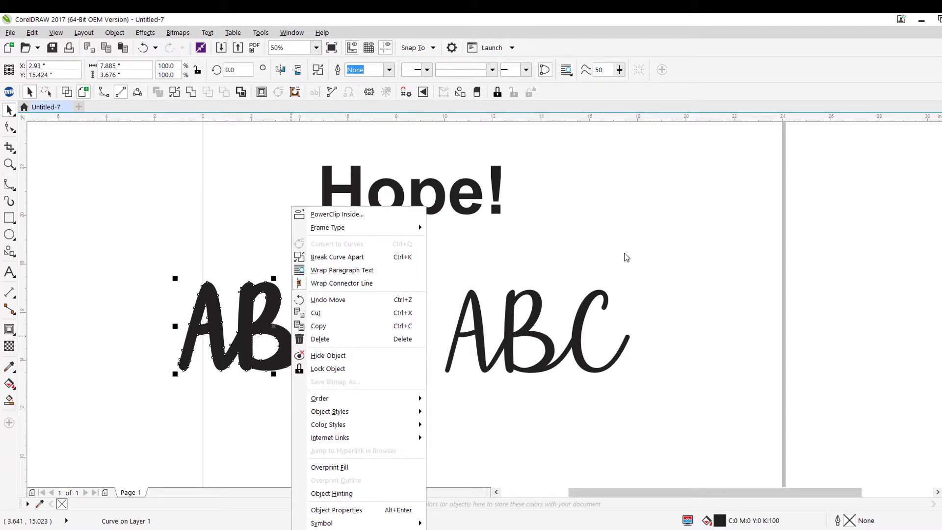
pyautogui.click(624, 256)
pyautogui.moveTo(514, 334); pyautogui.dragTo(465, 333)
pyautogui.rightClick(465, 333)
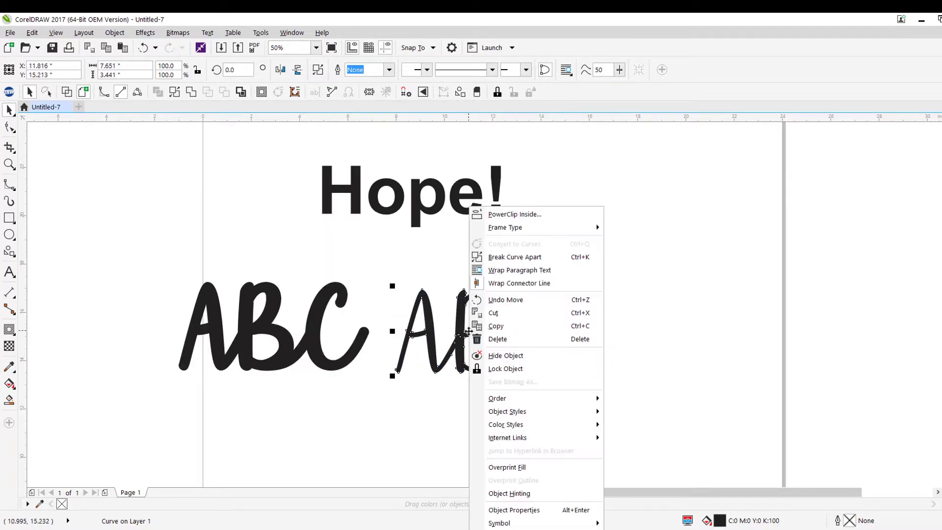
pyautogui.click(192, 206)
pyautogui.click(190, 205)
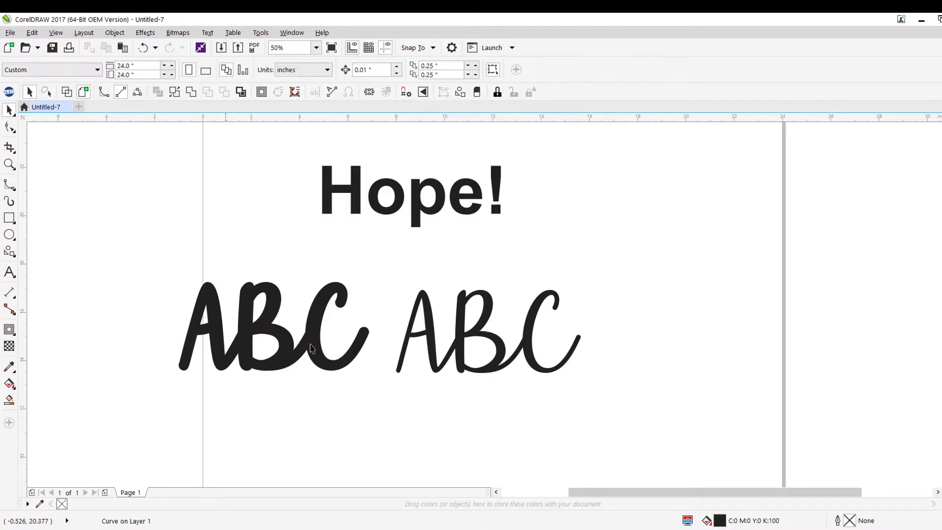
# Stack the thin "ABC" above the heavy one at about X 18.7, Y 16.9, and move "Hope!" to X 5.1, Y 16.8 inches
pyautogui.moveTo(518, 308); pyautogui.dragTo(677, 162)
pyautogui.moveTo(269, 334); pyautogui.dragTo(570, 319)
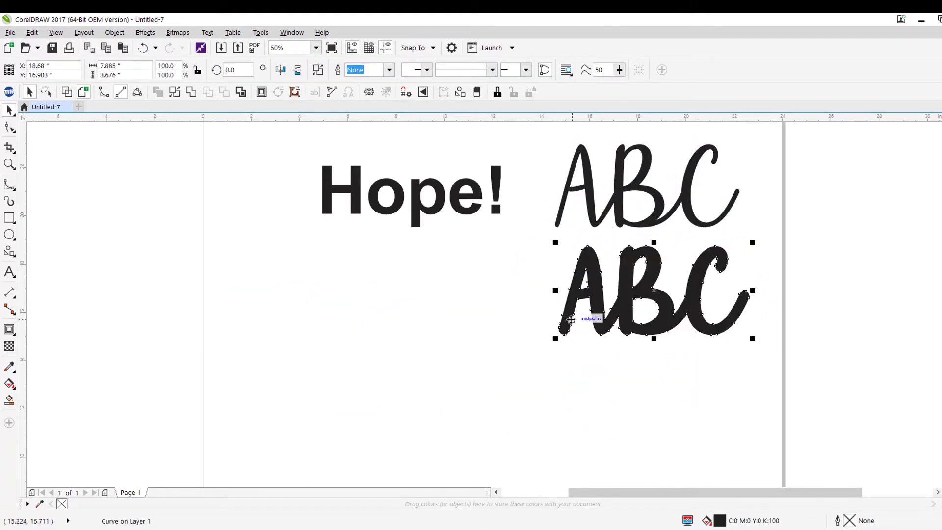
pyautogui.moveTo(420, 212); pyautogui.dragTo(334, 308)
pyautogui.click(357, 190)
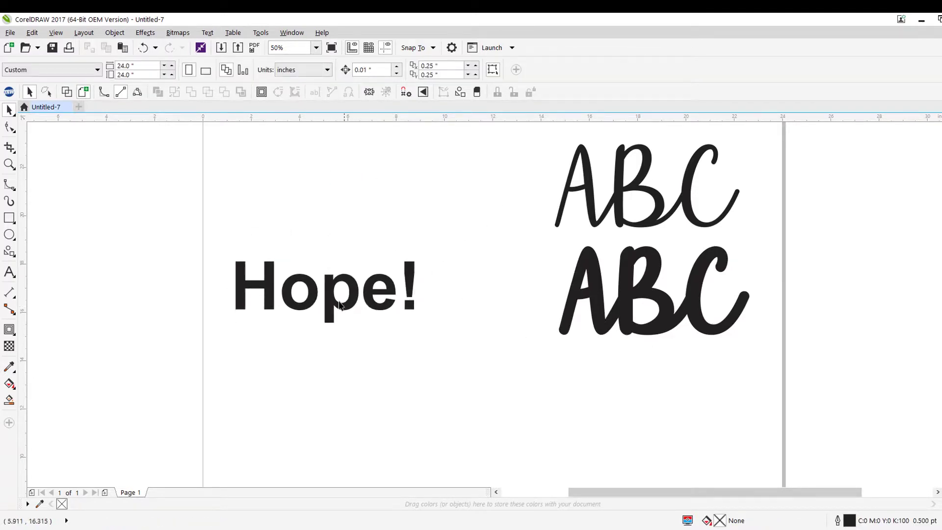
# Scatter the individual letters of "Hope!" to uneven heights and spacings with the Shape tool
pyautogui.doubleClick(330, 286)
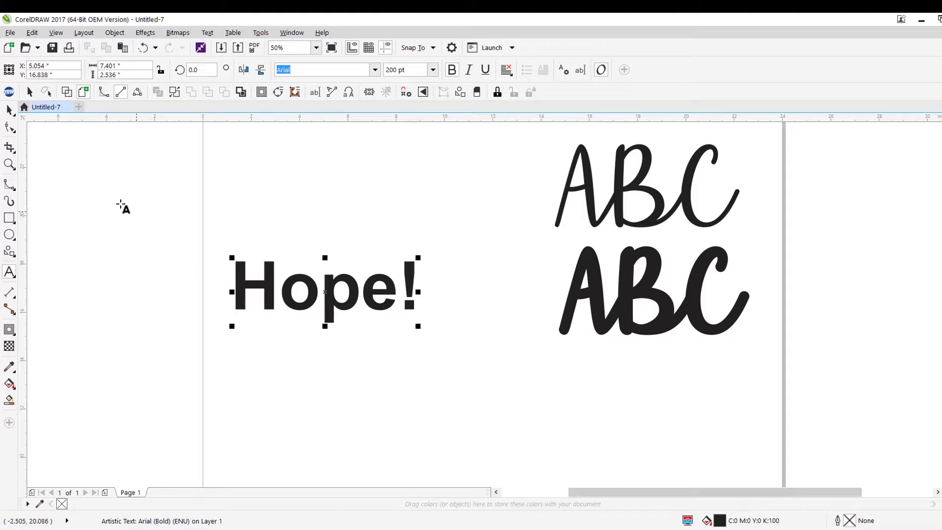
pyautogui.click(10, 128)
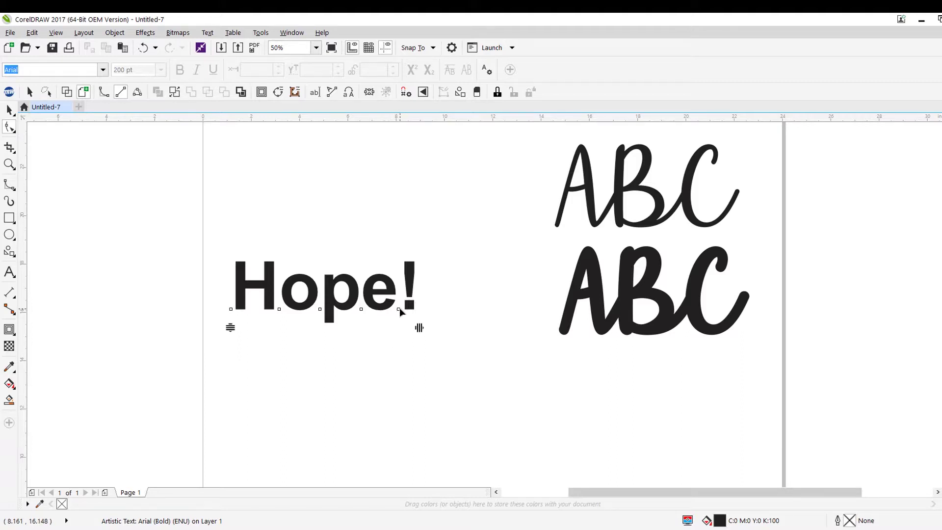
pyautogui.moveTo(398, 309); pyautogui.dragTo(423, 345)
pyautogui.moveTo(363, 309); pyautogui.dragTo(377, 276)
pyautogui.moveTo(320, 311); pyautogui.dragTo(334, 334)
pyautogui.moveTo(281, 310); pyautogui.dragTo(308, 257)
pyautogui.moveTo(237, 311); pyautogui.dragTo(200, 312)
pyautogui.click(310, 247)
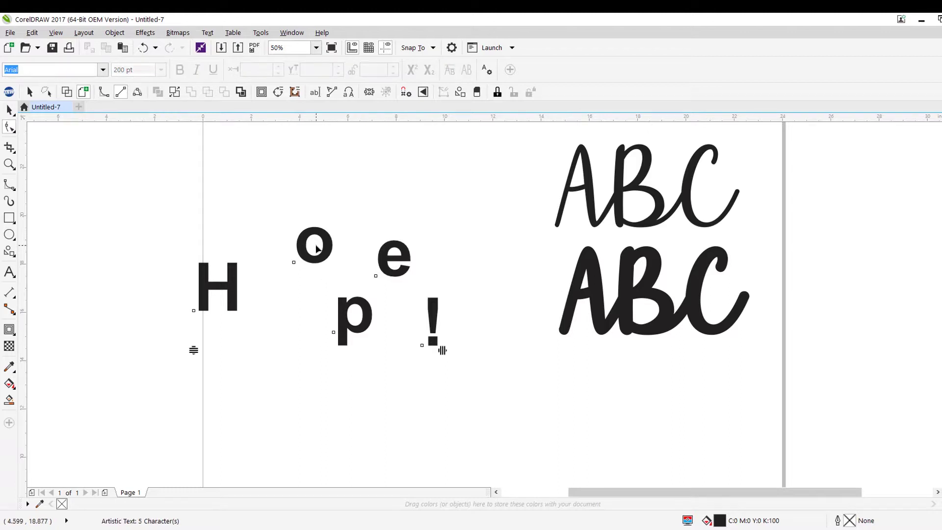
# Examine how the text cursor steps through the scattered letters of "Hope!", and leave text editing
pyautogui.click(9, 110)
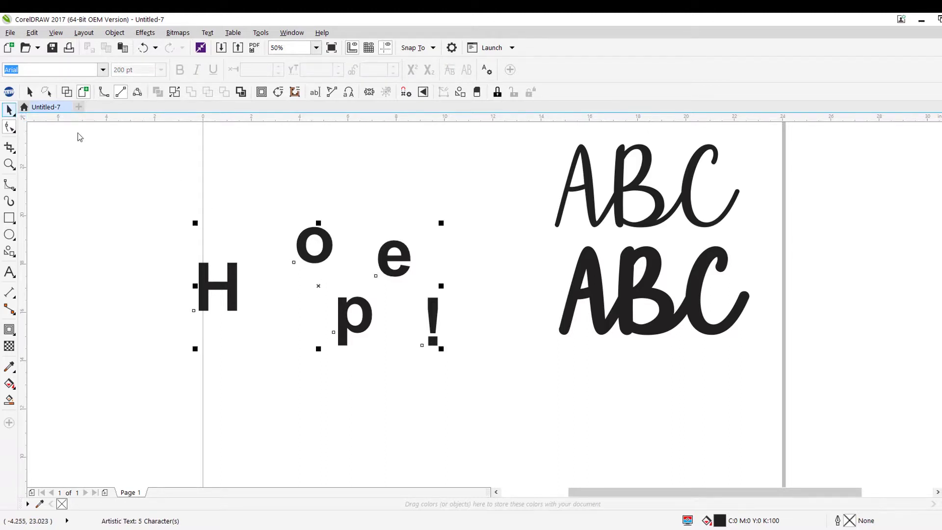
pyautogui.doubleClick(326, 253)
pyautogui.press('Left')
pyautogui.press('Left')
pyautogui.press('Right')
pyautogui.press('Right')
pyautogui.press('Right')
pyautogui.press('Right')
pyautogui.press('Right')
pyautogui.press('Left')
pyautogui.press('Left')
pyautogui.press('Left')
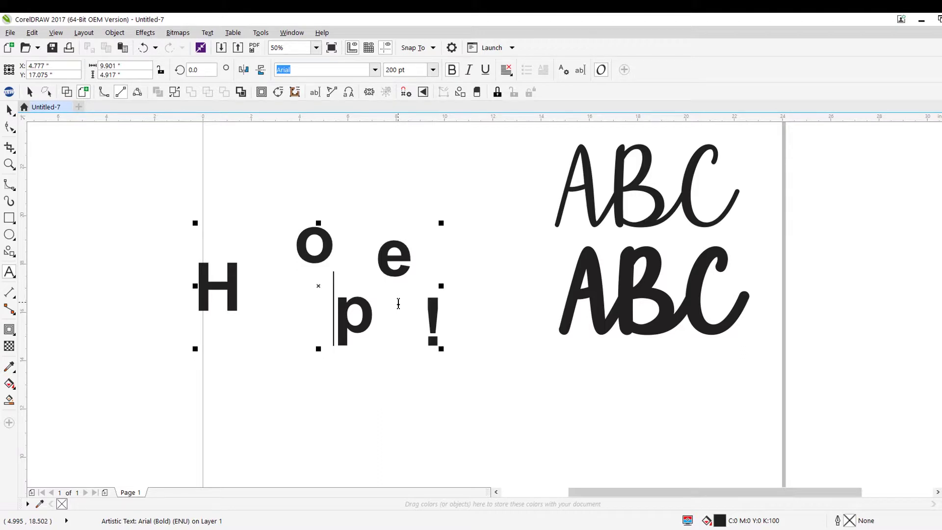
pyautogui.click(10, 110)
pyautogui.click(172, 184)
# Undo all the individual letter moves in "Hope!" and deselect the text
pyautogui.hotkey('ctrl', 'z')
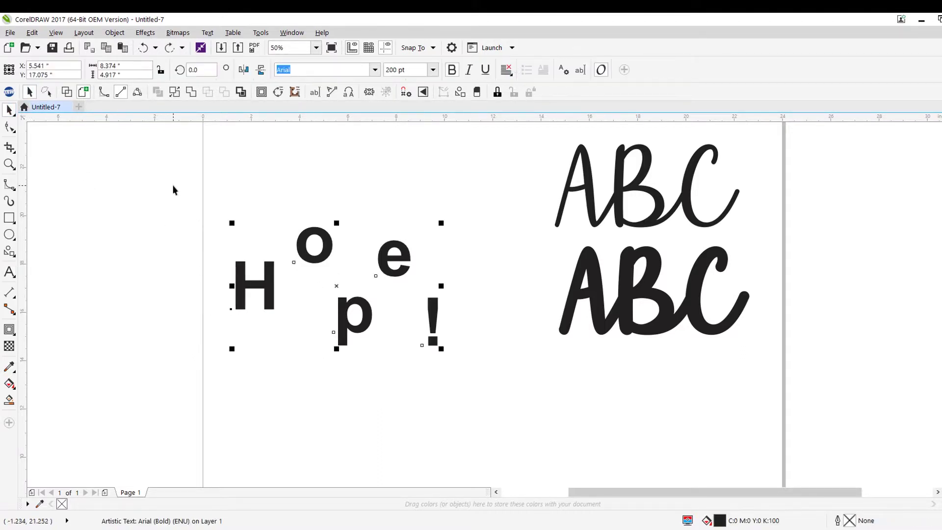
pyautogui.hotkey('ctrl', 'z')
pyautogui.hotkey('ctrl', 'z')
pyautogui.hotkey('ctrl', 'z')
pyautogui.hotkey('ctrl', 'z')
pyautogui.click(357, 364)
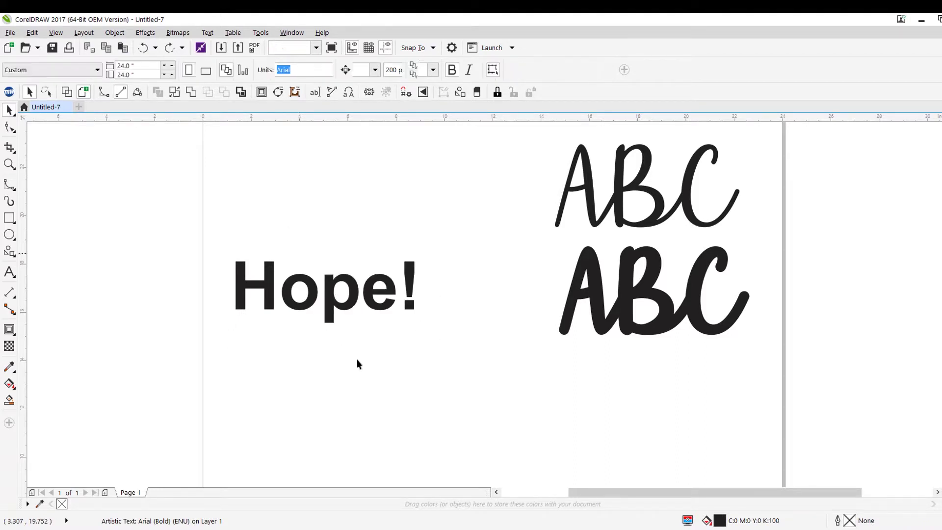
# Widen the letter spacing of "Hope!" to about 12 inches overall and move the word to about X 5.2, Y 18.5 inches
pyautogui.click(334, 307)
pyautogui.click(8, 128)
pyautogui.moveTo(419, 327); pyautogui.dragTo(519, 335)
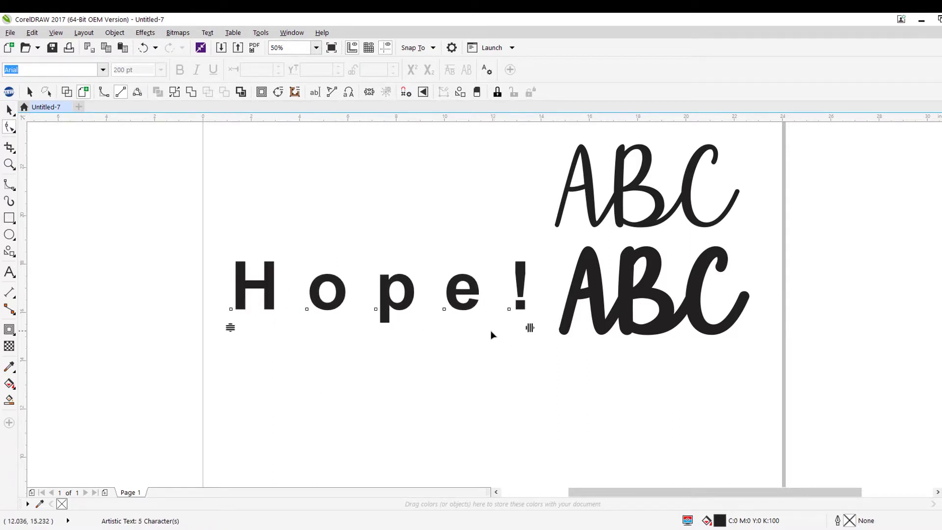
pyautogui.click(9, 109)
pyautogui.moveTo(406, 298); pyautogui.dragTo(353, 259)
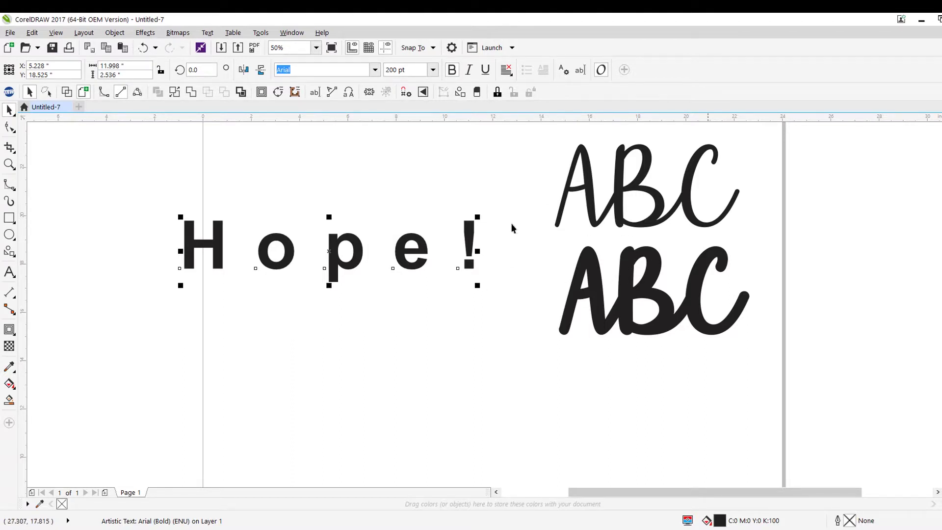
# Undo the letter spacing and position changes made to "Hope!"
pyautogui.click(319, 315)
pyautogui.click(332, 265)
pyautogui.moveTo(332, 265); pyautogui.dragTo(383, 298)
pyautogui.hotkey('ctrl', 'z')
pyautogui.hotkey('ctrl', 'z')
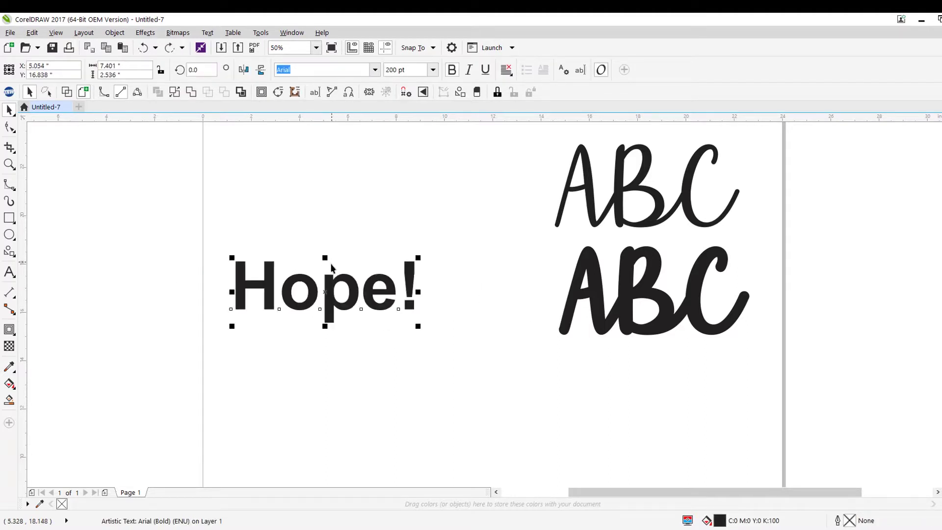
# Add the lines "WOW" and "TRW" below "Hope!" and move the text block to about X 5.3, Y 17.8 inches
pyautogui.doubleClick(395, 290)
pyautogui.click(416, 290)
pyautogui.press('Return')
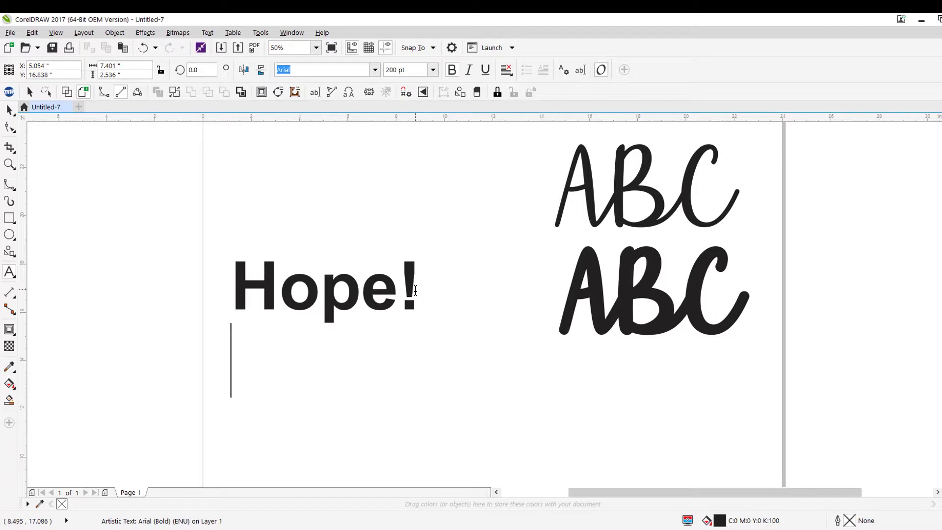
pyautogui.write('WOW')
pyautogui.press('Return')
pyautogui.write('TRW')
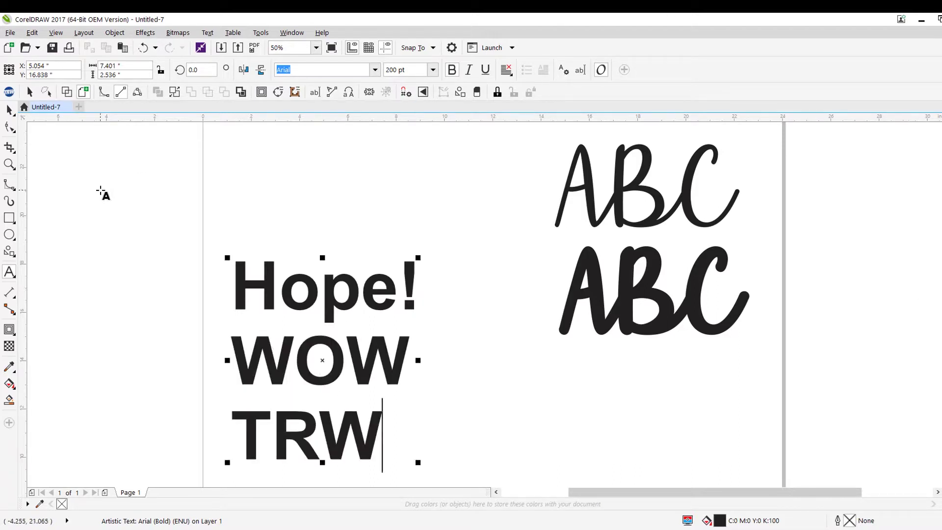
pyautogui.click(9, 110)
pyautogui.click(337, 205)
pyautogui.moveTo(342, 292); pyautogui.dragTo(350, 201)
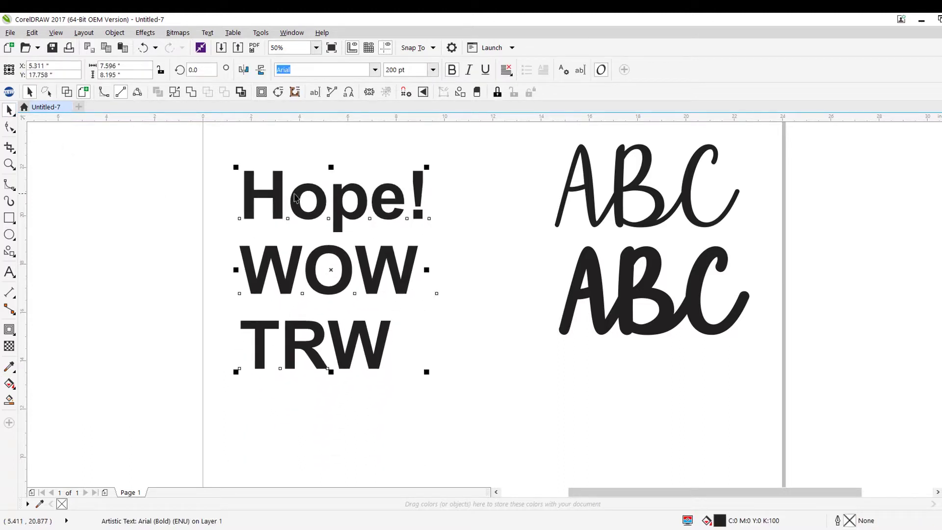
# Widen the character spacing and increase the line spacing of the three-line text with the Shape tool, and deselect it
pyautogui.click(9, 127)
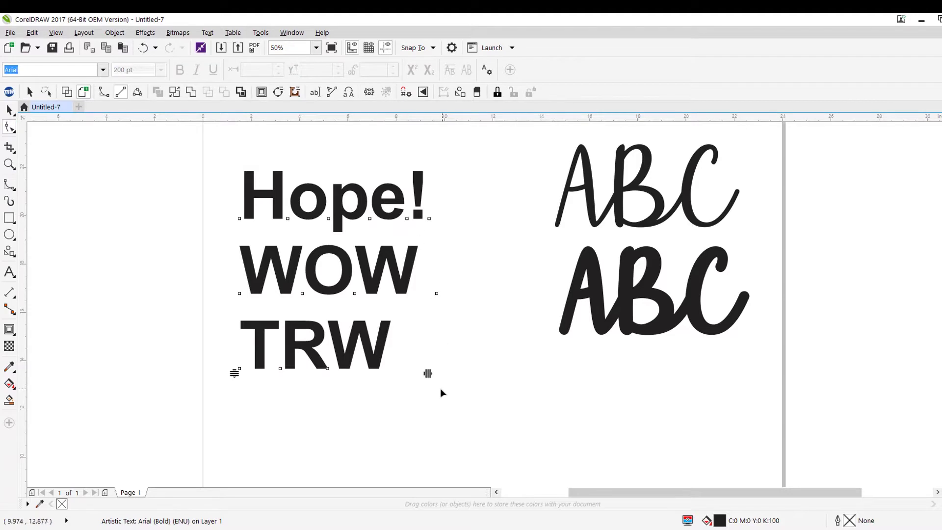
pyautogui.moveTo(428, 373); pyautogui.dragTo(507, 373)
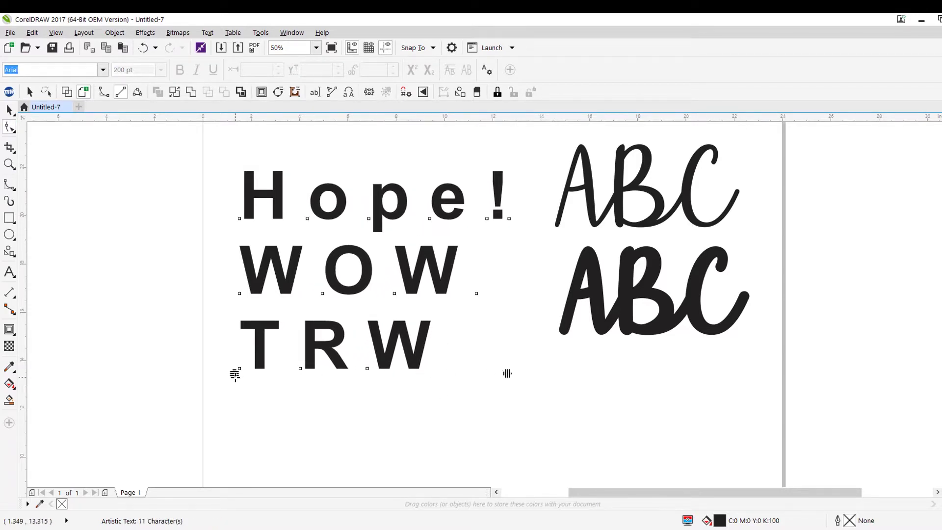
pyautogui.moveTo(235, 373)
pyautogui.mouseDown()
pyautogui.moveTo(236, 442)
pyautogui.moveTo(224, 464)
pyautogui.moveTo(235, 387)
pyautogui.mouseUp()
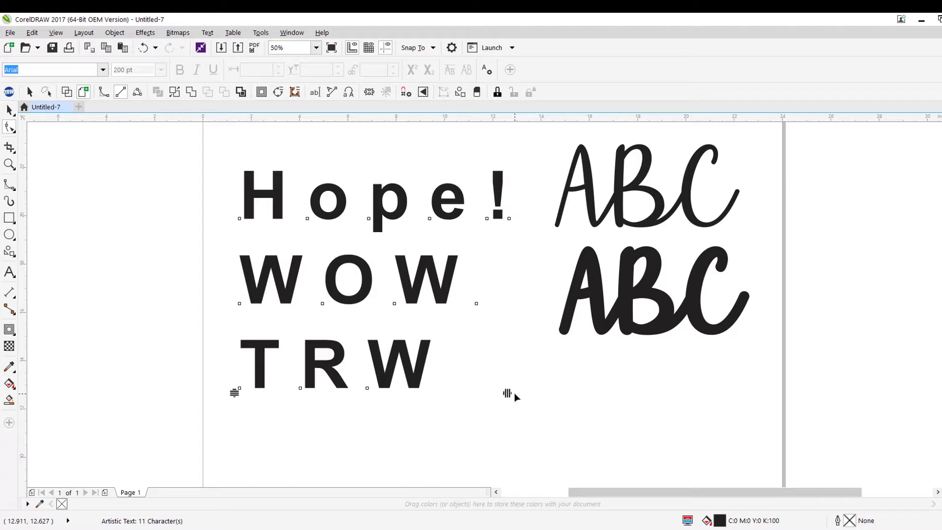
pyautogui.click(28, 89)
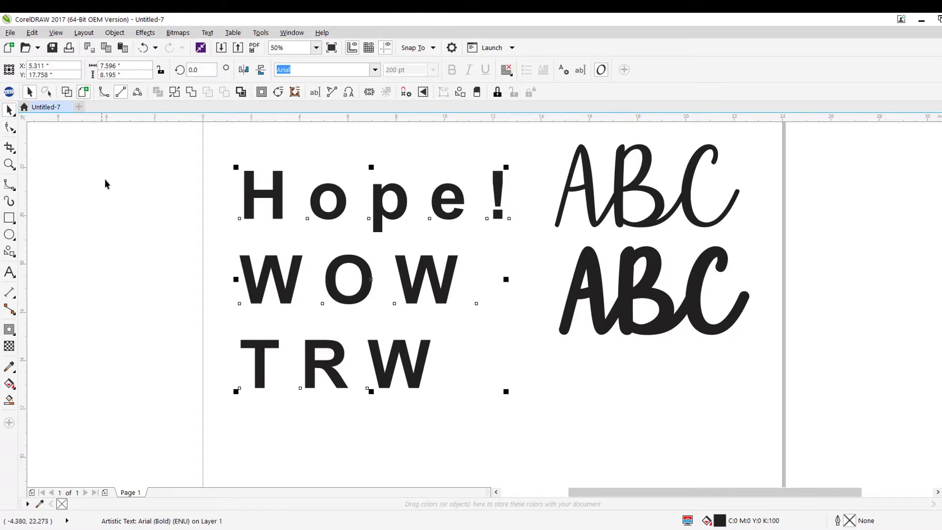
pyautogui.click(167, 191)
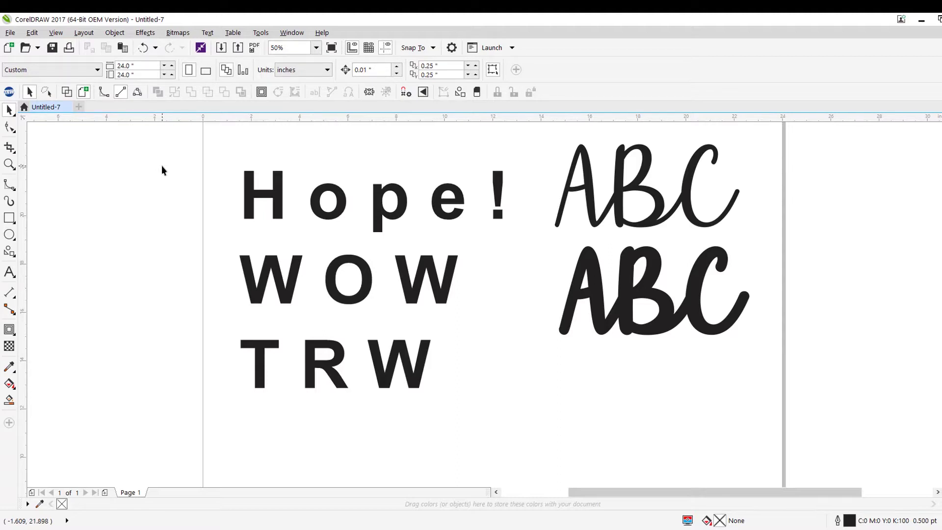
# Start a 24 pt Arial text object reading "HOPE" outside the page at about X -39.7, Y 20.8 inches
pyautogui.moveTo(205, 143); pyautogui.dragTo(576, 373)
pyautogui.click(576, 373)
pyautogui.scroll(-5, 466, 178)
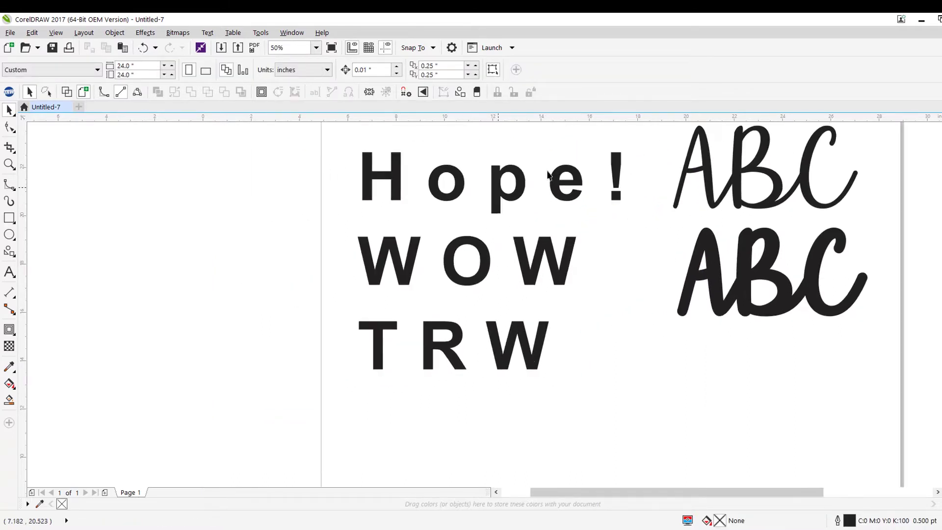
pyautogui.click(9, 272)
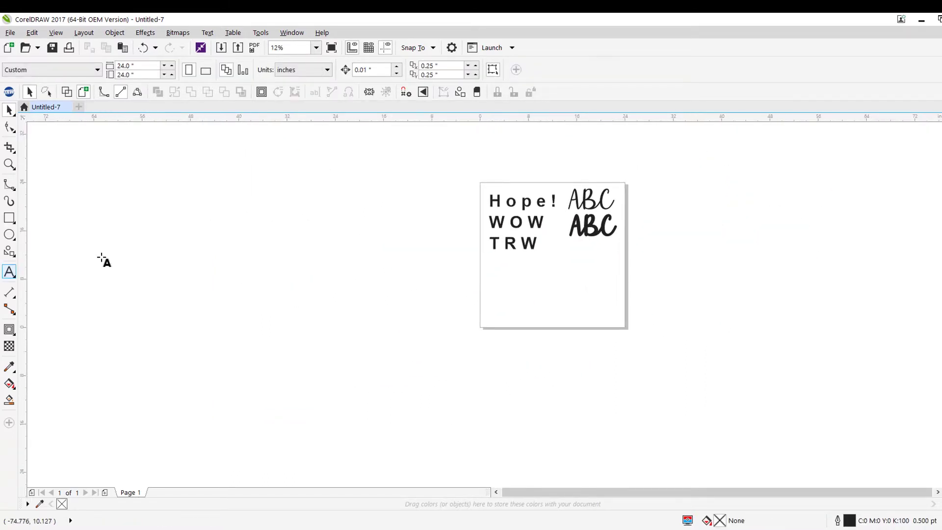
pyautogui.click(241, 201)
pyautogui.scroll(3, 267, 218)
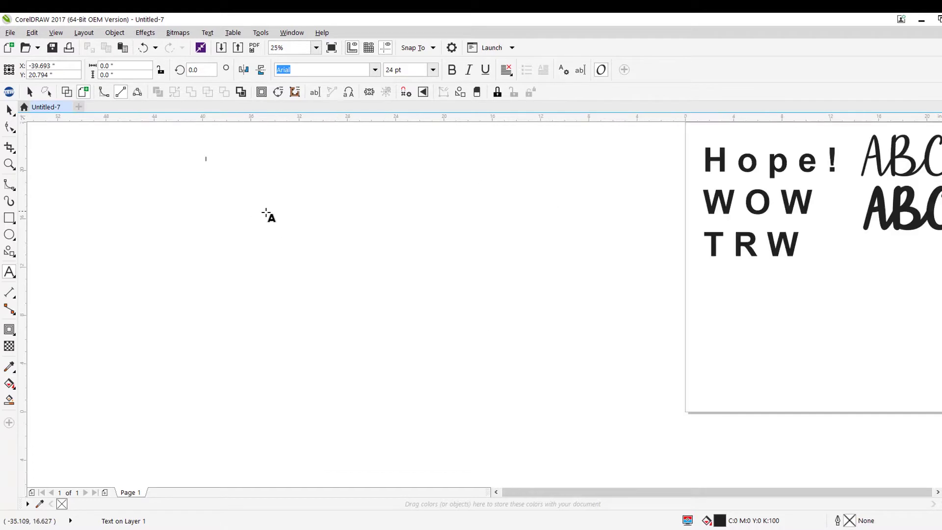
pyautogui.scroll(-2, 295, 272)
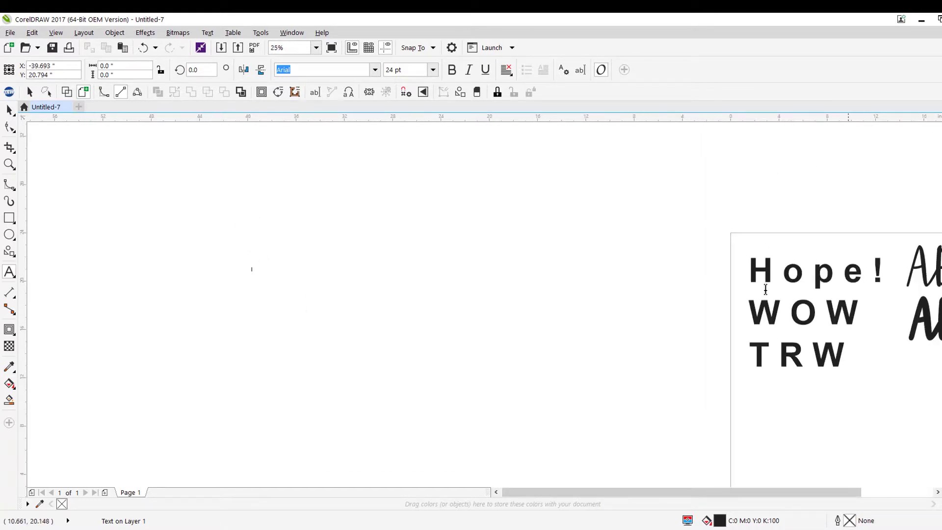
pyautogui.scroll(2, 265, 280)
pyautogui.write('HOPE')
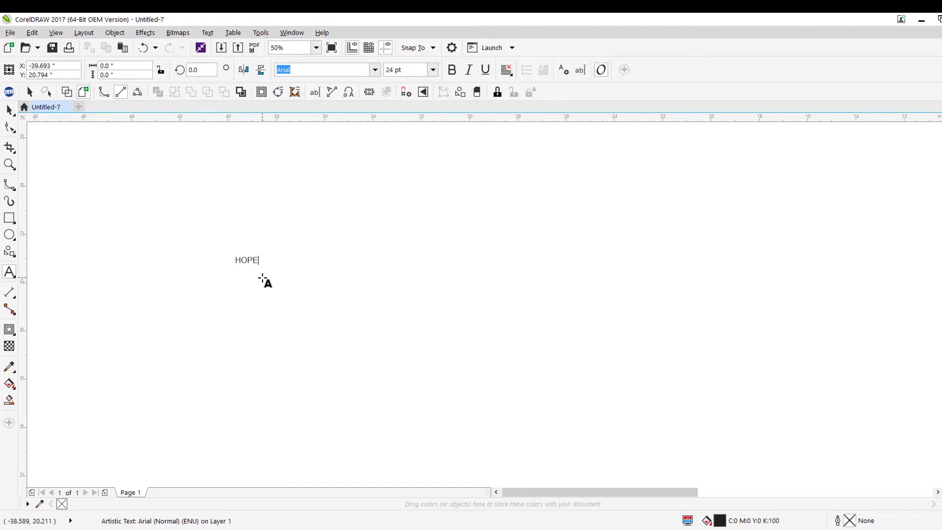
# Add the lines "WOW" and "ICE CREAM" below "HOPE" and scale the text block up to about 119.8 pt
pyautogui.press('Return')
pyautogui.write('WO')
pyautogui.press('BackSpace')
pyautogui.press('BackSpace')
pyautogui.write('E CREAM')
pyautogui.hotkey('ctrl', 'space')
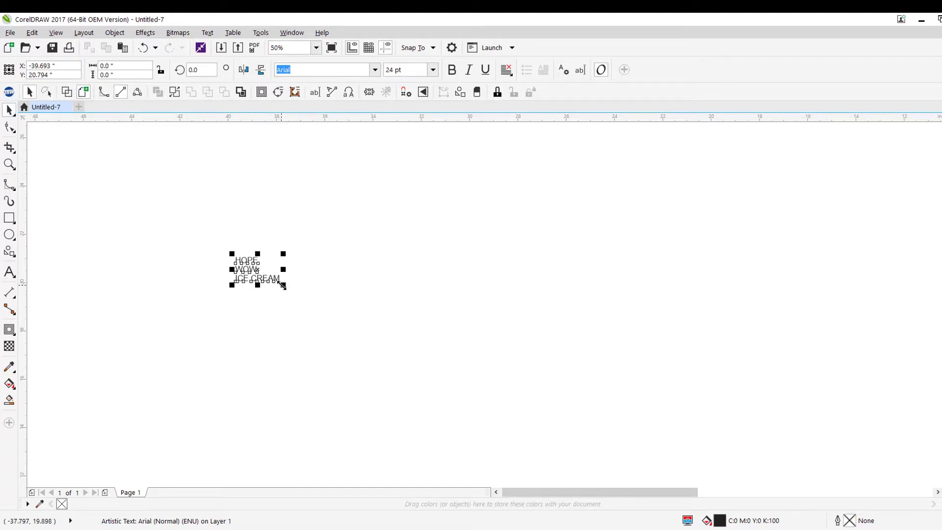
pyautogui.moveTo(283, 285); pyautogui.dragTo(461, 377)
pyautogui.scroll(-1, 476, 326)
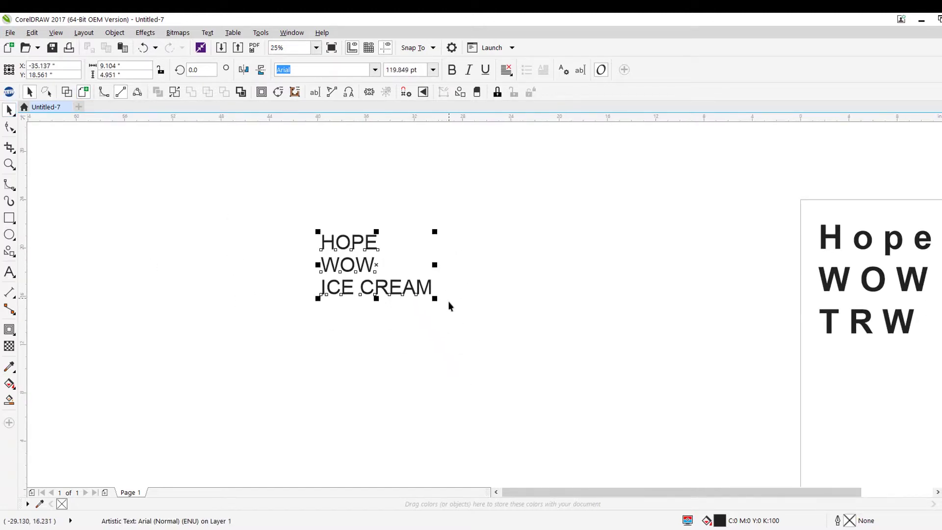
# Scale the HOPE, WOW, ICE CREAM text up to about 210.3 pt and widen its character and line spacing with the Shape tool
pyautogui.moveTo(434, 297); pyautogui.dragTo(518, 365)
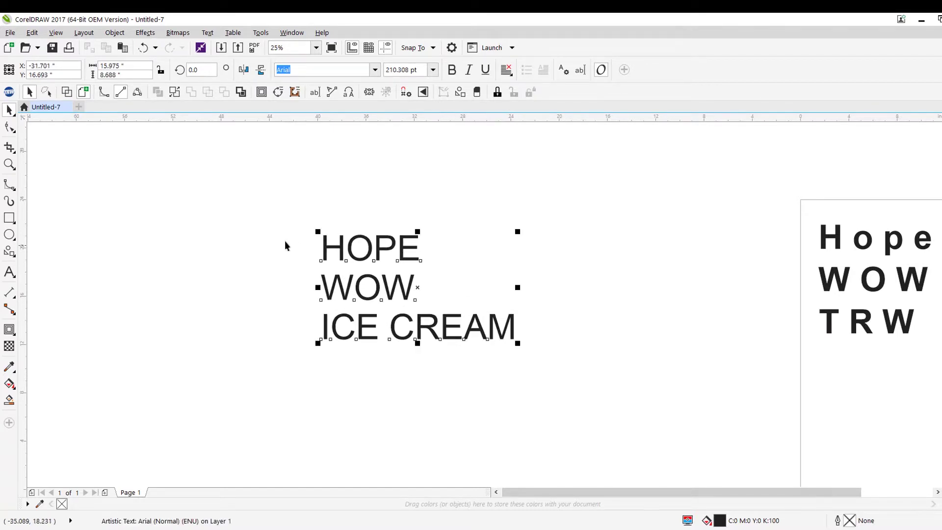
pyautogui.click(9, 128)
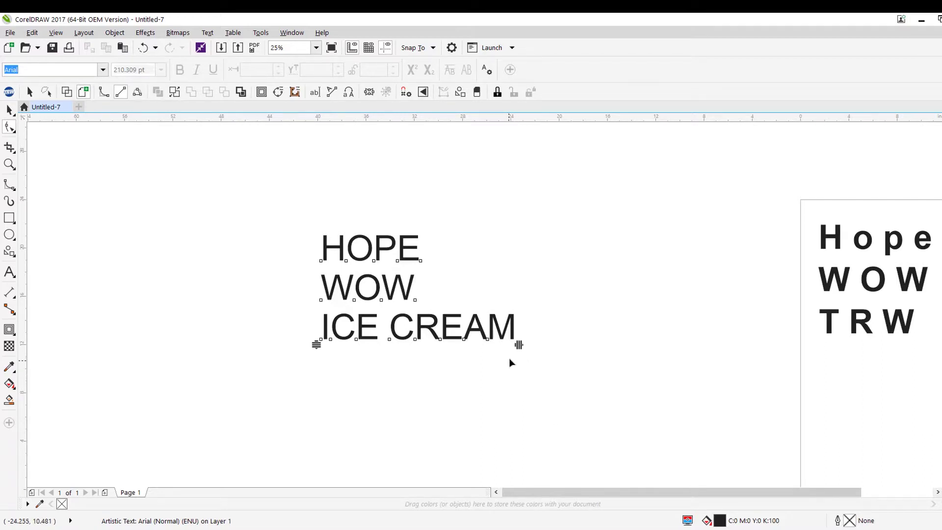
pyautogui.moveTo(519, 345); pyautogui.dragTo(648, 346)
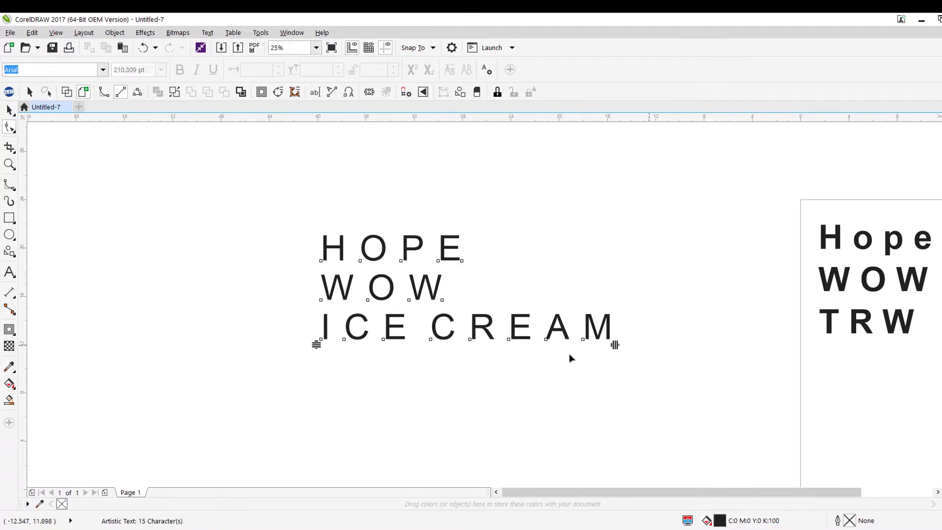
pyautogui.moveTo(316, 345); pyautogui.dragTo(330, 398)
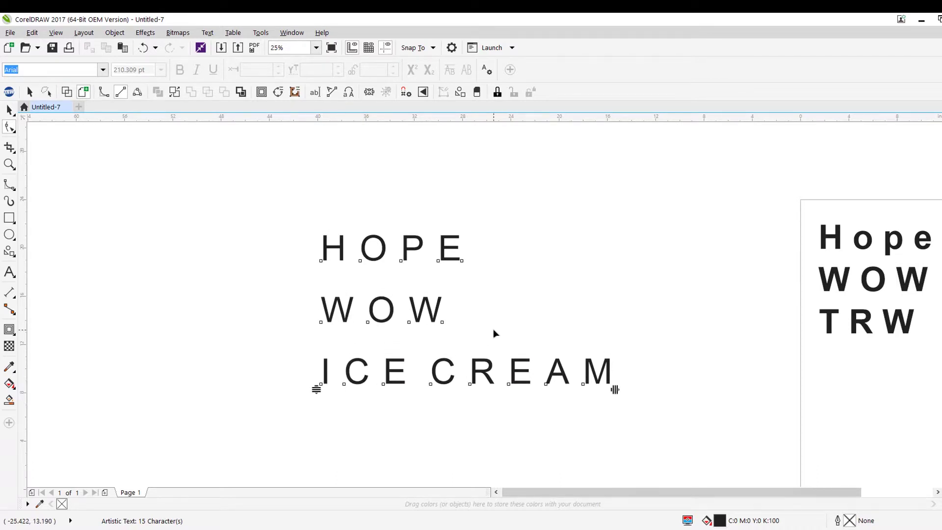
pyautogui.click(9, 108)
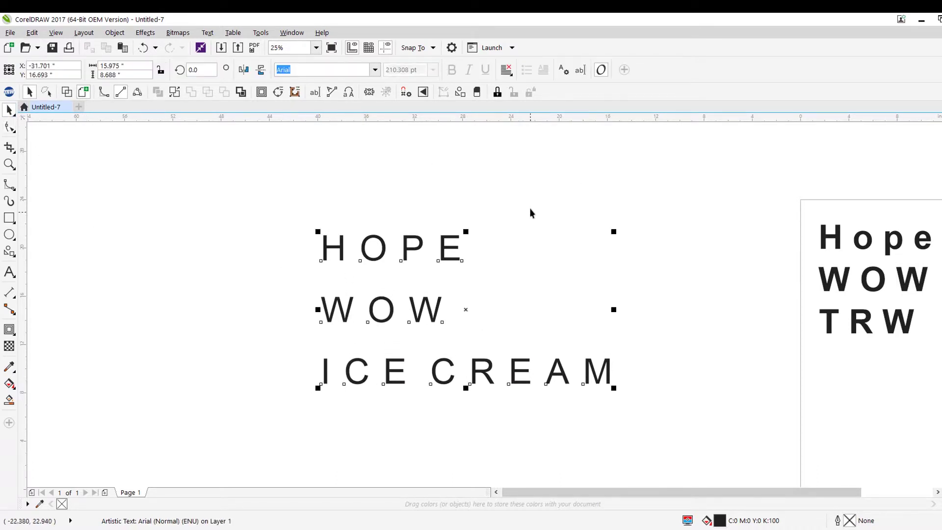
pyautogui.click(540, 206)
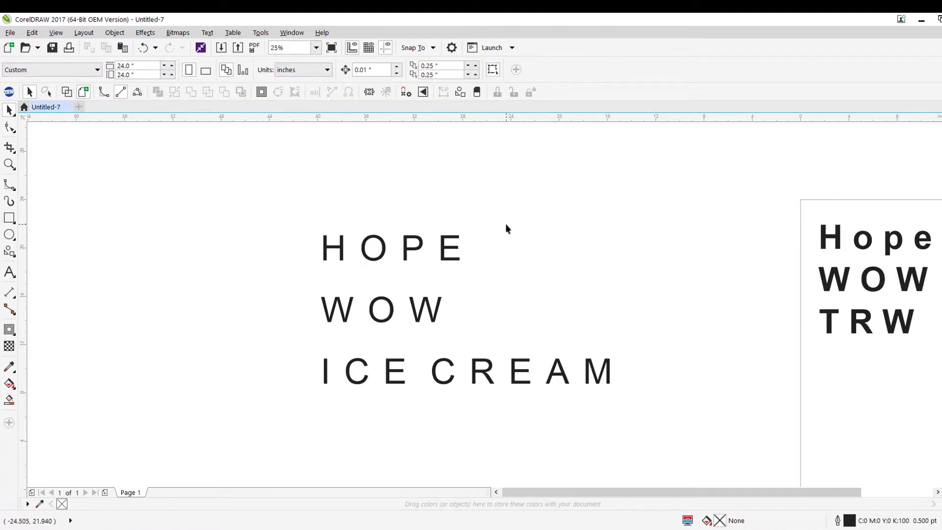
# Move the thin ABC lettering off the page into the empty area beside it and place a duplicate farther out
pyautogui.scroll(-1, 506, 228)
pyautogui.moveTo(545, 240); pyautogui.dragTo(405, 259)
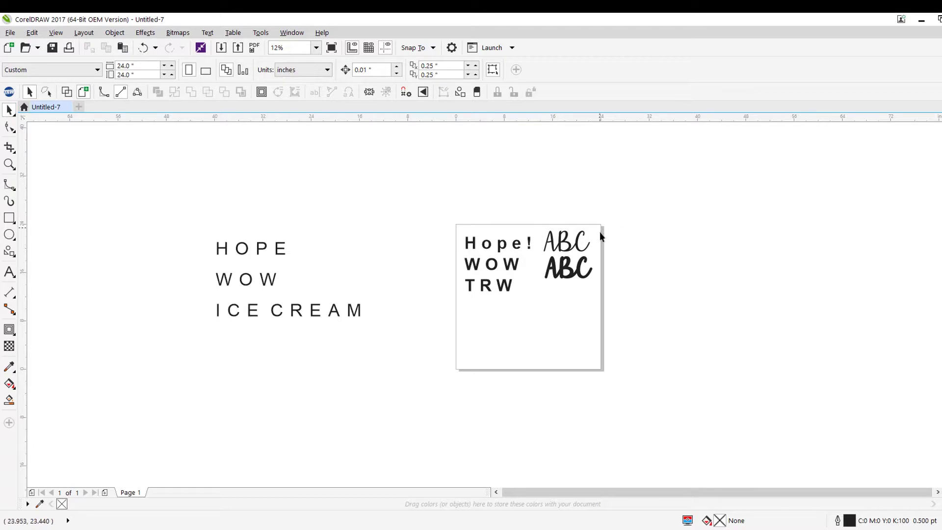
pyautogui.scroll(3, 596, 236)
pyautogui.scroll(-3, 535, 228)
pyautogui.hscroll(3, 220, 239)
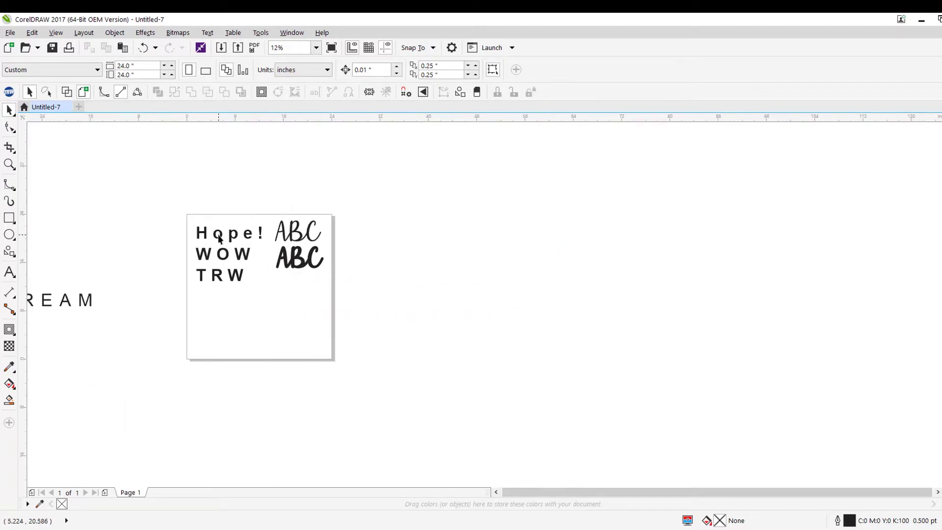
pyautogui.moveTo(318, 235); pyautogui.dragTo(586, 227)
pyautogui.click(619, 310)
pyautogui.scroll(3, 469, 221)
pyautogui.scroll(-1, 427, 168)
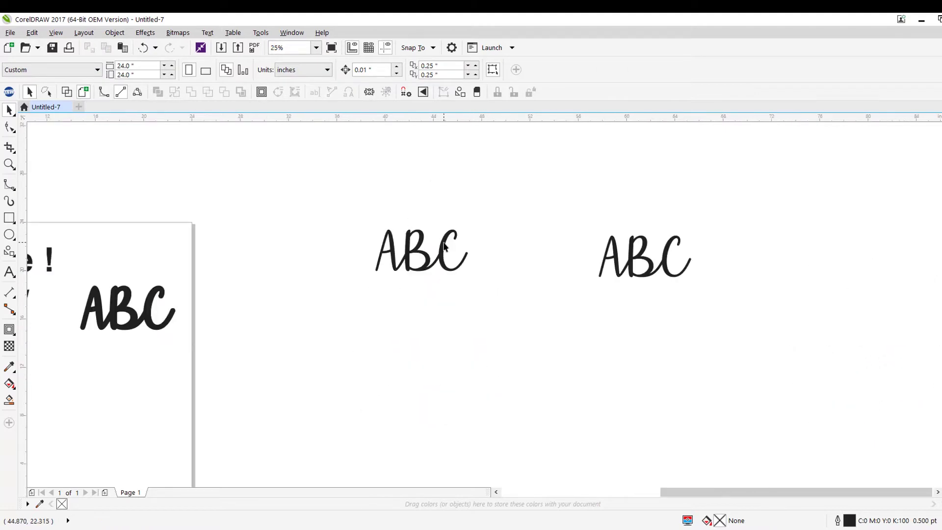
# Reposition the two thin ABC letterings to about X 42.2, Y 21.6 and X 58.9, Y 21.7 inches
pyautogui.moveTo(446, 256); pyautogui.dragTo(436, 255)
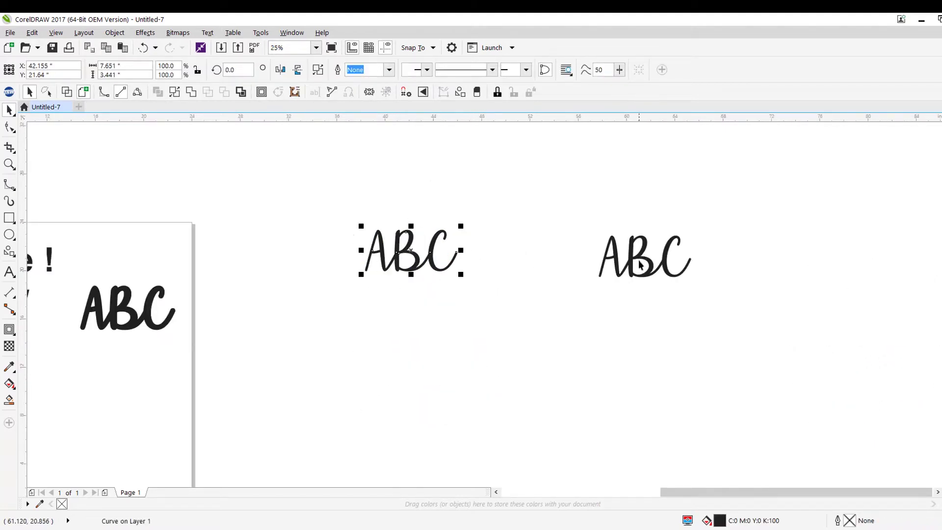
pyautogui.click(590, 254)
pyautogui.moveTo(623, 268); pyautogui.dragTo(589, 264)
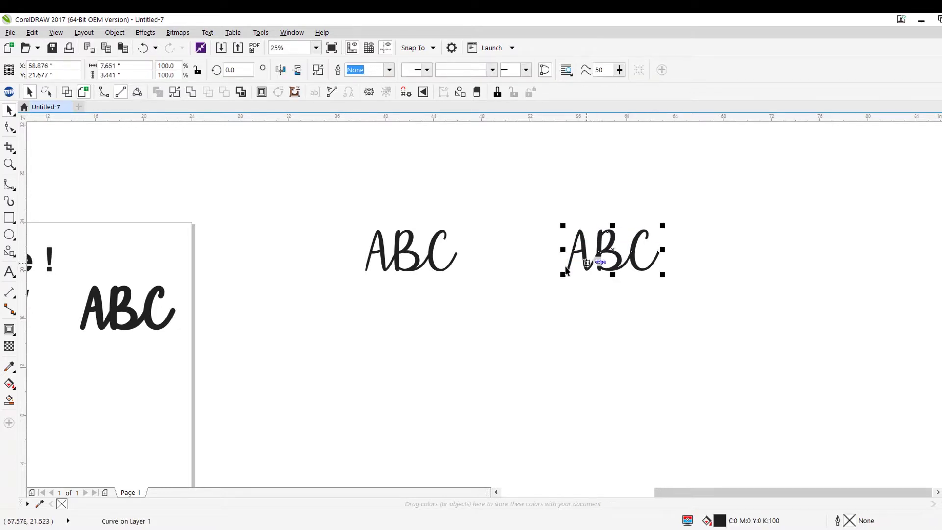
pyautogui.click(426, 265)
pyautogui.click(431, 254)
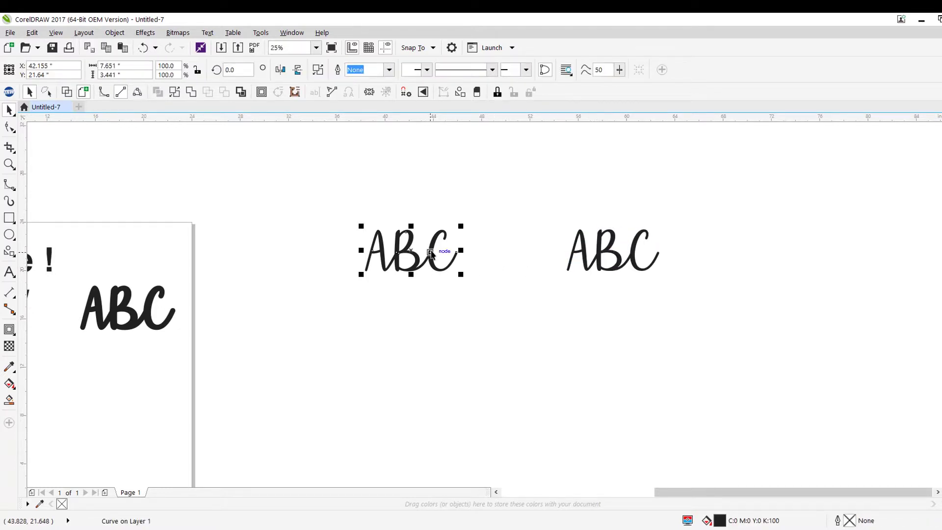
pyautogui.rightClick(431, 253)
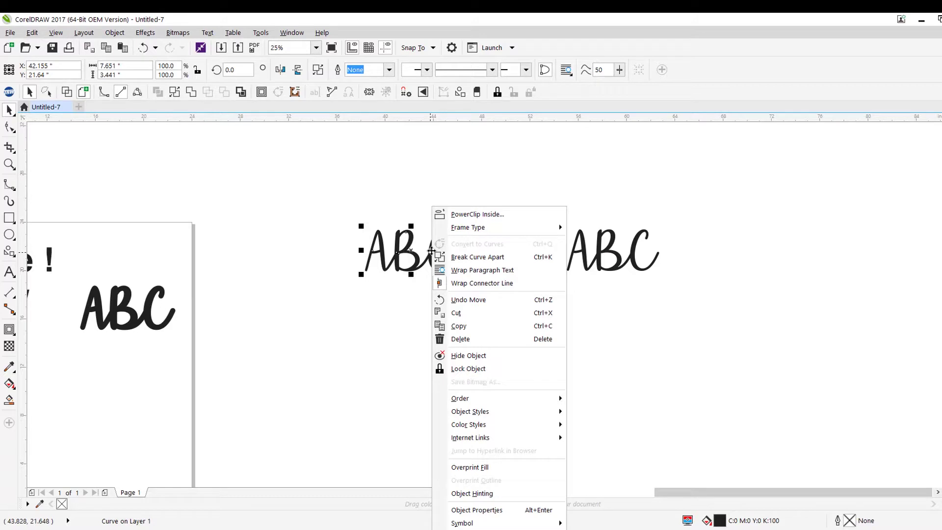
pyautogui.click(408, 248)
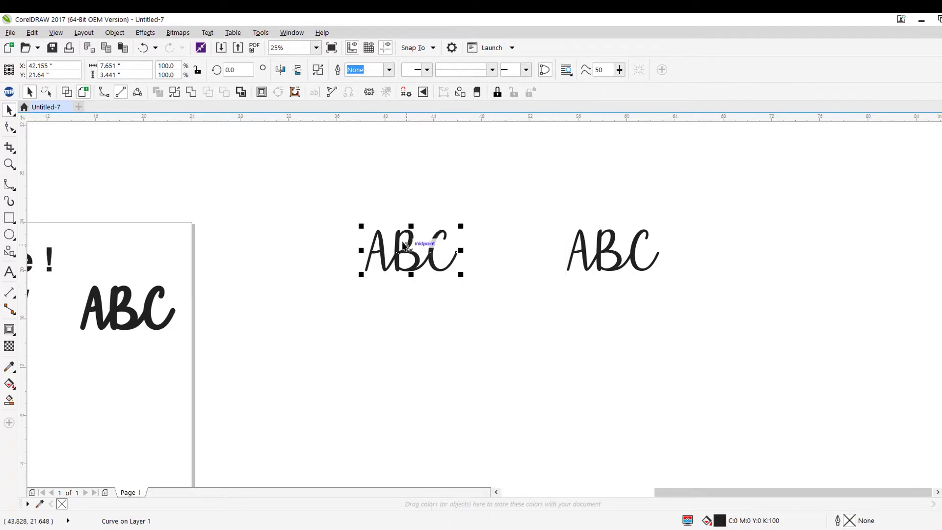
pyautogui.click(114, 32)
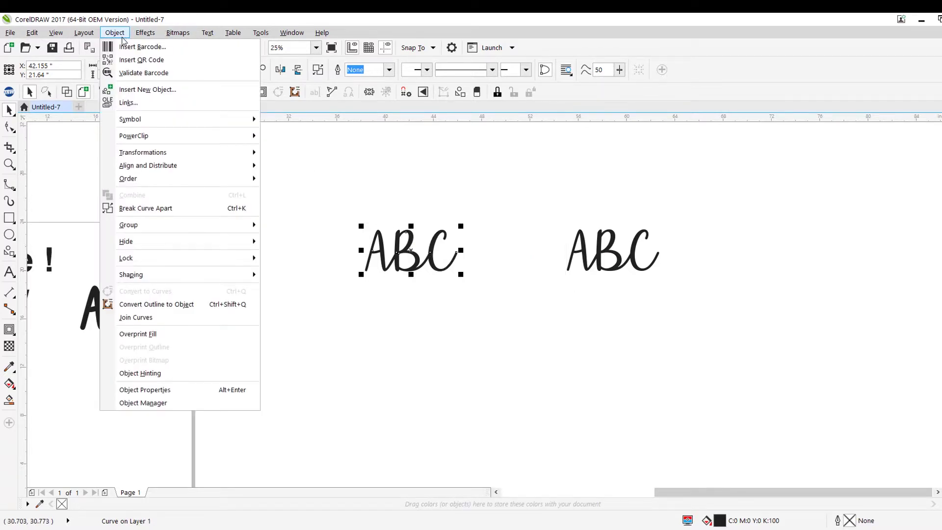
pyautogui.click(145, 33)
pyautogui.click(110, 34)
pyautogui.moveTo(146, 154)
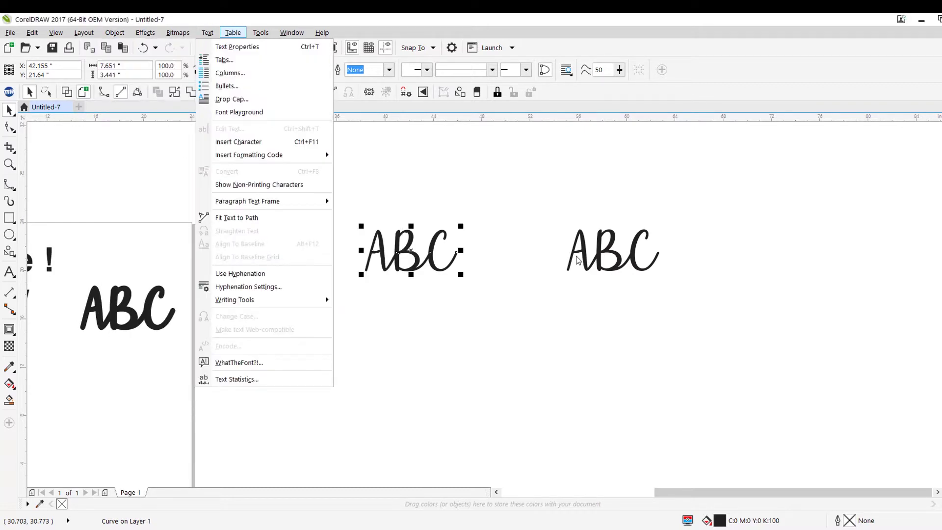
pyautogui.click(486, 206)
pyautogui.rightClick(428, 256)
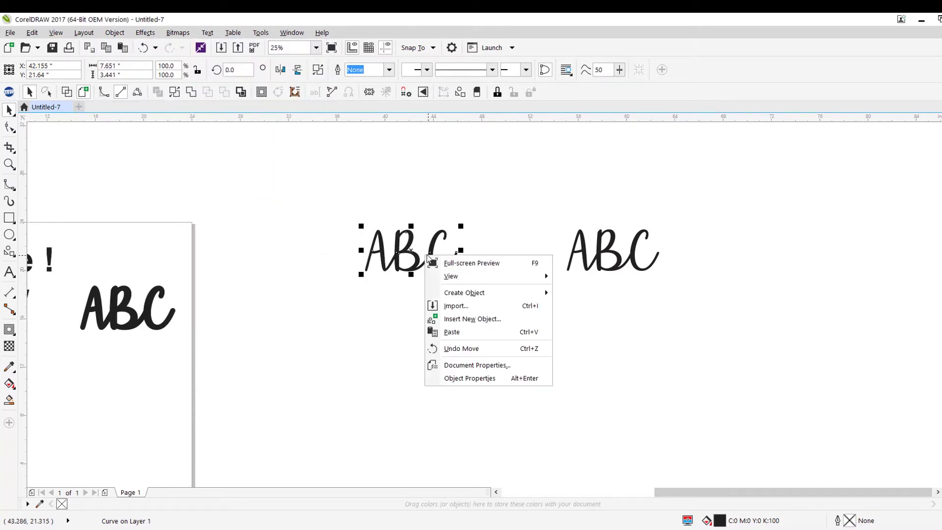
pyautogui.click(497, 222)
# Mirror the thin ABC lettering nearer the page horizontally at about 107.3% width and move it to about X 37.2, Y 22.4 inches
pyautogui.moveTo(460, 251); pyautogui.dragTo(266, 252)
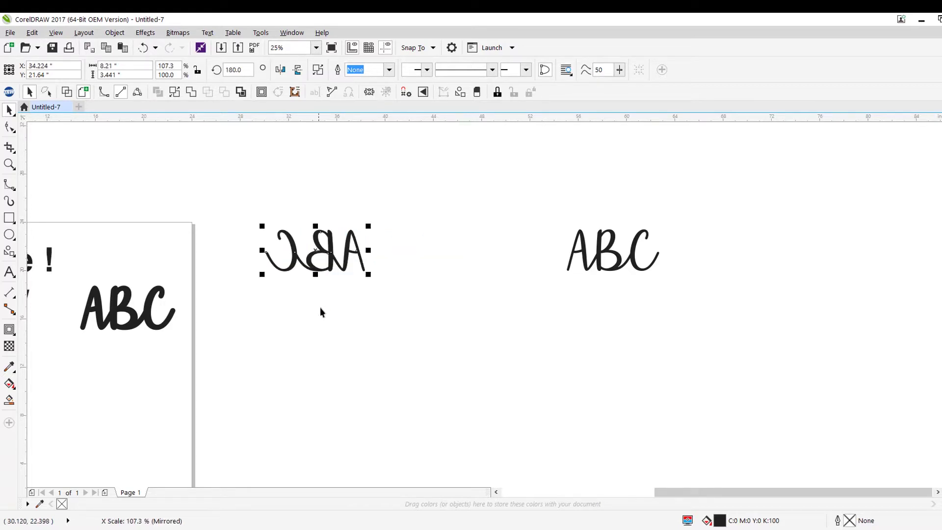
pyautogui.click(367, 277)
pyautogui.moveTo(363, 267); pyautogui.dragTo(400, 258)
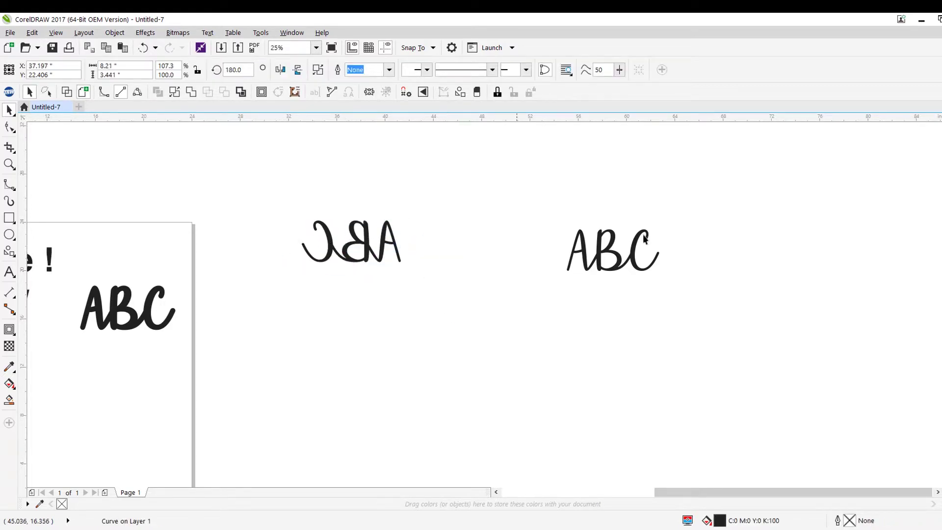
pyautogui.press('Escape')
# Move the unmirrored thin ABC lettering closer to the mirrored one and deselect it
pyautogui.moveTo(615, 264); pyautogui.dragTo(525, 248)
pyautogui.click(559, 339)
pyautogui.click(549, 353)
# Examine the overlapping letter outlines of both thin ABC letterings in wireframe view and return to the filled view
pyautogui.hotkey('shift', 'F9')
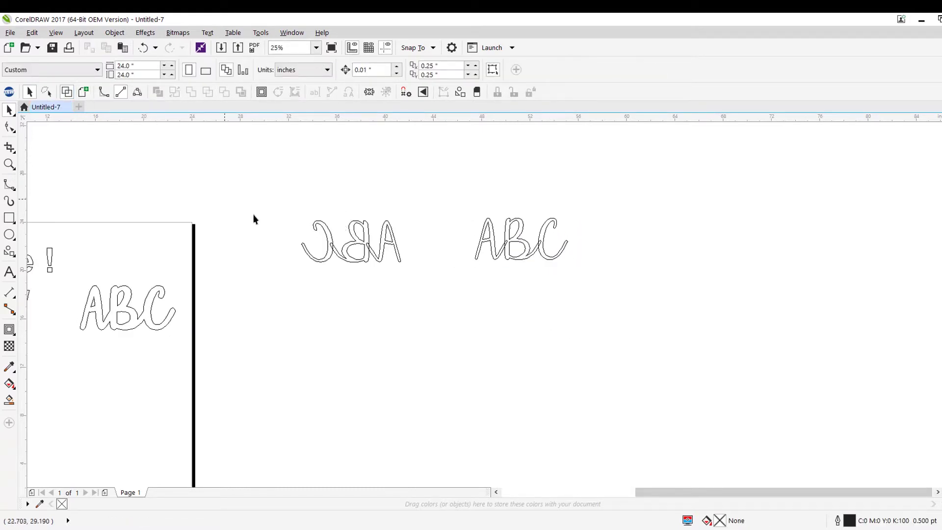
pyautogui.scroll(1, 370, 236)
pyautogui.scroll(2, 373, 261)
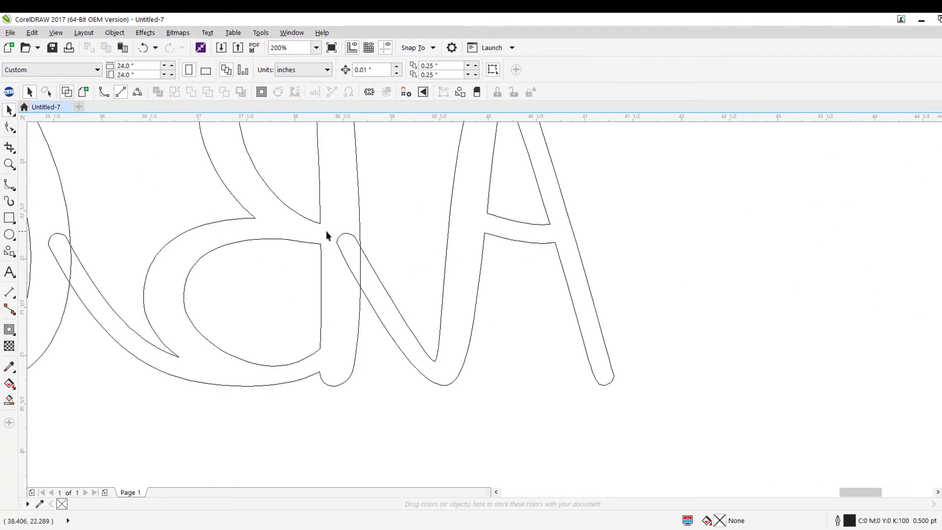
pyautogui.scroll(-2, 349, 262)
pyautogui.scroll(2, 627, 261)
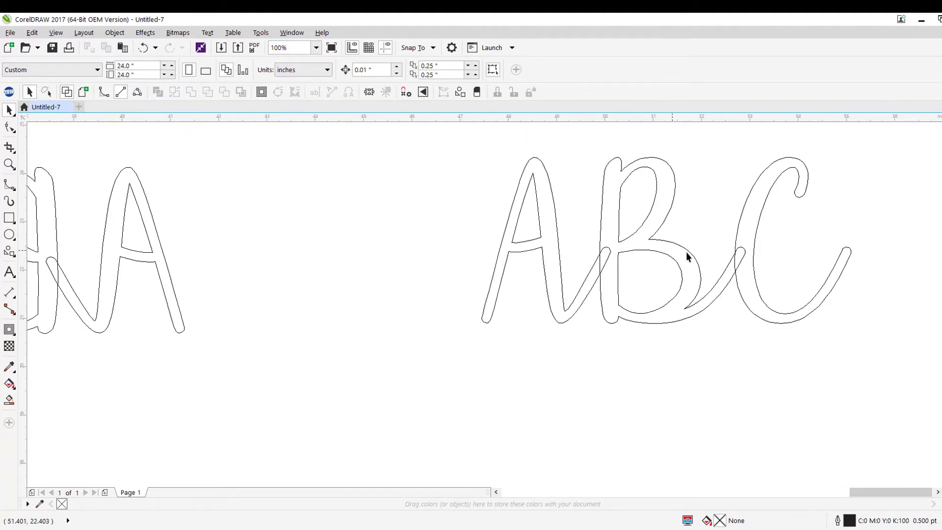
pyautogui.scroll(-1, 746, 261)
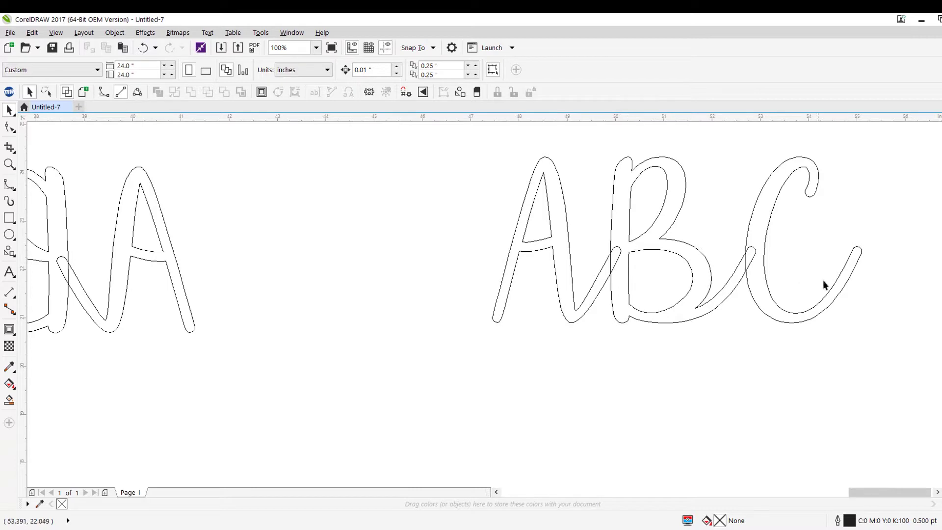
pyautogui.scroll(-2, 174, 203)
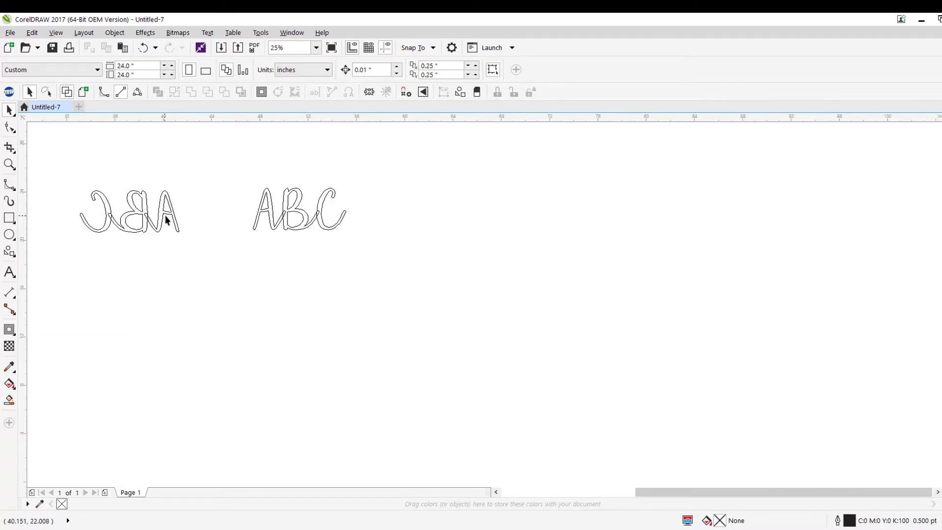
pyautogui.click(84, 92)
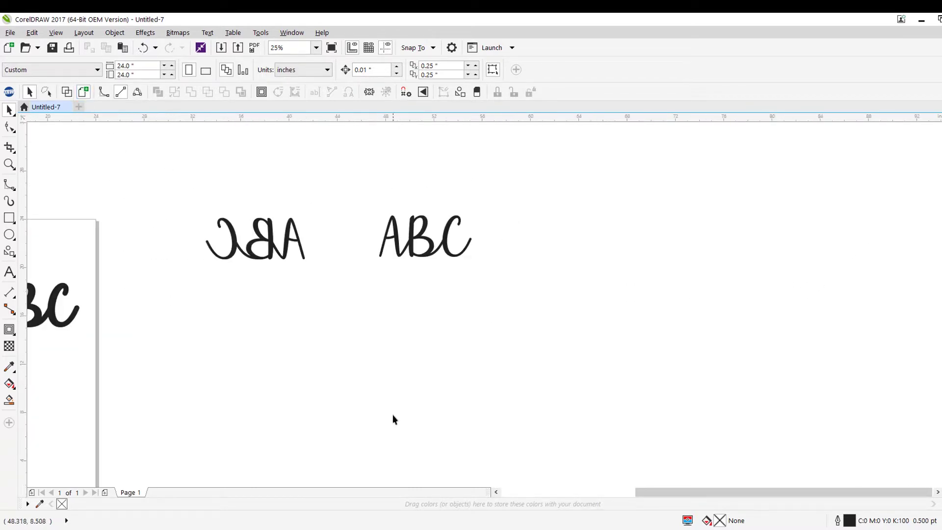
# Select the mirrored ABC lettering, compare its wireframe and filled views twice, and deselect it
pyautogui.click(271, 249)
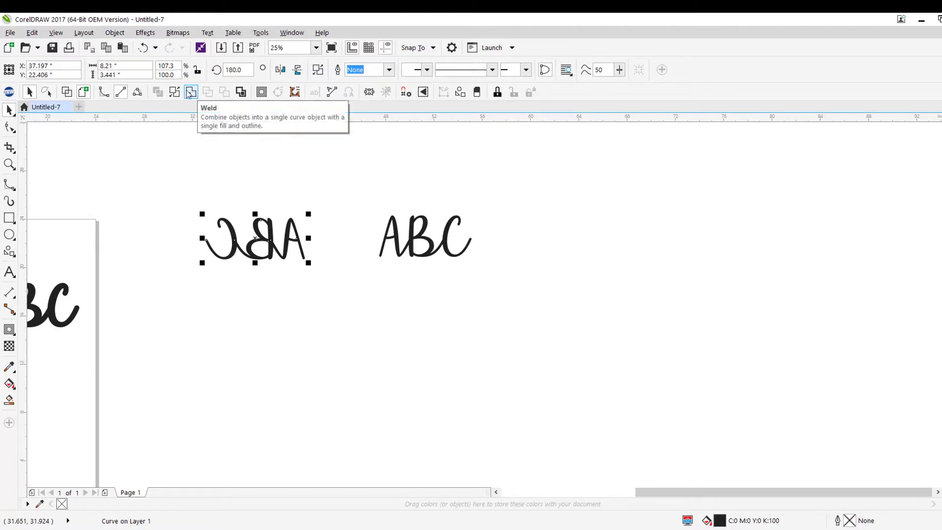
pyautogui.click(66, 92)
pyautogui.click(84, 92)
pyautogui.click(67, 92)
pyautogui.click(83, 93)
pyautogui.click(359, 263)
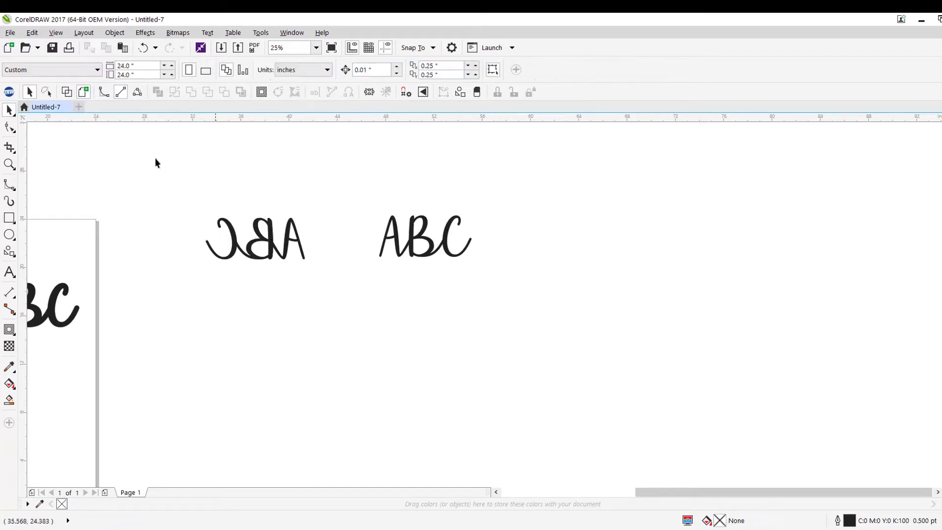
# Show the drawing in wireframe view and weld the overlapping letters of the mirrored ABC into one outline
pyautogui.click(66, 91)
pyautogui.moveTo(187, 209); pyautogui.dragTo(325, 296)
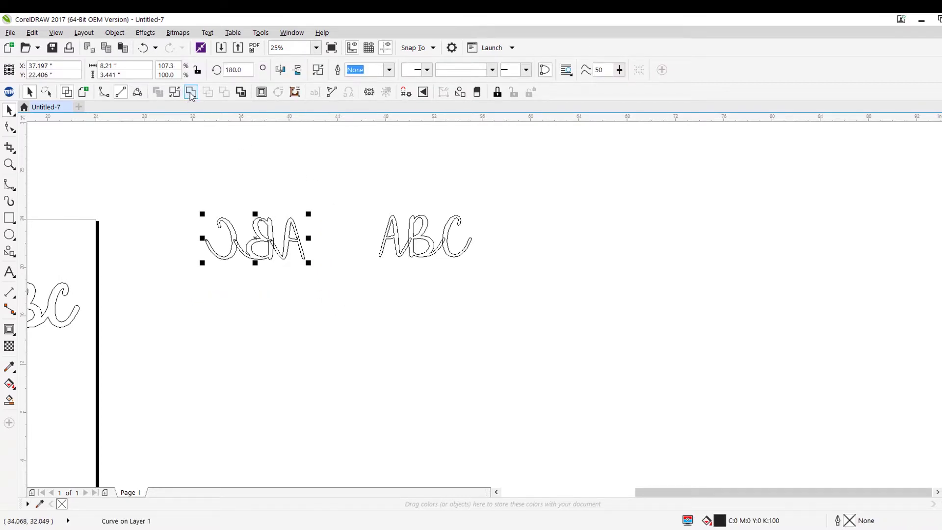
pyautogui.click(265, 236)
pyautogui.scroll(2, 282, 289)
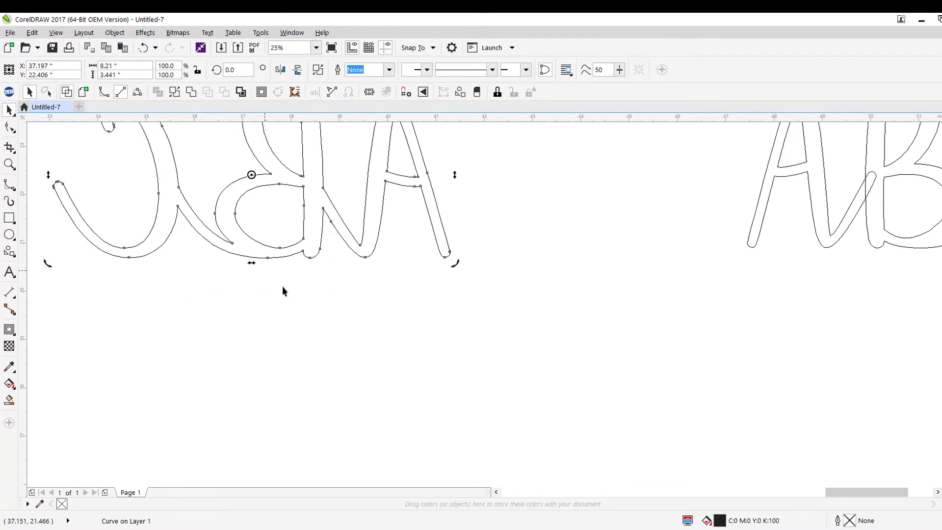
pyautogui.scroll(-1, 637, 267)
# Weld the overlapping letters of the unmirrored ABC beside it and restore the filled display view
pyautogui.click(754, 220)
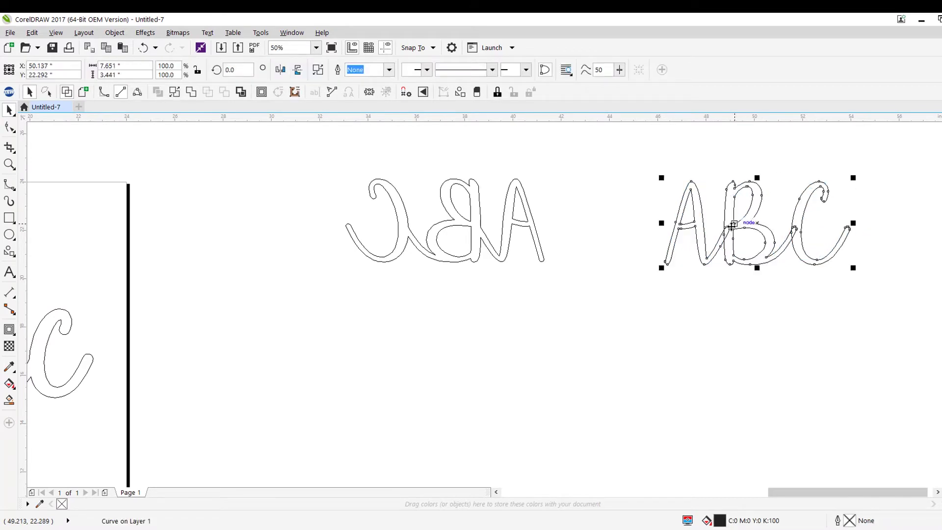
pyautogui.click(200, 98)
pyautogui.click(593, 346)
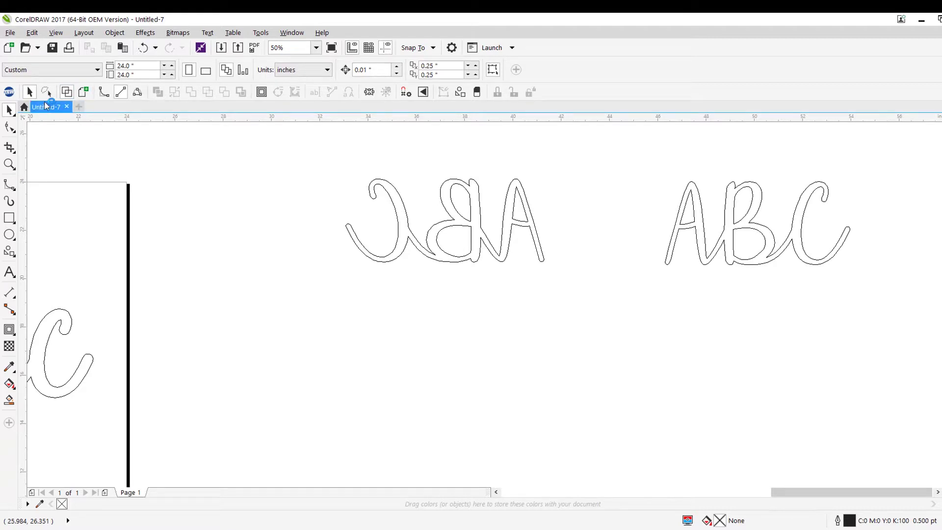
pyautogui.click(83, 91)
pyautogui.scroll(-2, 461, 223)
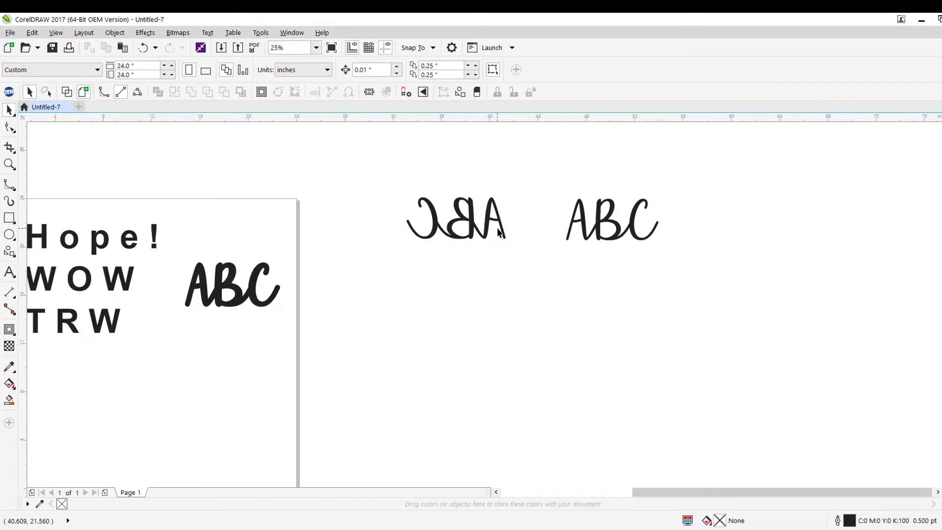
# Delete all existing lettering, both around the page and on it, to leave an empty drawing
pyautogui.scroll(-2, 527, 231)
pyautogui.moveTo(457, 205); pyautogui.dragTo(637, 267)
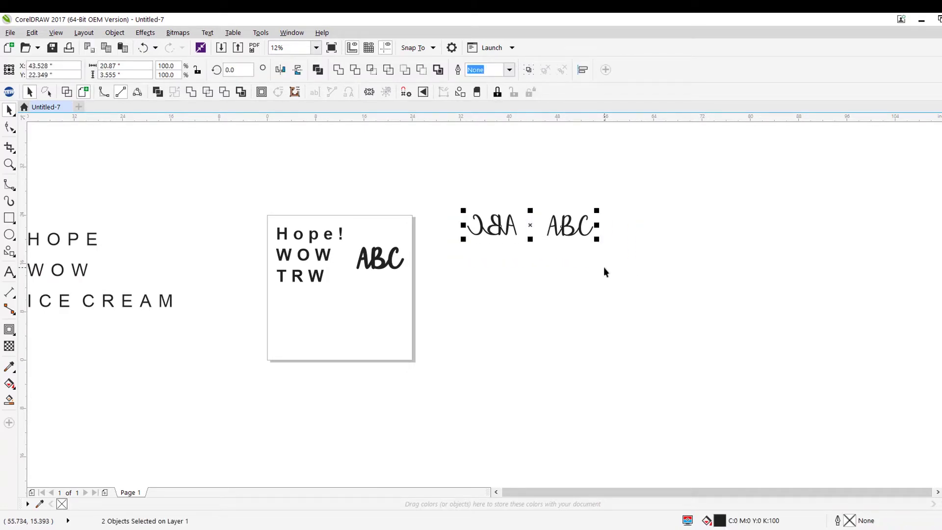
pyautogui.moveTo(522, 321); pyautogui.dragTo(602, 339)
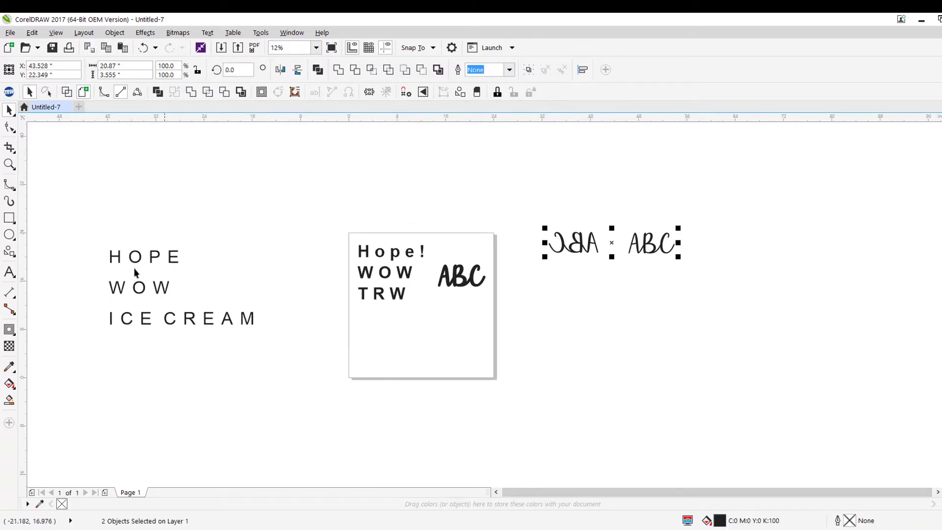
pyautogui.moveTo(298, 389); pyautogui.dragTo(298, 398)
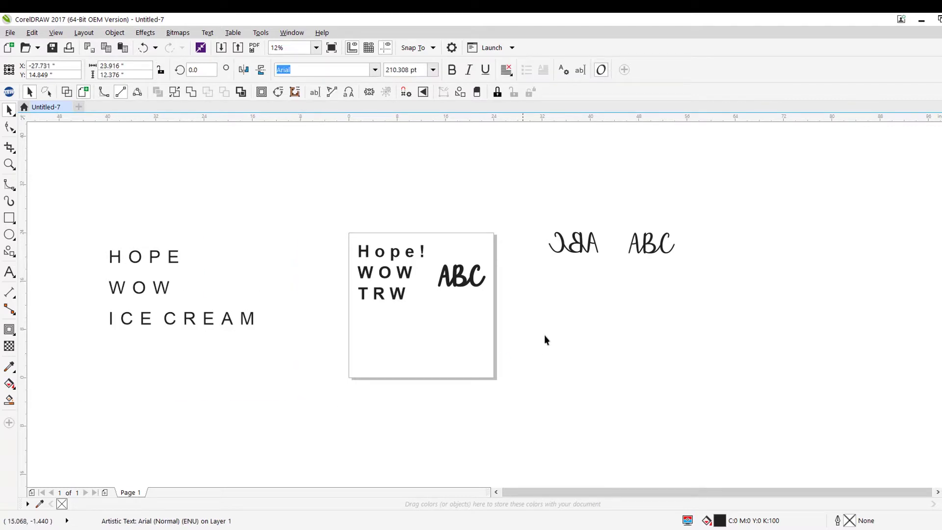
pyautogui.press('Delete')
pyautogui.moveTo(561, 216); pyautogui.dragTo(795, 311)
pyautogui.press('Delete')
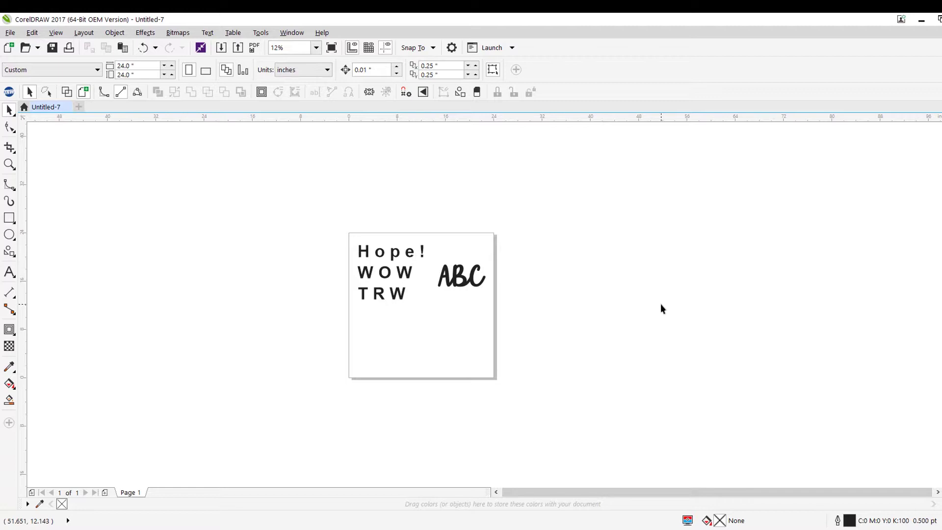
pyautogui.moveTo(288, 183); pyautogui.dragTo(550, 363)
pyautogui.press('Delete')
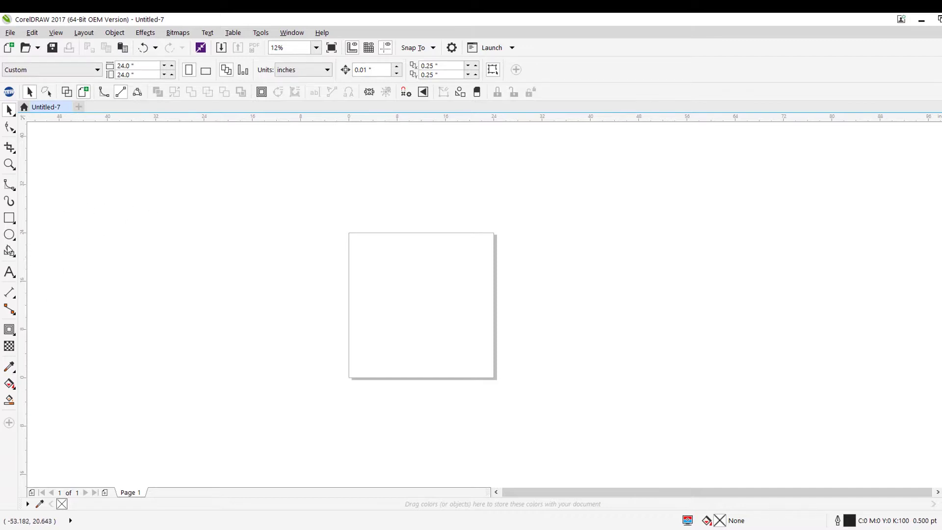
# Draw an ellipse about 15.2 by 8.25 inches on the upper part of the page and activate the Text tool
pyautogui.click(10, 236)
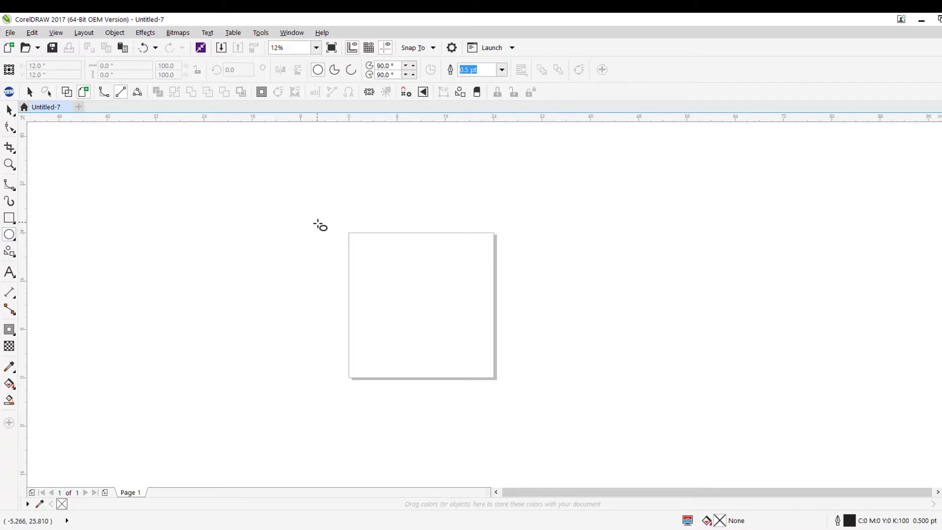
pyautogui.moveTo(399, 256)
pyautogui.mouseDown()
pyautogui.moveTo(363, 251)
pyautogui.moveTo(358, 270)
pyautogui.moveTo(408, 329)
pyautogui.moveTo(421, 303)
pyautogui.mouseUp()
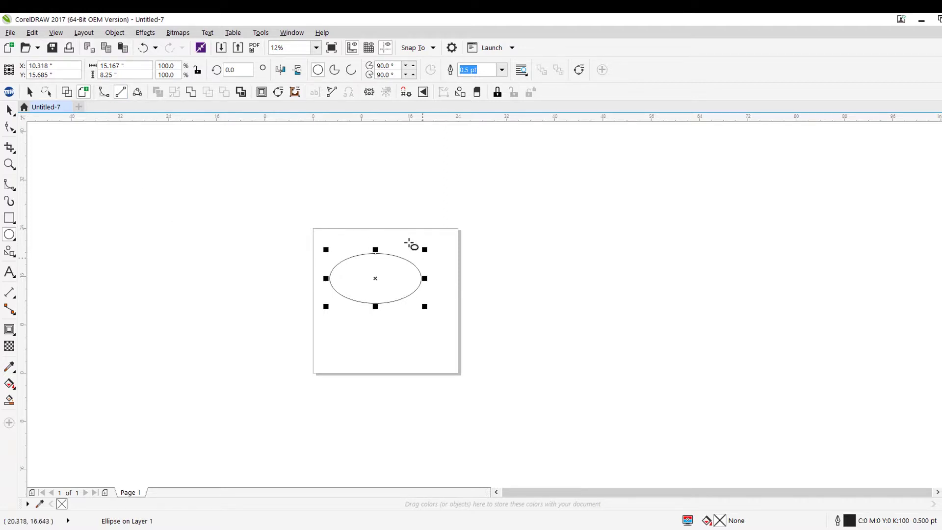
pyautogui.click(9, 271)
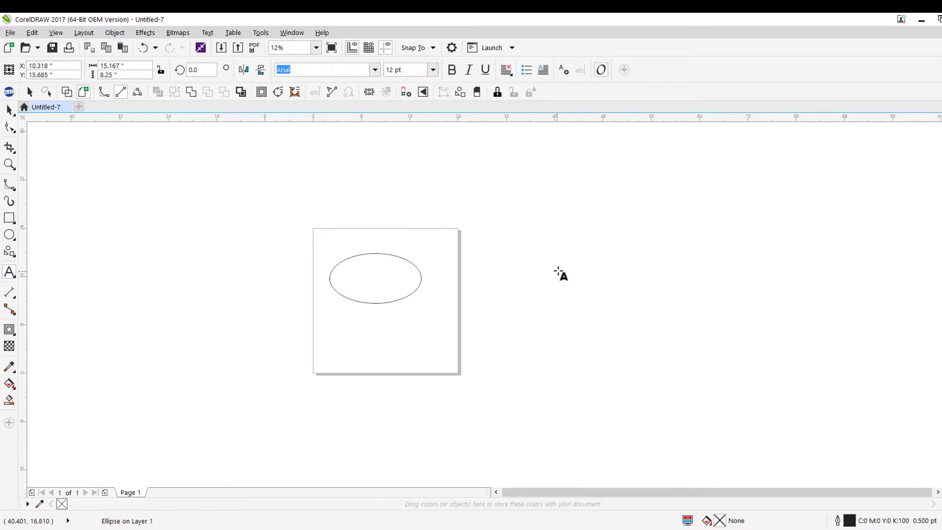
pyautogui.scroll(1, 564, 267)
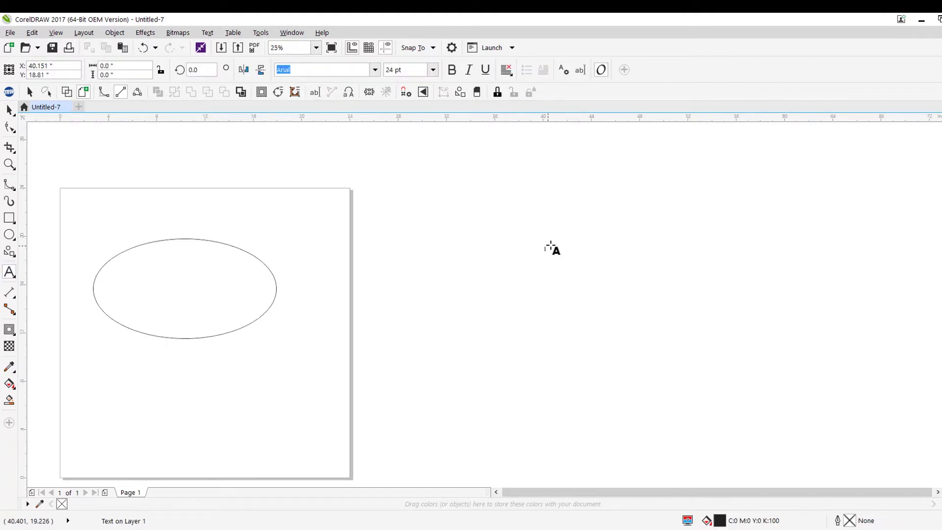
pyautogui.click(432, 70)
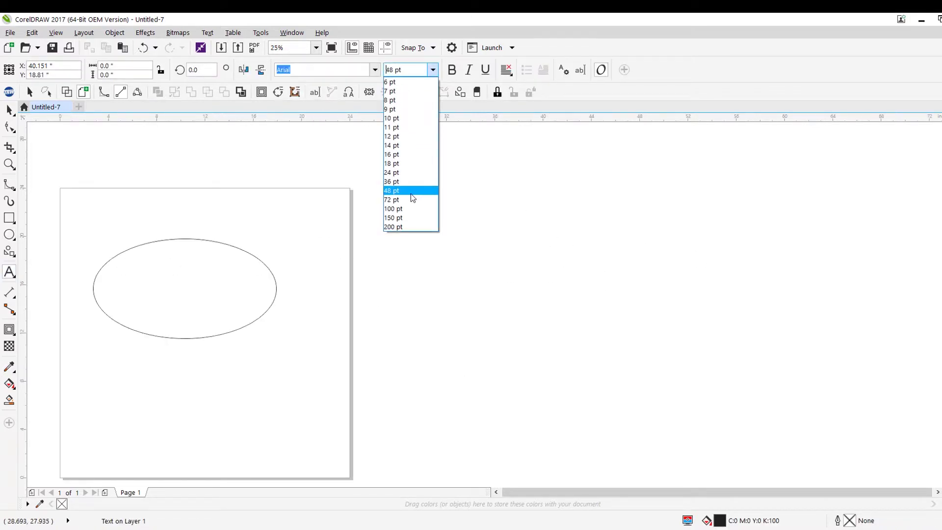
pyautogui.click(412, 193)
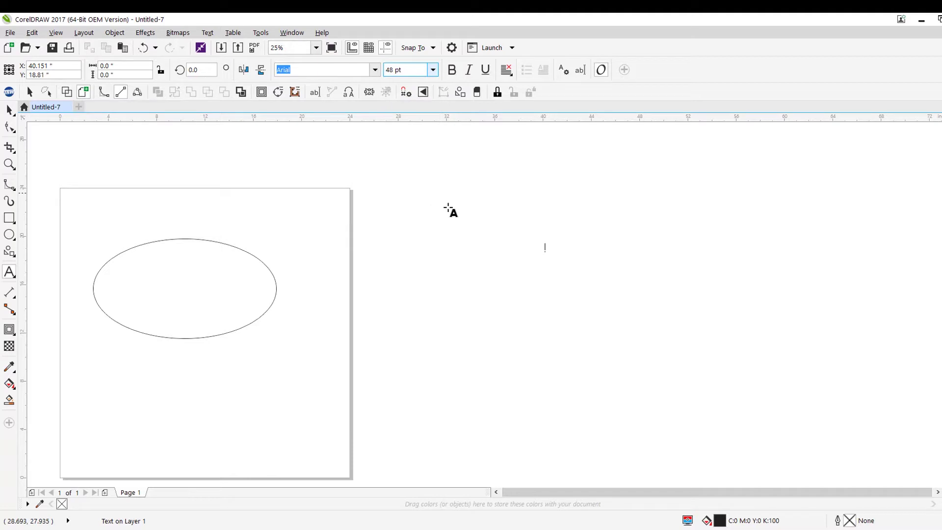
pyautogui.click(432, 70)
pyautogui.click(414, 217)
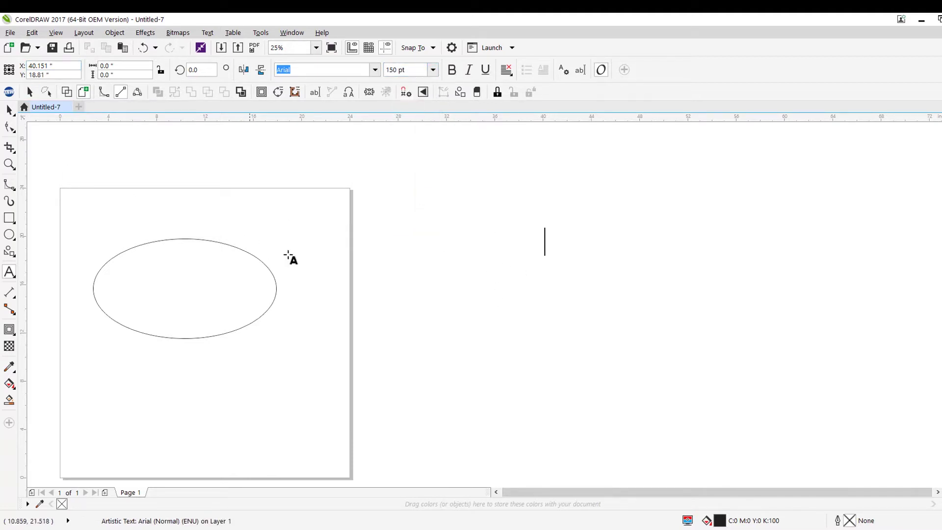
pyautogui.click(564, 286)
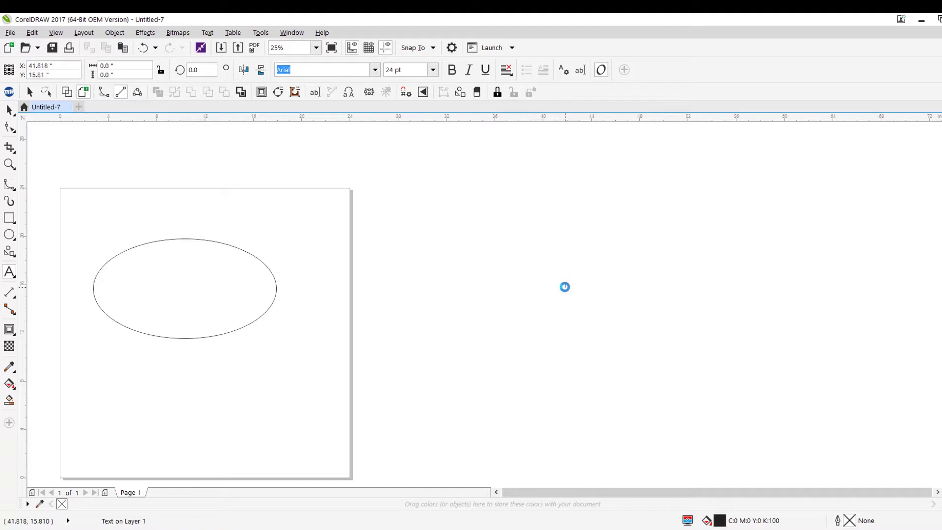
# Add the artistic text "FIT TEXT TO PATH" beside the page and enlarge it to about 20.5 inches wide
pyautogui.click(555, 261)
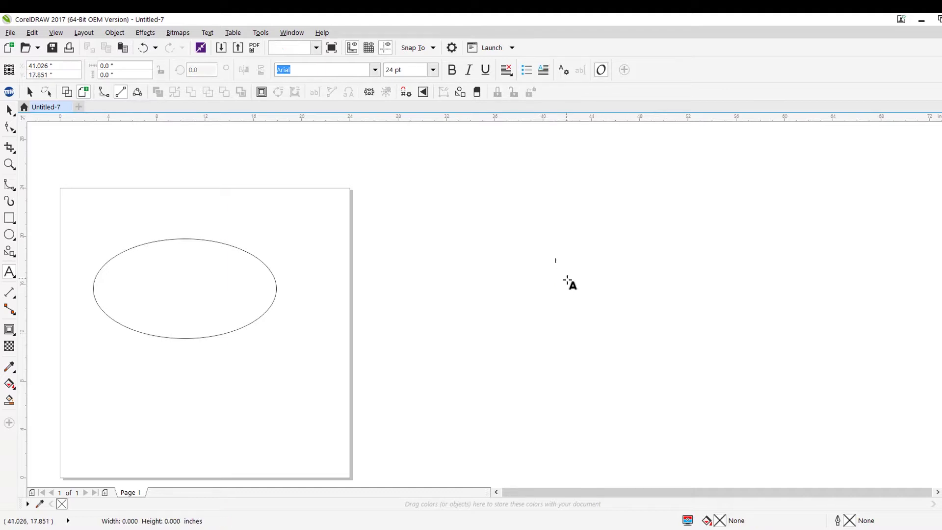
pyautogui.write('ro')
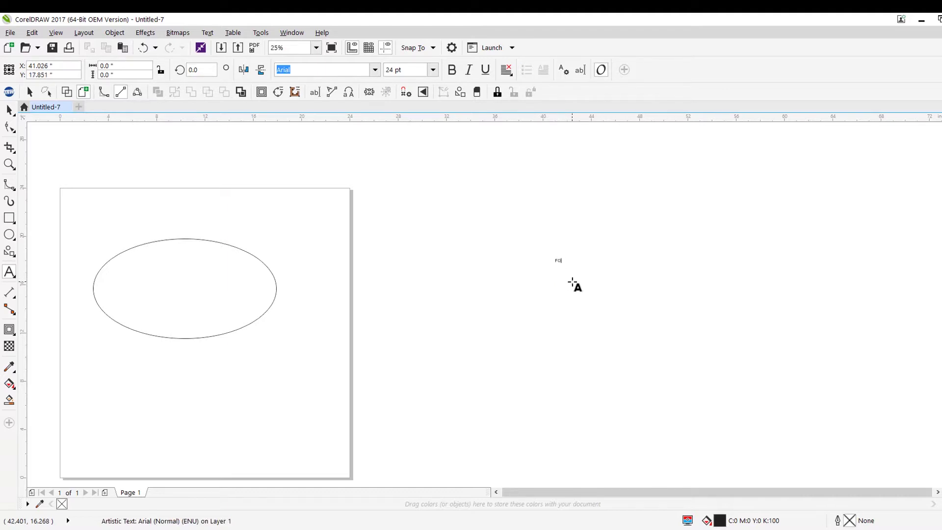
pyautogui.press('BackSpace')
pyautogui.click(562, 261)
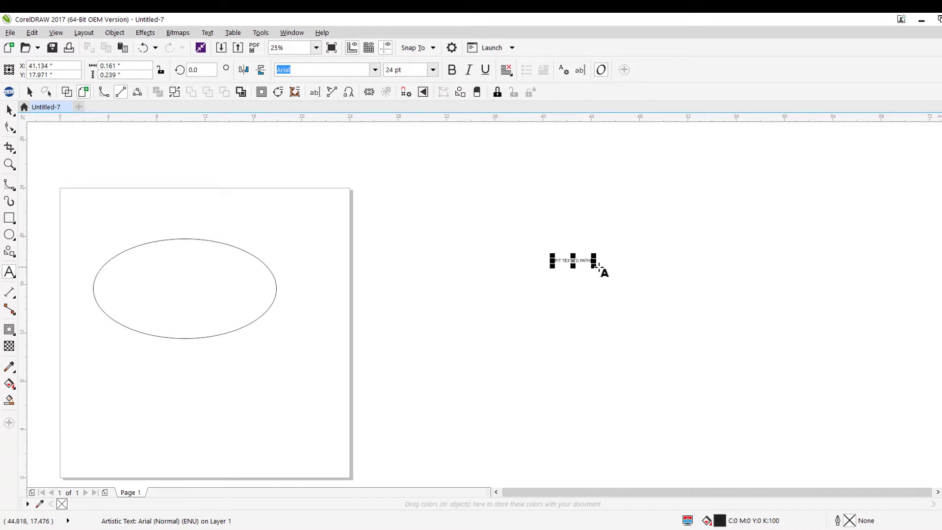
pyautogui.moveTo(594, 267); pyautogui.dragTo(807, 361)
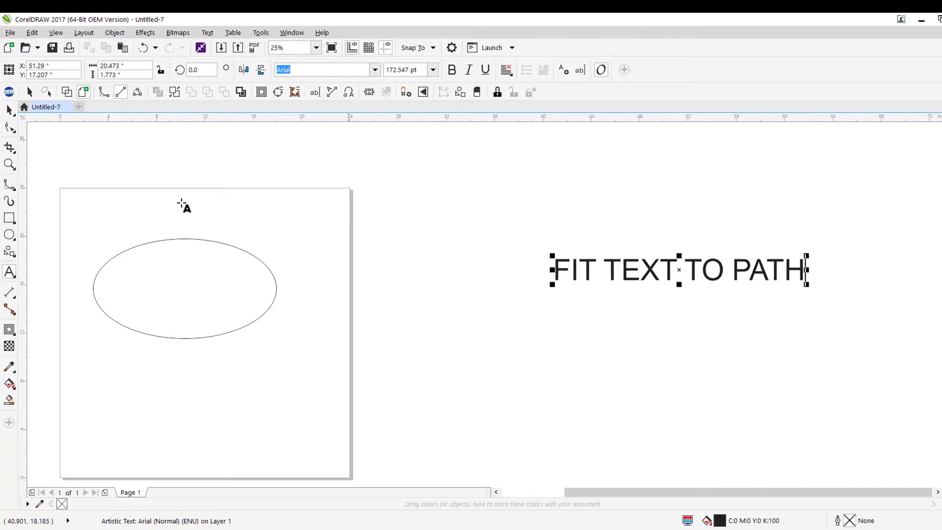
pyautogui.click(13, 109)
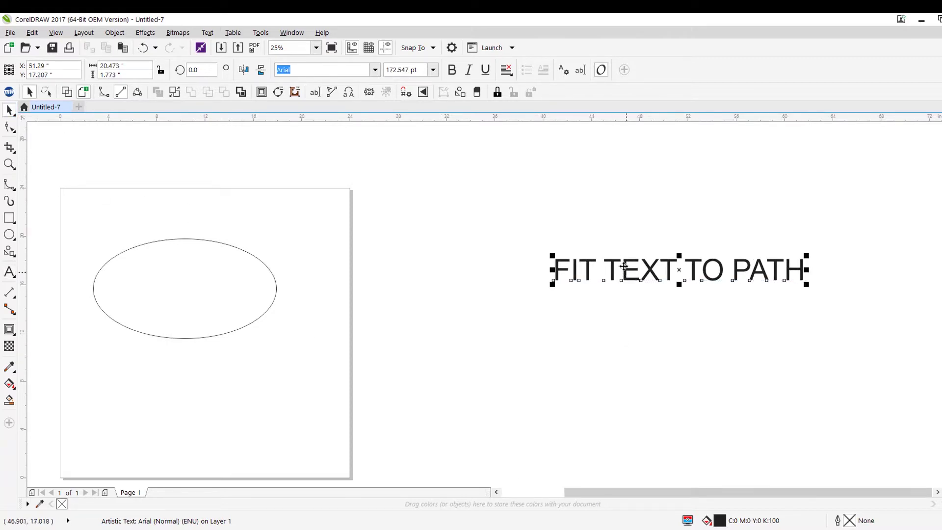
pyautogui.click(629, 208)
# Move the ellipse toward the page's middle and place the FIT TEXT TO PATH text on the page just above it
pyautogui.moveTo(263, 278); pyautogui.dragTo(287, 279)
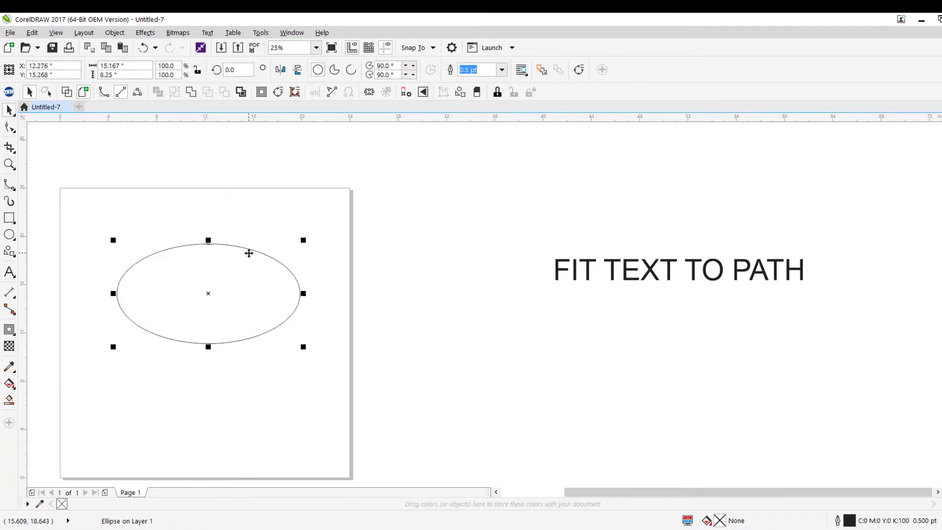
pyautogui.moveTo(591, 268); pyautogui.dragTo(565, 251)
pyautogui.click(564, 251)
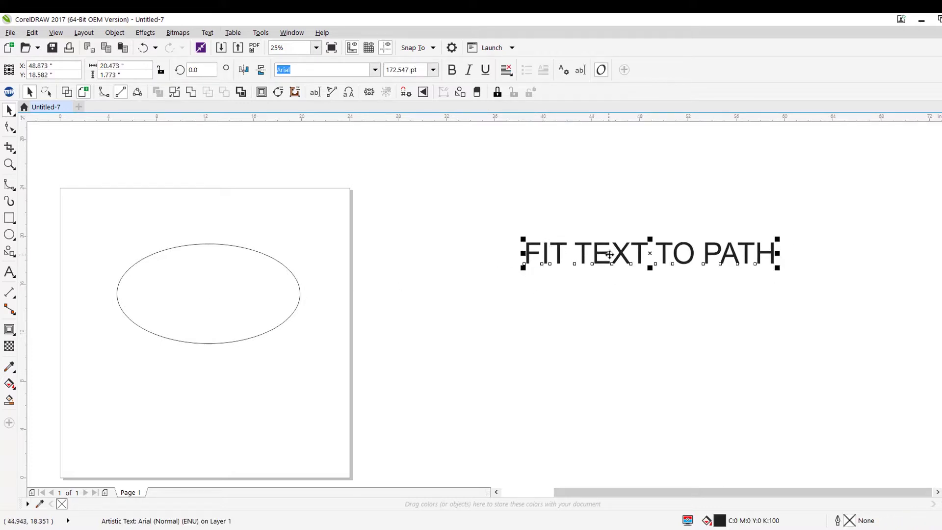
pyautogui.moveTo(587, 253); pyautogui.dragTo(153, 219)
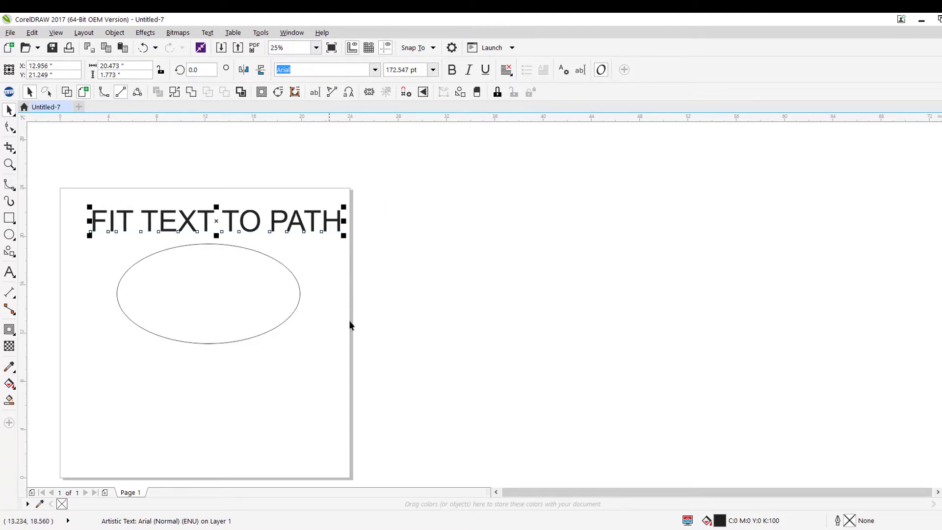
# Enlarge the ellipse proportionally to about 19.9 by 10.8 inches and position it centrally below the text
pyautogui.moveTo(294, 302); pyautogui.dragTo(302, 301)
pyautogui.moveTo(311, 345); pyautogui.dragTo(367, 376)
pyautogui.moveTo(334, 260); pyautogui.dragTo(287, 284)
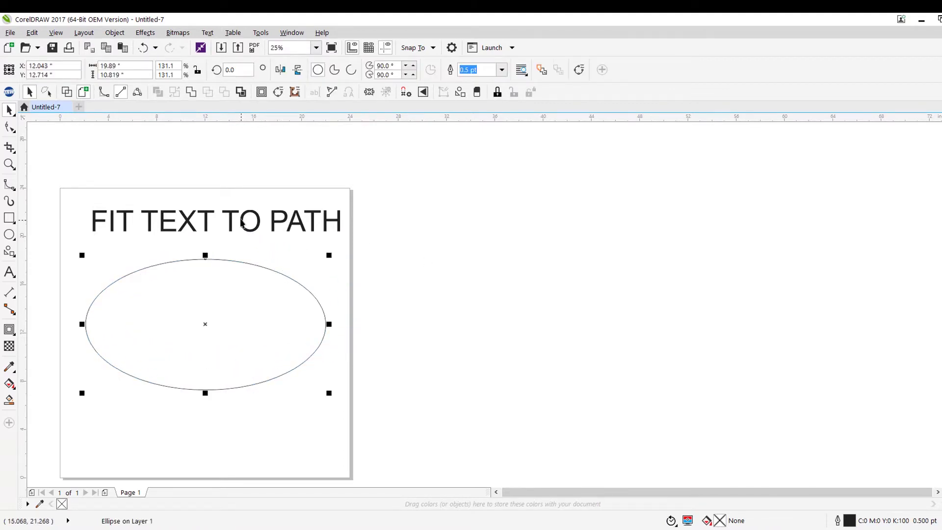
# Fit the FIT TEXT TO PATH text along the outside of the ellipse's upper curve, offset about 0.5 inch
pyautogui.click(243, 223)
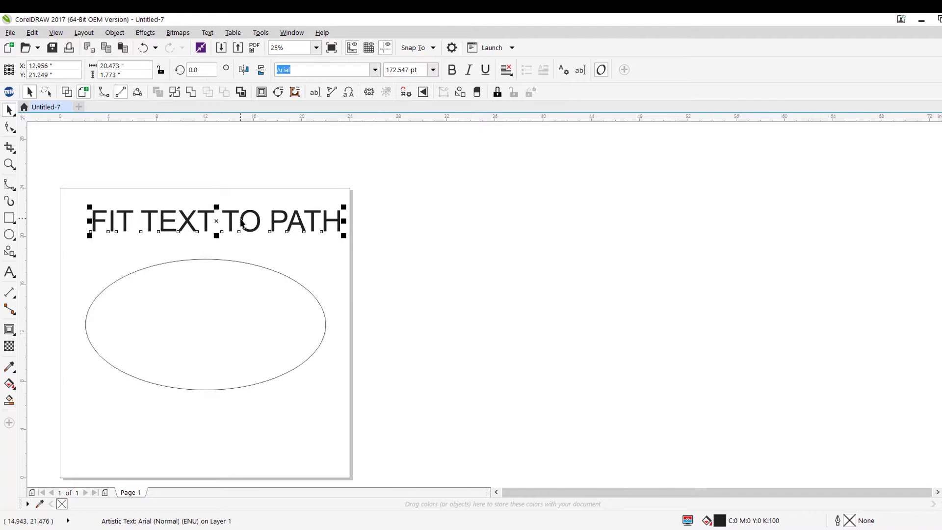
pyautogui.click(332, 93)
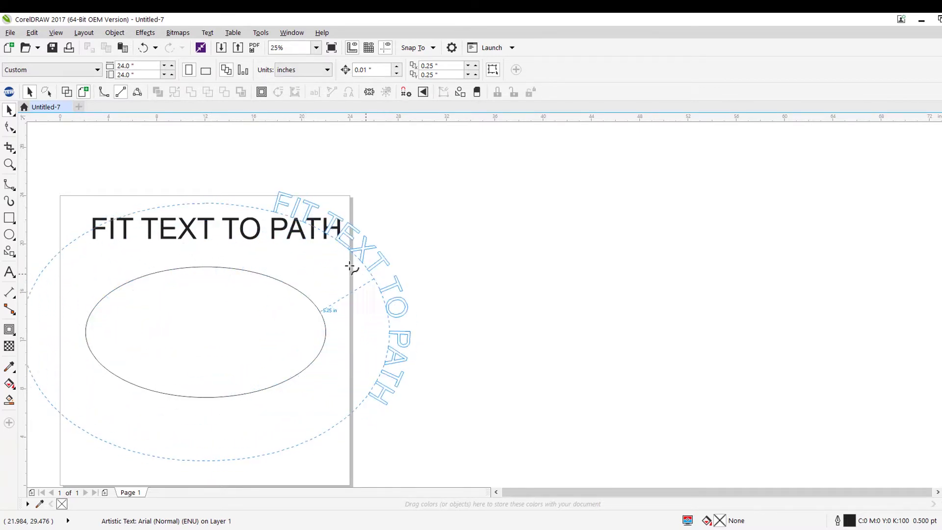
pyautogui.click(217, 262)
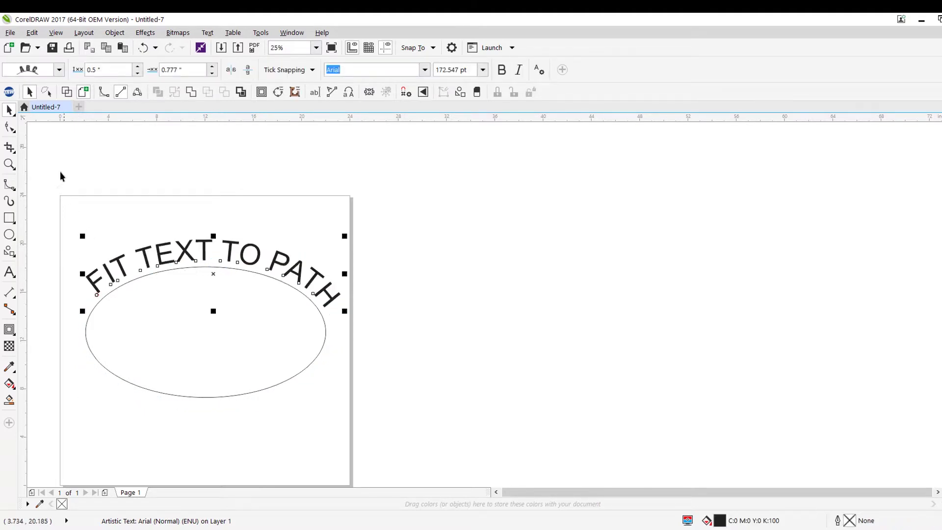
pyautogui.click(60, 153)
# Add the artistic text "TRW" in the empty area beside the page
pyautogui.click(4, 272)
pyautogui.click(428, 311)
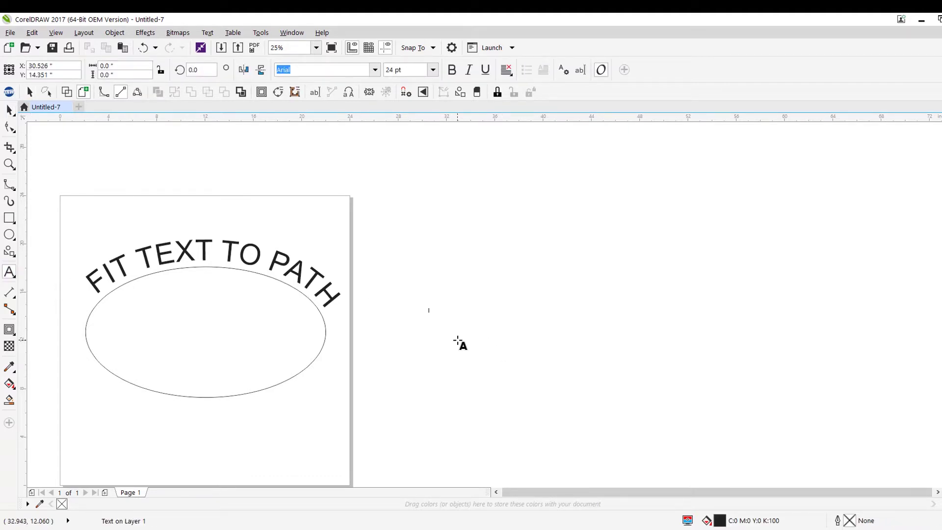
pyautogui.write('TR')
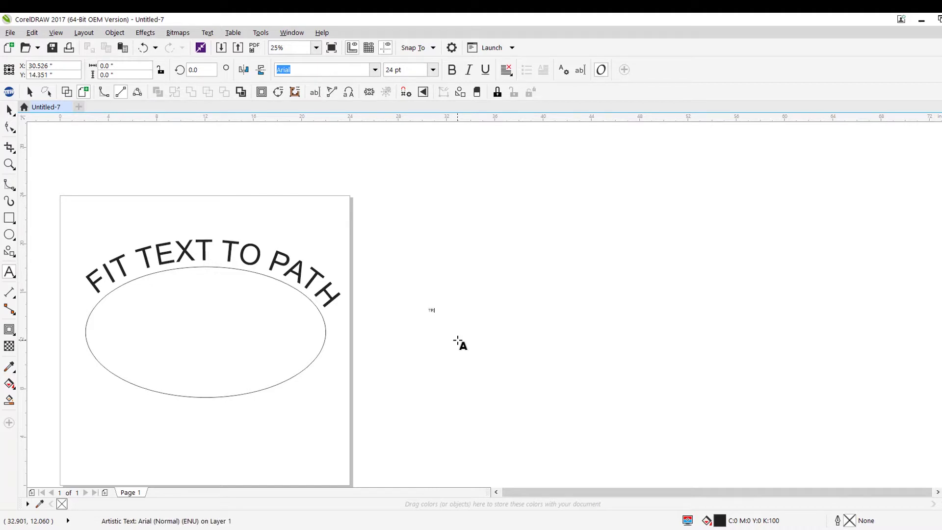
pyautogui.click(9, 110)
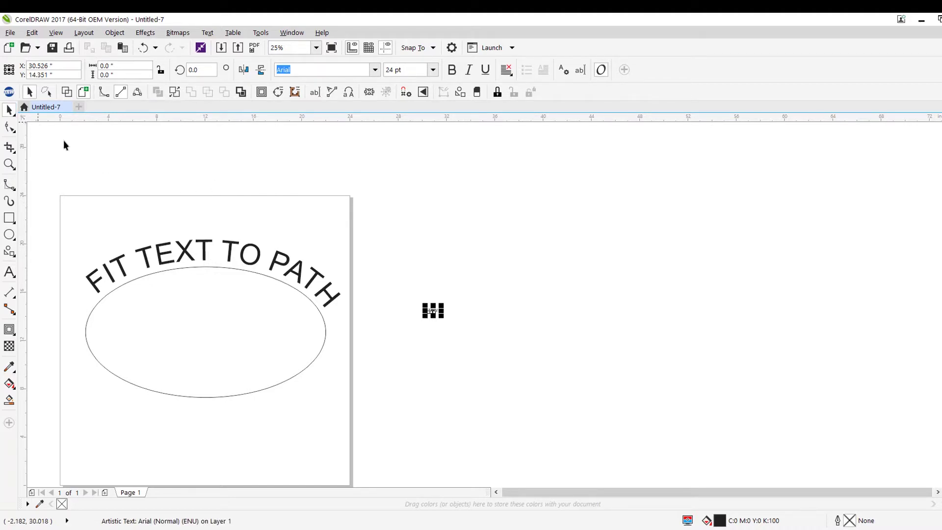
# Enlarge the TRW text to about 8.2 inches wide and place it on the page centred below the ellipse
pyautogui.moveTo(441, 315); pyautogui.dragTo(532, 405)
pyautogui.click(531, 406)
pyautogui.moveTo(442, 339); pyautogui.dragTo(196, 436)
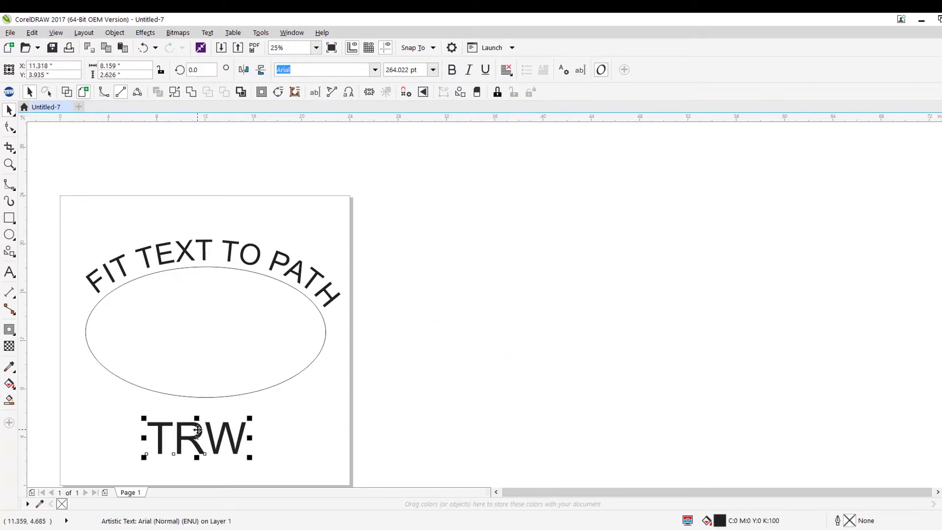
pyautogui.click(646, 433)
pyautogui.scroll(-1, 645, 434)
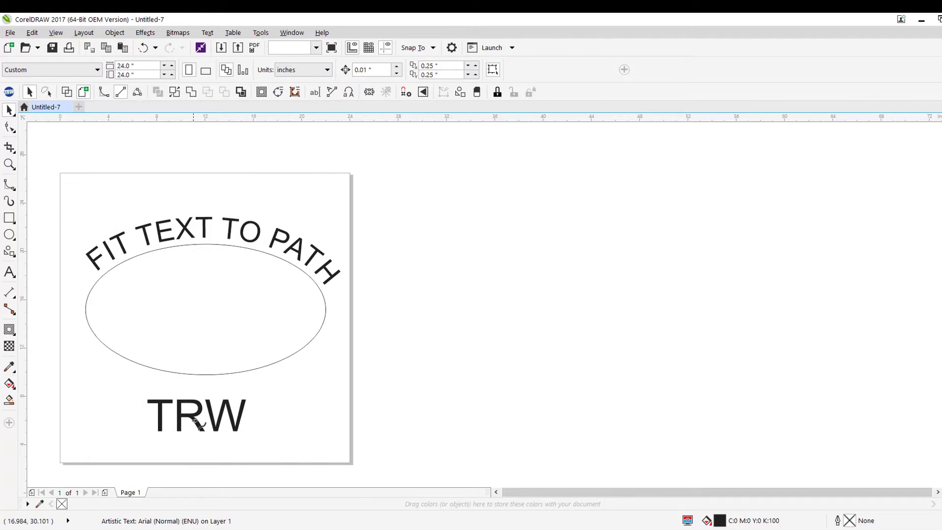
# Fit the TRW text to the ellipse's lower curve and mirror it vertically and horizontally to read upright inside the ellipse
pyautogui.click(205, 373)
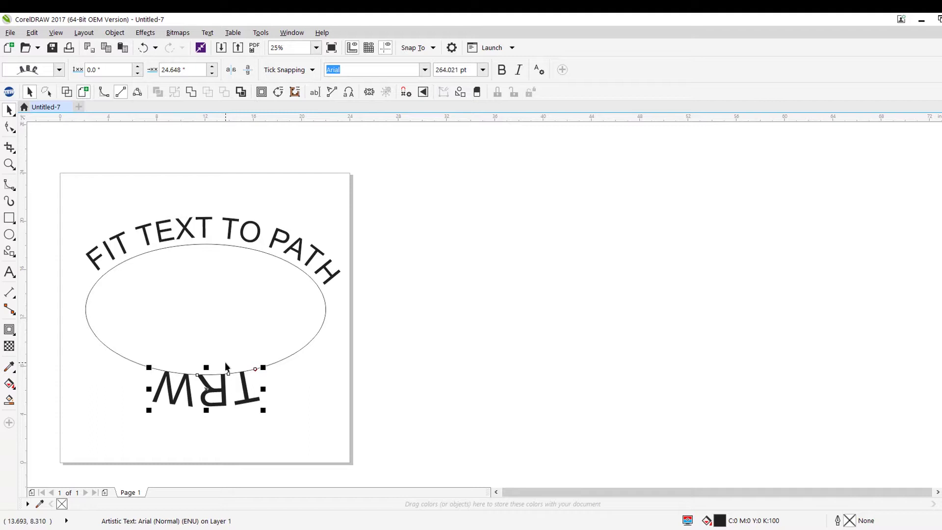
pyautogui.click(247, 73)
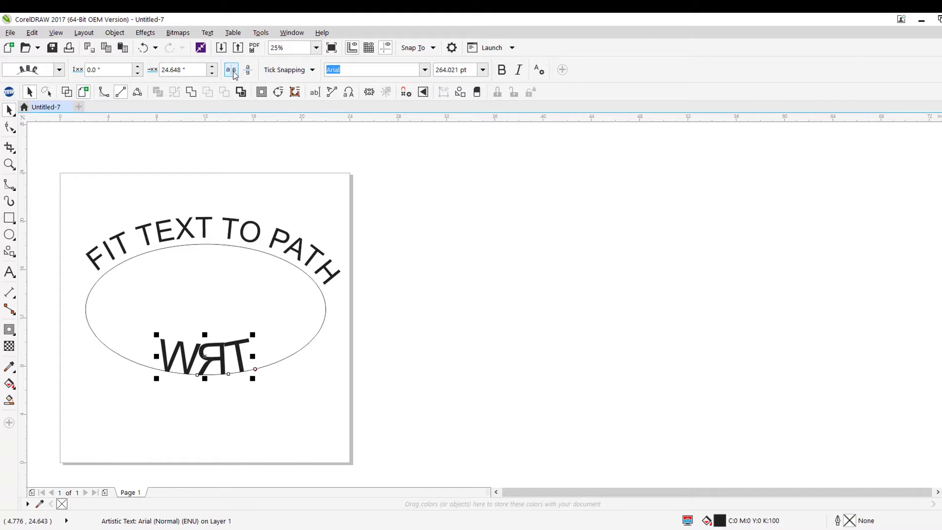
pyautogui.click(231, 72)
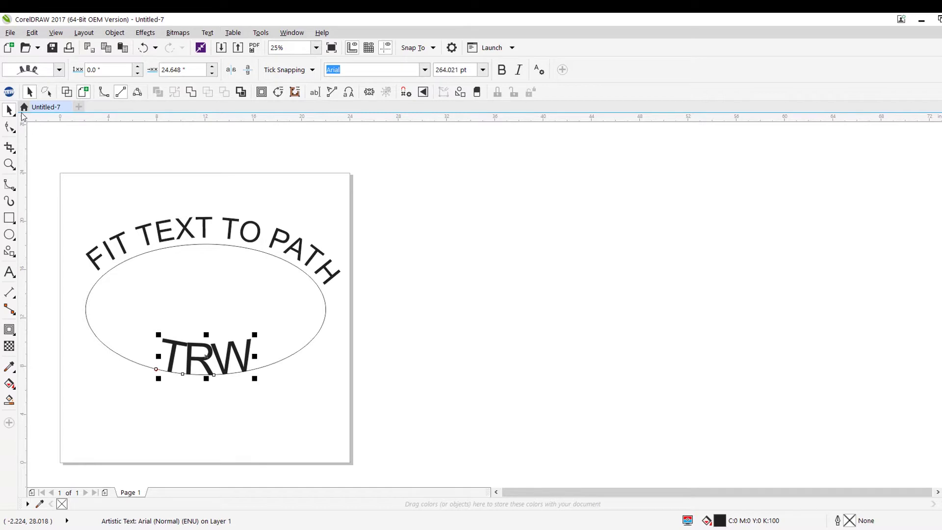
# Widen the letter spacing of the TRW text along the ellipse's lower curve with the Shape tool
pyautogui.click(14, 131)
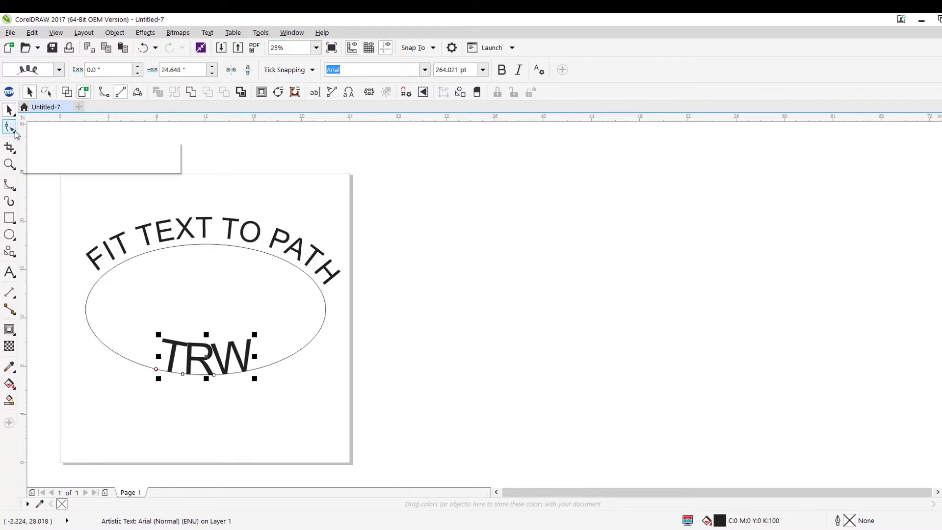
pyautogui.click(44, 127)
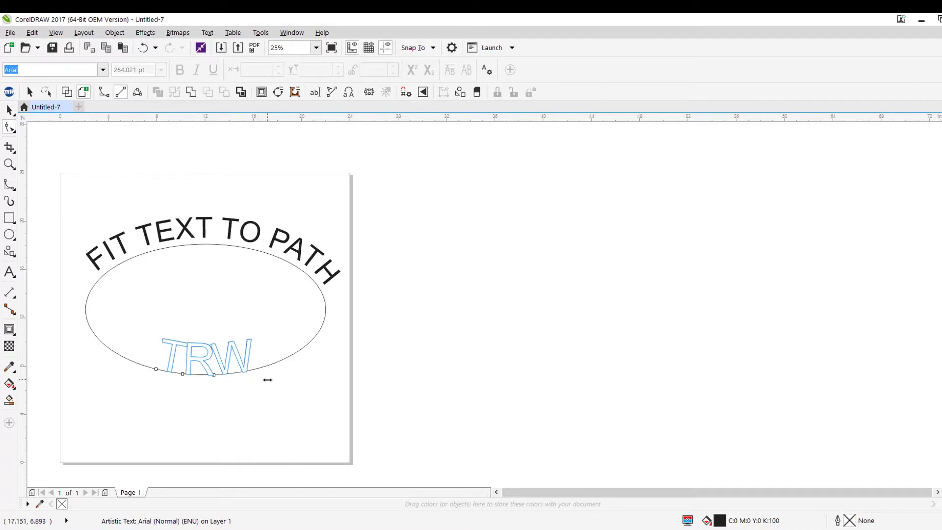
pyautogui.moveTo(267, 380); pyautogui.dragTo(265, 380)
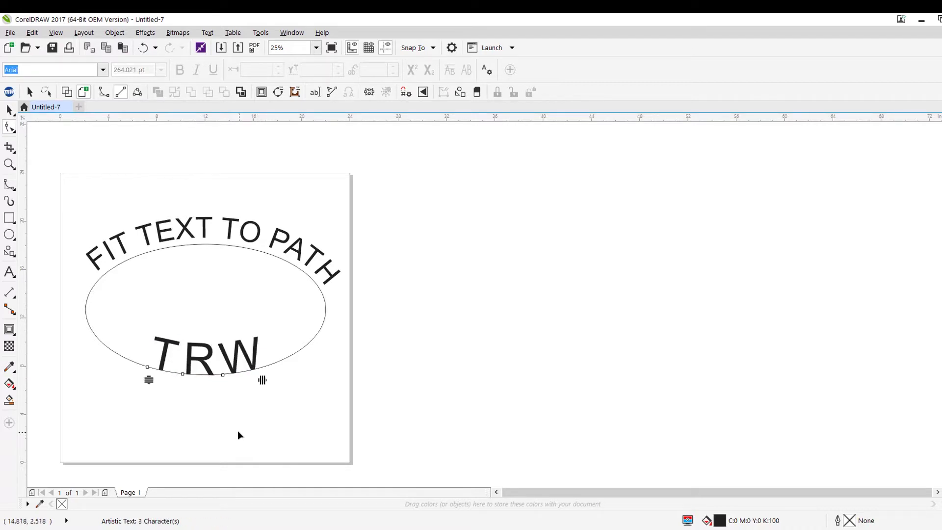
pyautogui.click(9, 109)
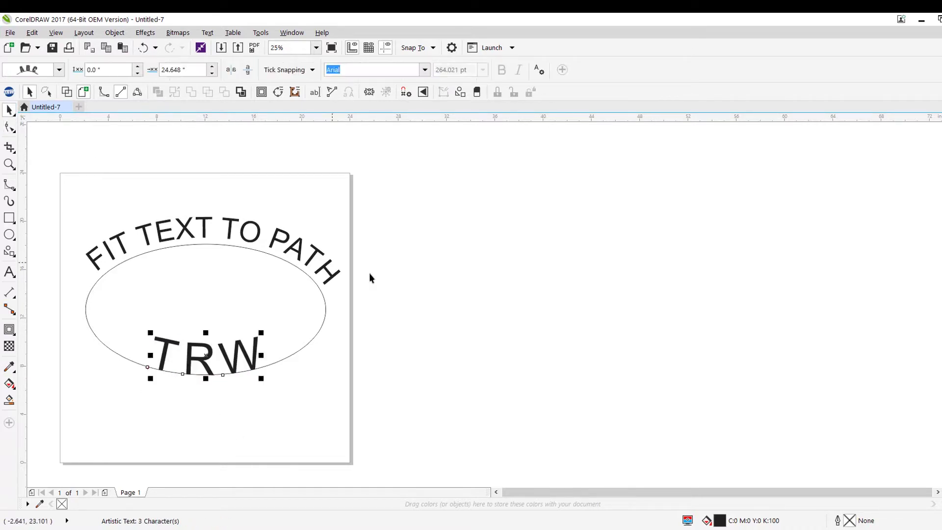
pyautogui.click(370, 278)
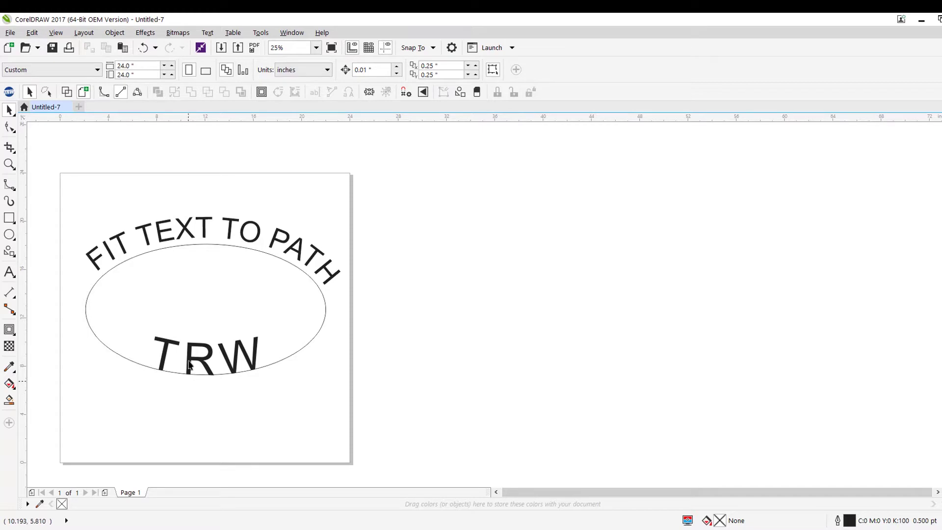
# Slide the TRW text slightly to the left along the ellipse's lower curve
pyautogui.click(196, 350)
pyautogui.moveTo(196, 350)
pyautogui.mouseDown()
pyautogui.moveTo(222, 350)
pyautogui.moveTo(190, 351)
pyautogui.mouseUp()
pyautogui.click(278, 429)
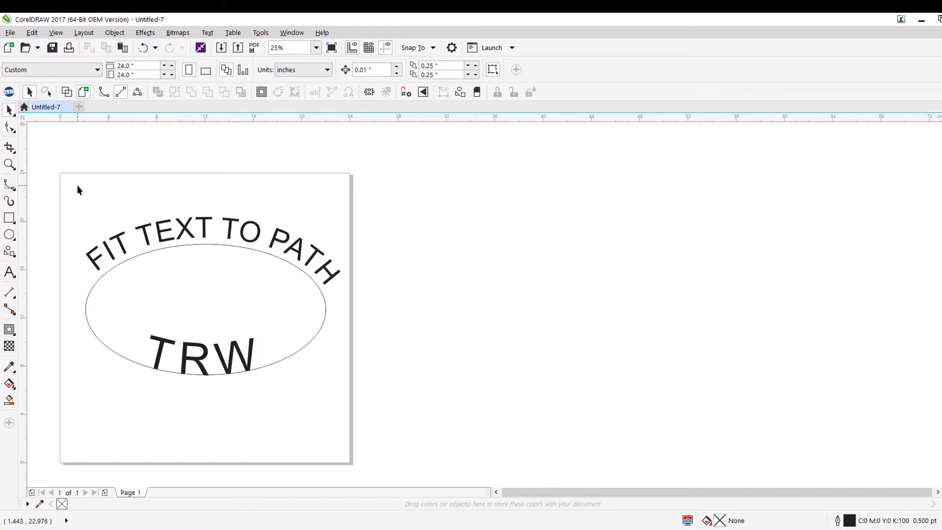
# Convert the FIT TEXT TO PATH lettering to curves and move it off the page into the empty area to the right
pyautogui.moveTo(46, 170); pyautogui.dragTo(395, 406)
pyautogui.click(297, 243)
pyautogui.rightClick(296, 244)
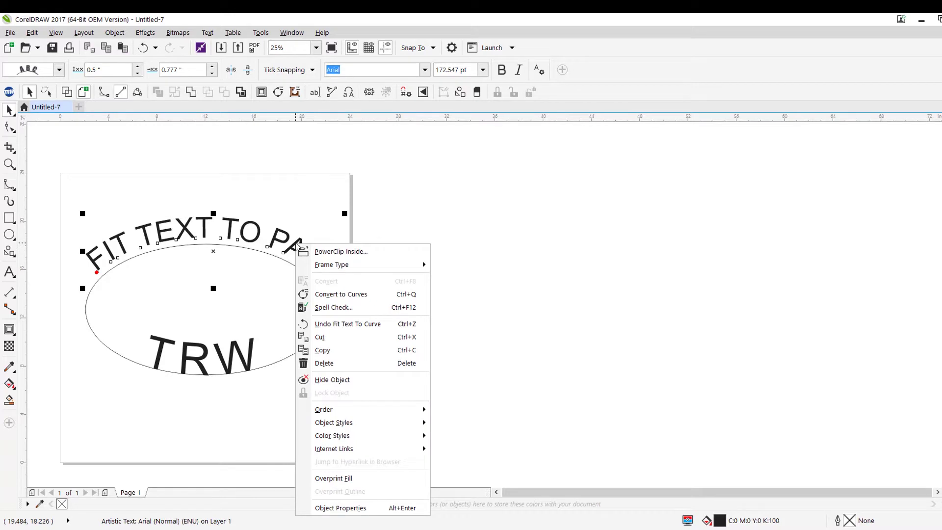
pyautogui.click(338, 294)
pyautogui.click(391, 315)
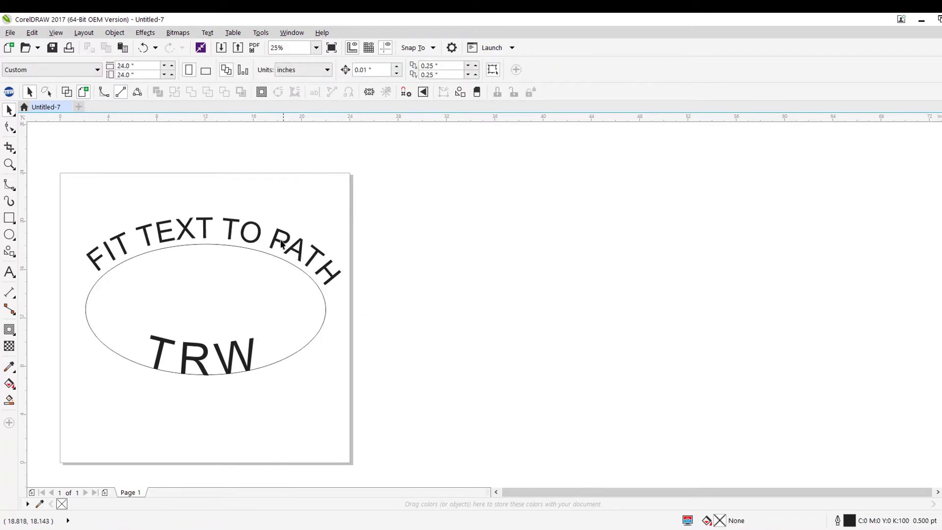
pyautogui.moveTo(278, 236); pyautogui.dragTo(623, 216)
pyautogui.click(370, 358)
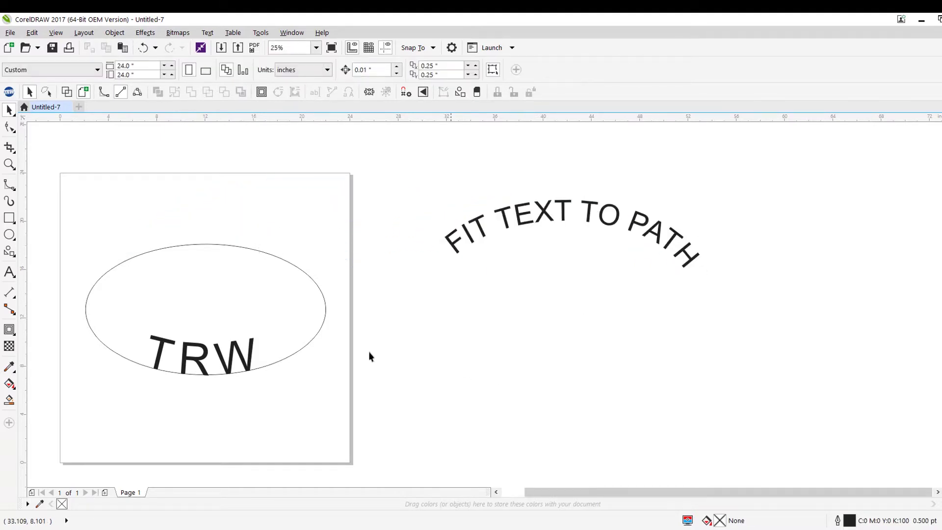
# Convert the TRW text to curves and separate it from the ellipse, placing it beneath the arched lettering beside the page
pyautogui.moveTo(230, 359); pyautogui.dragTo(296, 295)
pyautogui.rightClick(299, 292)
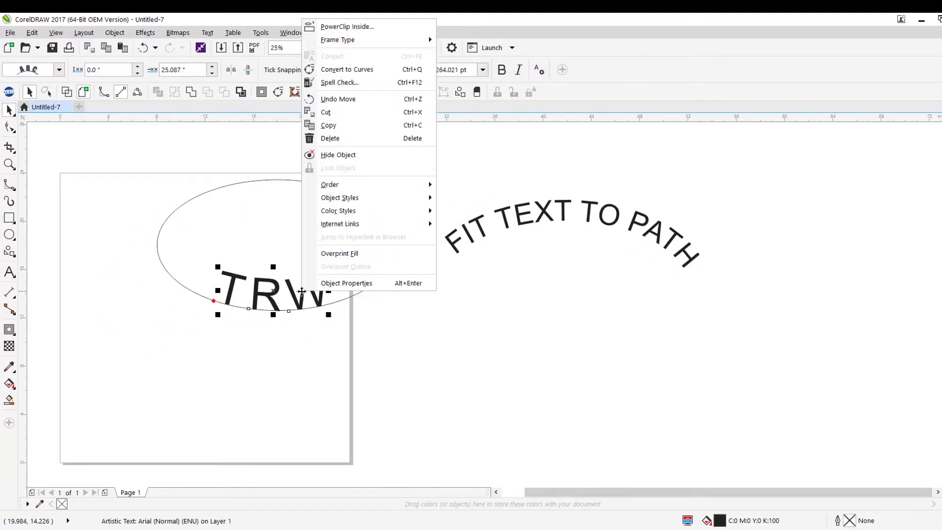
pyautogui.click(398, 395)
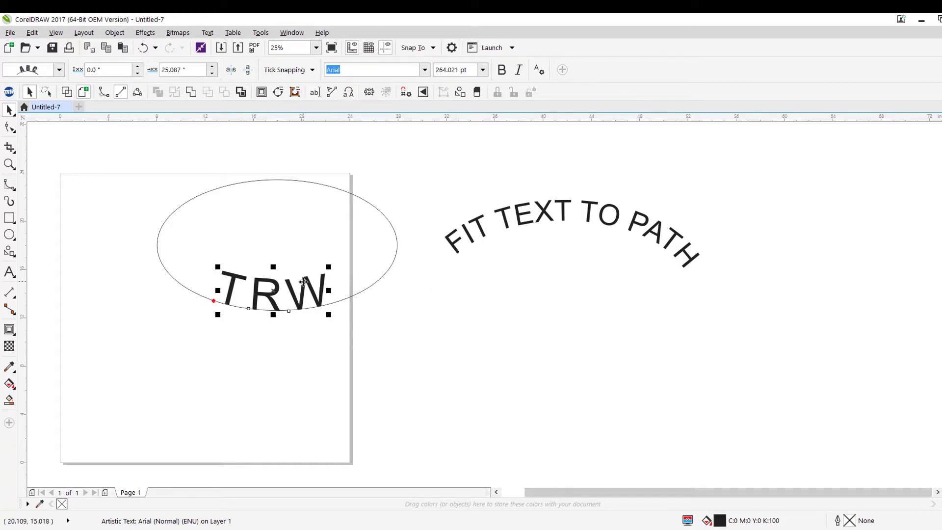
pyautogui.rightClick(305, 301)
pyautogui.click(352, 310)
pyautogui.click(414, 329)
pyautogui.click(316, 294)
pyautogui.moveTo(317, 295); pyautogui.dragTo(165, 341)
# Delete the ellipse and both curved lettering objects to leave the drawing empty
pyautogui.moveTo(169, 270); pyautogui.dragTo(147, 320)
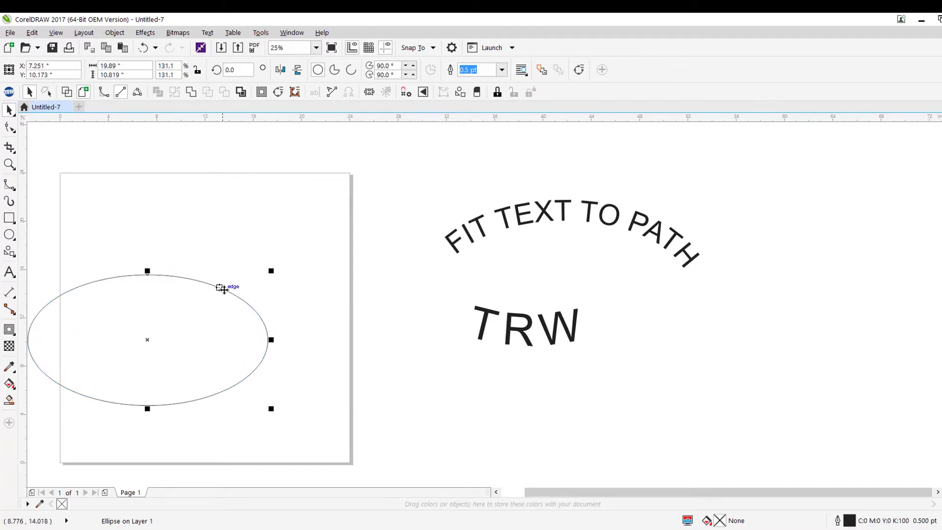
pyautogui.press('Delete')
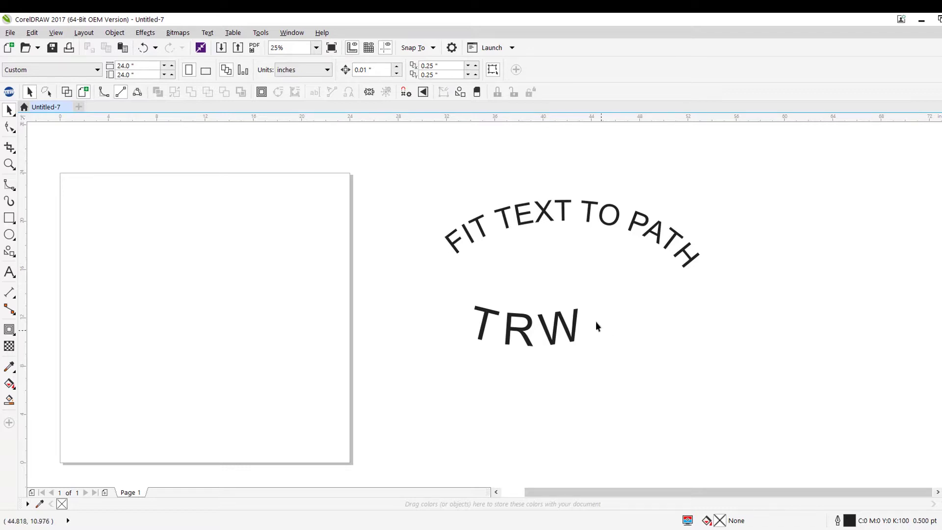
pyautogui.moveTo(416, 153); pyautogui.dragTo(768, 399)
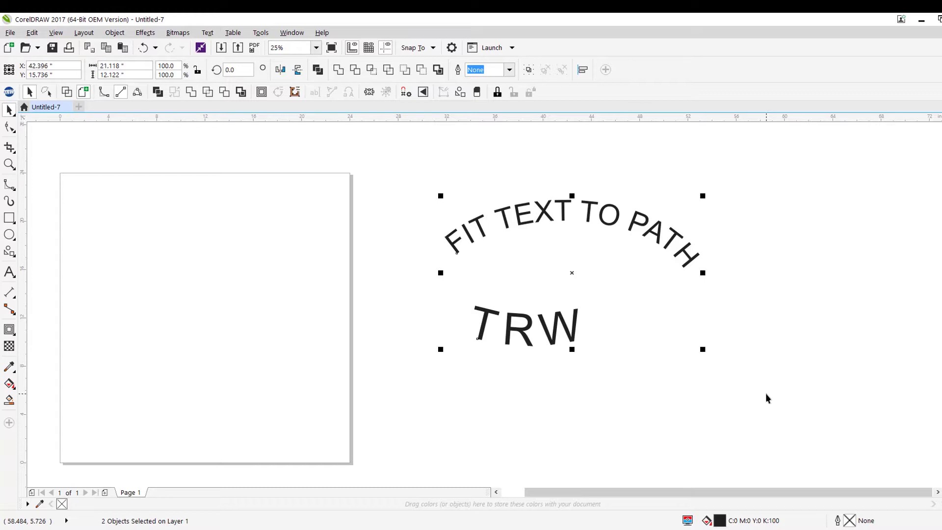
pyautogui.moveTo(330, 152); pyautogui.dragTo(781, 381)
pyautogui.press('Delete')
pyautogui.moveTo(318, 263); pyautogui.dragTo(416, 263)
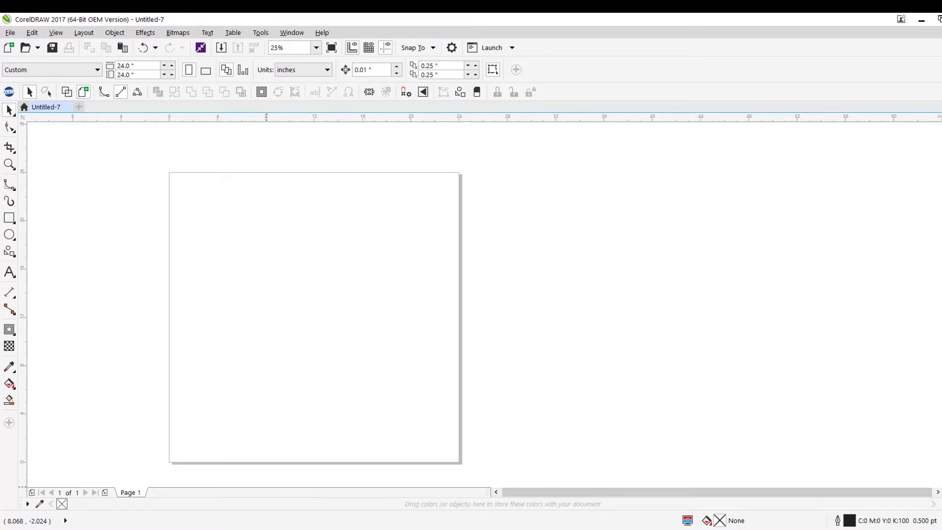
# Switch to Chrome and replace the ice cream image search with a search for "emoji"
pyautogui.moveTo(108, 529)
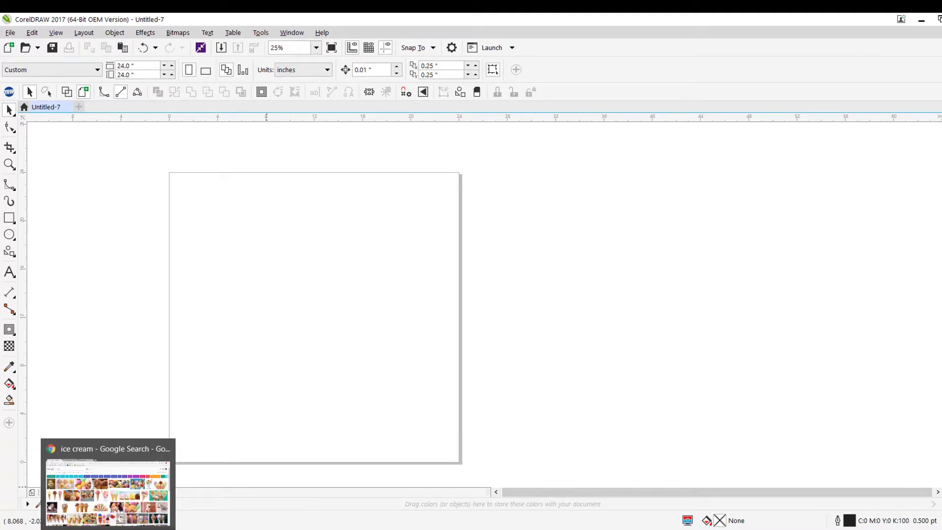
pyautogui.click(108, 529)
pyautogui.moveTo(112, 89); pyautogui.dragTo(4, 96)
pyautogui.write('emoji')
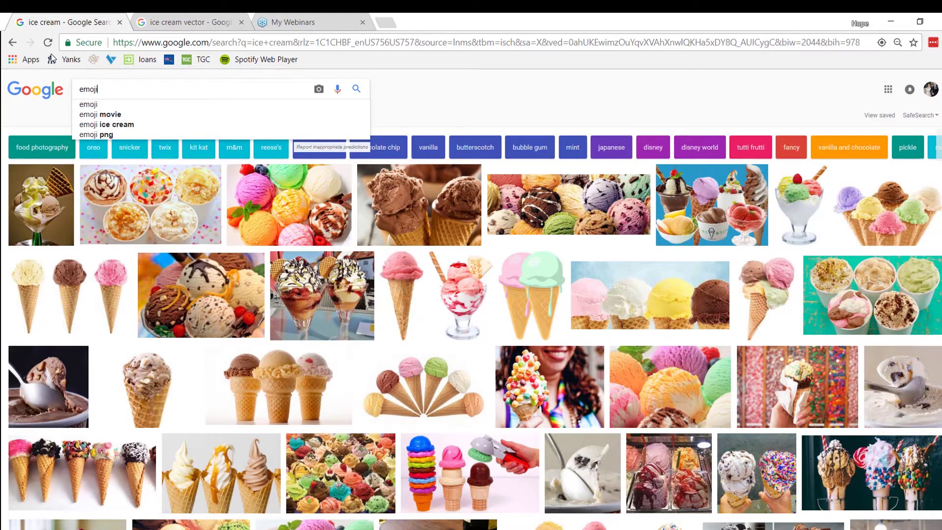
pyautogui.press('Return')
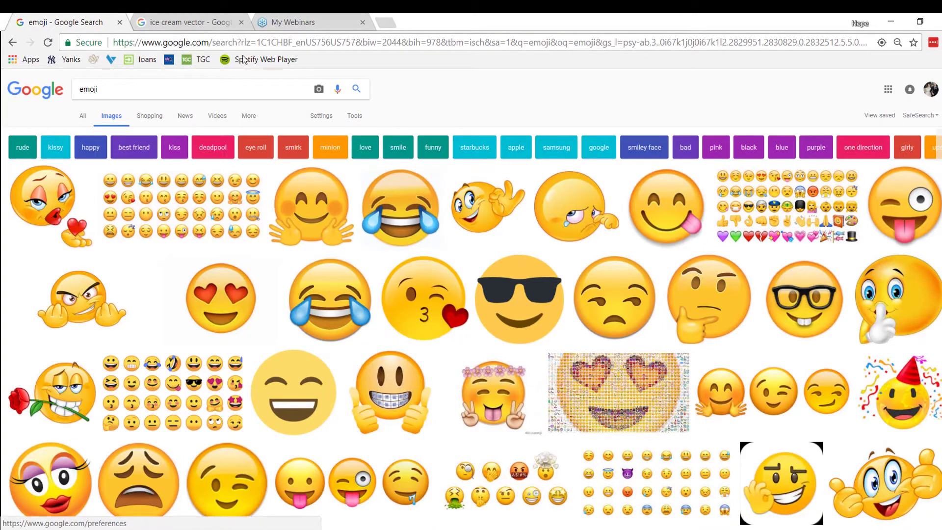
# Replace the "ice cream vector" image search with a search for "emoji vector"
pyautogui.click(196, 17)
pyautogui.moveTo(161, 92); pyautogui.dragTo(54, 95)
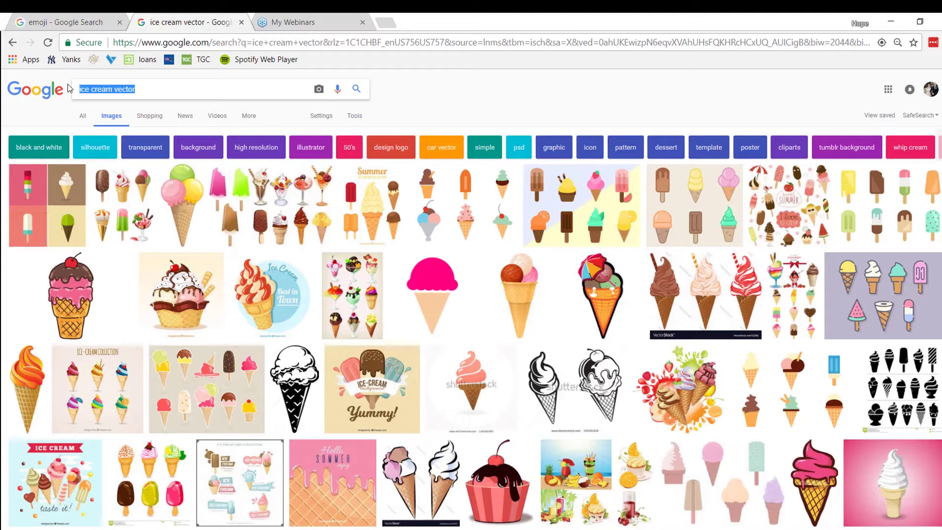
pyautogui.write('em')
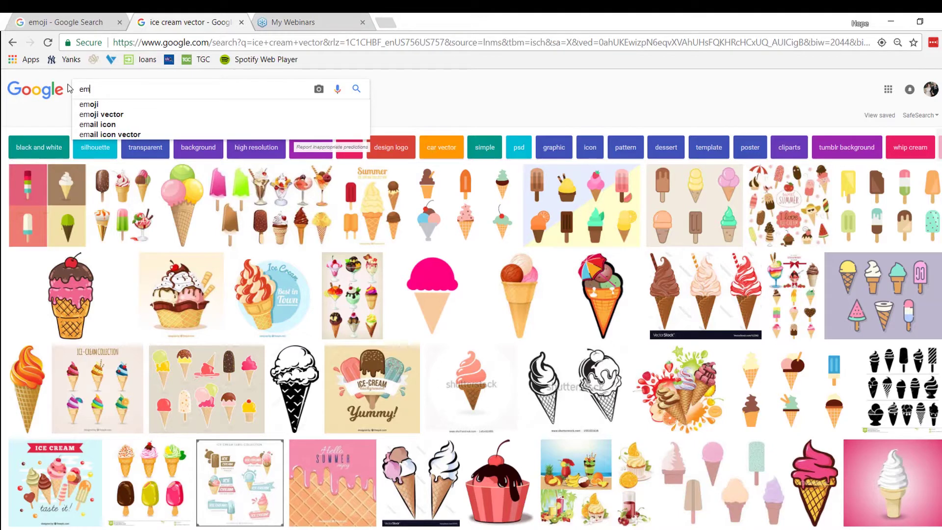
pyautogui.write('oji vector')
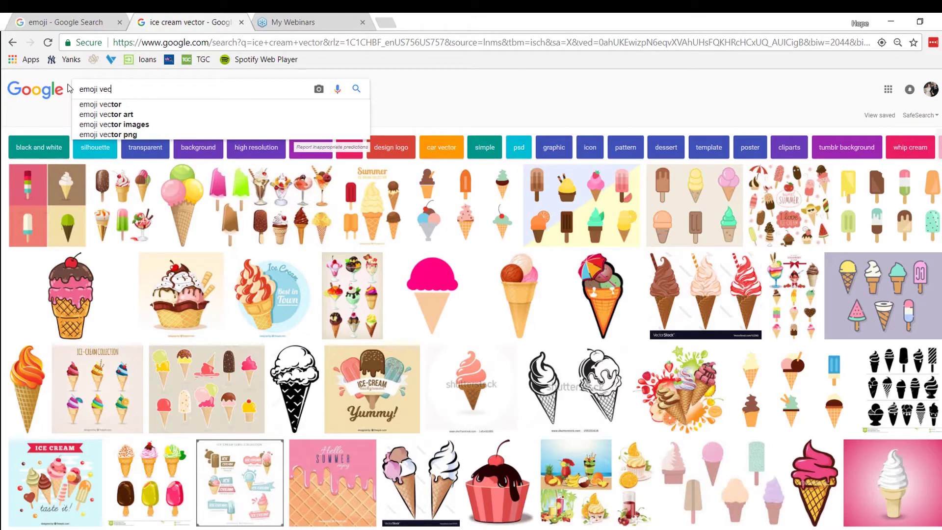
pyautogui.press('Return')
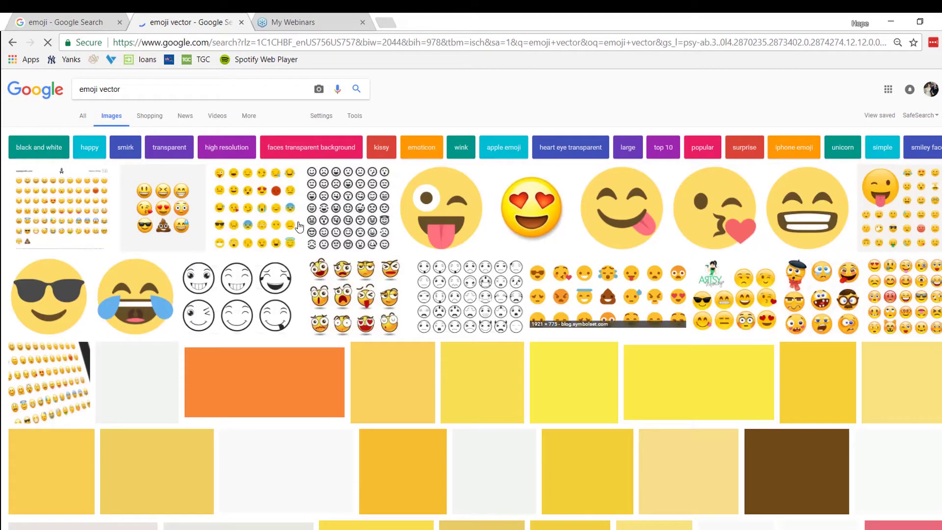
# Compare the image results for "emoji" with those for "emoji vector"
pyautogui.click(55, 23)
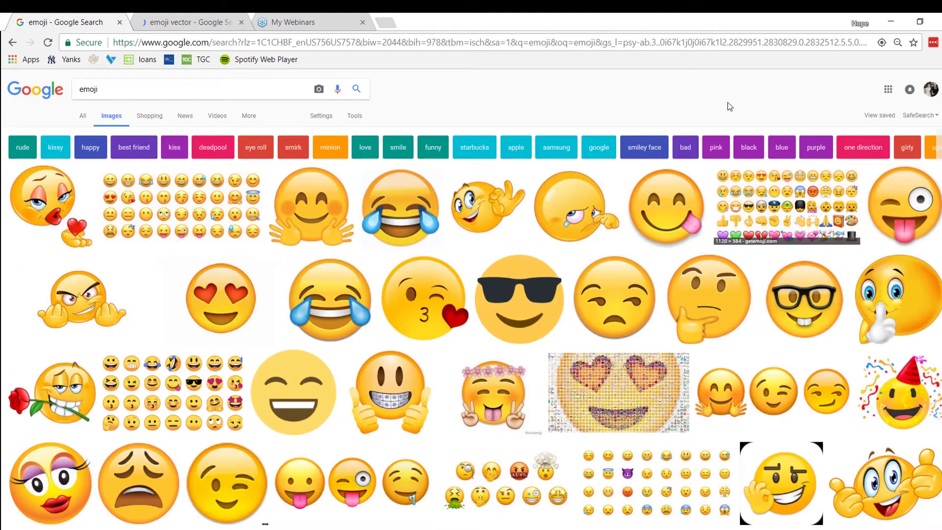
pyautogui.click(206, 22)
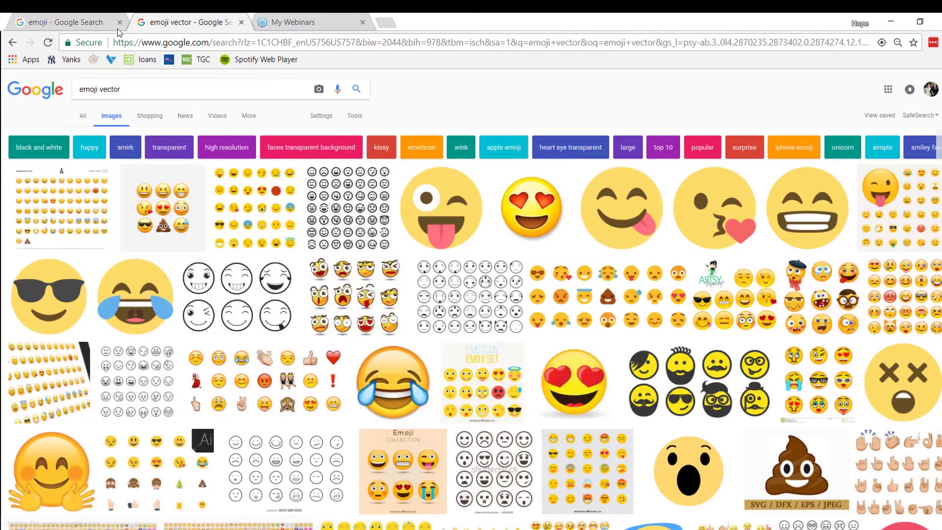
pyautogui.click(90, 25)
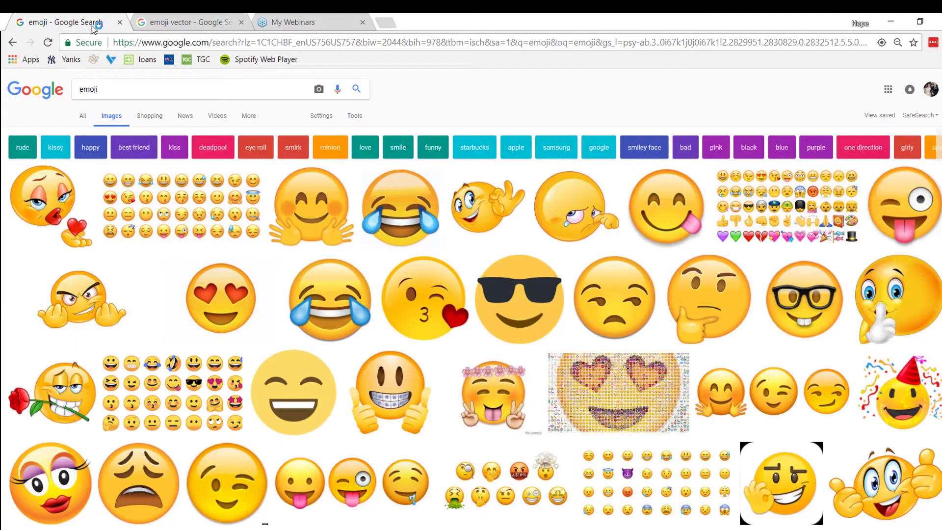
pyautogui.click(160, 28)
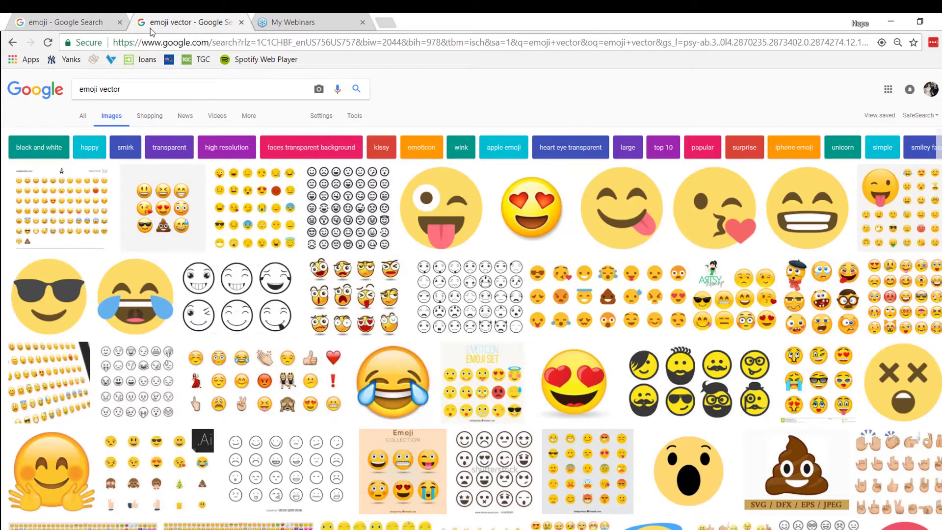
pyautogui.click(29, 21)
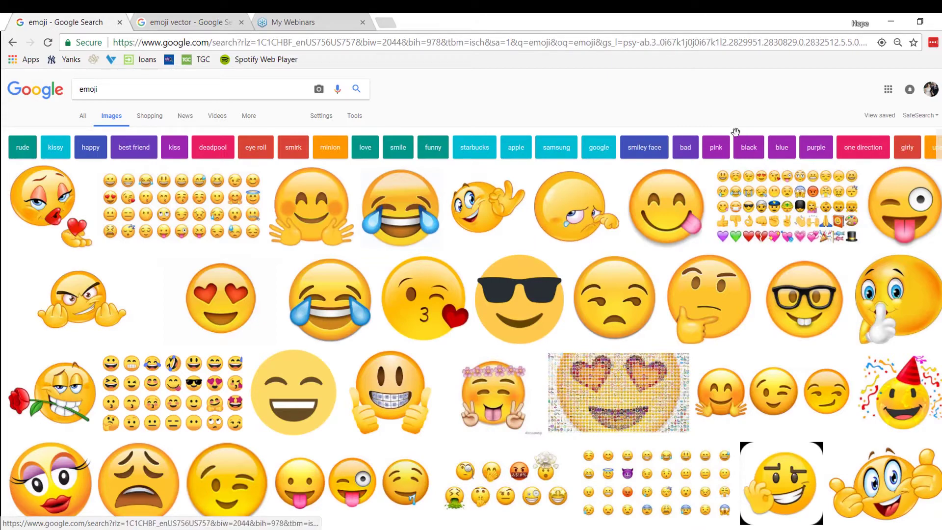
pyautogui.click(164, 24)
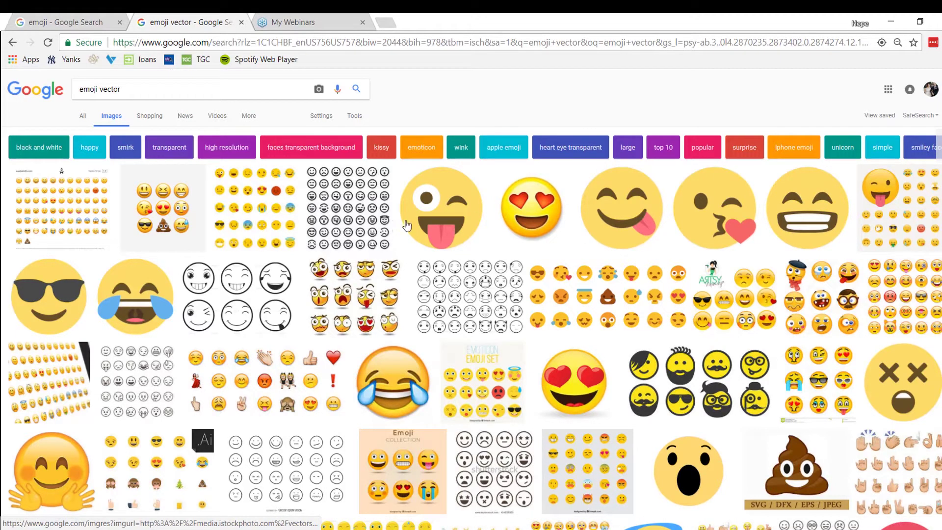
# Copy the winking, tongue-out yellow emoji image from the "emoji vector" image results
pyautogui.click(420, 210)
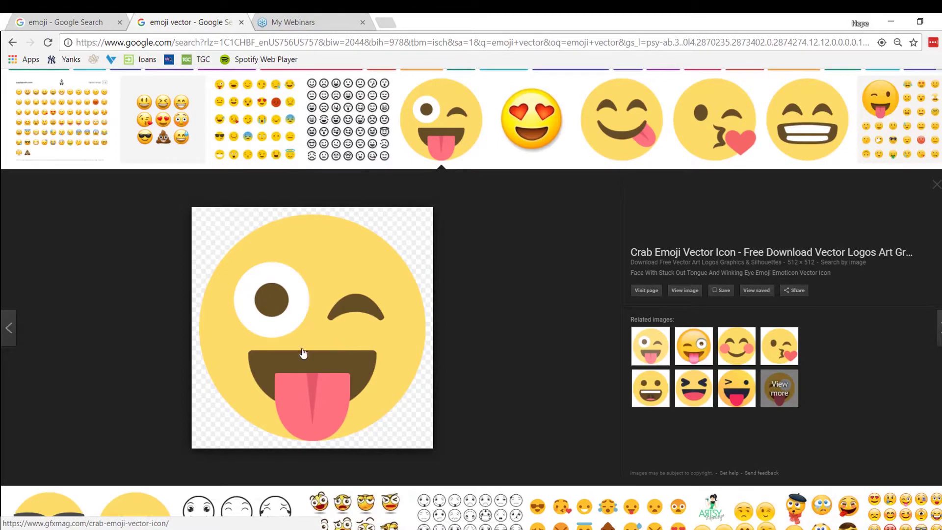
pyautogui.rightClick(310, 247)
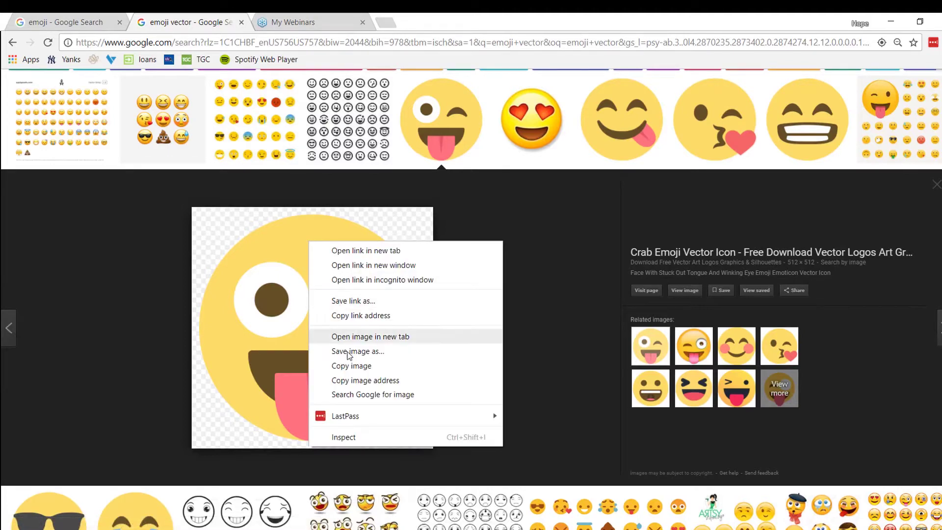
pyautogui.click(349, 367)
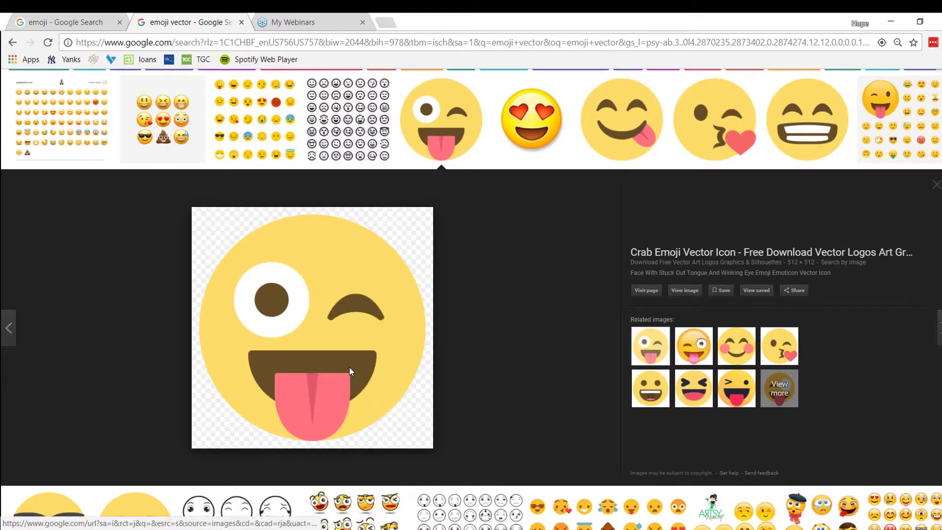
# Switch to the Untitled-7 drawing in CorelDRAW, maximizing its window and collapsing the Macro Manager
pyautogui.moveTo(793, 528)
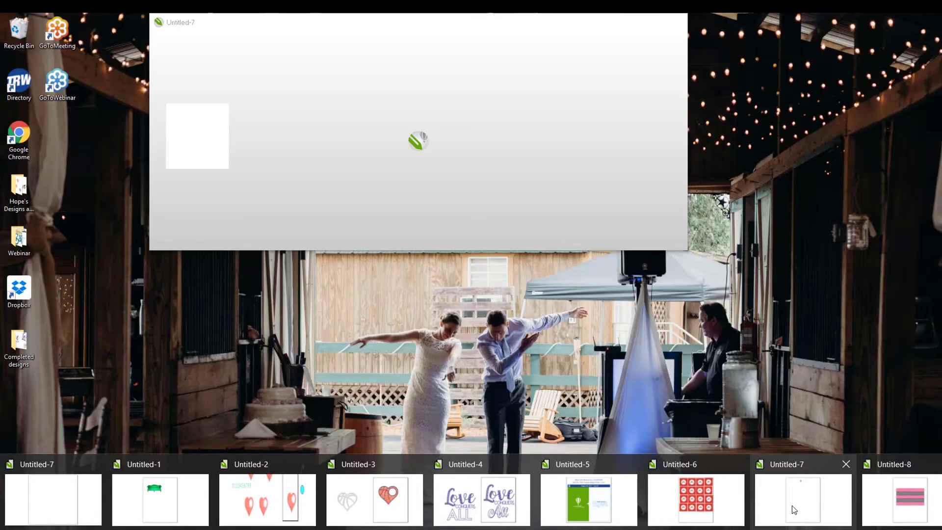
pyautogui.click(792, 513)
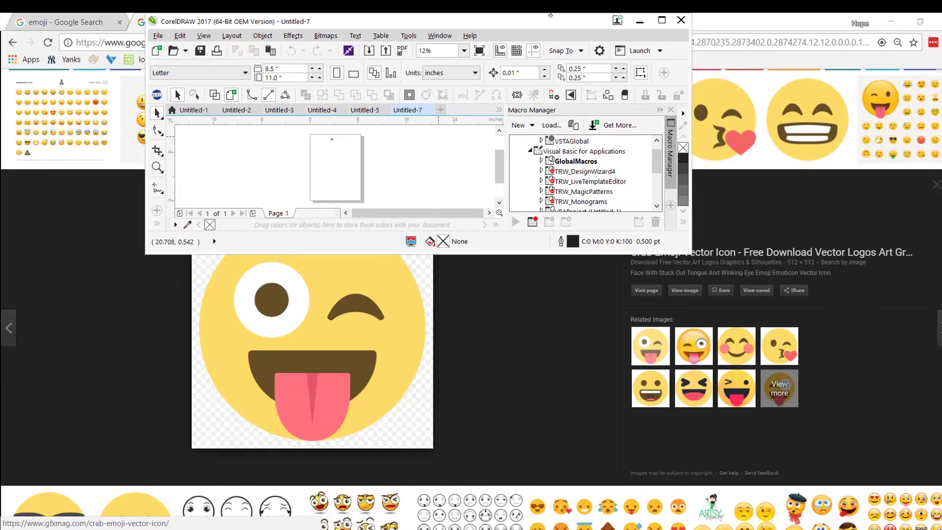
pyautogui.click(661, 20)
pyautogui.click(937, 107)
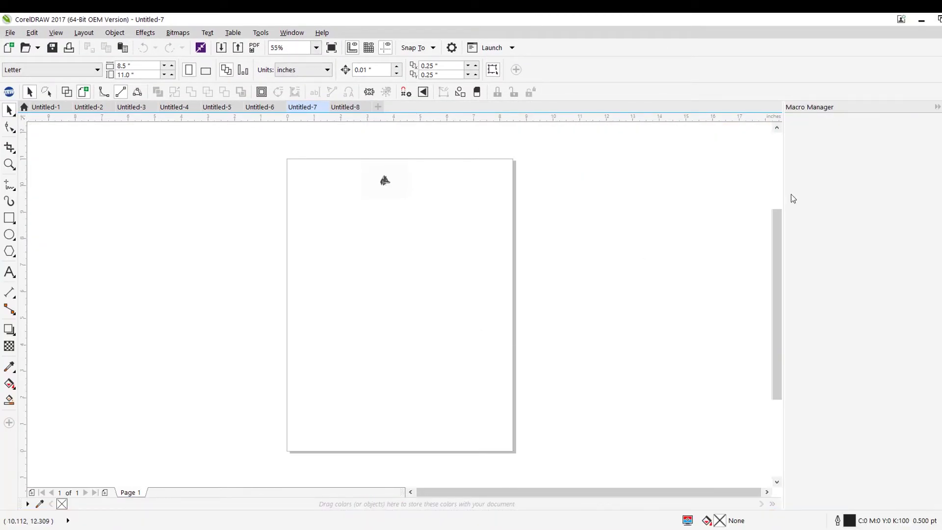
# Delete the small leftover object near the top of the page and paste the copied emoji image
pyautogui.moveTo(374, 143); pyautogui.dragTo(537, 242)
pyautogui.press('Delete')
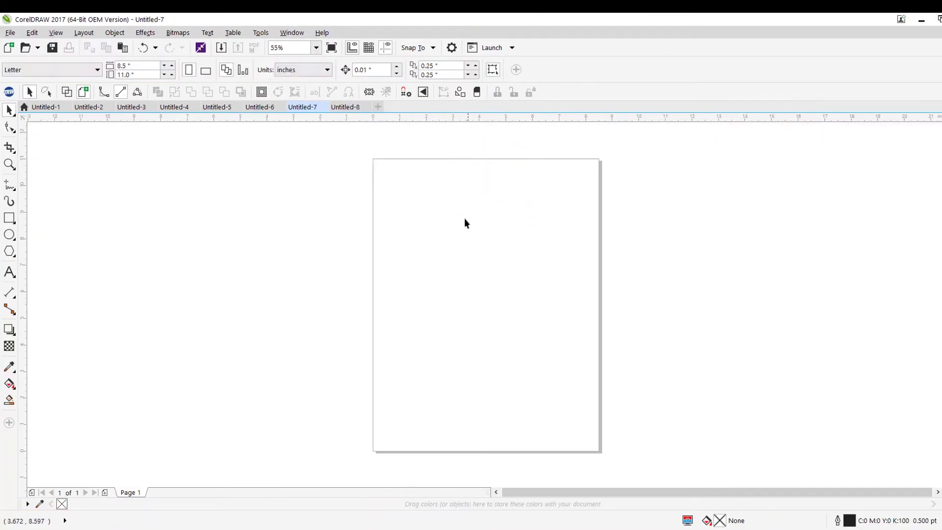
pyautogui.rightClick(454, 214)
pyautogui.click(491, 290)
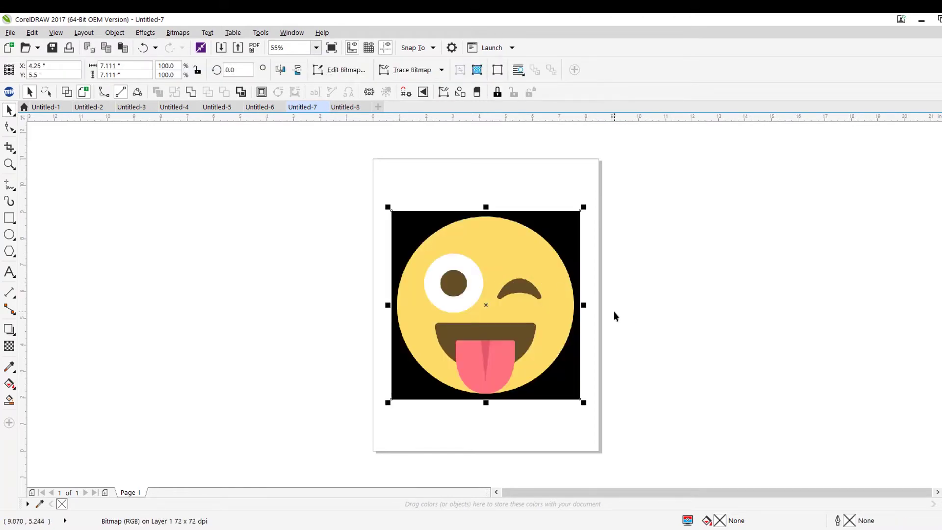
pyautogui.click(789, 279)
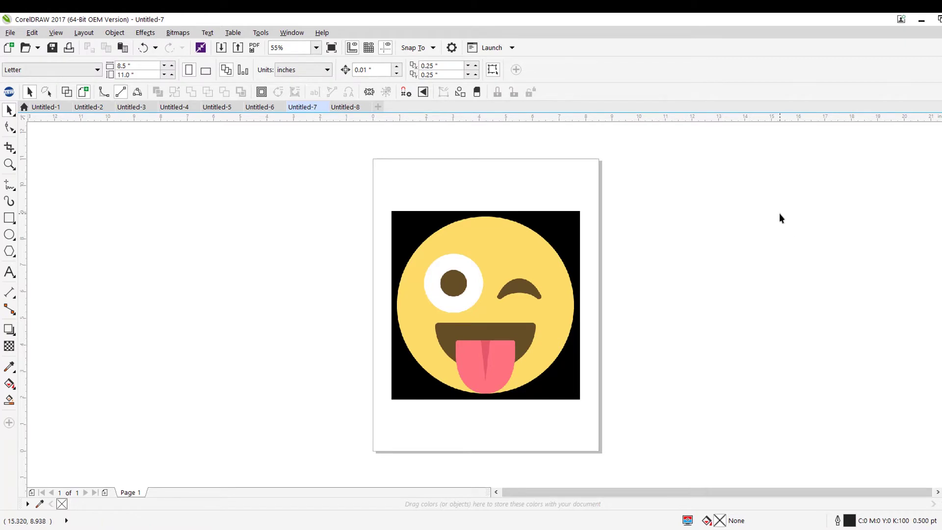
# Examine the pasted emoji bitmap up close and in Wireframe view, and return to the full-color view
pyautogui.scroll(3, 471, 254)
pyautogui.moveTo(558, 278); pyautogui.dragTo(418, 244)
pyautogui.scroll(-3, 440, 205)
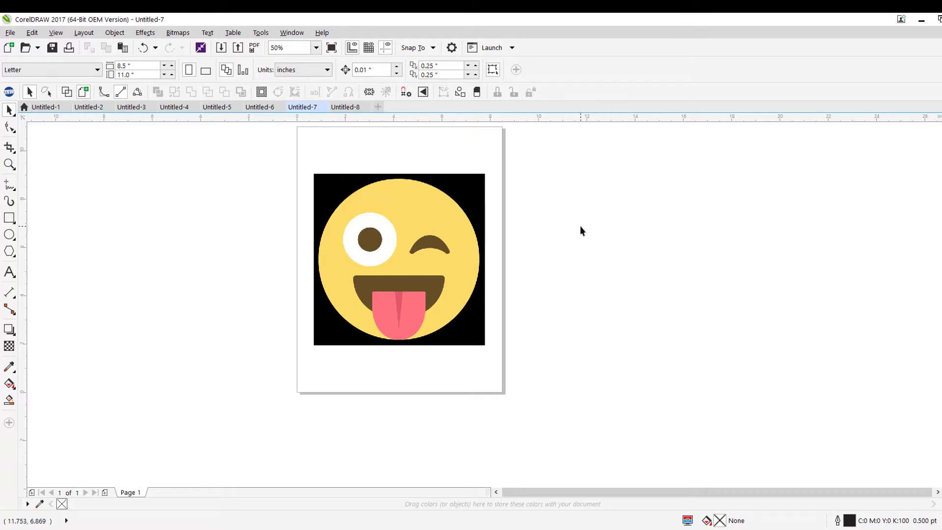
pyautogui.click(462, 222)
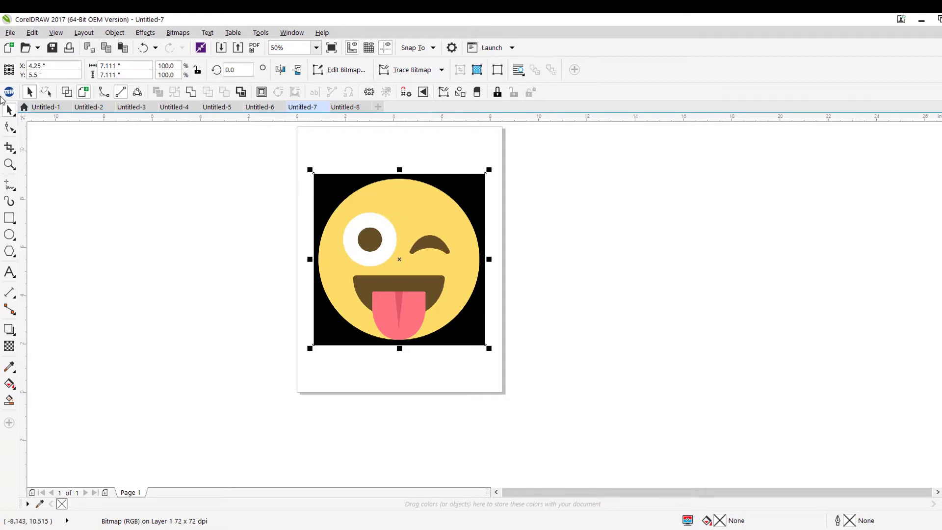
pyautogui.click(67, 92)
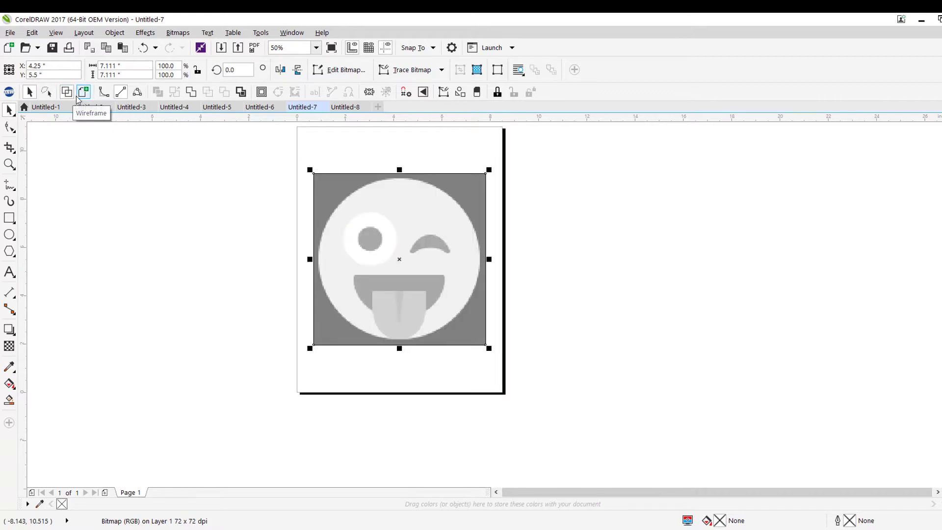
pyautogui.click(89, 94)
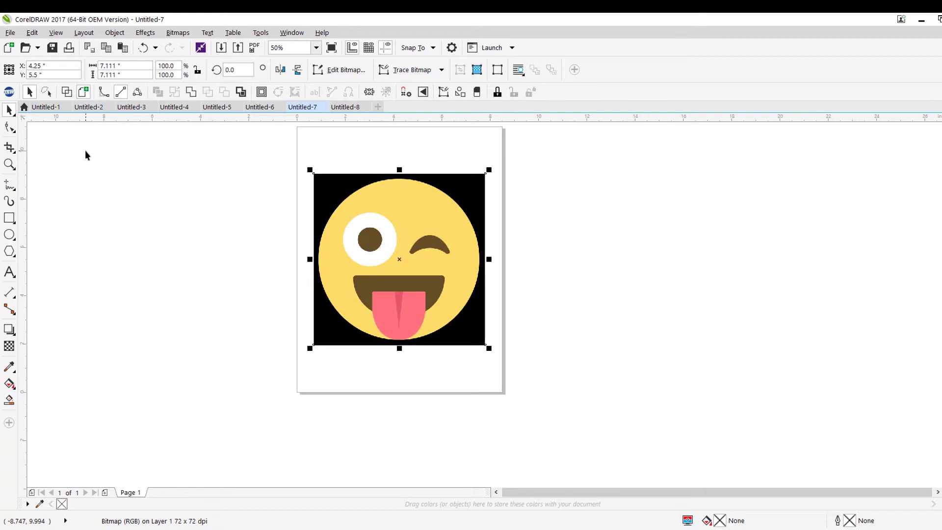
pyautogui.click(67, 93)
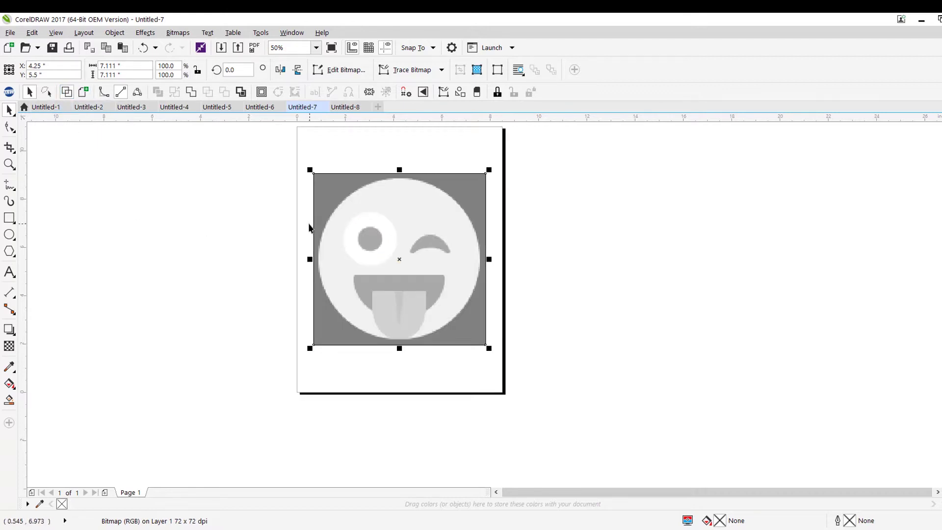
pyautogui.scroll(1, 355, 211)
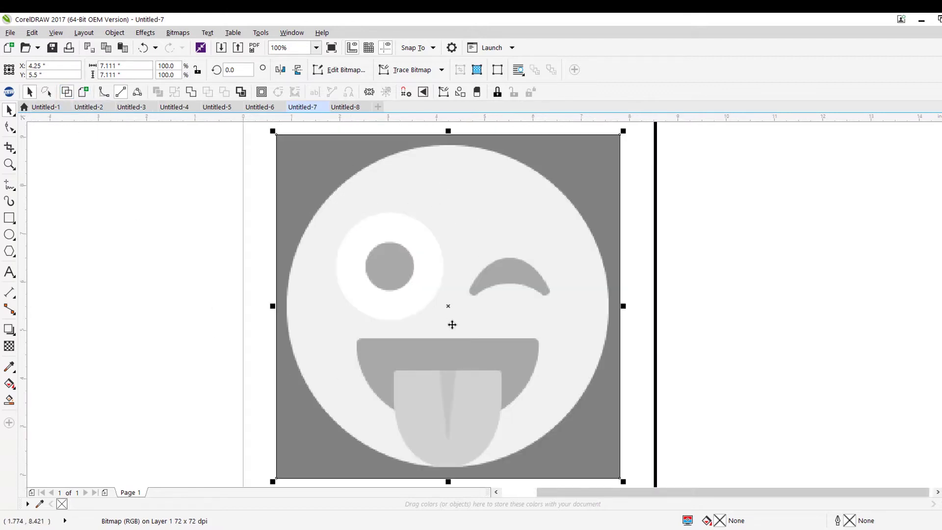
pyautogui.scroll(-1, 363, 233)
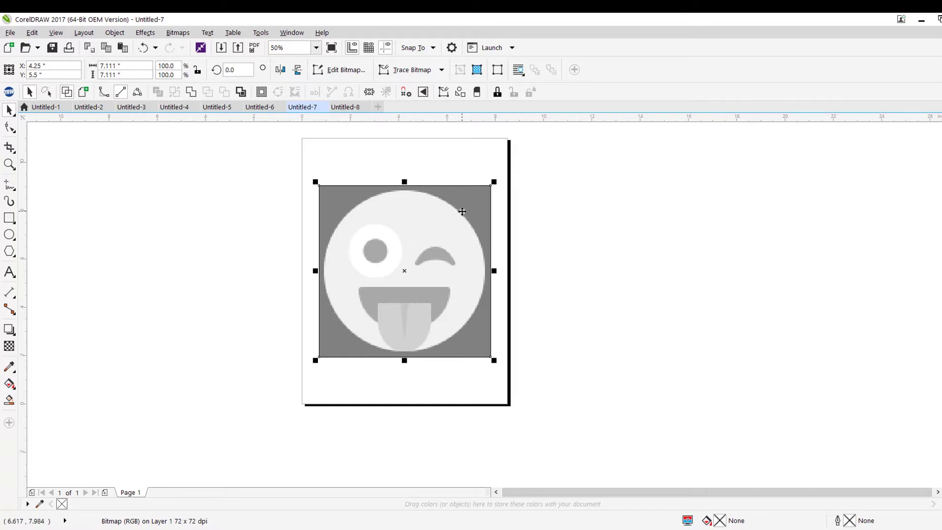
pyautogui.click(83, 92)
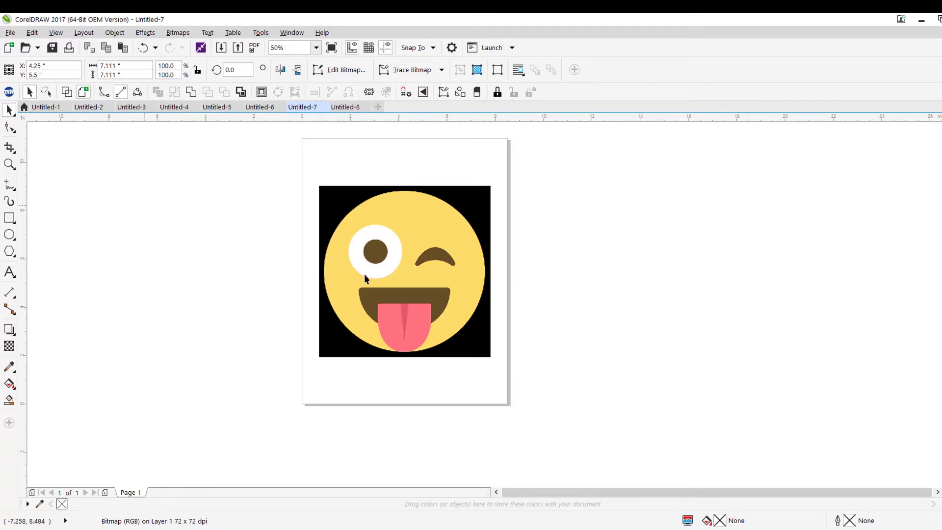
# Convert the emoji bitmap to vector shapes with Quick Trace and move the traced group off the page to its right
pyautogui.click(404, 274)
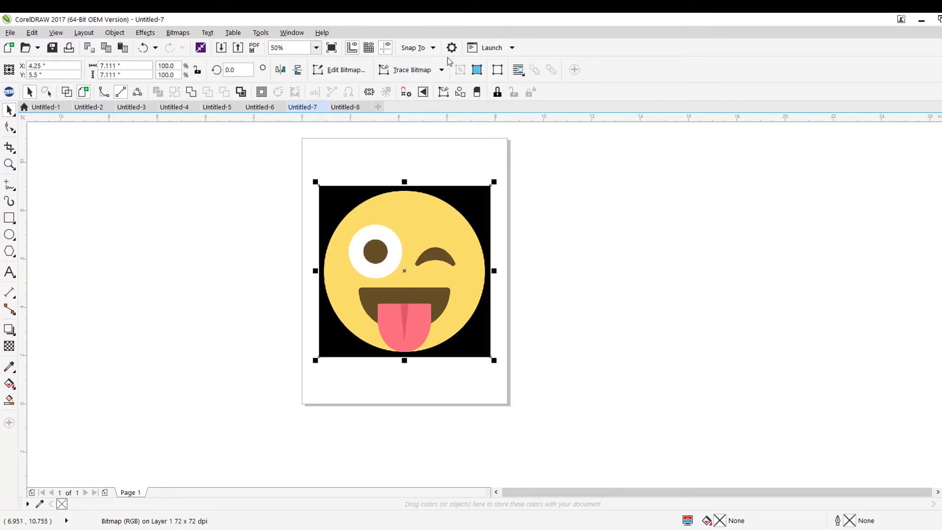
pyautogui.click(421, 266)
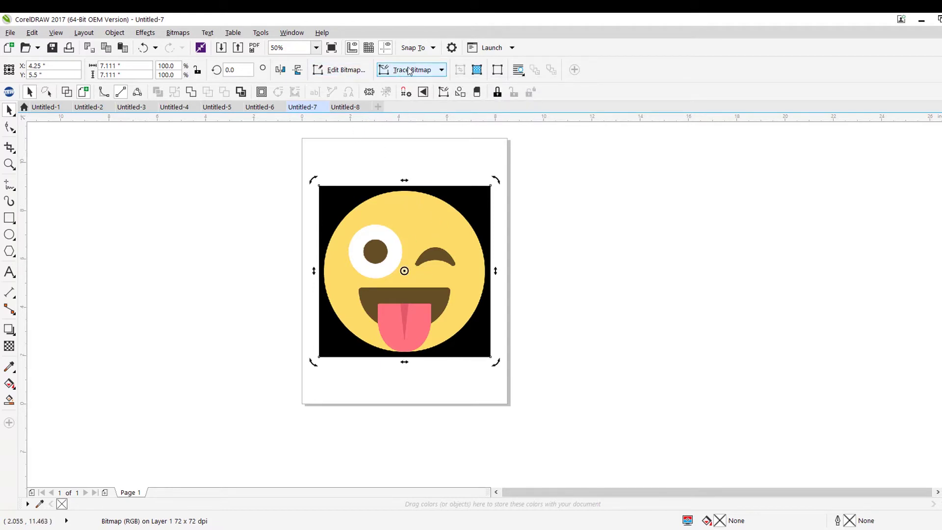
pyautogui.click(441, 73)
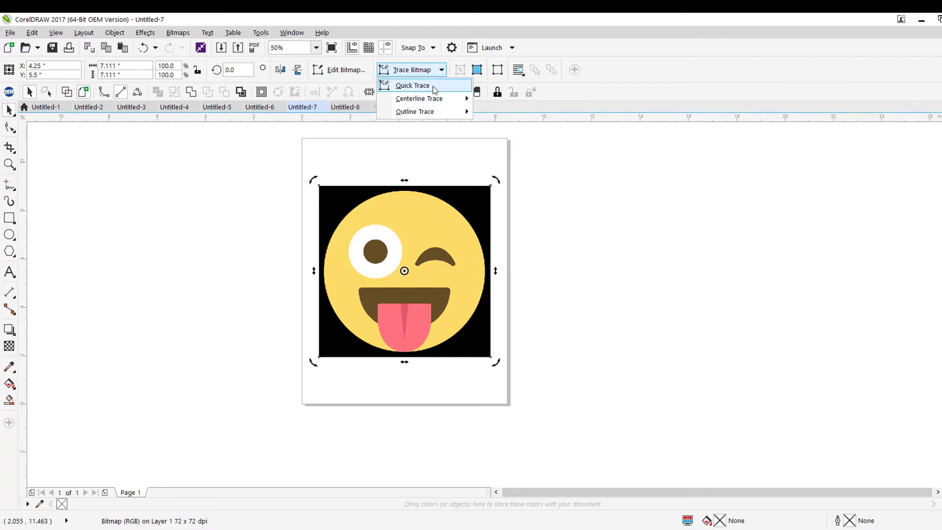
pyautogui.click(433, 86)
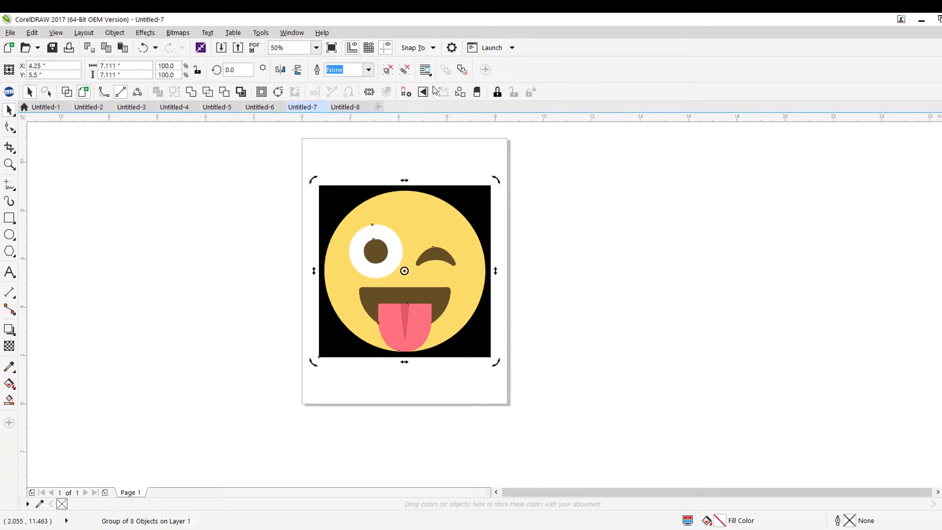
pyautogui.click(659, 161)
pyautogui.moveTo(425, 224)
pyautogui.mouseDown()
pyautogui.moveTo(438, 239)
pyautogui.moveTo(629, 240)
pyautogui.moveTo(628, 259)
pyautogui.mouseUp()
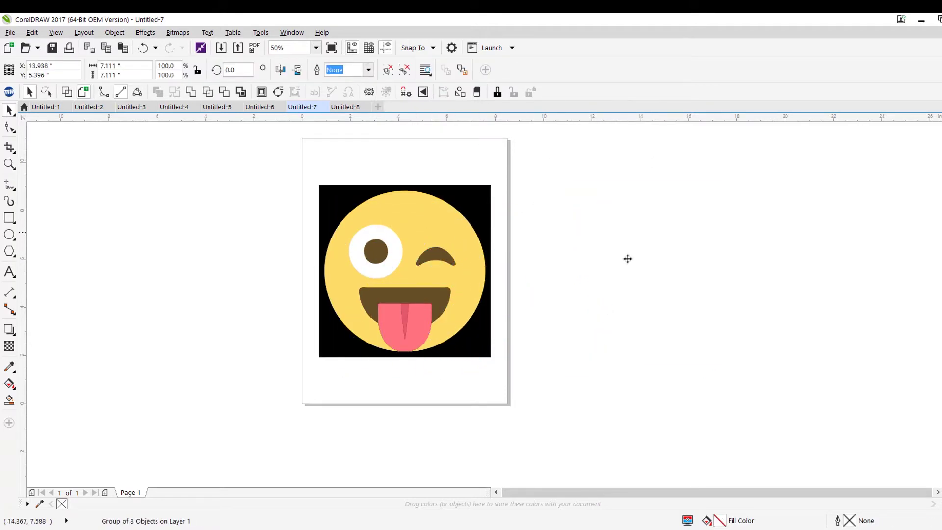
pyautogui.click(557, 436)
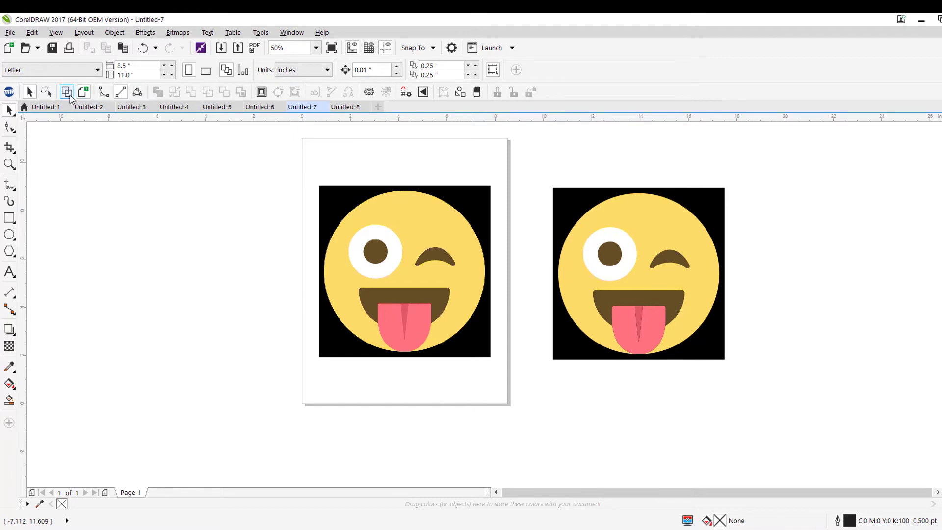
# In Wireframe view, shift the bitmap slightly up and left on the page, and move the traced emoji farther right
pyautogui.hotkey('shift', 'F9')
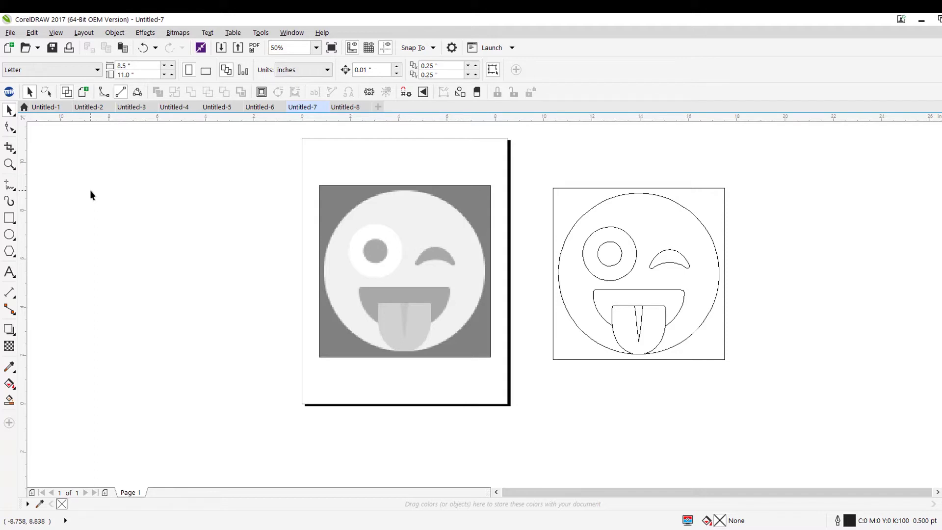
pyautogui.click(373, 210)
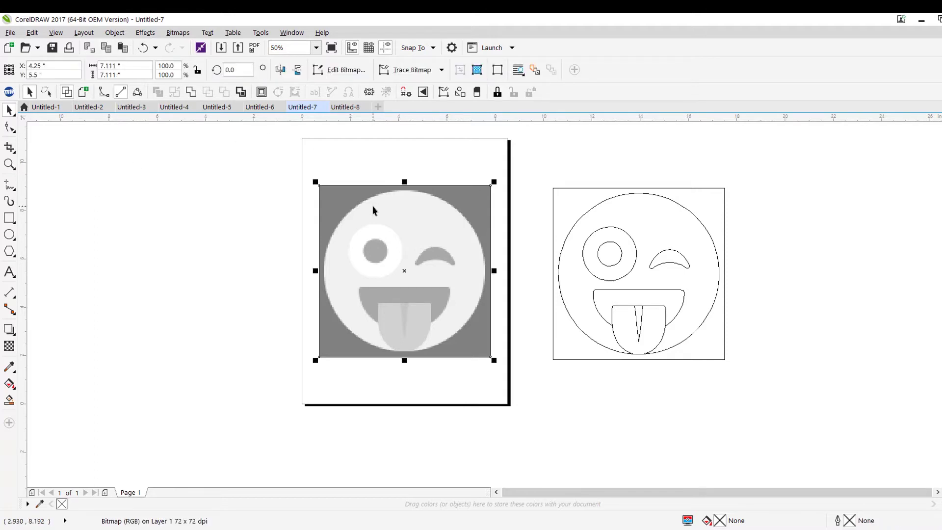
pyautogui.moveTo(373, 210); pyautogui.dragTo(369, 194)
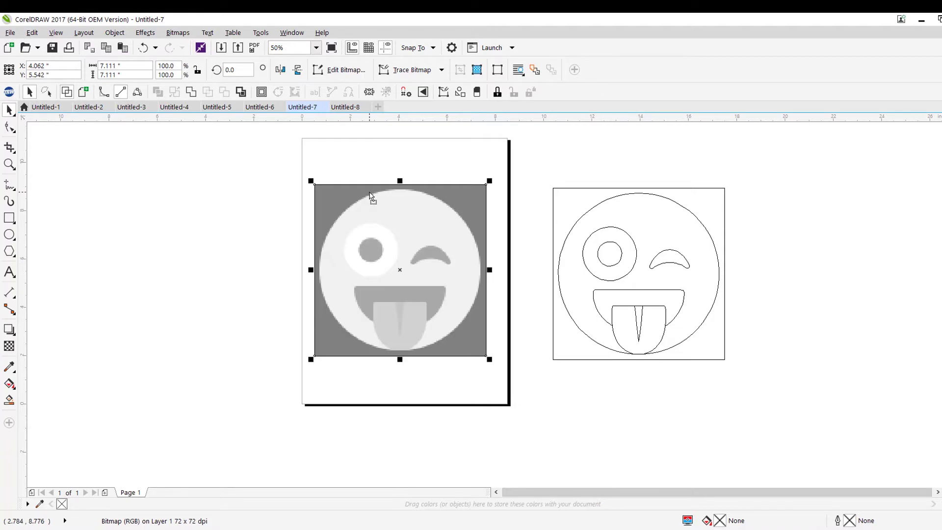
pyautogui.click(621, 216)
pyautogui.moveTo(629, 208); pyautogui.dragTo(650, 205)
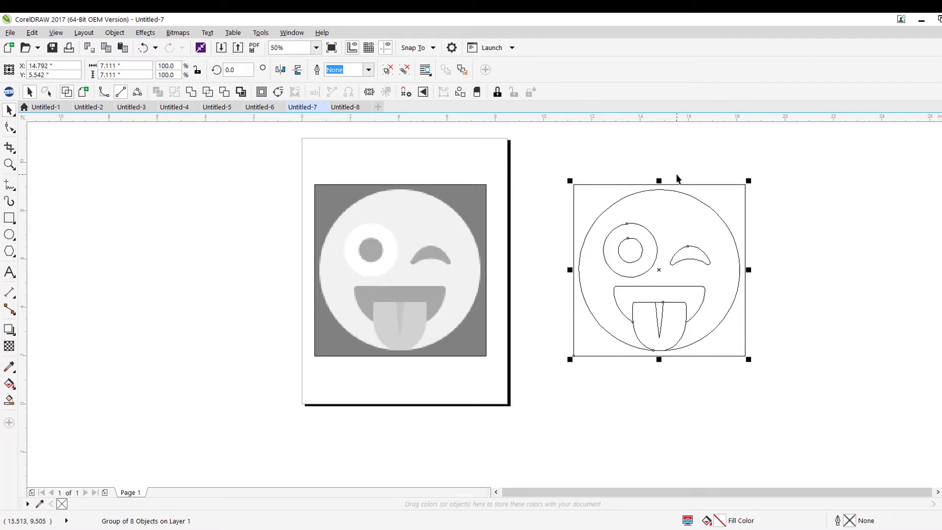
pyautogui.click(679, 152)
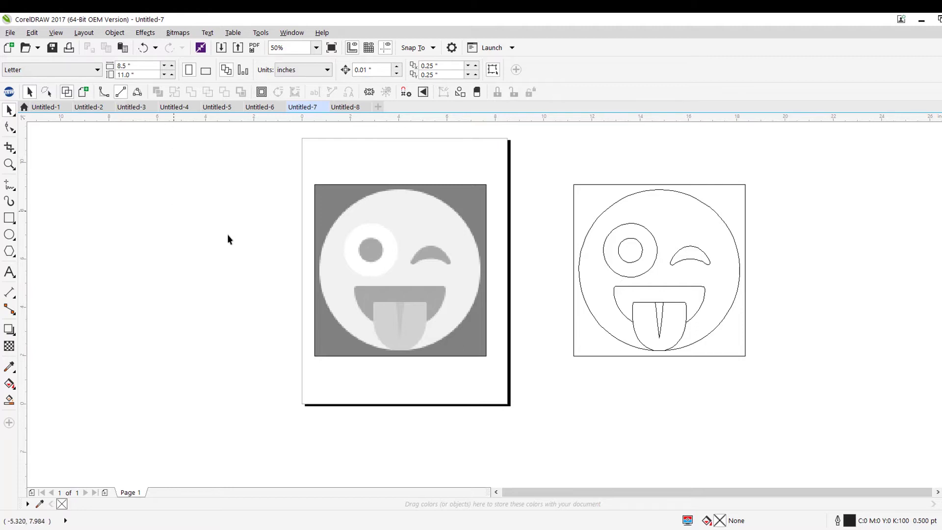
# Check the traced emoji's outlines as a group, and return the drawing to the full-color view
pyautogui.click(659, 220)
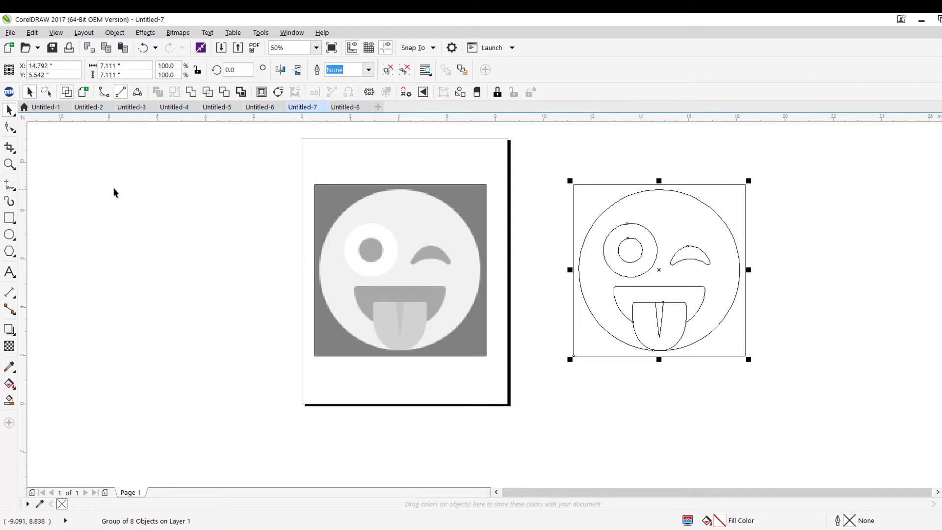
pyautogui.click(523, 223)
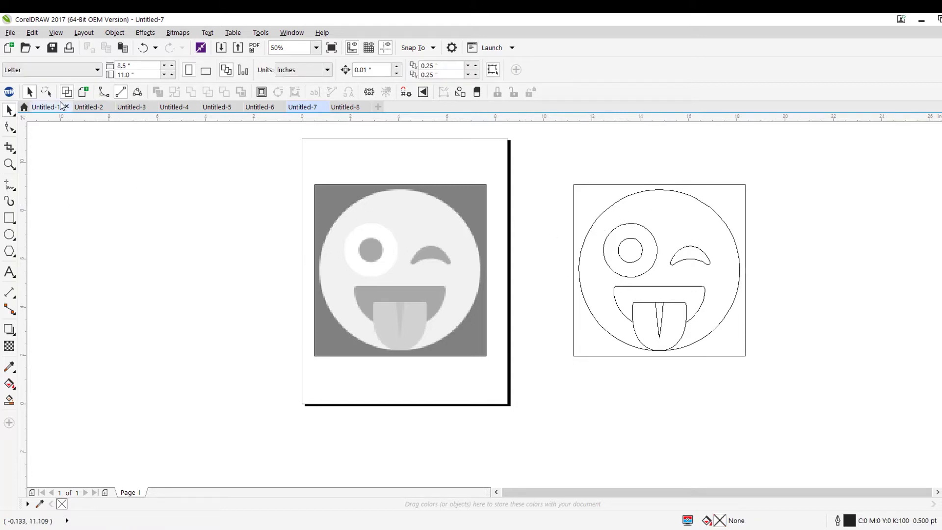
pyautogui.click(83, 92)
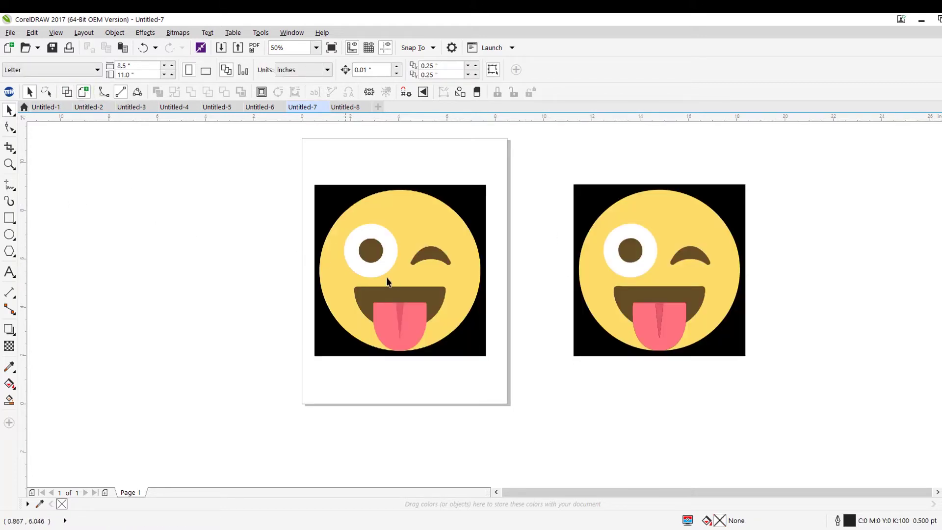
# Run Quick Trace on the page's emoji bitmap again and place this second traced group left of the page
pyautogui.click(425, 300)
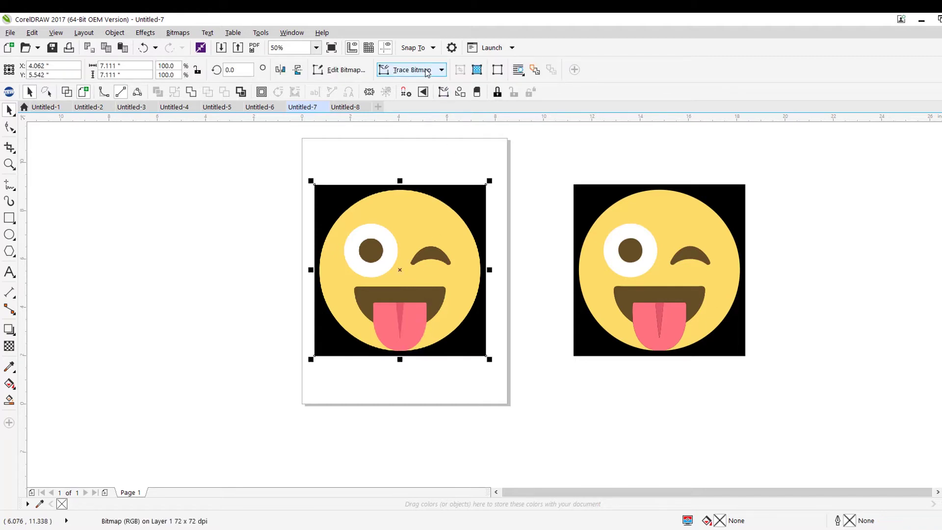
pyautogui.click(443, 71)
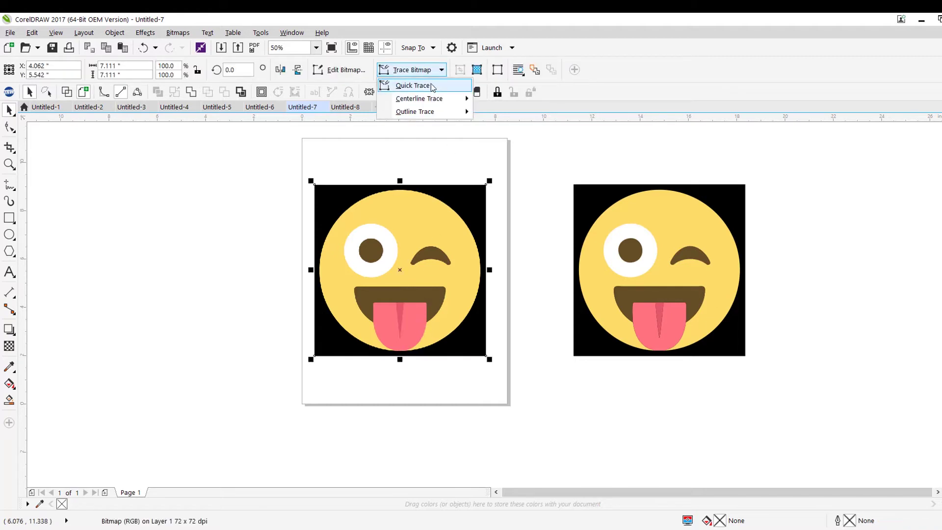
pyautogui.click(431, 86)
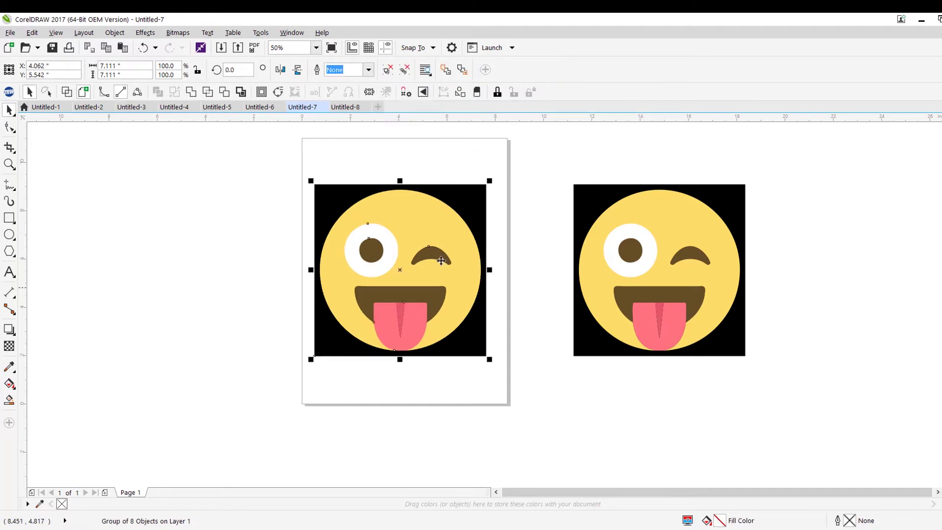
pyautogui.moveTo(441, 201)
pyautogui.mouseDown()
pyautogui.moveTo(309, 250)
pyautogui.moveTo(235, 205)
pyautogui.mouseUp()
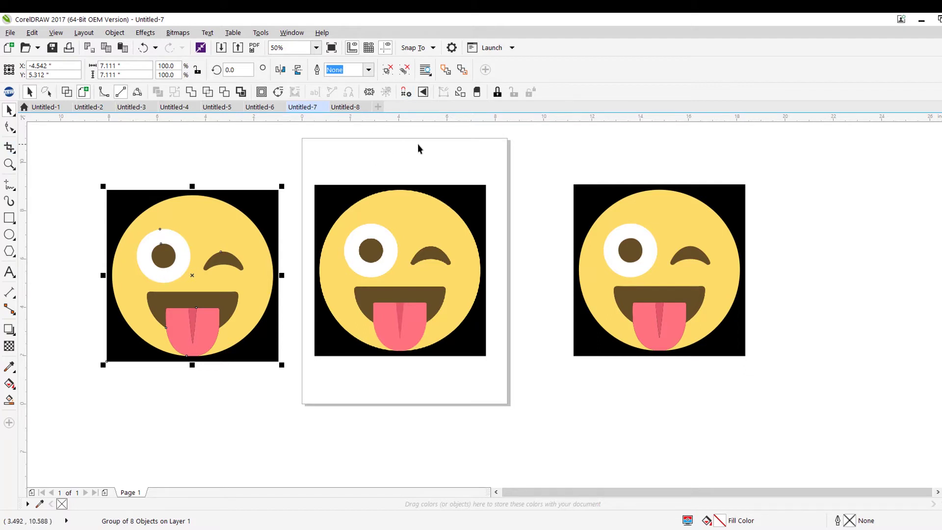
# Delete the original emoji bitmap from the page in Wireframe view and return the drawing to the full-color view
pyautogui.moveTo(355, 311); pyautogui.dragTo(369, 311)
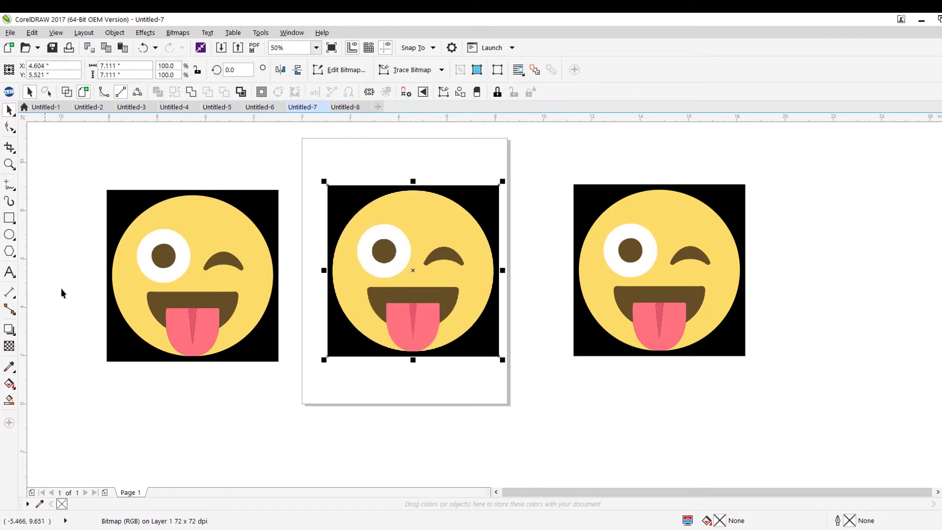
pyautogui.moveTo(92, 161); pyautogui.dragTo(787, 372)
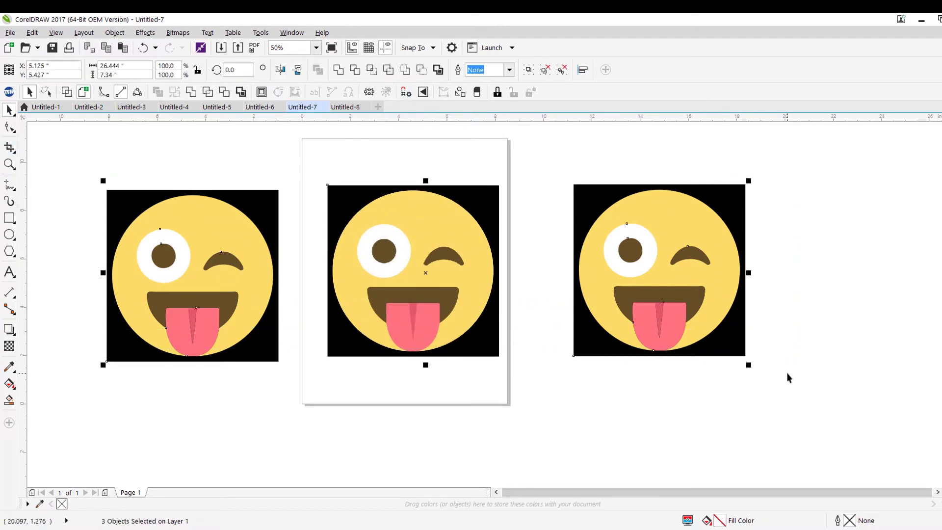
pyautogui.click(787, 372)
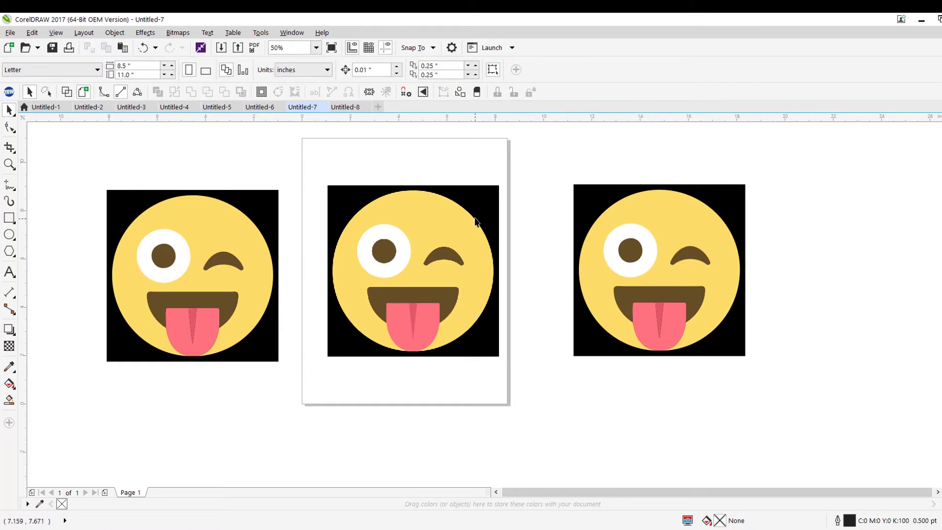
pyautogui.click(67, 91)
pyautogui.click(478, 333)
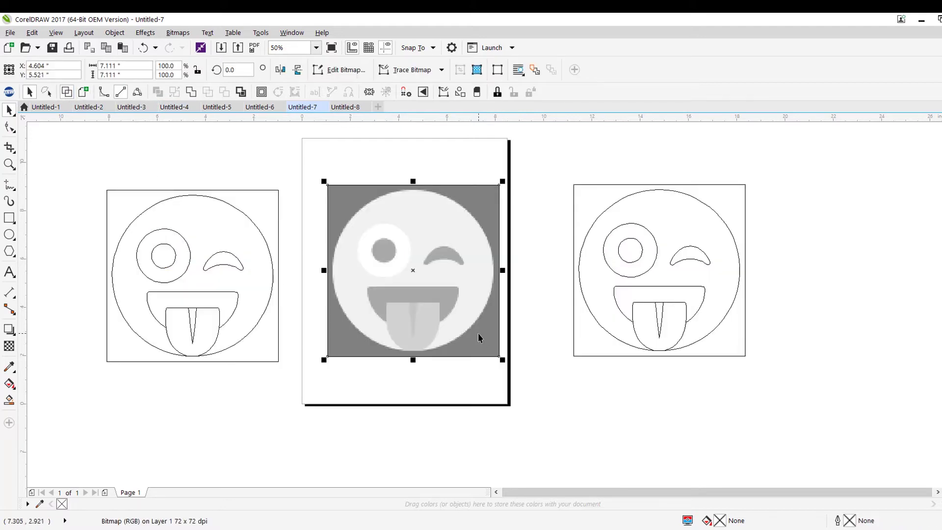
pyautogui.press('Delete')
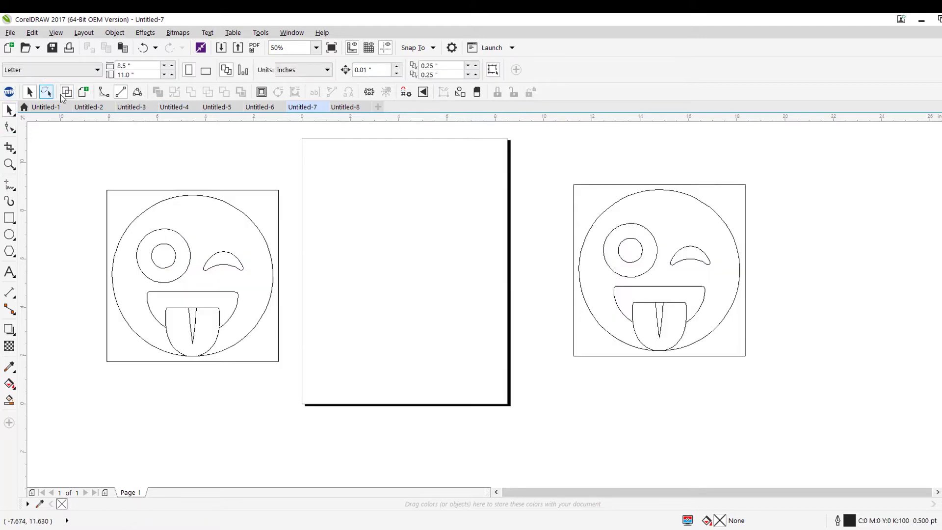
pyautogui.click(84, 92)
# Move the traced emoji group at the right onto the page, ungroup all its objects and delete the black background square
pyautogui.moveTo(590, 188); pyautogui.dragTo(351, 193)
pyautogui.rightClick(366, 207)
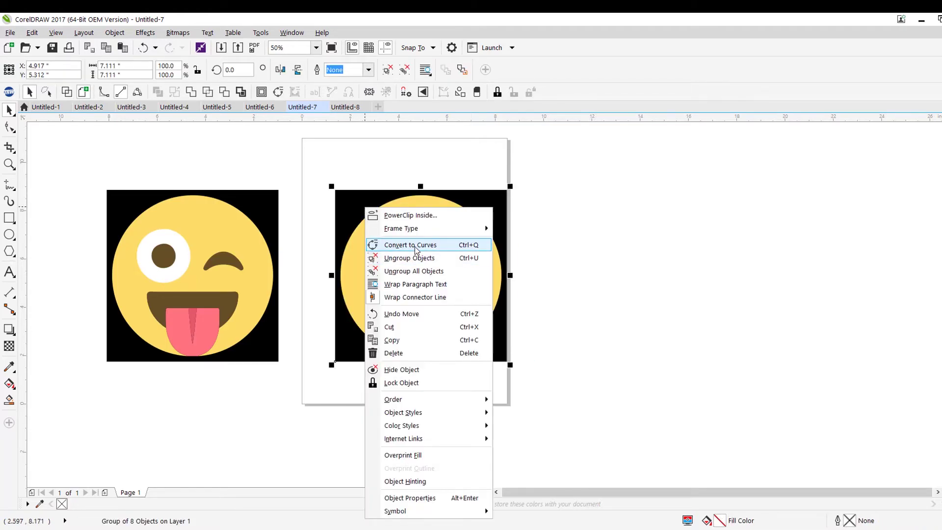
pyautogui.click(438, 272)
pyautogui.click(507, 208)
pyautogui.moveTo(507, 208); pyautogui.dragTo(720, 227)
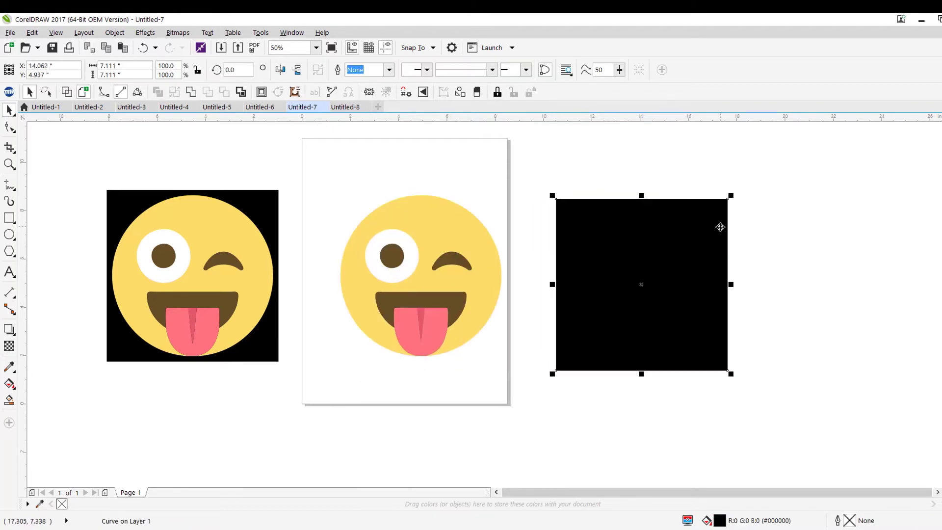
pyautogui.press('Delete')
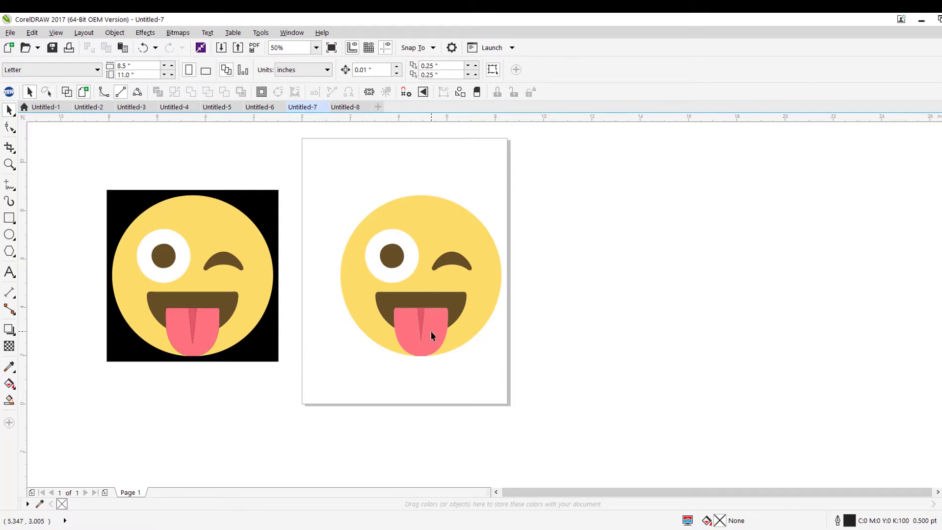
# Delete the pink tongue and its dark center crease from the emoji on the page
pyautogui.moveTo(431, 331); pyautogui.dragTo(574, 378)
pyautogui.press('Delete')
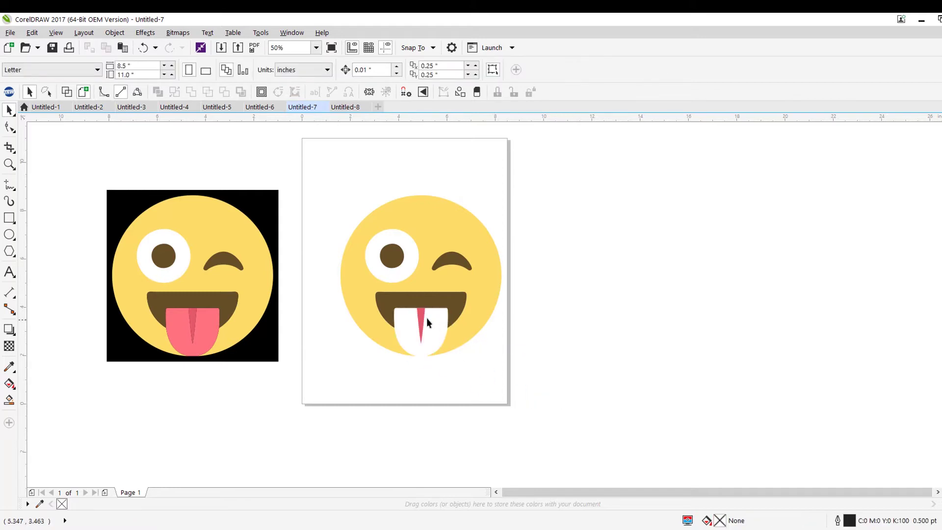
pyautogui.moveTo(420, 314); pyautogui.dragTo(559, 346)
pyautogui.press('Delete')
# Remove the nodes that form the tongue notch in the brown mouth shape
pyautogui.click(445, 308)
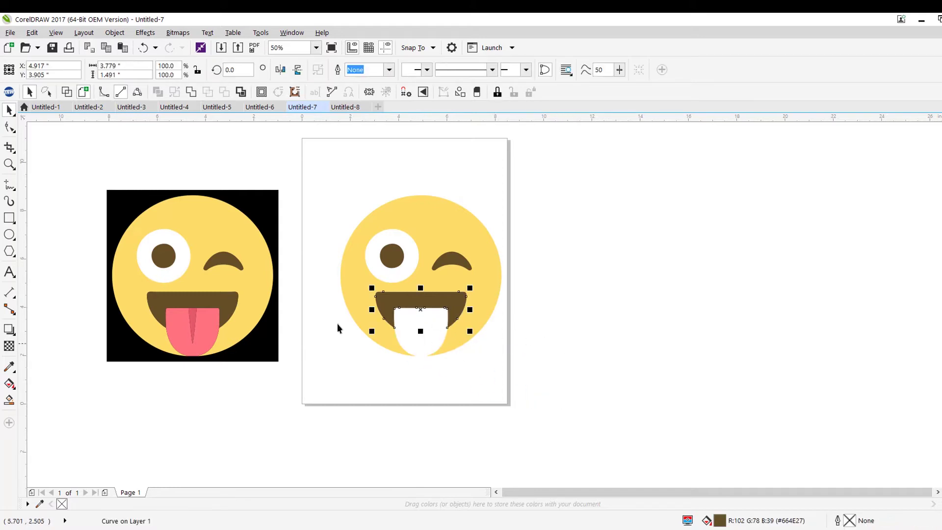
pyautogui.click(10, 128)
pyautogui.moveTo(380, 290); pyautogui.dragTo(440, 340)
pyautogui.scroll(2, 406, 347)
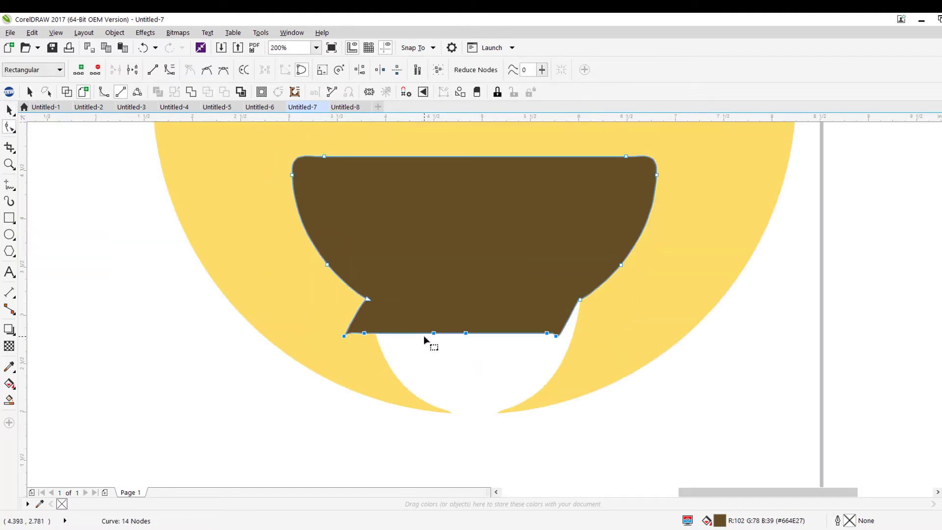
pyautogui.press('Delete')
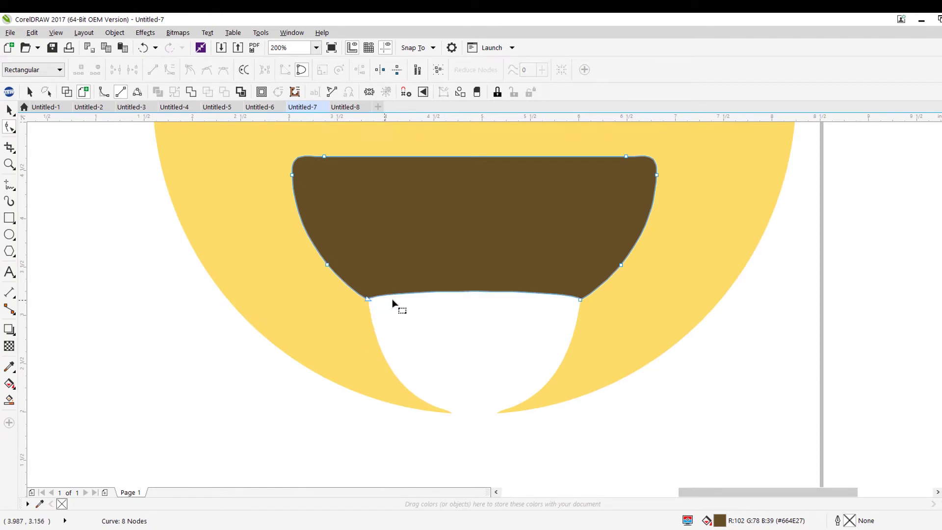
# Add a node at the middle of the mouth's lower edge and pull it down about 0.37 inches
pyautogui.doubleClick(479, 292)
pyautogui.moveTo(480, 293); pyautogui.dragTo(479, 330)
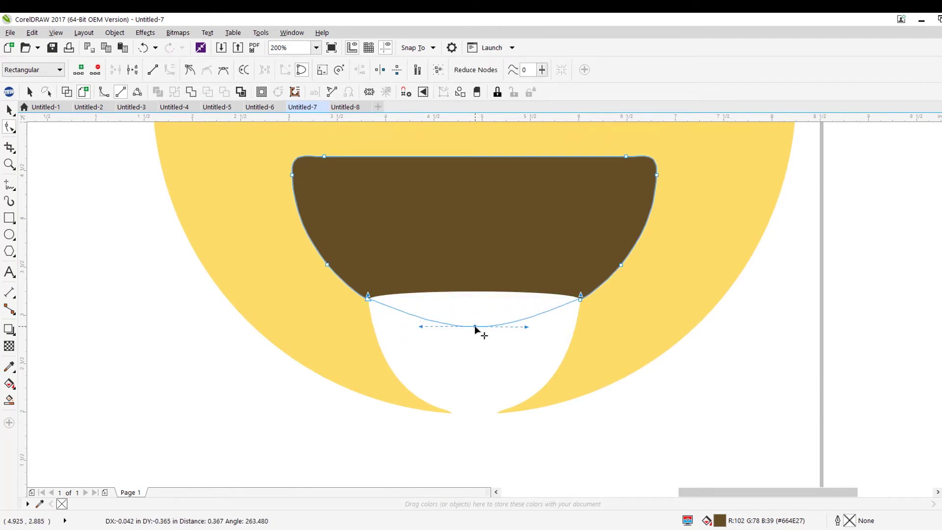
pyautogui.click(363, 301)
pyautogui.click(9, 109)
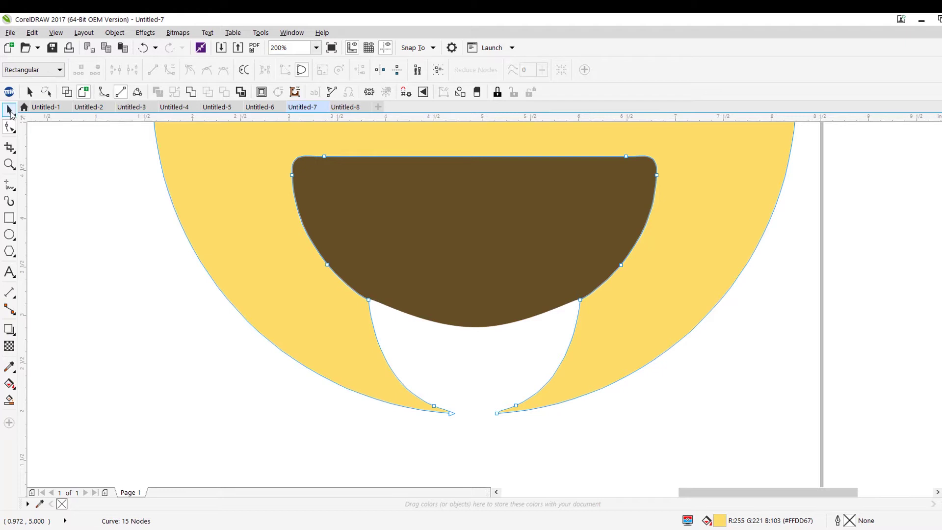
# Remove the yellow face curve's nodes that trace the mouth outline and the upper ends of the tongue cut-out
pyautogui.scroll(-1, 157, 266)
pyautogui.click(465, 355)
pyautogui.moveTo(464, 354); pyautogui.dragTo(542, 385)
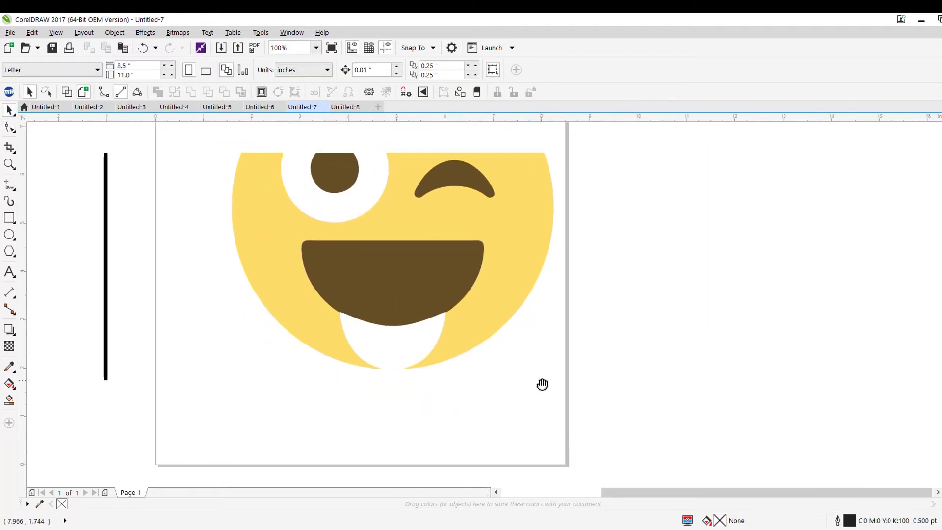
pyautogui.moveTo(618, 272); pyautogui.dragTo(636, 290)
pyautogui.click(522, 302)
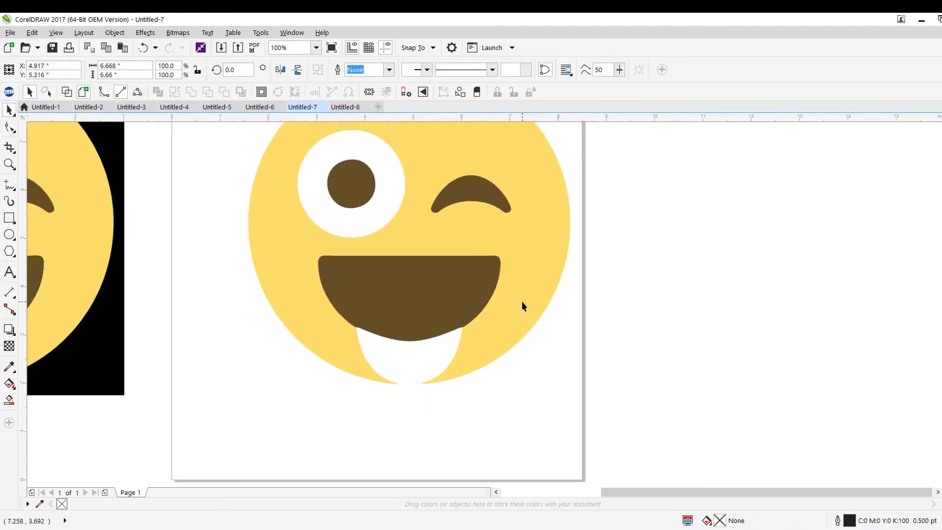
pyautogui.click(14, 132)
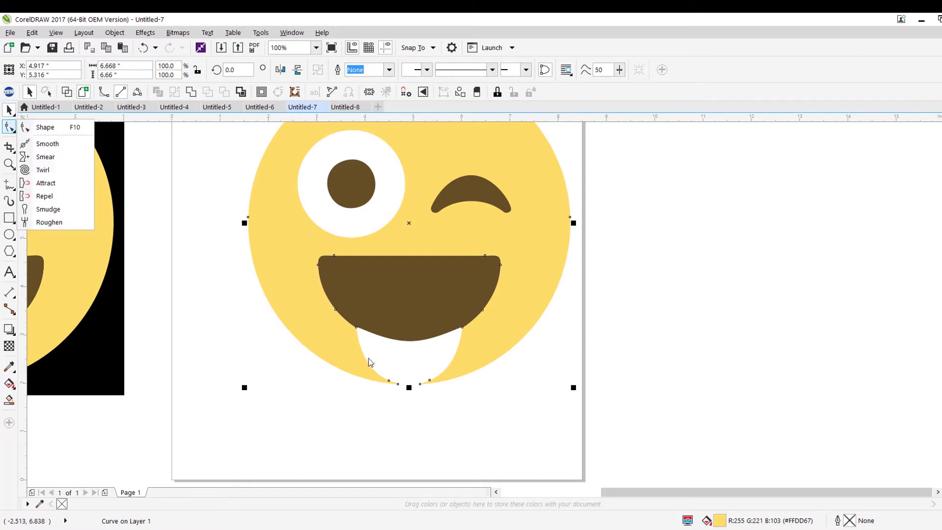
pyautogui.click(277, 304)
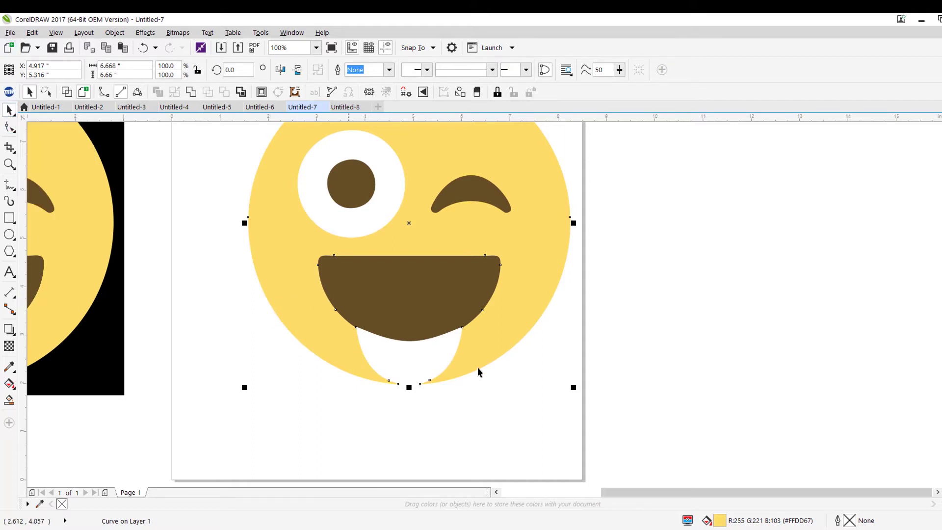
pyautogui.scroll(1, 319, 305)
pyautogui.click(309, 293)
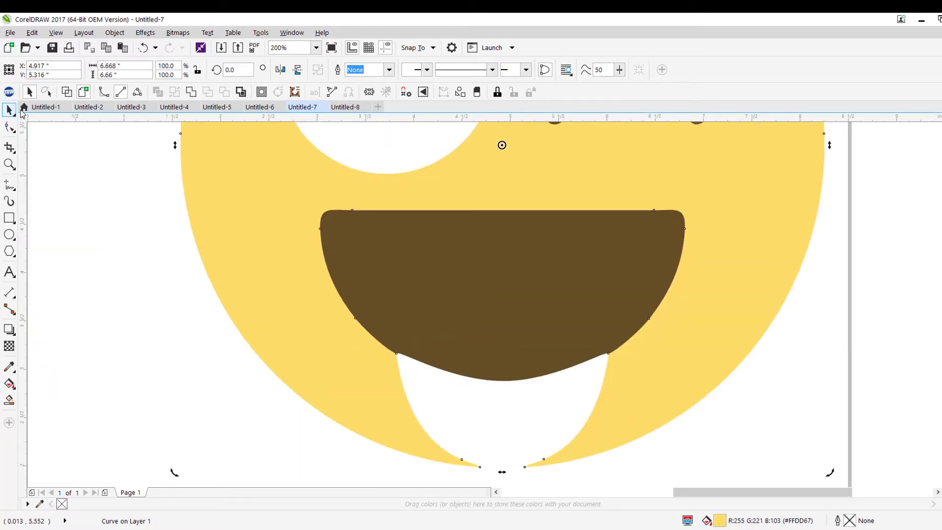
pyautogui.click(10, 127)
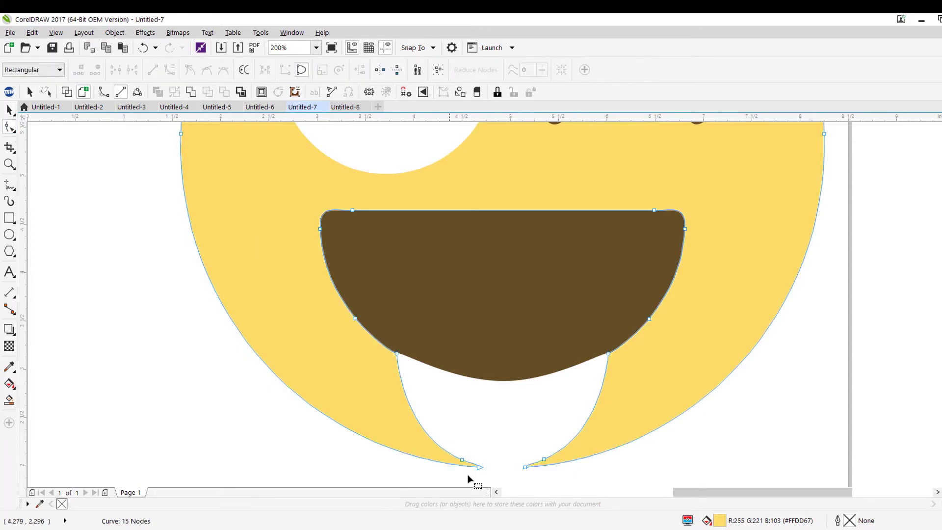
pyautogui.moveTo(481, 419); pyautogui.dragTo(275, 204)
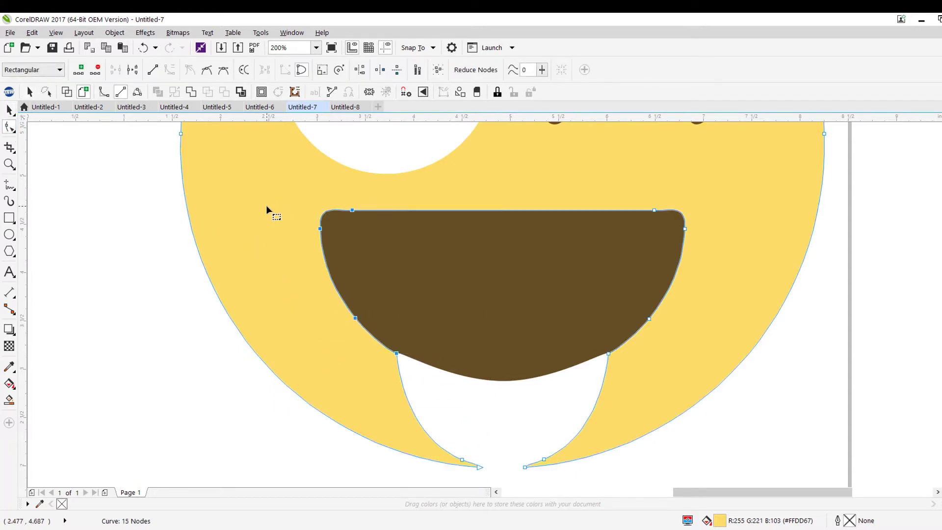
pyautogui.press('Delete')
pyautogui.moveTo(579, 178); pyautogui.dragTo(690, 343)
pyautogui.press('Delete')
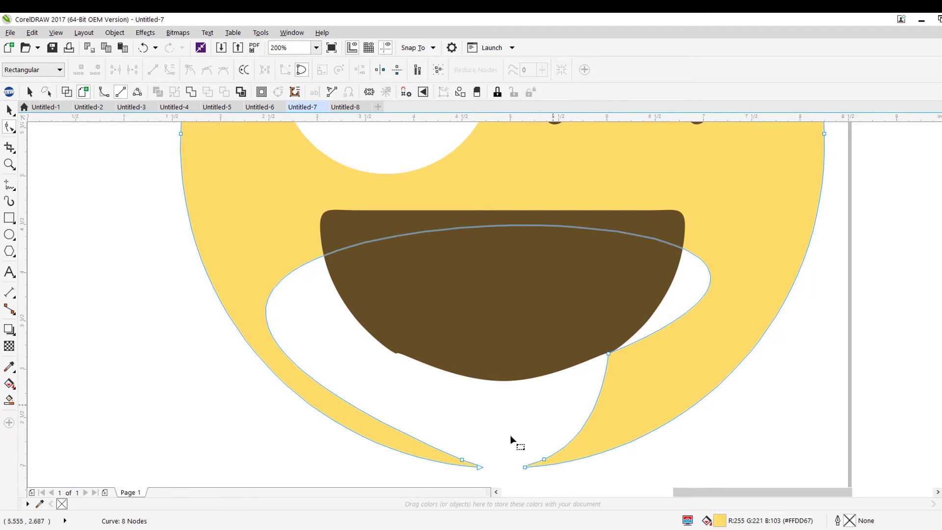
pyautogui.moveTo(577, 336); pyautogui.dragTo(632, 386)
pyautogui.press('Delete')
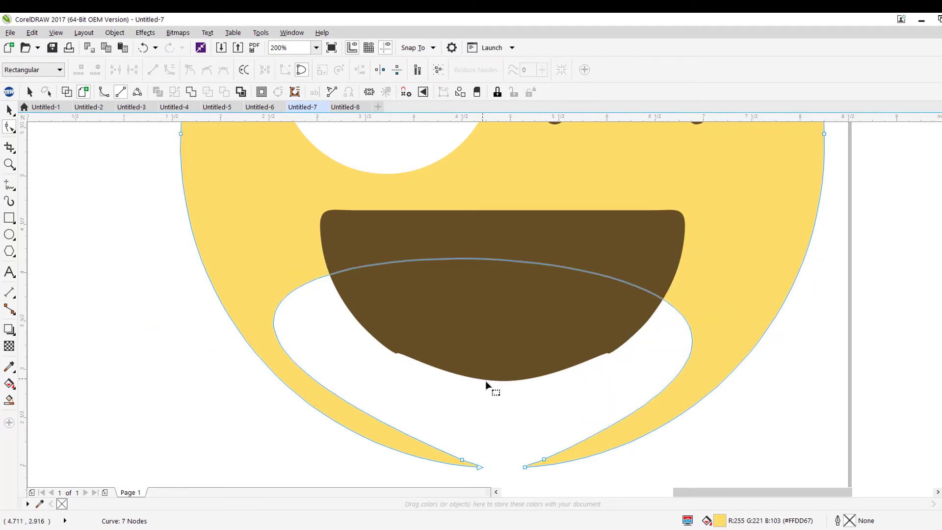
# Delete the two remaining inner nodes beside the gap at the bottom of the yellow face
pyautogui.click(462, 461)
pyautogui.press('Delete')
pyautogui.click(543, 460)
pyautogui.press('Delete')
# Pull the long curve handles in to the bottom end nodes so the yellow face closes into a full circle
pyautogui.click(525, 467)
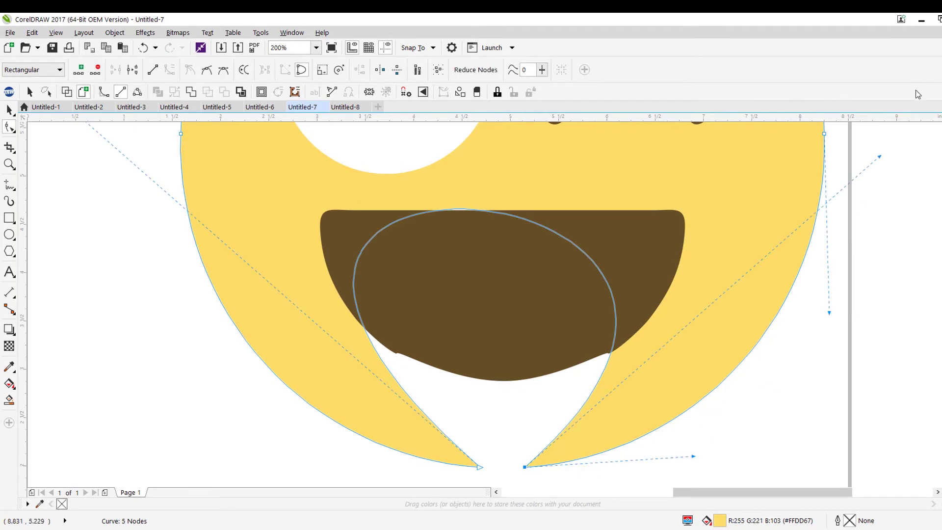
pyautogui.moveTo(880, 157); pyautogui.dragTo(515, 473)
pyautogui.scroll(-1, 185, 185)
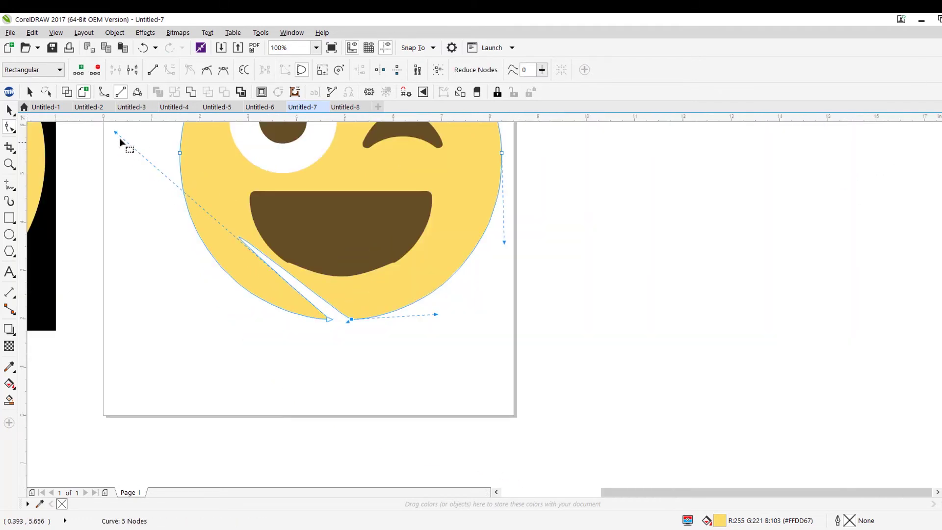
pyautogui.moveTo(118, 133); pyautogui.dragTo(351, 321)
pyautogui.click(368, 347)
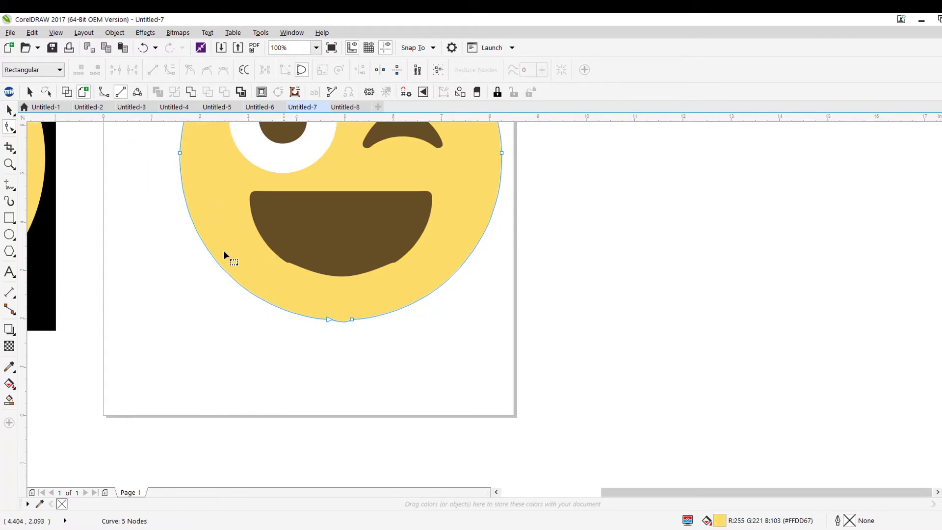
pyautogui.moveTo(417, 378); pyautogui.dragTo(337, 322)
pyautogui.scroll(-1, 336, 321)
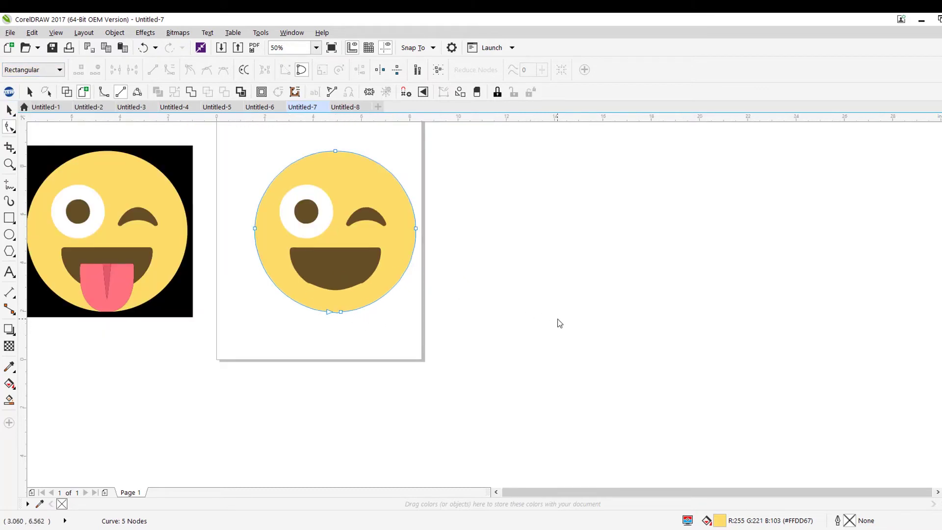
pyautogui.click(10, 111)
pyautogui.click(364, 385)
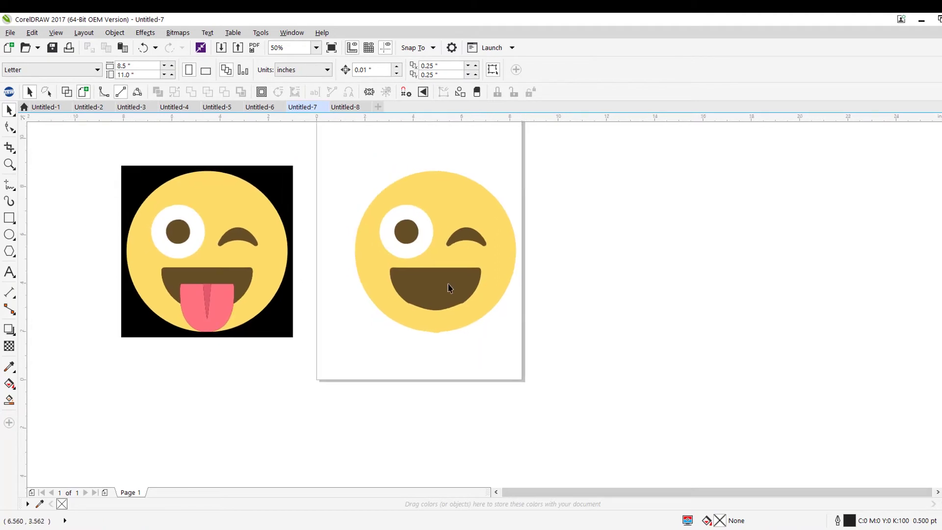
# Inspect the lower corners of the reshaped mouth up close and compare the edited emoji with the traced group beside the page
pyautogui.scroll(1, 448, 288)
pyautogui.scroll(1, 478, 326)
pyautogui.click(461, 317)
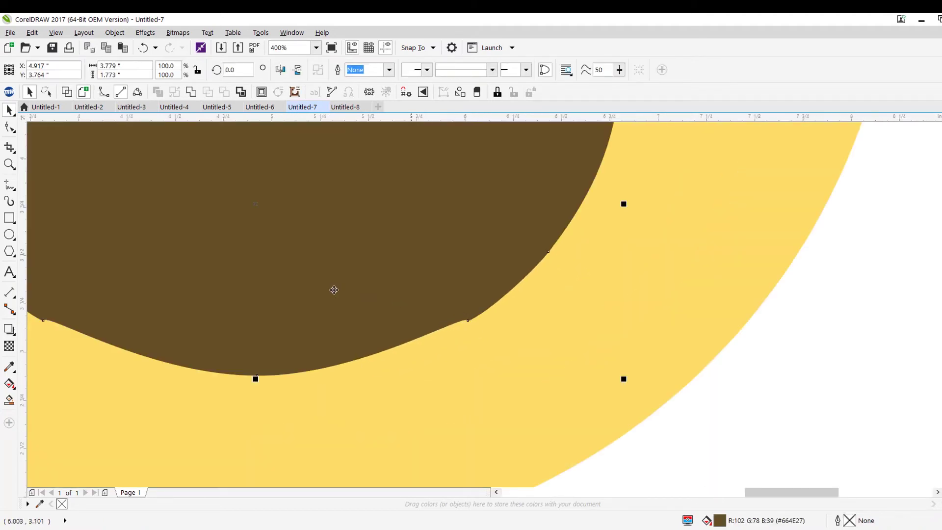
pyautogui.scroll(-2, 631, 275)
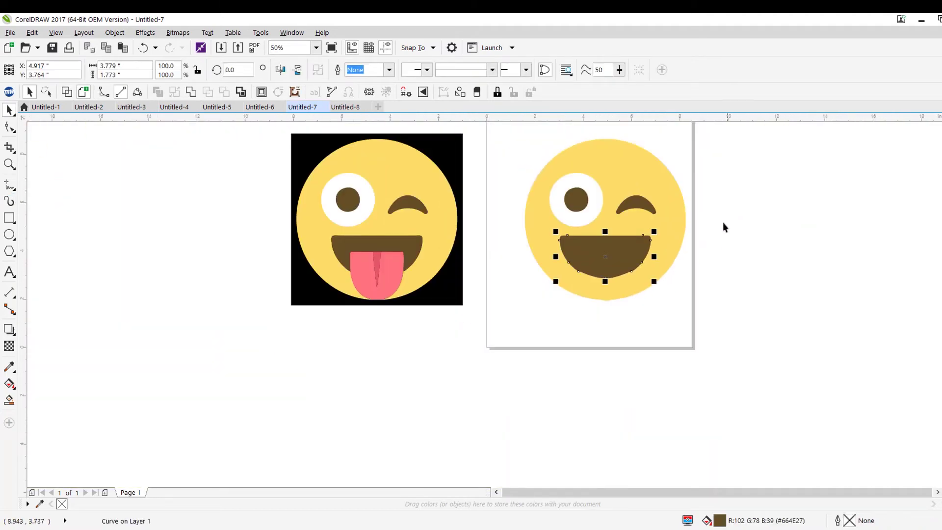
pyautogui.moveTo(724, 225); pyautogui.dragTo(684, 257)
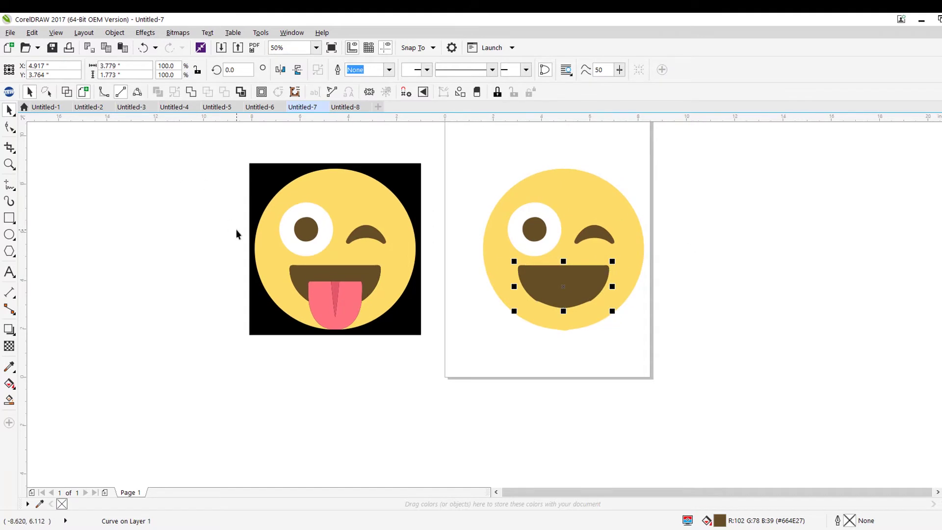
pyautogui.click(369, 311)
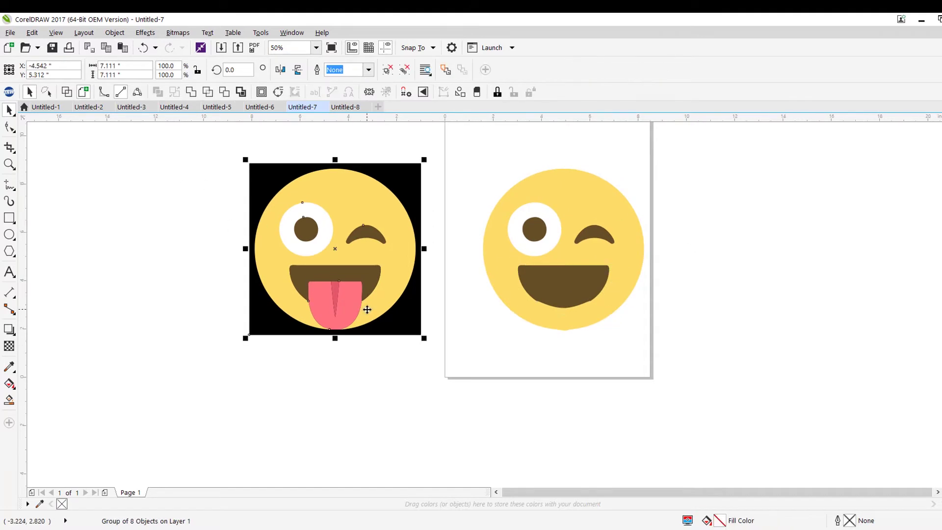
# Delete the winking eye from the edited emoji
pyautogui.click(594, 238)
pyautogui.click(732, 227)
pyautogui.moveTo(600, 240); pyautogui.dragTo(675, 227)
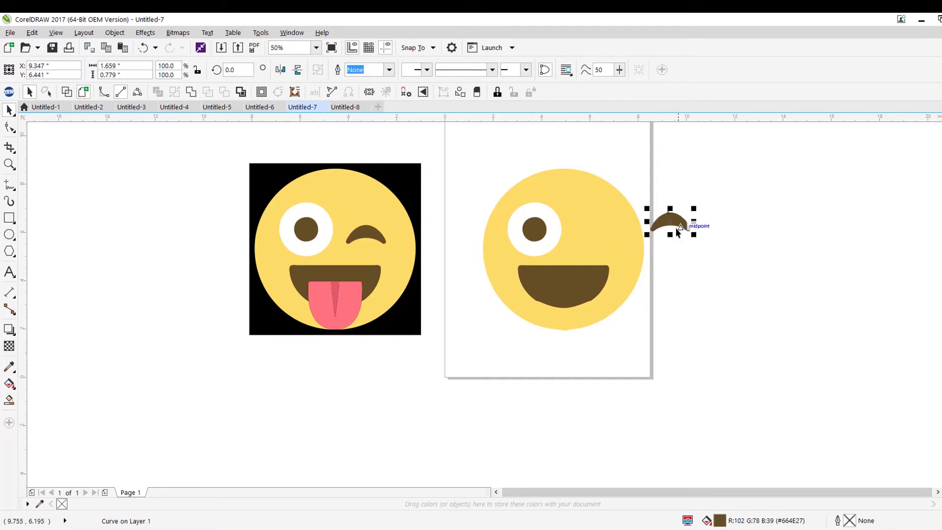
pyautogui.press('Delete')
# Copy the white eye circle and its brown pupil to the right as the emoji's second open eye
pyautogui.moveTo(540, 213); pyautogui.dragTo(599, 217)
pyautogui.moveTo(546, 229); pyautogui.dragTo(595, 231)
pyautogui.click(738, 222)
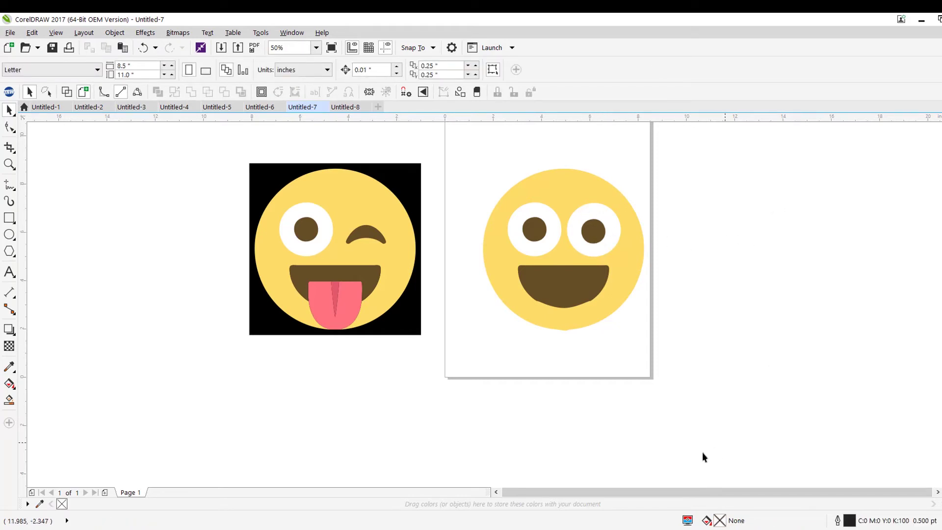
# Select all shapes of the edited two-eyed emoji and delete them from the page
pyautogui.scroll(1, 511, 135)
pyautogui.moveTo(512, 135); pyautogui.dragTo(478, 191)
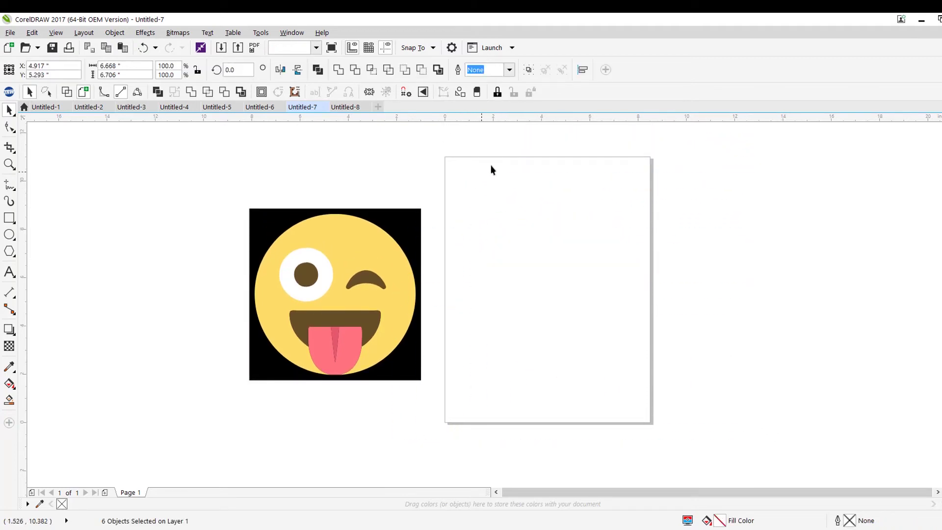
pyautogui.click(550, 209)
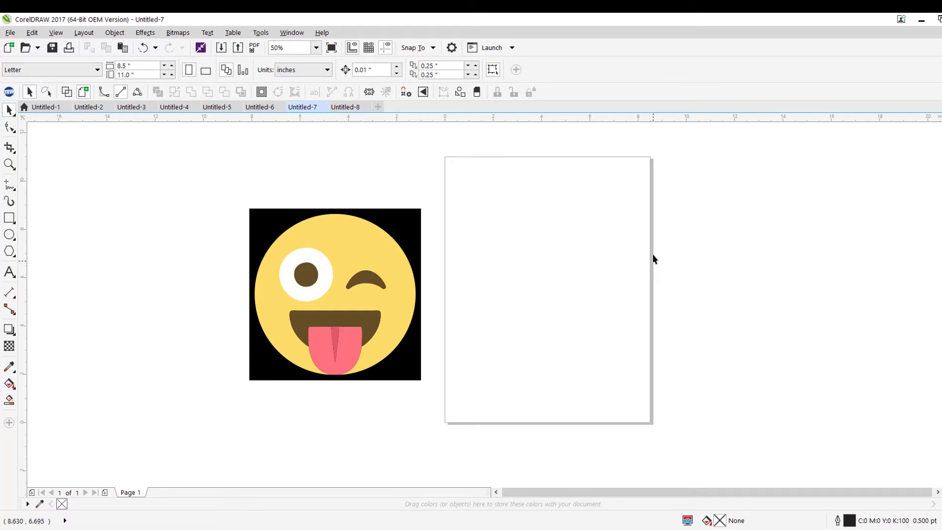
# Move the grouped traced emoji from beside the page onto the page, centred horizontally
pyautogui.moveTo(232, 194); pyautogui.dragTo(427, 379)
pyautogui.moveTo(349, 322); pyautogui.dragTo(558, 296)
pyautogui.hotkey('shift', 'F2')
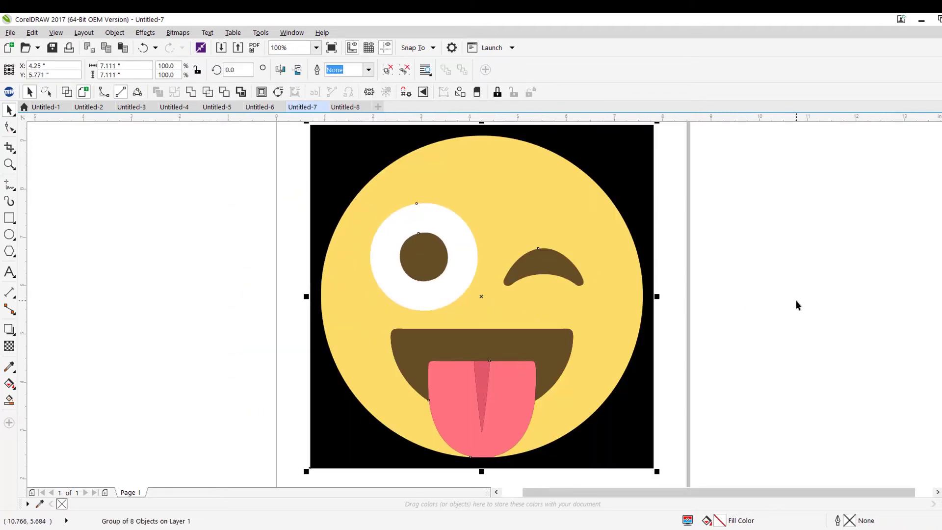
pyautogui.click(796, 300)
pyautogui.scroll(-2, 757, 292)
pyautogui.moveTo(765, 284); pyautogui.dragTo(610, 276)
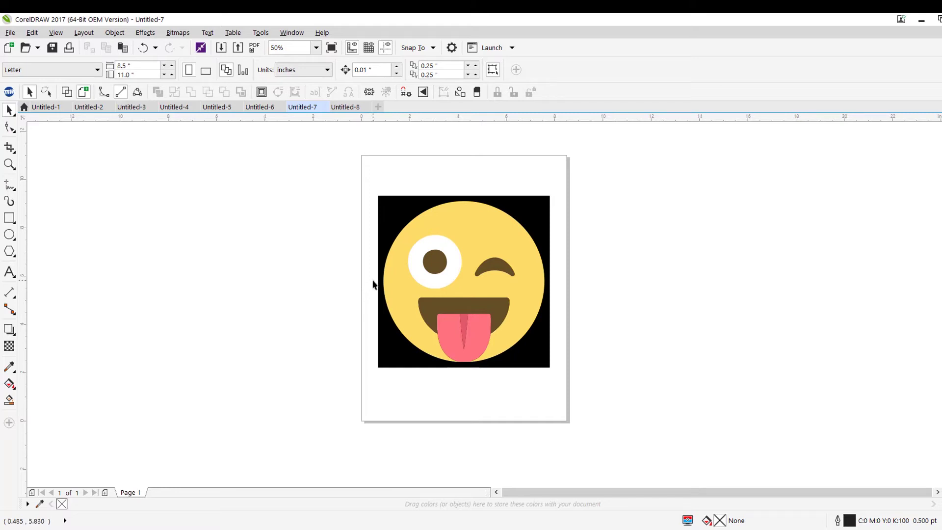
# Toggle between wireframe and full-colour view to examine the outlines of the traced emoji shapes
pyautogui.hotkey('shift', 'F9')
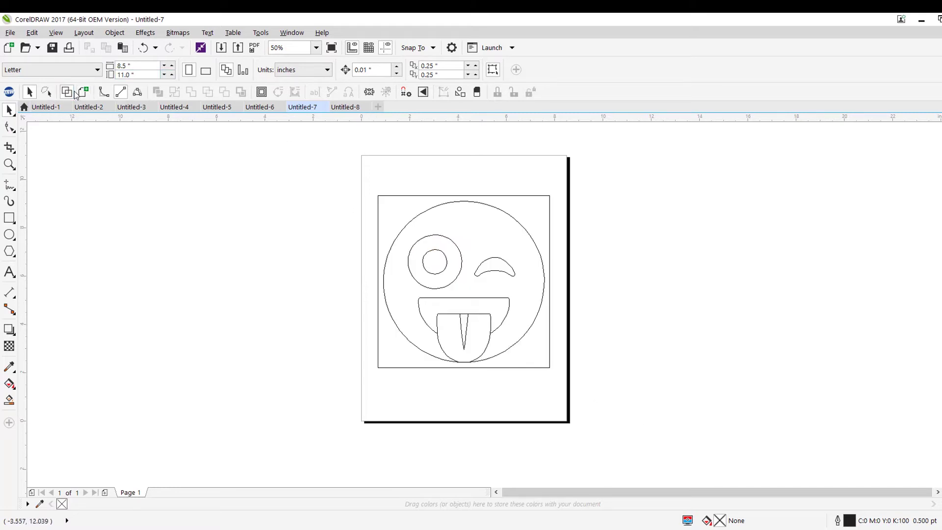
pyautogui.hotkey('shift', 'F9')
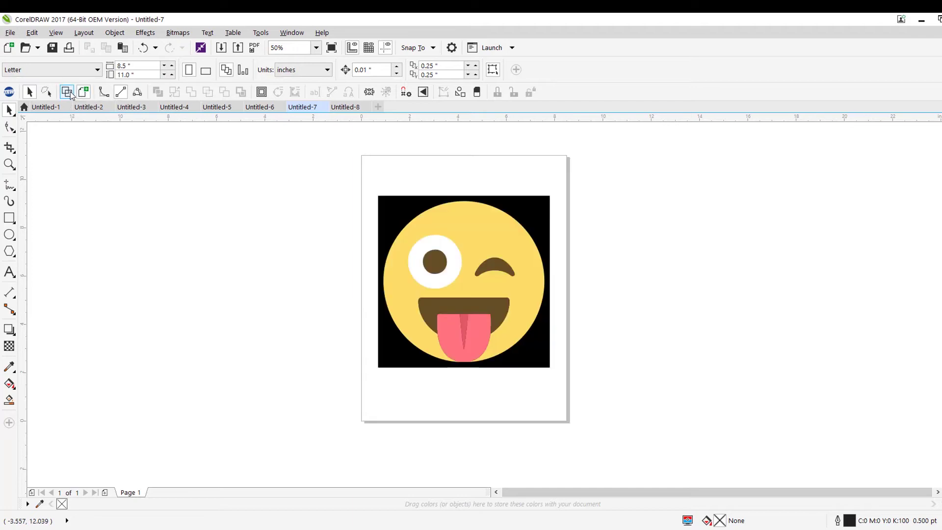
pyautogui.hotkey('shift', 'F9')
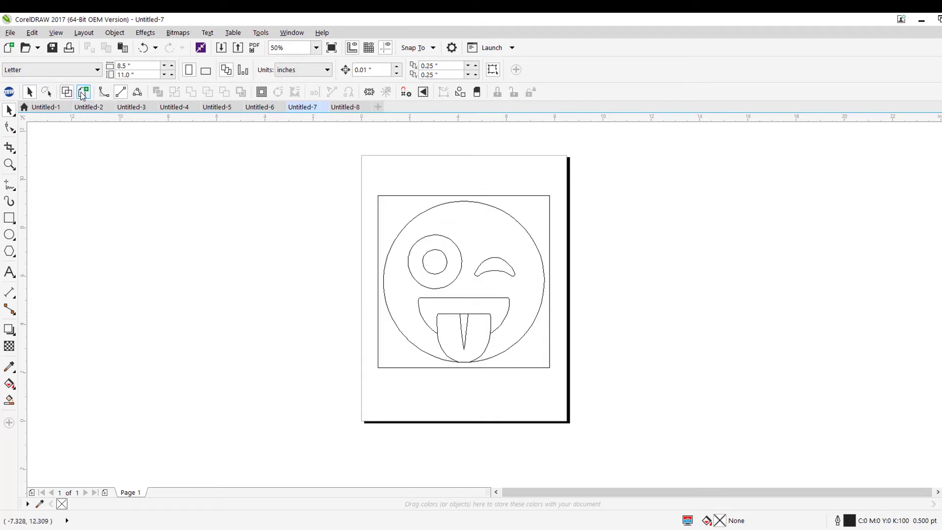
pyautogui.hotkey('shift', 'F9')
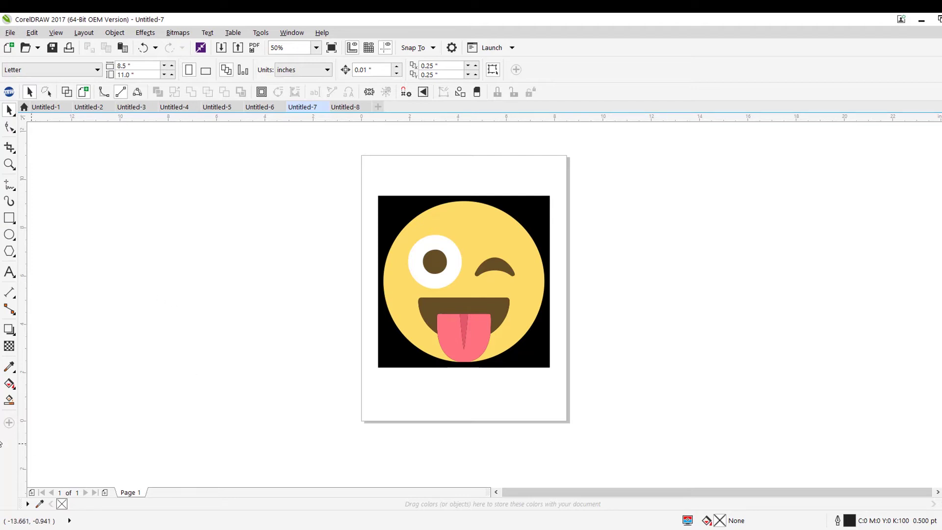
# Smart Fill the black background, the white eye ring and the mouth in slate blue with a 0.5 pt outline
pyautogui.click(9, 400)
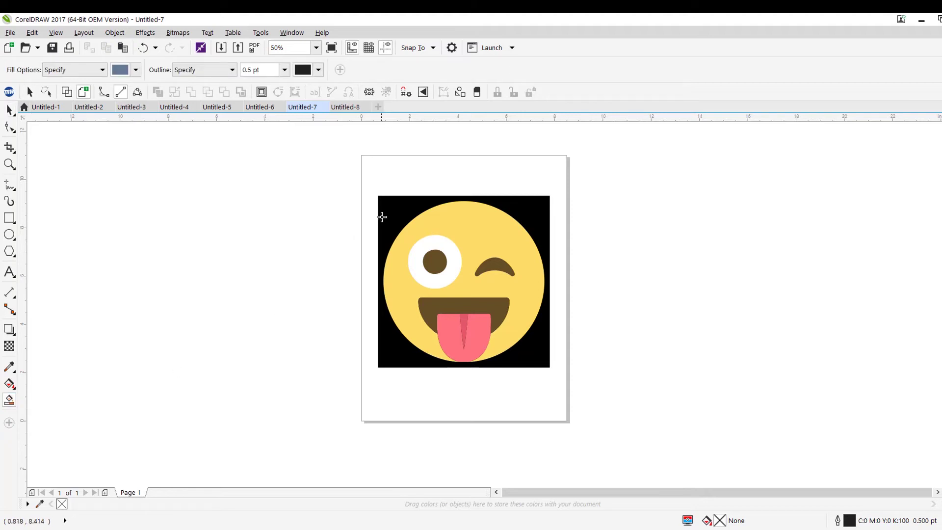
pyautogui.click(392, 209)
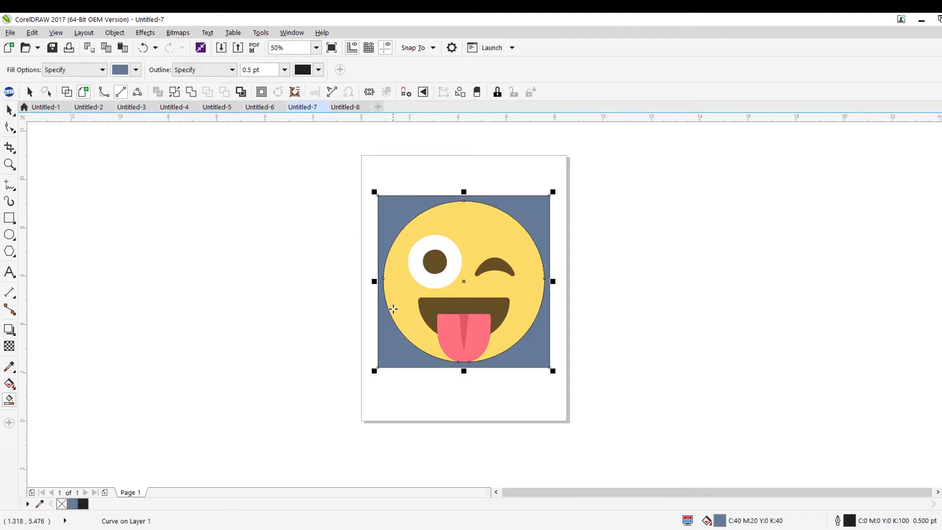
pyautogui.click(423, 276)
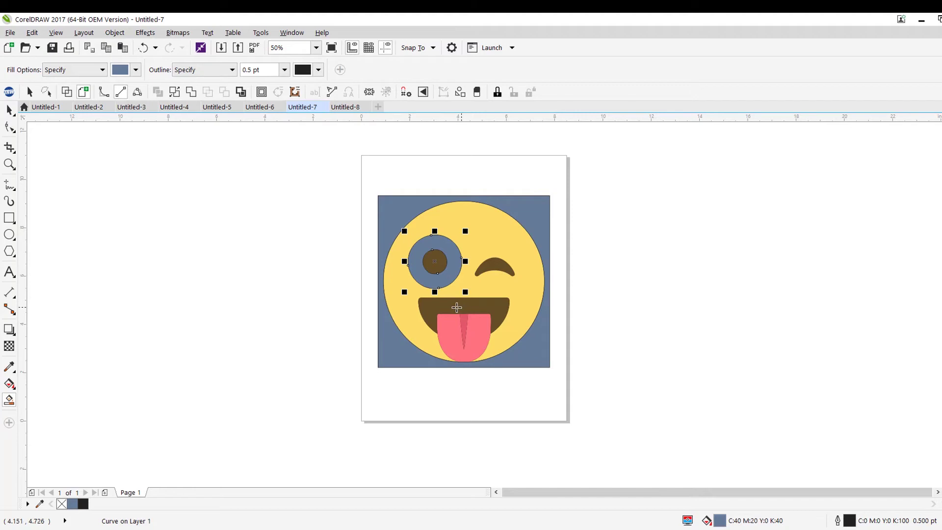
pyautogui.click(448, 304)
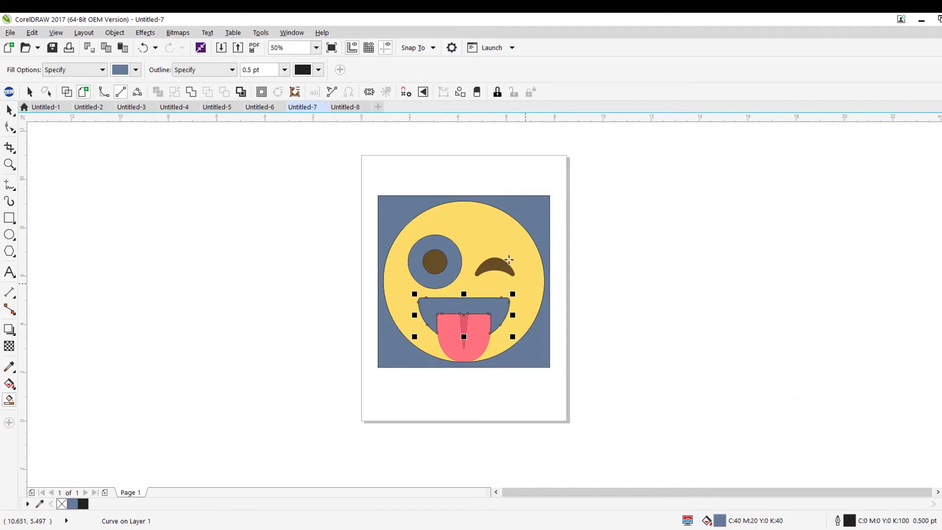
# Move the blue background copy left of the page and the blue eye ring and mouth copies to its right
pyautogui.click(9, 109)
pyautogui.click(349, 251)
pyautogui.click(395, 216)
pyautogui.moveTo(396, 216); pyautogui.dragTo(91, 242)
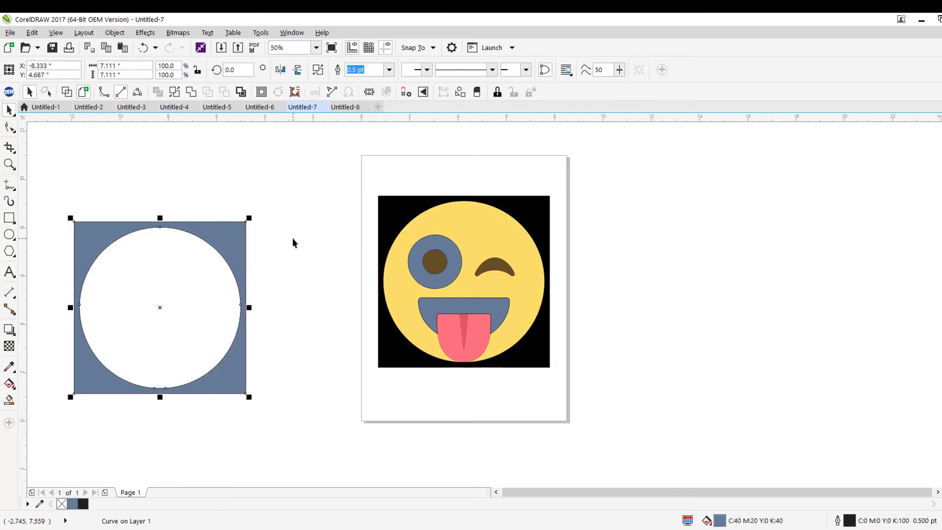
pyautogui.press('Escape')
pyautogui.moveTo(411, 243); pyautogui.dragTo(607, 226)
pyautogui.moveTo(499, 307); pyautogui.dragTo(668, 305)
pyautogui.click(789, 380)
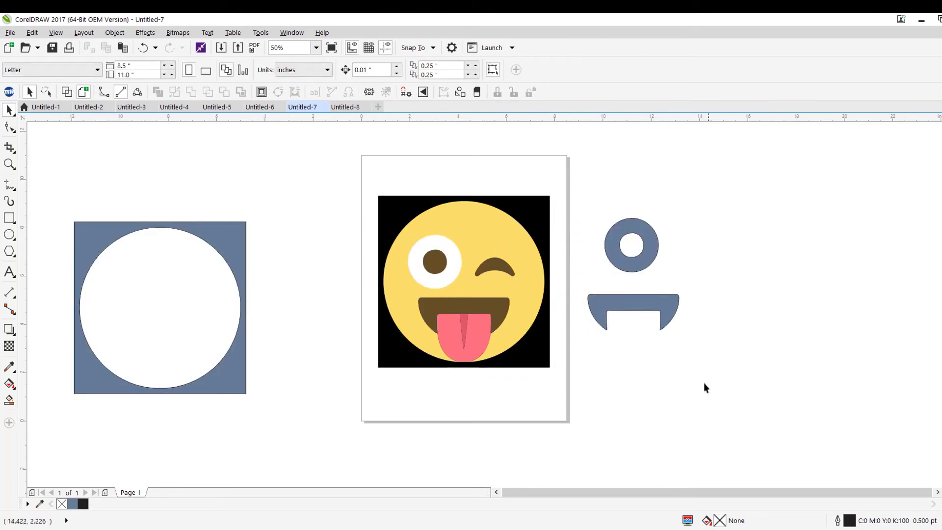
# Undo the moves of the blue background, eye ring and mouth copies
pyautogui.hotkey('ctrl', 'z')
pyautogui.hotkey('ctrl', 'z')
pyautogui.hotkey('ctrl', 'z')
pyautogui.press('Escape')
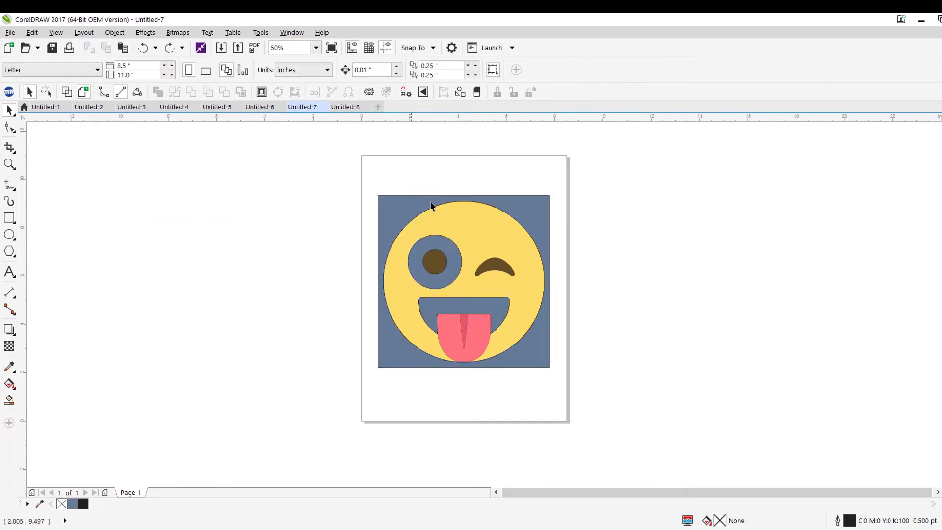
# Delete the blue background, eye ring and mouth copies lying over the traced emoji
pyautogui.moveTo(513, 203); pyautogui.dragTo(700, 204)
pyautogui.press('Delete')
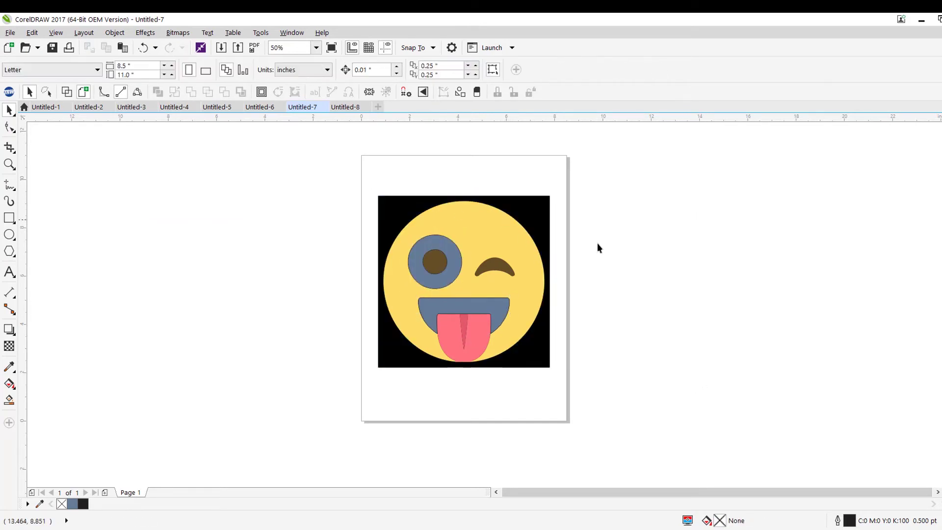
pyautogui.click(450, 287)
pyautogui.press('Delete')
pyautogui.press('Tab')
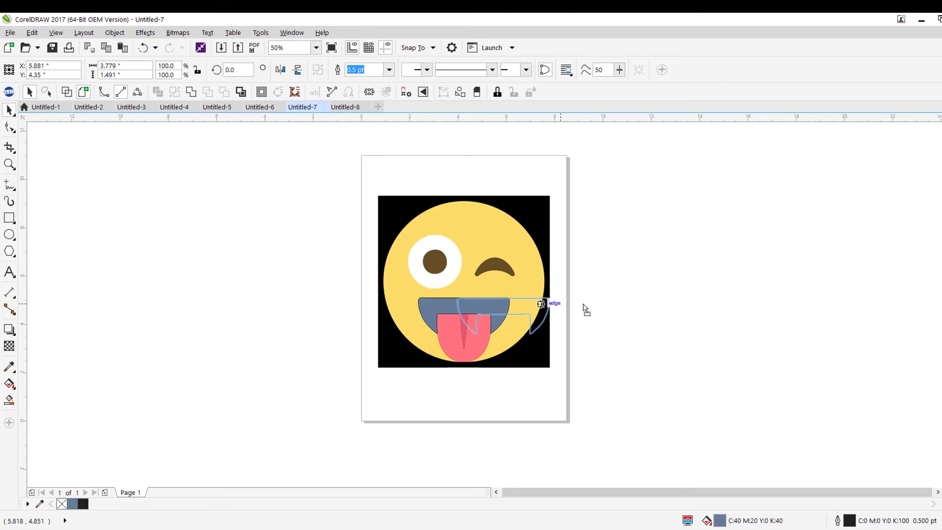
pyautogui.press('Delete')
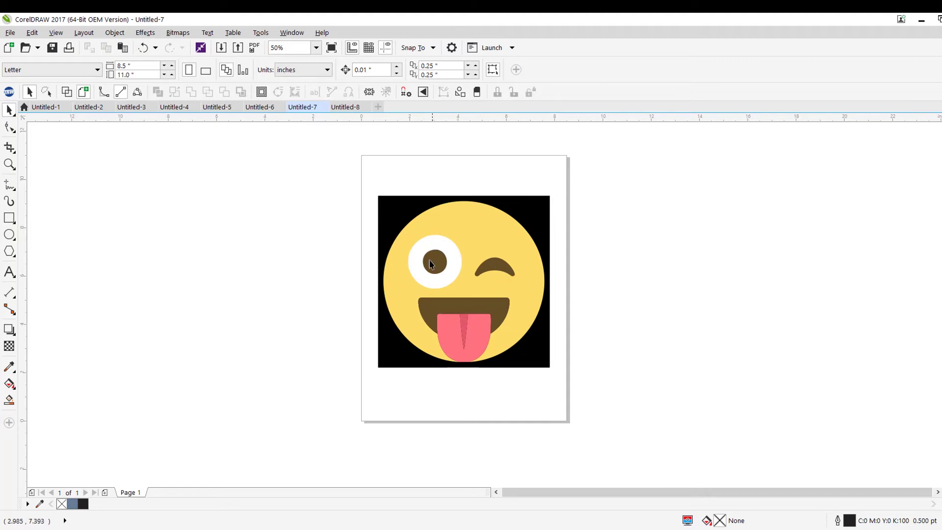
# Reposition the traced emoji group over the page's left edge and ungroup it
pyautogui.moveTo(425, 253); pyautogui.dragTo(292, 261)
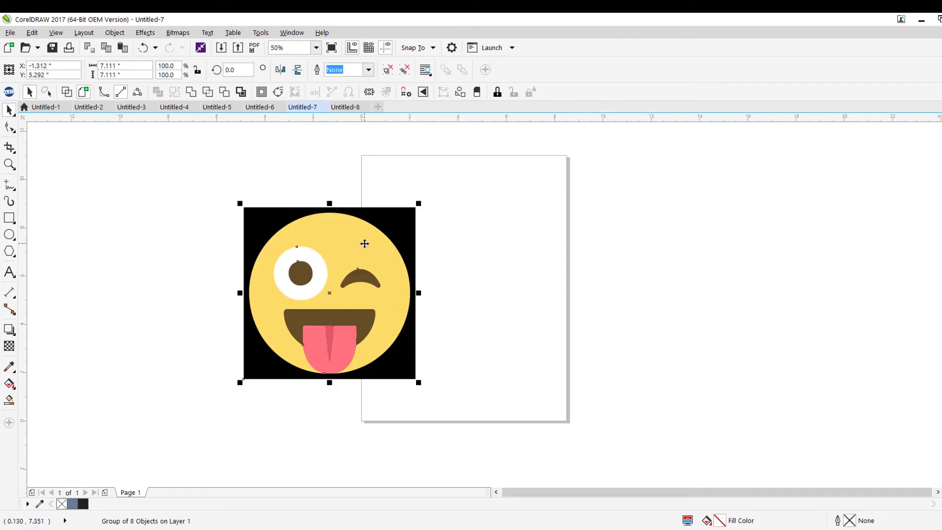
pyautogui.moveTo(370, 239); pyautogui.dragTo(452, 214)
pyautogui.rightClick(452, 214)
pyautogui.click(667, 245)
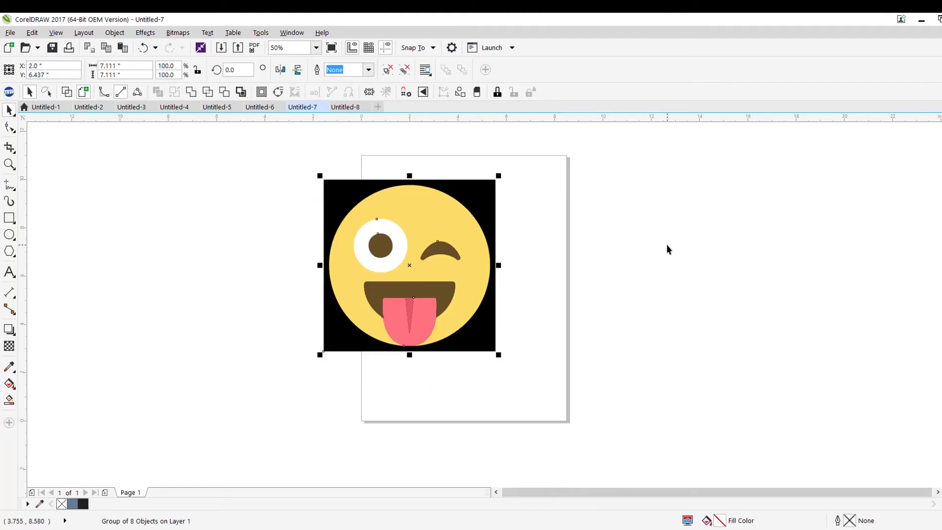
# Try moving the white eye circle out of the emoji and undo the move
pyautogui.moveTo(388, 228); pyautogui.dragTo(543, 246)
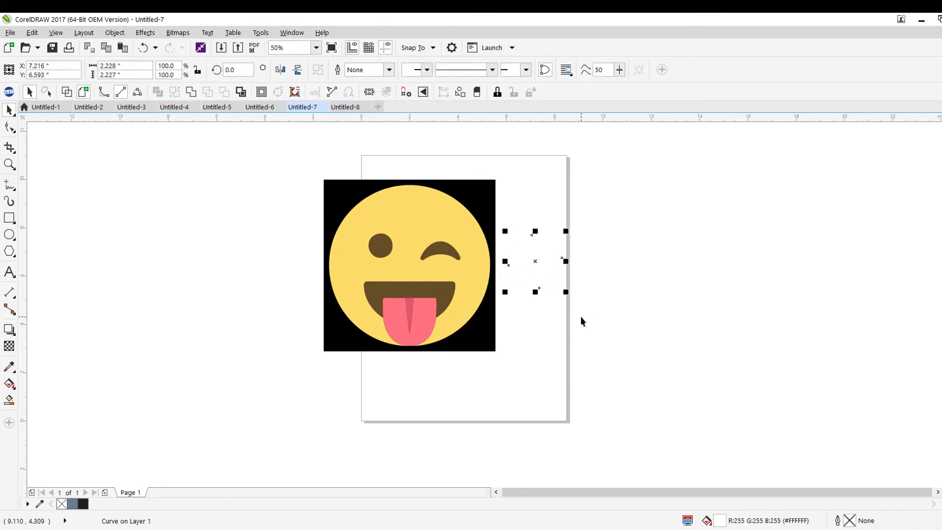
pyautogui.hotkey('ctrl', 'z')
pyautogui.moveTo(383, 245); pyautogui.dragTo(379, 257)
pyautogui.hotkey('ctrl', 'z')
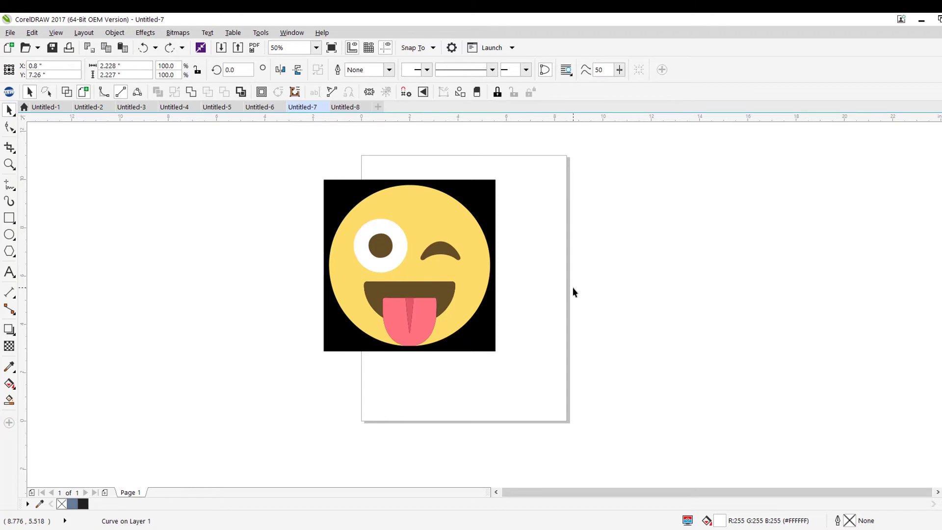
# Examine the tongue and the nodes of the yellow face curve as separate traced shapes
pyautogui.click(572, 292)
pyautogui.click(396, 311)
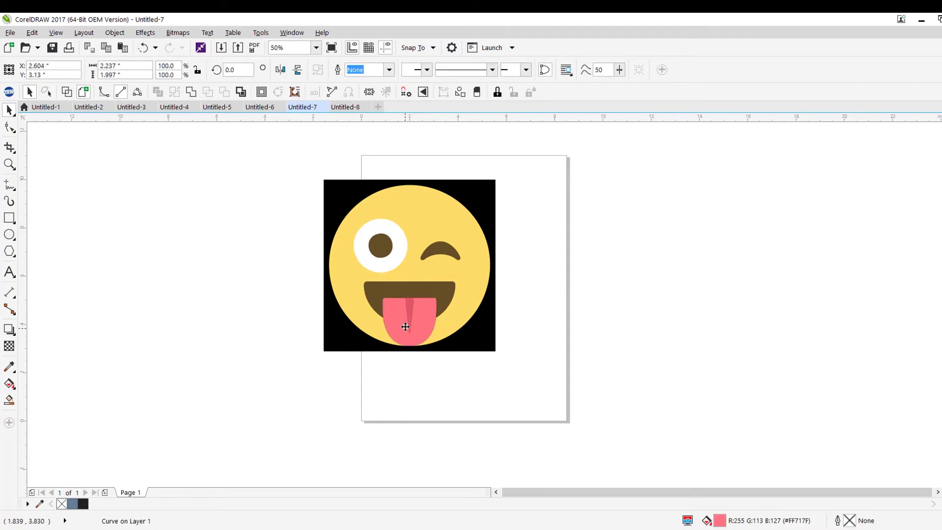
pyautogui.click(424, 216)
pyautogui.press('F10')
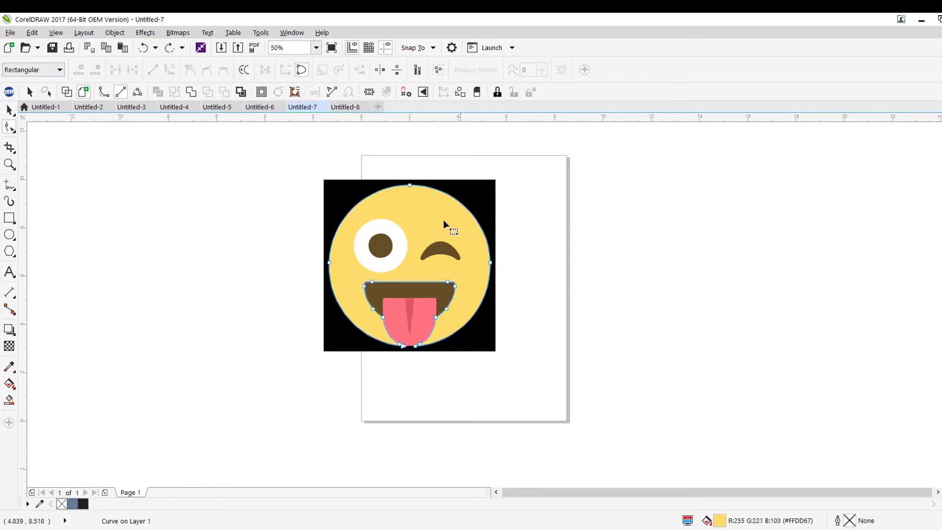
# Try moving the yellow face curve away from the other shapes and undo the move
pyautogui.click(9, 109)
pyautogui.moveTo(402, 192); pyautogui.dragTo(321, 205)
pyautogui.hotkey('ctrl', 'z')
pyautogui.click(563, 381)
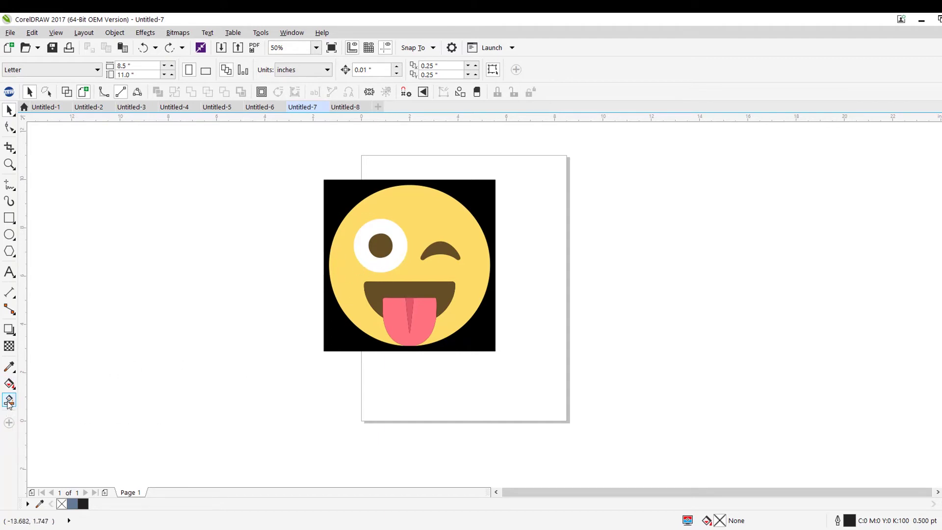
# Smart Fill the eye ring, face, mouth, tongue, tongue crease, winking eye and pupil in slate blue with a 0.5 pt outline
pyautogui.click(9, 400)
pyautogui.click(370, 225)
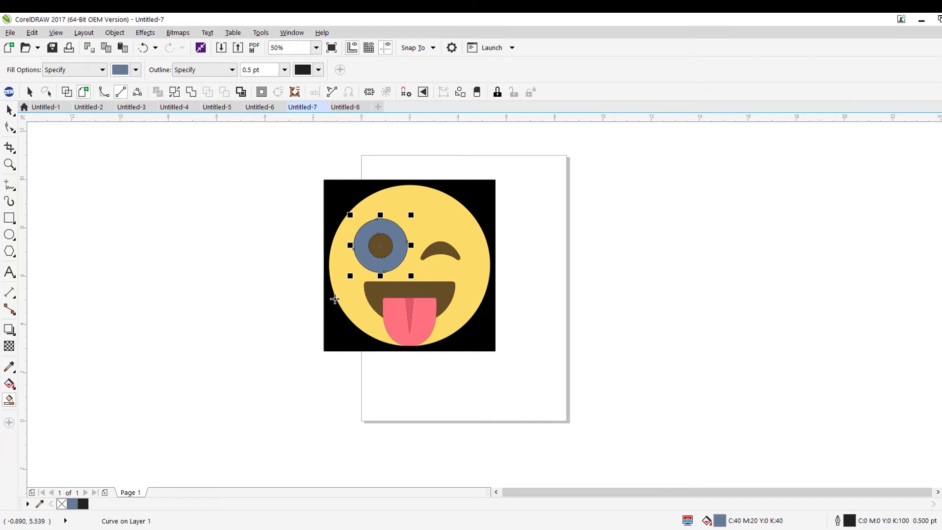
pyautogui.click(407, 210)
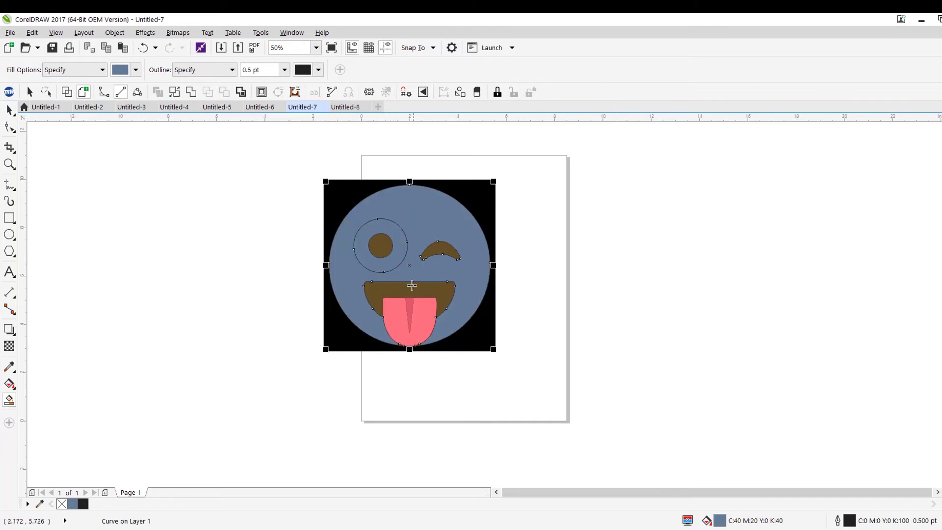
pyautogui.click(411, 288)
pyautogui.click(399, 314)
pyautogui.click(396, 317)
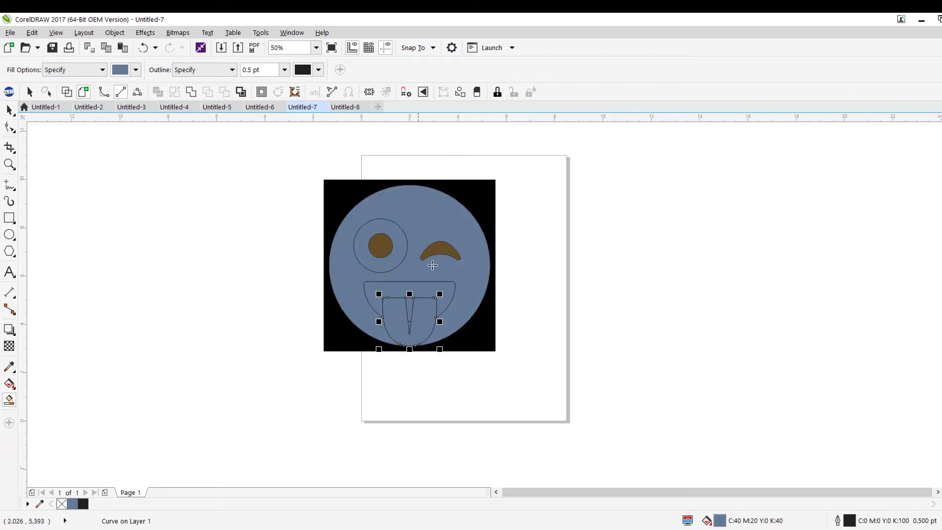
pyautogui.click(437, 250)
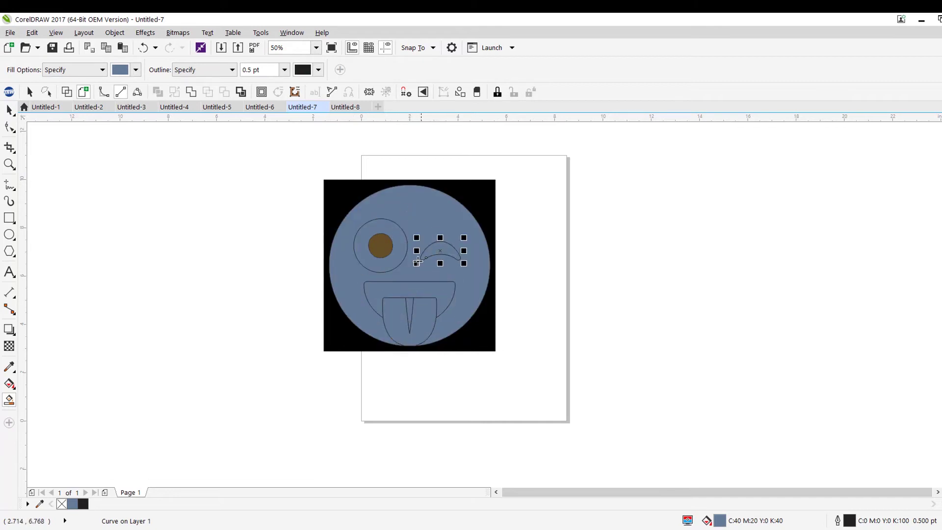
pyautogui.click(380, 246)
pyautogui.click(10, 110)
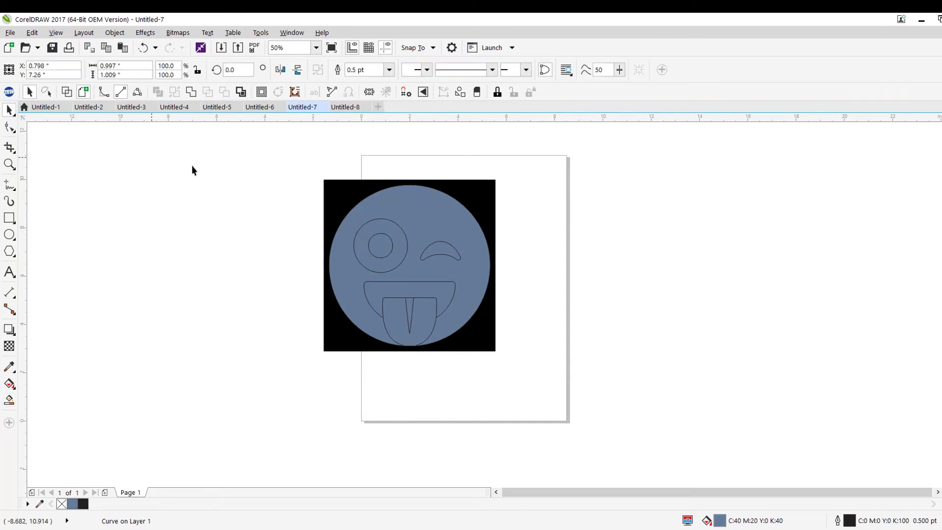
pyautogui.click(192, 165)
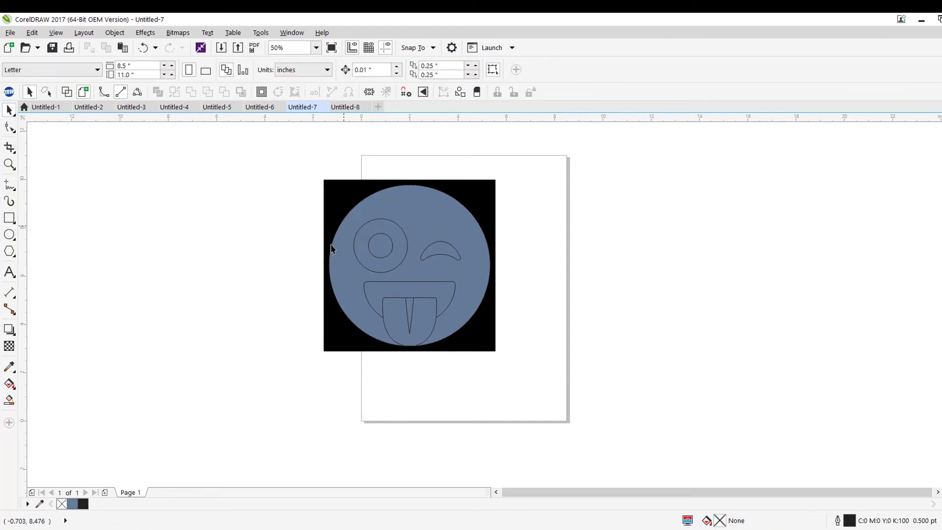
# Move the blue tongue, face, eye ring, winking eye, pupil, mouth and tongue crease copies out to the right of the emoji
pyautogui.click(381, 243)
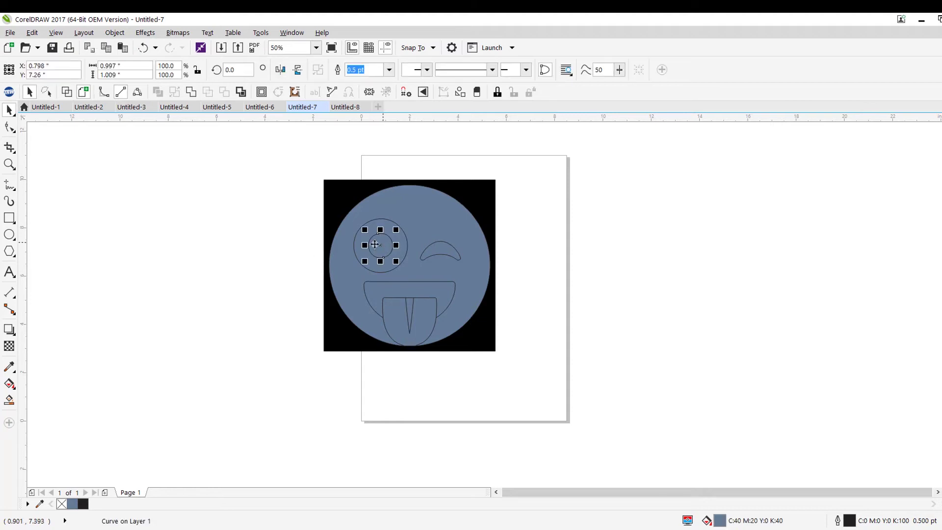
pyautogui.click(493, 361)
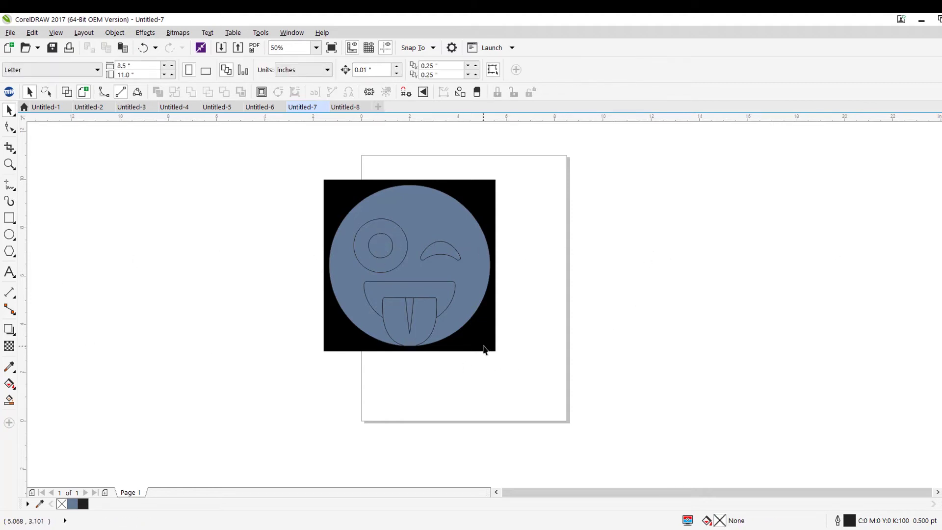
pyautogui.moveTo(399, 317); pyautogui.dragTo(563, 303)
pyautogui.moveTo(469, 295); pyautogui.dragTo(780, 253)
pyautogui.click(390, 230)
pyautogui.moveTo(390, 229); pyautogui.dragTo(680, 367)
pyautogui.moveTo(440, 252); pyautogui.dragTo(770, 344)
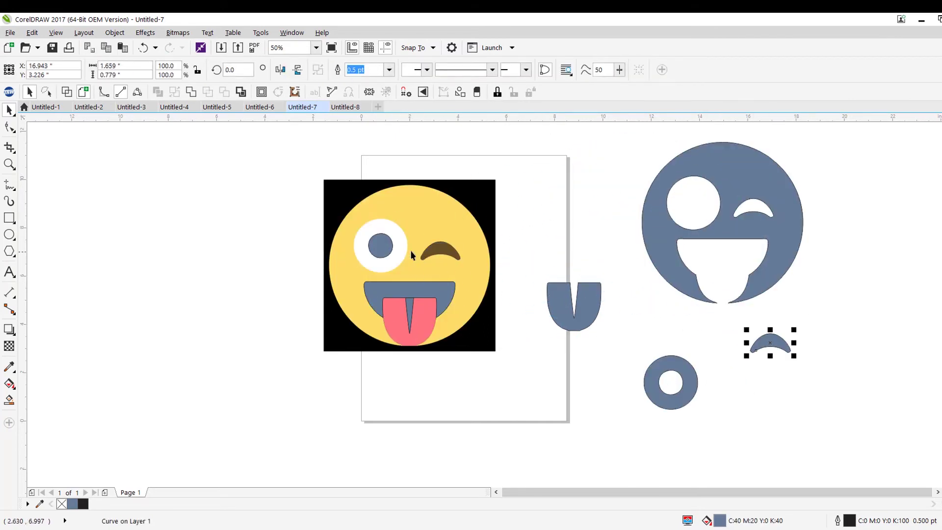
pyautogui.moveTo(574, 242); pyautogui.dragTo(575, 242)
pyautogui.moveTo(440, 286); pyautogui.dragTo(876, 270)
pyautogui.moveTo(410, 310); pyautogui.dragTo(594, 393)
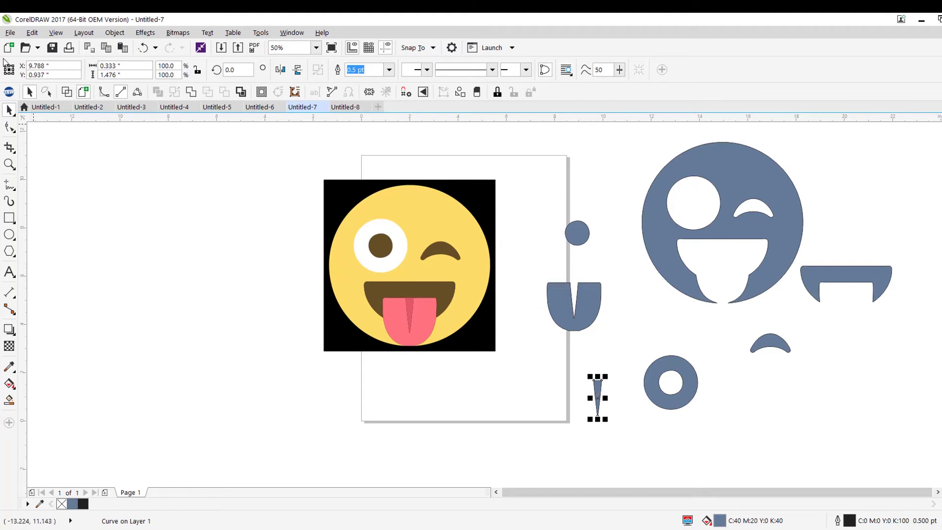
# Delete the emoji and all of its extracted blue copies to clear the drawing
pyautogui.scroll(-1, 119, 190)
pyautogui.moveTo(91, 137)
pyautogui.mouseDown()
pyautogui.moveTo(708, 383)
pyautogui.moveTo(692, 379)
pyautogui.mouseUp()
pyautogui.press('Delete')
pyautogui.moveTo(330, 235); pyautogui.dragTo(497, 267)
pyautogui.scroll(1, 497, 265)
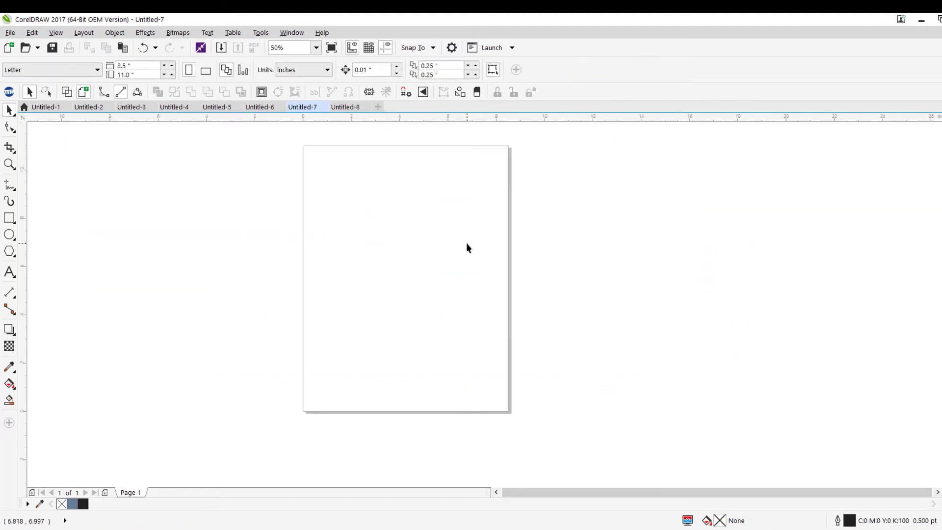
# Draw a rectangle about 6.46 by 6.88 inches on the page and an ellipse about 5.58 by 5.21 inches inside it
pyautogui.click(14, 219)
pyautogui.moveTo(338, 190); pyautogui.dragTo(494, 356)
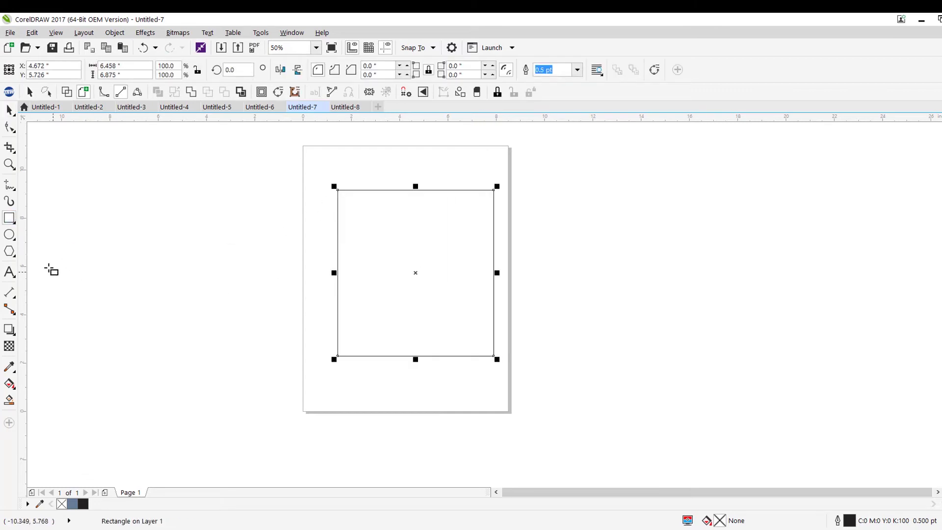
pyautogui.press('F7')
pyautogui.moveTo(350, 216); pyautogui.dragTo(488, 346)
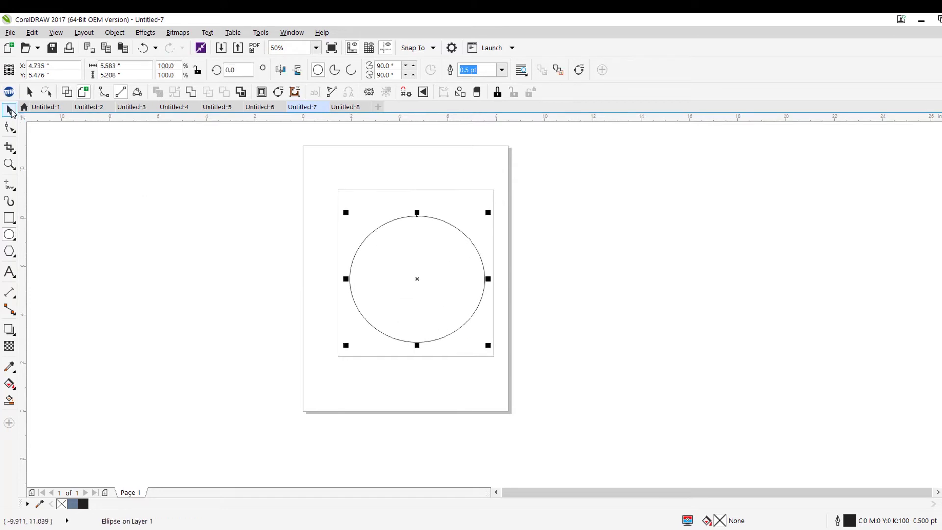
# Fill the rectangle with black and the ellipse with yellow
pyautogui.click(9, 110)
pyautogui.click(347, 189)
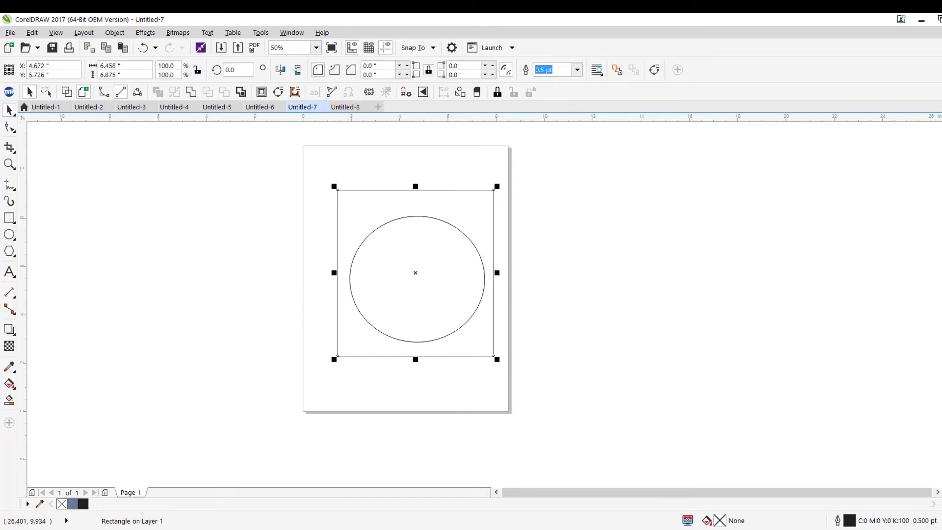
pyautogui.click(937, 191)
pyautogui.click(778, 194)
pyautogui.moveTo(485, 211); pyautogui.dragTo(322, 211)
pyautogui.moveTo(396, 265); pyautogui.dragTo(356, 286)
pyautogui.click(594, 273)
# Place the yellow ellipse over the black rectangle and move both shapes together onto the page
pyautogui.moveTo(372, 311); pyautogui.dragTo(253, 283)
pyautogui.moveTo(69, 164); pyautogui.dragTo(352, 375)
pyautogui.moveTo(295, 246); pyautogui.dragTo(456, 249)
# Change the ellipse's fill to pale lavender, C:20 M:20 Y:0 K:0
pyautogui.click(440, 274)
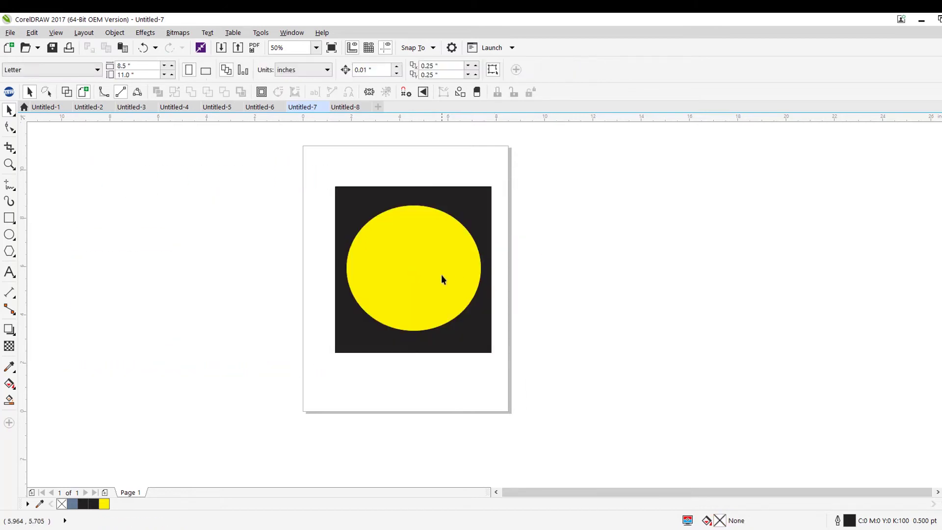
pyautogui.click(540, 286)
pyautogui.click(448, 265)
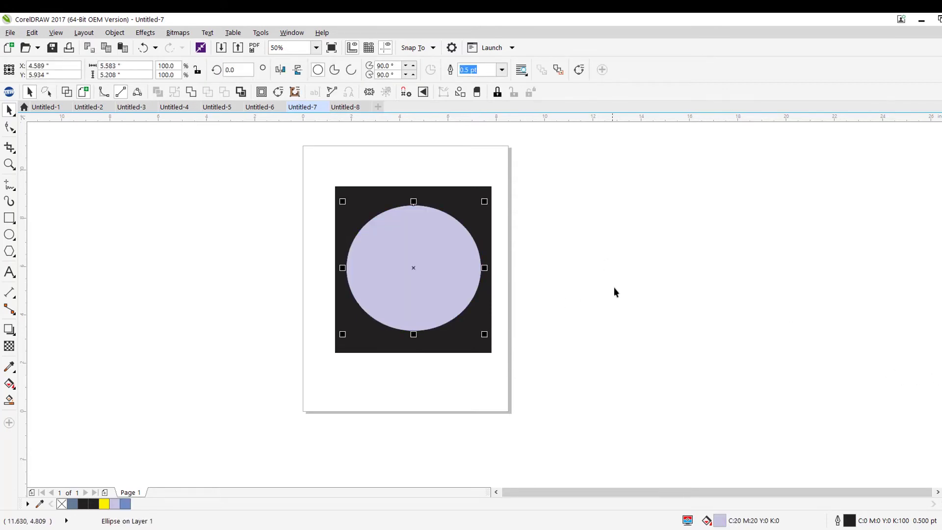
pyautogui.click(587, 302)
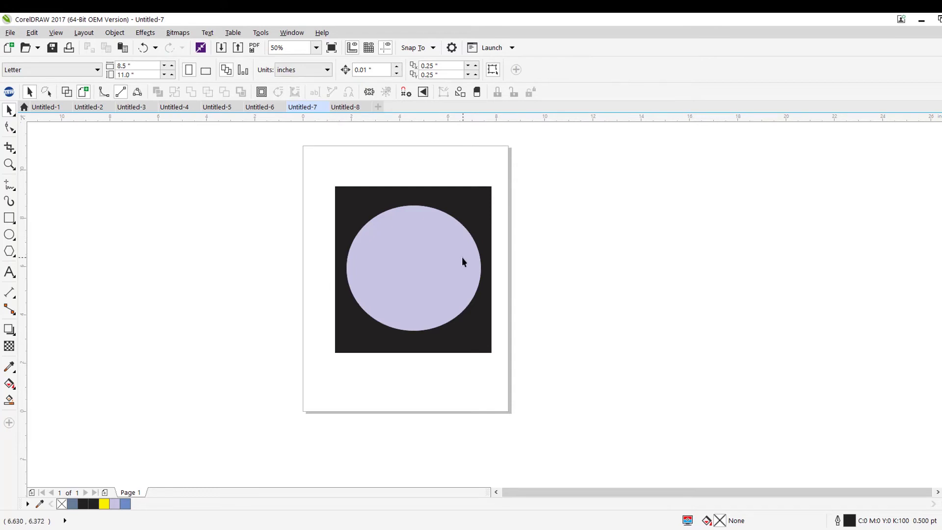
# Move the lavender ellipse off the black rectangle and back to its centre
pyautogui.moveTo(461, 257); pyautogui.dragTo(567, 297)
pyautogui.moveTo(494, 304); pyautogui.dragTo(425, 266)
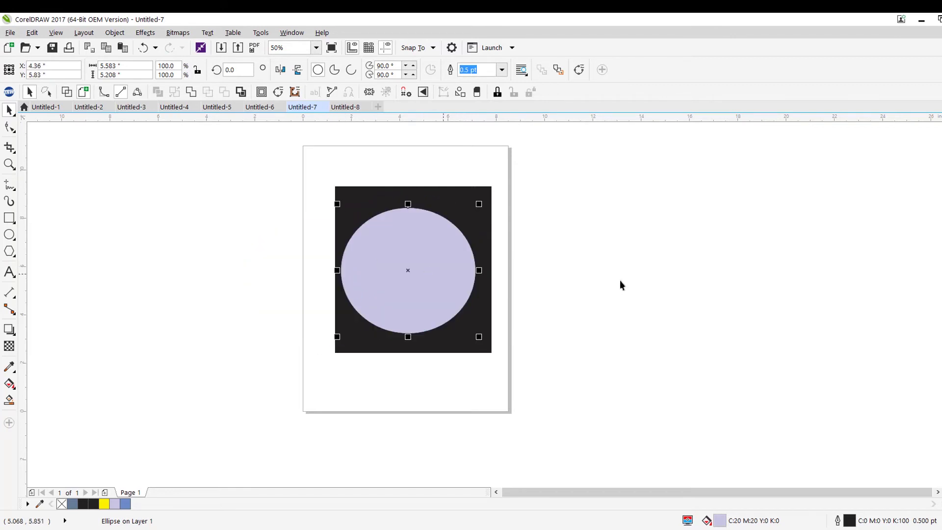
pyautogui.click(636, 262)
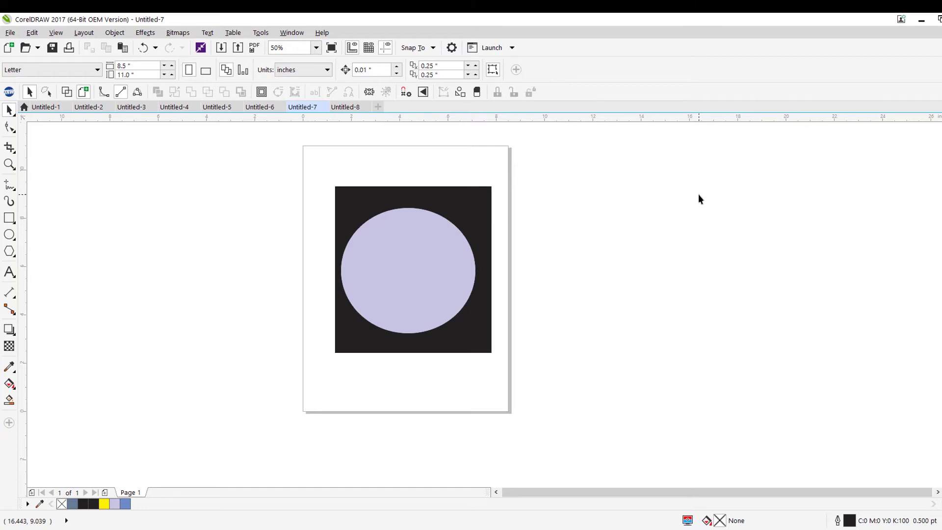
pyautogui.click(470, 270)
pyautogui.moveTo(470, 274); pyautogui.dragTo(475, 272)
# Place a copy of the rectangle and ellipse about 9.6 inches to the right, beside the page
pyautogui.moveTo(280, 145)
pyautogui.mouseDown()
pyautogui.moveTo(493, 368)
pyautogui.moveTo(498, 363)
pyautogui.mouseUp()
pyautogui.moveTo(460, 285); pyautogui.dragTo(692, 287)
pyautogui.click(873, 381)
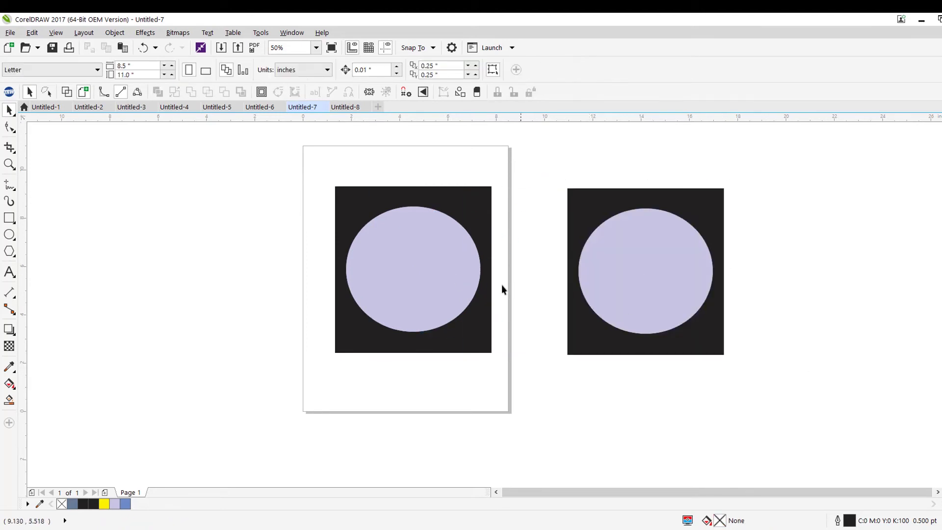
# Try moving the original rectangle and ellipse together to the left and undo the move
pyautogui.click(452, 286)
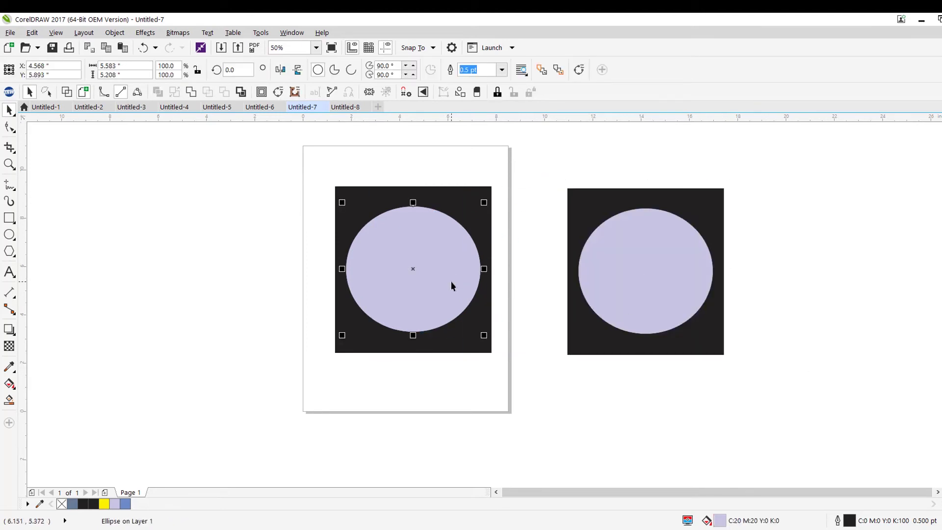
pyautogui.keyDown('shift'); pyautogui.click(459, 192); pyautogui.keyUp('shift')
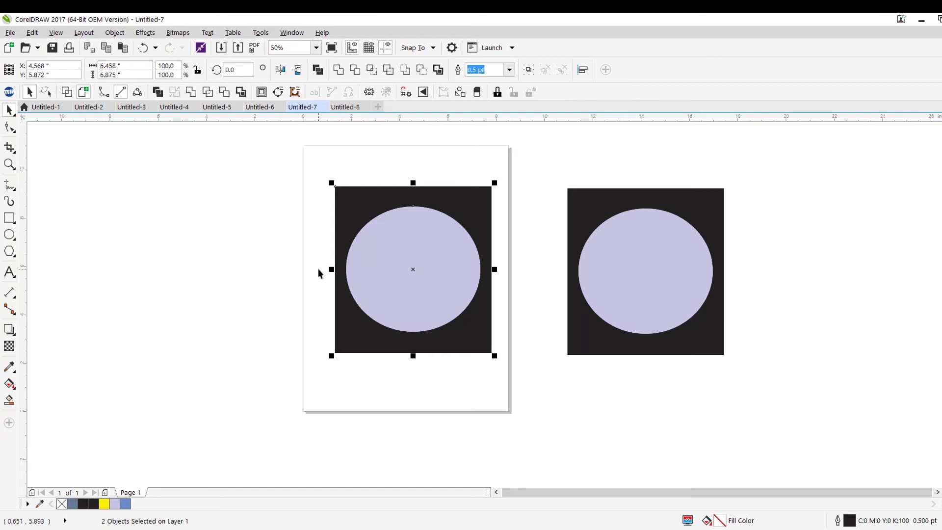
pyautogui.moveTo(383, 278); pyautogui.dragTo(231, 301)
pyautogui.hotkey('ctrl', 'z')
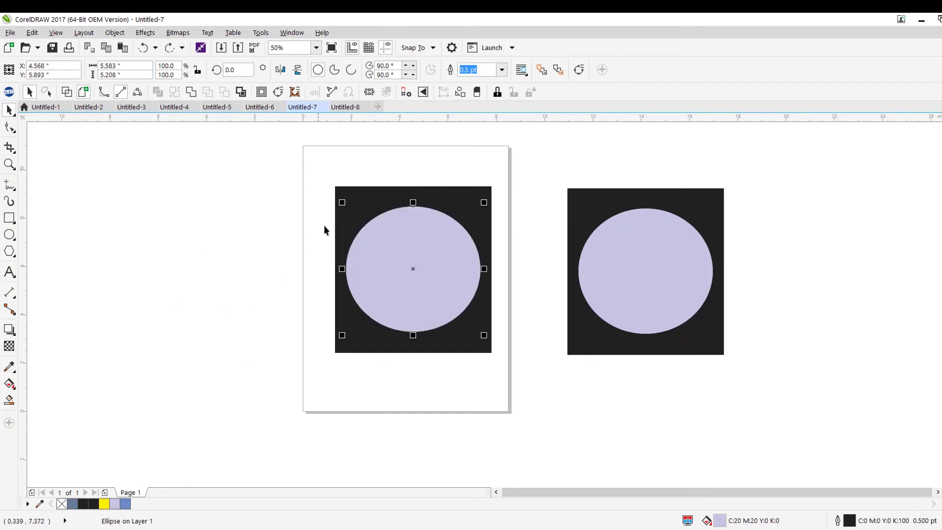
# Shift the original rectangle and ellipse slightly up and left, and Simplify them so the ellipse's overlap is cut from the rectangle
pyautogui.keyDown('shift'); pyautogui.click(373, 194); pyautogui.keyUp('shift')
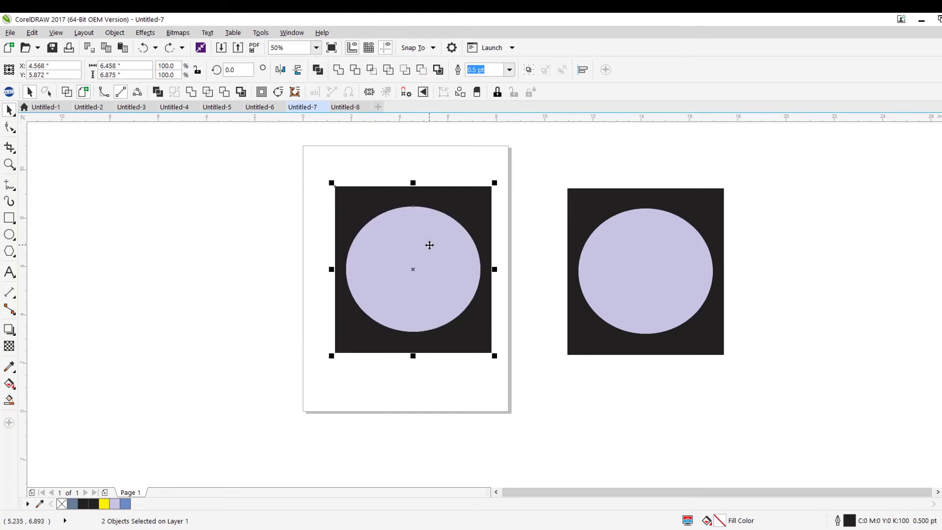
pyautogui.moveTo(429, 246)
pyautogui.mouseDown()
pyautogui.moveTo(348, 252)
pyautogui.moveTo(420, 244)
pyautogui.mouseUp()
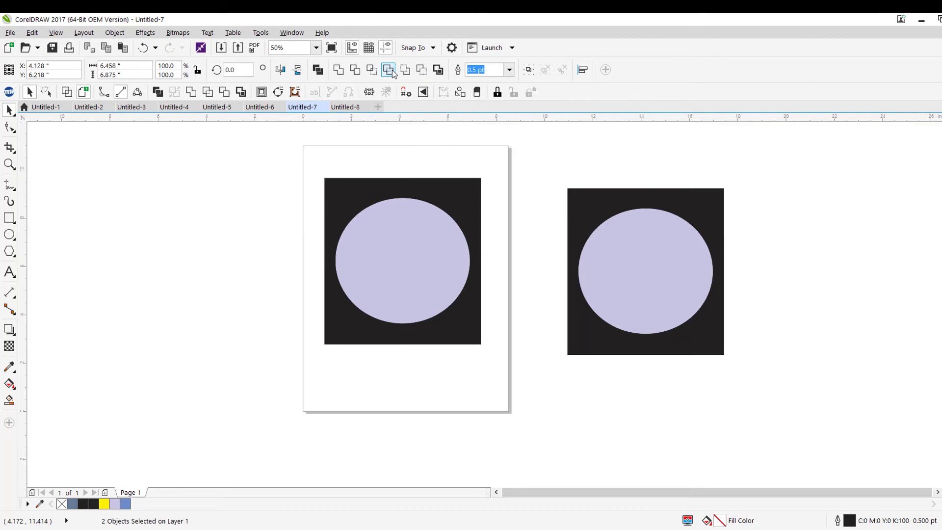
pyautogui.click(396, 126)
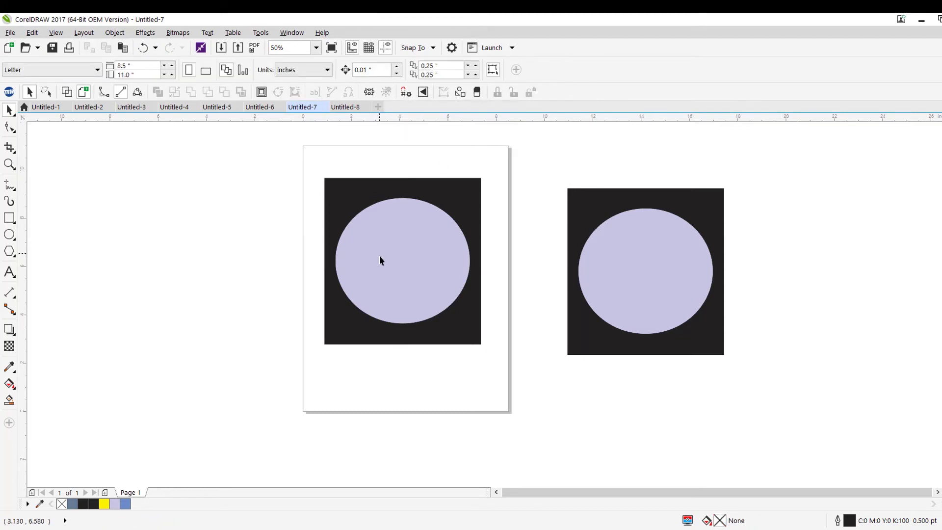
# Move each ellipse aside to compare the simplified rectangle with the untouched copy, and undo the moves
pyautogui.moveTo(352, 272); pyautogui.dragTo(326, 291)
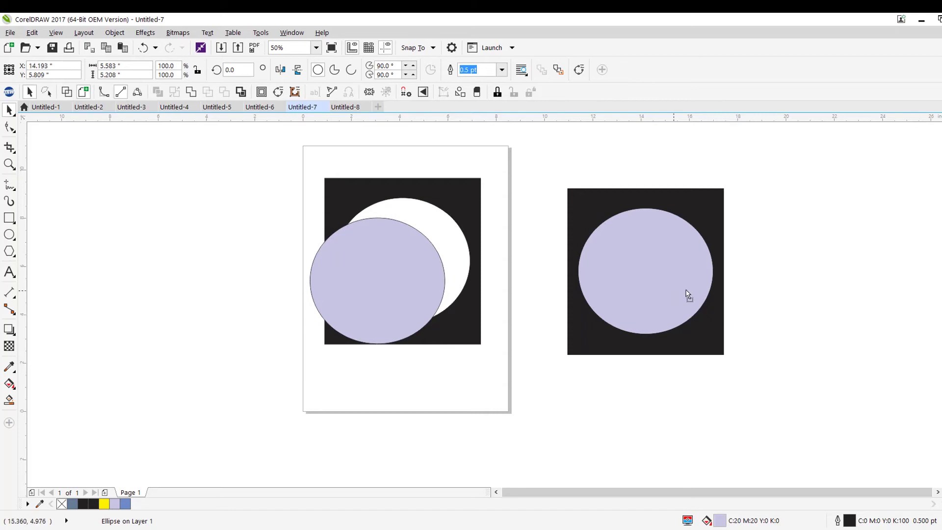
pyautogui.moveTo(679, 296); pyautogui.dragTo(711, 303)
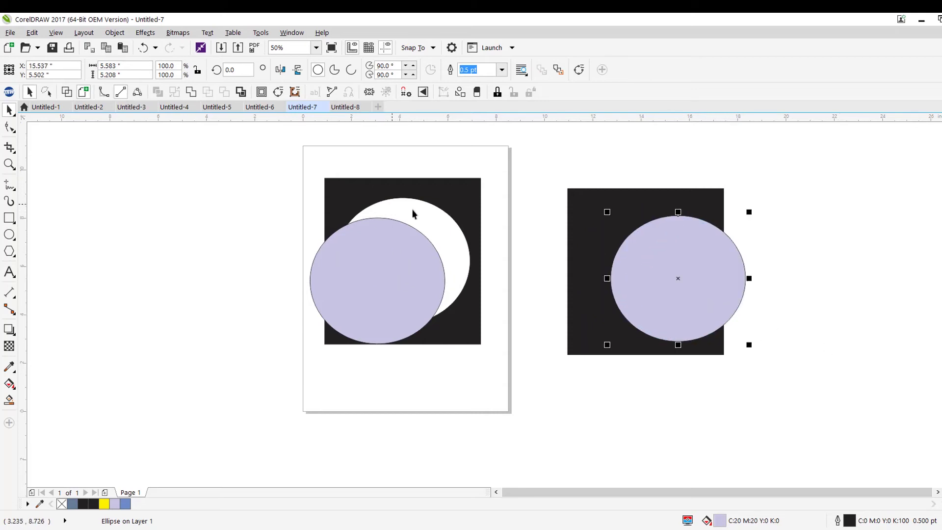
pyautogui.moveTo(401, 267); pyautogui.dragTo(382, 263)
pyautogui.click(383, 263)
pyautogui.hotkey('ctrl', 'z')
pyautogui.hotkey('ctrl', 'z')
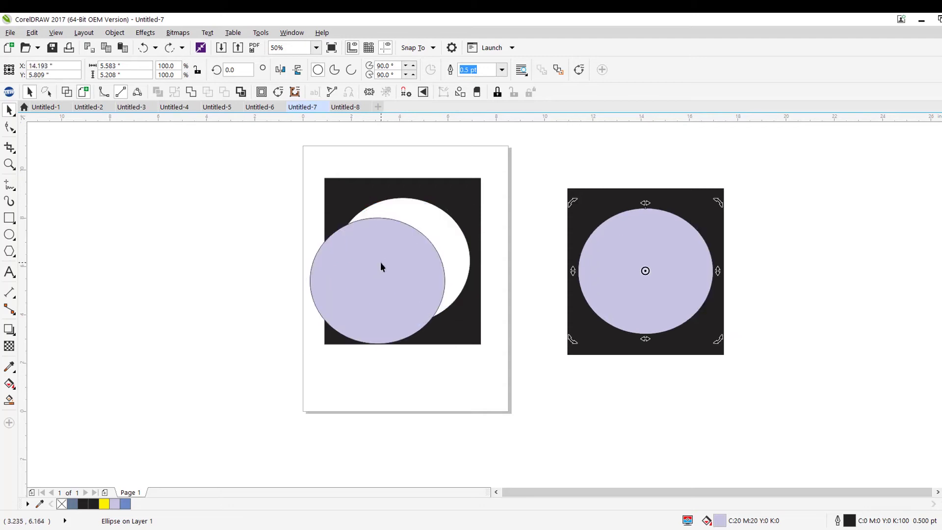
pyautogui.hotkey('ctrl', 'z')
pyautogui.click(276, 244)
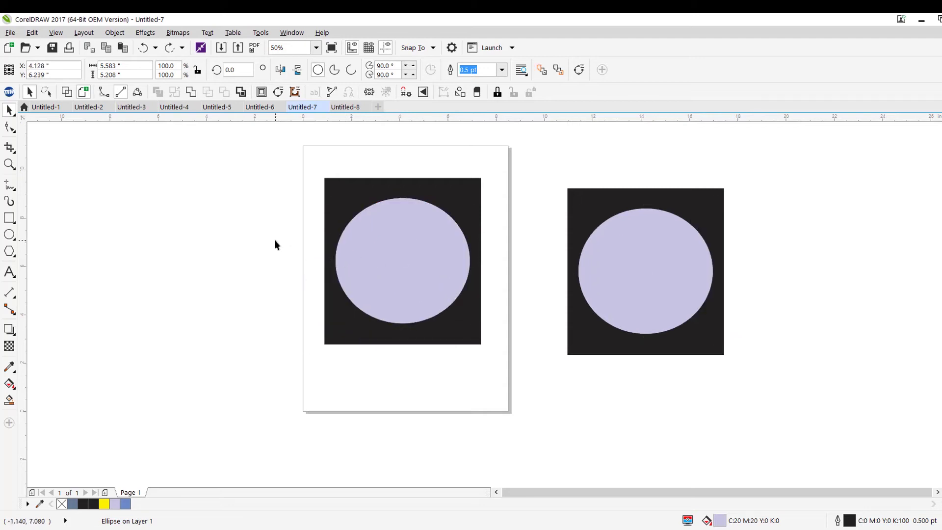
pyautogui.click(382, 250)
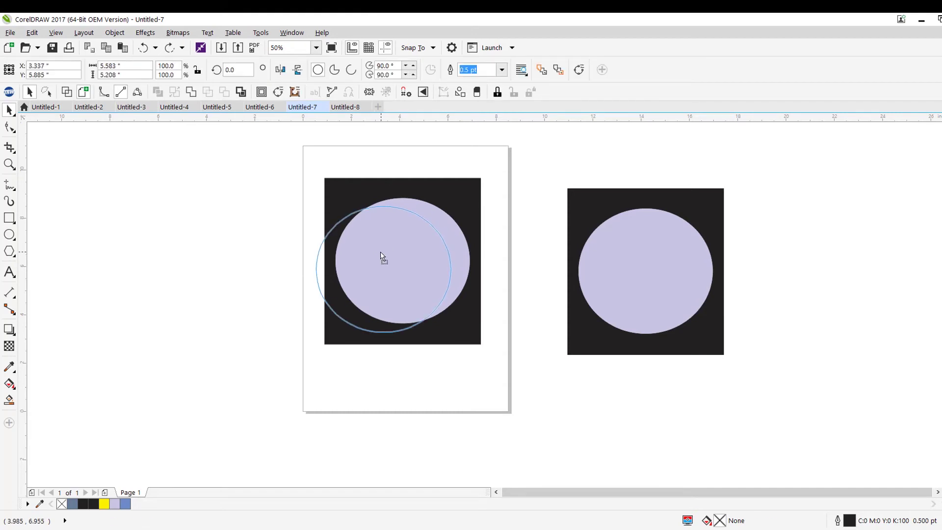
pyautogui.moveTo(691, 246); pyautogui.dragTo(663, 280)
pyautogui.hotkey('ctrl', 'z')
pyautogui.click(801, 253)
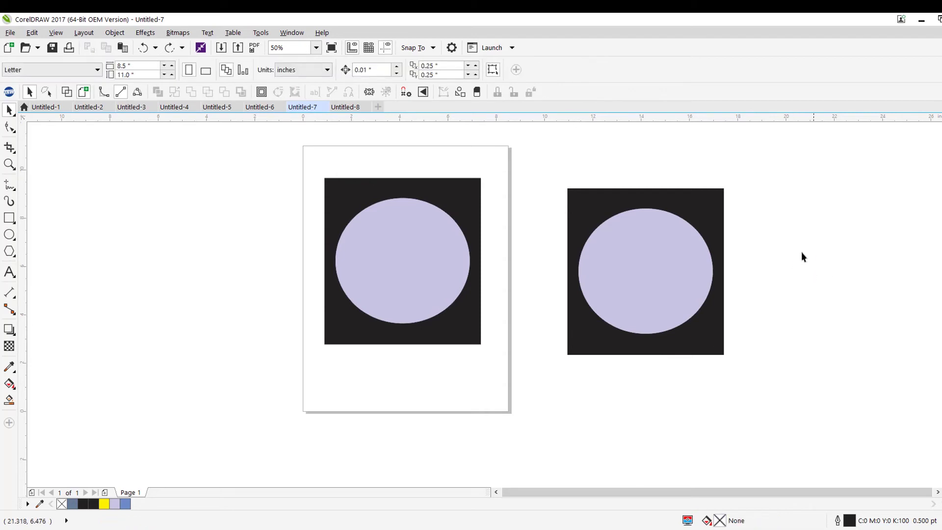
# Move the simplified rectangle and ellipse together off to the left of the page
pyautogui.moveTo(275, 147); pyautogui.dragTo(582, 457)
pyautogui.moveTo(407, 252); pyautogui.dragTo(239, 278)
pyautogui.moveTo(316, 310); pyautogui.dragTo(318, 311)
pyautogui.press('Escape')
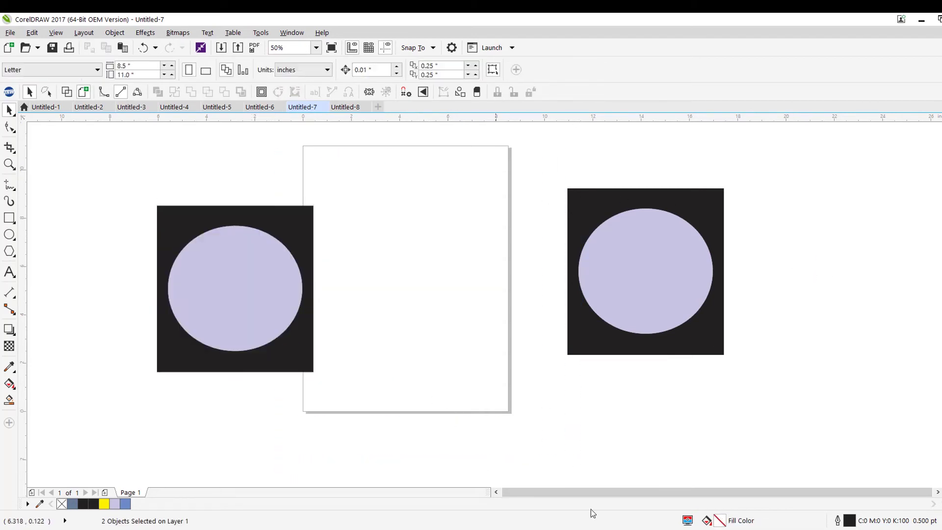
# Move the copied pair onto the page and delete its ellipse, keeping only the solid black rectangle
pyautogui.moveTo(745, 379); pyautogui.dragTo(772, 393)
pyautogui.moveTo(692, 254); pyautogui.dragTo(463, 254)
pyautogui.press('Escape')
pyautogui.moveTo(474, 288); pyautogui.dragTo(559, 283)
pyautogui.click(540, 269)
pyautogui.press('Delete')
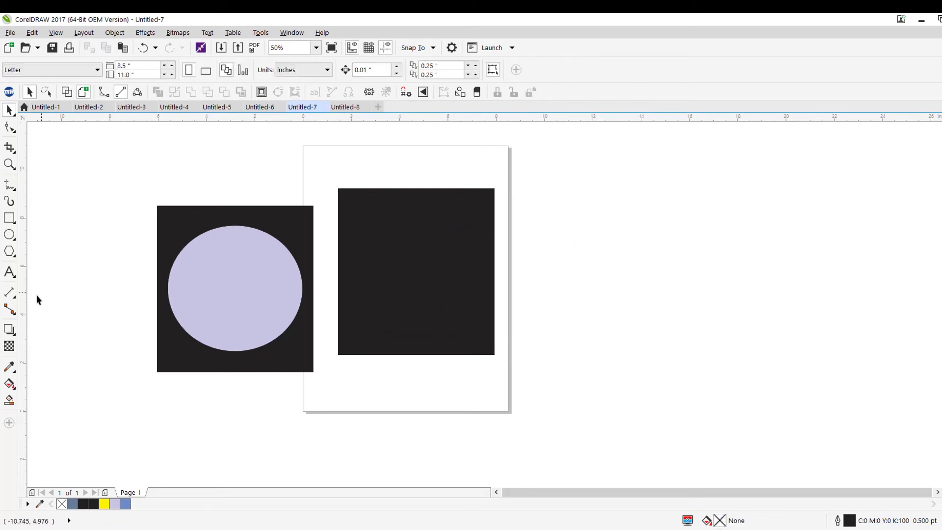
# Add the artistic text TIGERS in Arial to the right of the page and enlarge it to about 125 pt
pyautogui.click(16, 275)
pyautogui.click(534, 306)
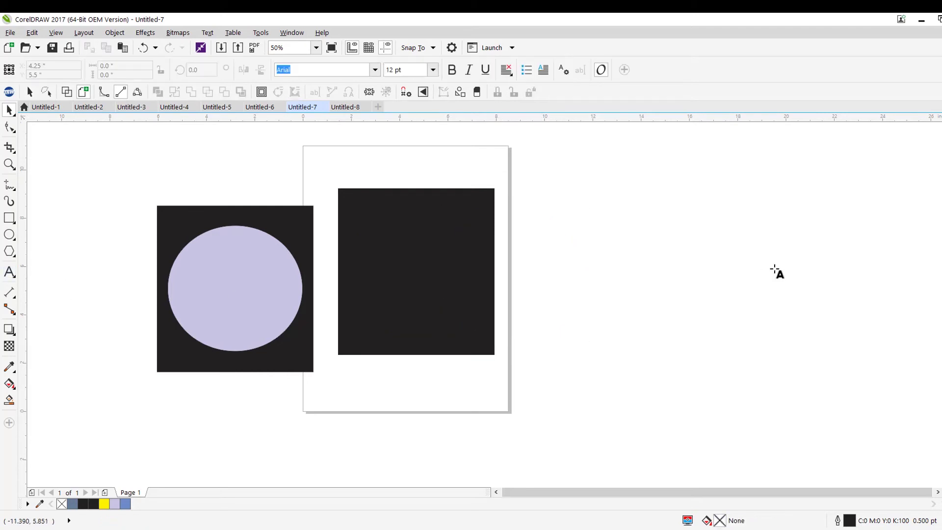
pyautogui.write('T')
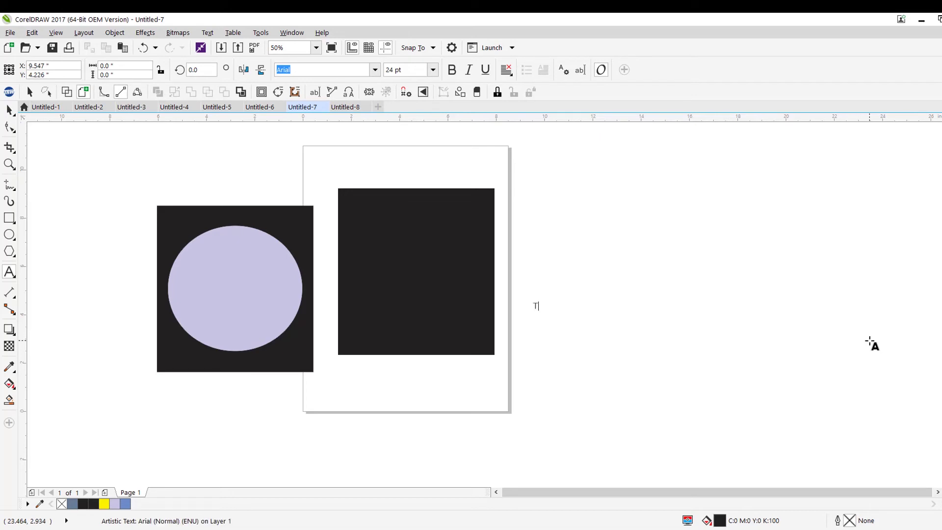
pyautogui.write('IGERS')
pyautogui.hotkey('ctrl', 'space')
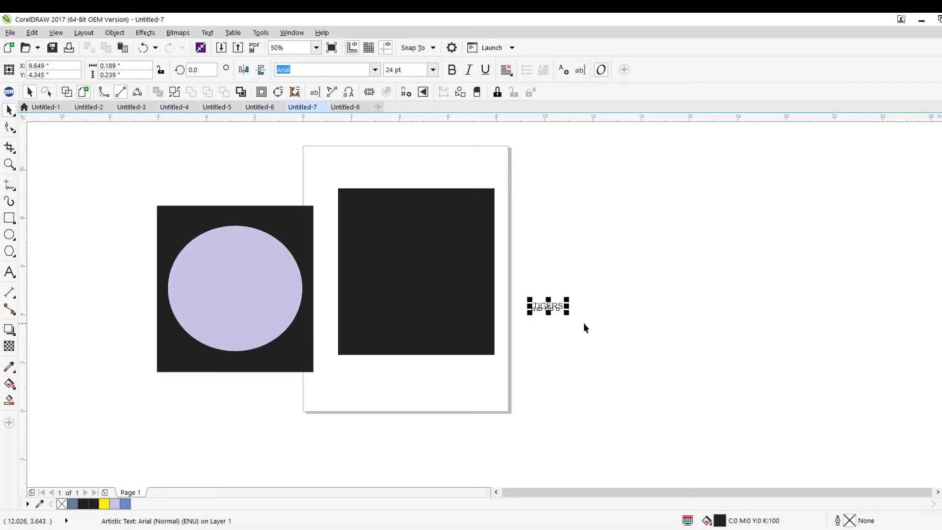
pyautogui.moveTo(566, 311); pyautogui.dragTo(690, 419)
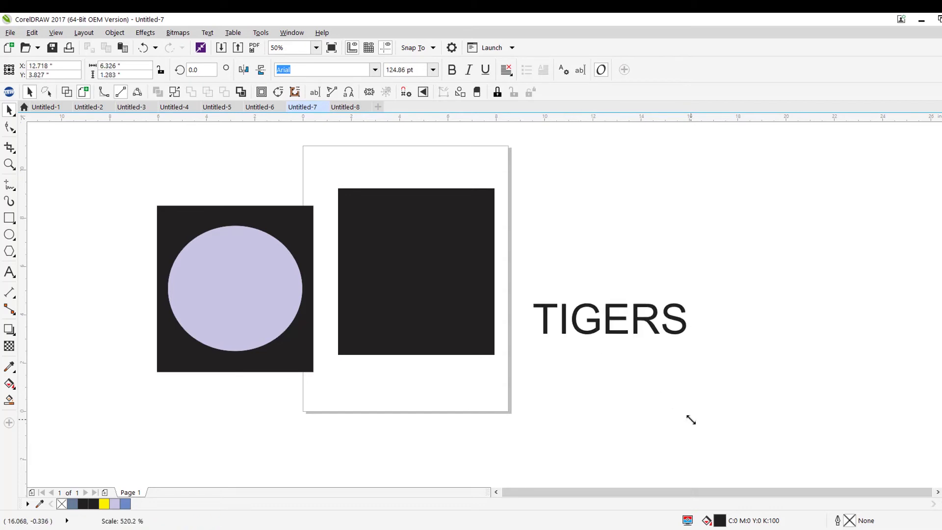
pyautogui.click(614, 218)
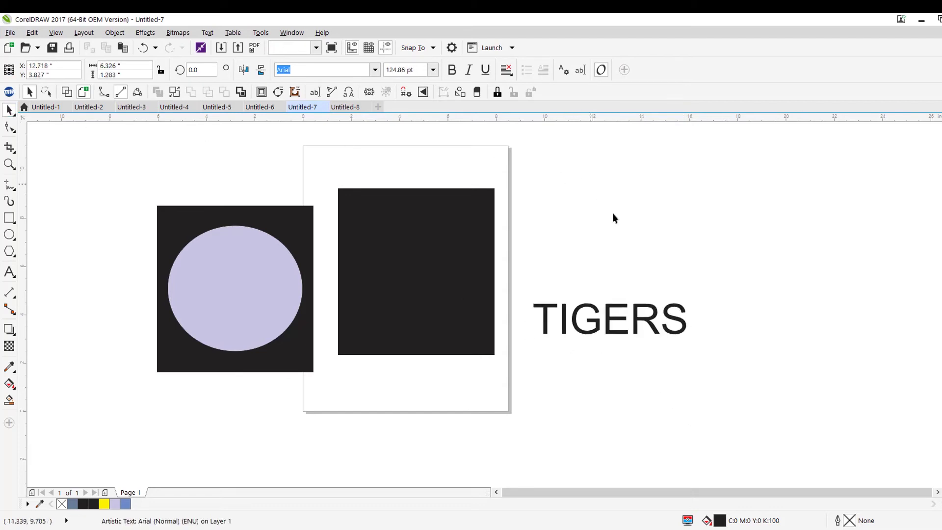
# Fill the TIGERS text with red, C:0 M:100 Y:100 K:0, and move it to the page's upper right corner
pyautogui.click(617, 303)
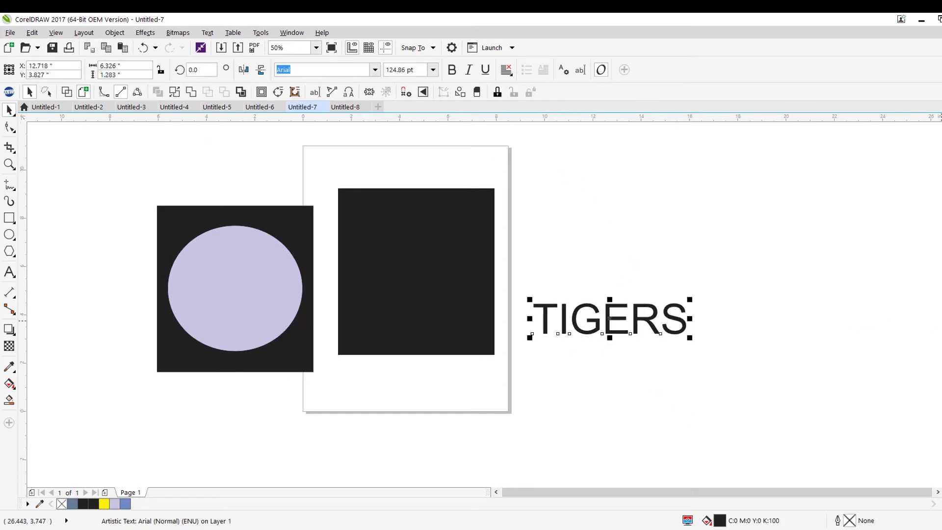
pyautogui.click(799, 234)
pyautogui.moveTo(640, 313); pyautogui.dragTo(552, 145)
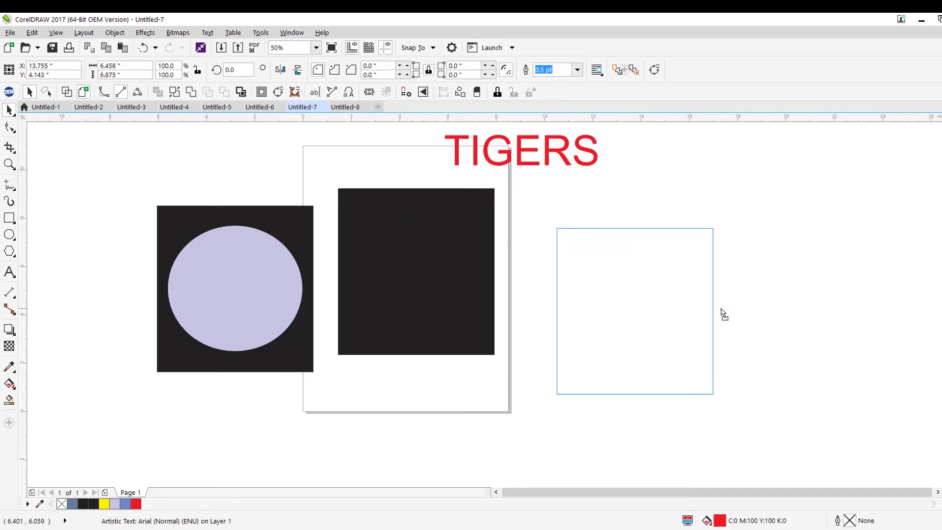
# Move the solid black rectangle off the page to the right
pyautogui.moveTo(721, 315); pyautogui.dragTo(755, 310)
pyautogui.scroll(1, 708, 246)
pyautogui.scroll(-1, 615, 256)
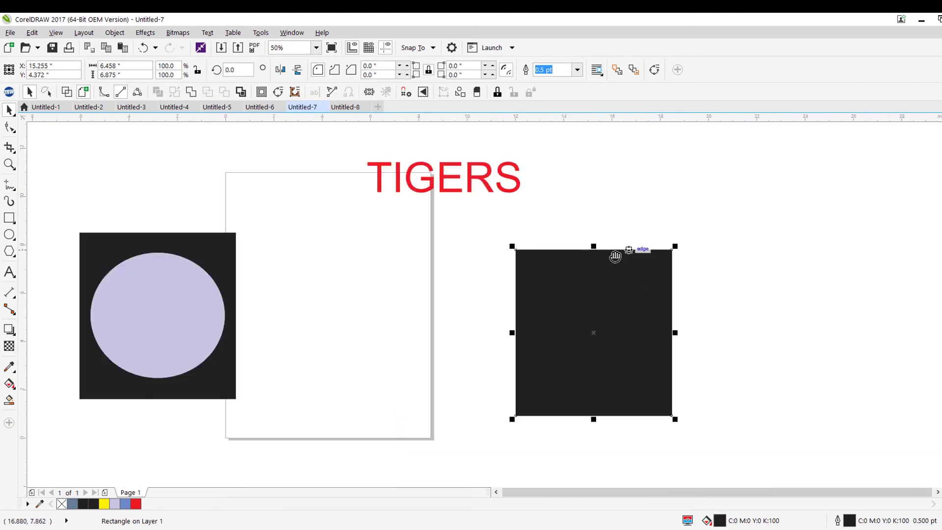
pyautogui.click(520, 213)
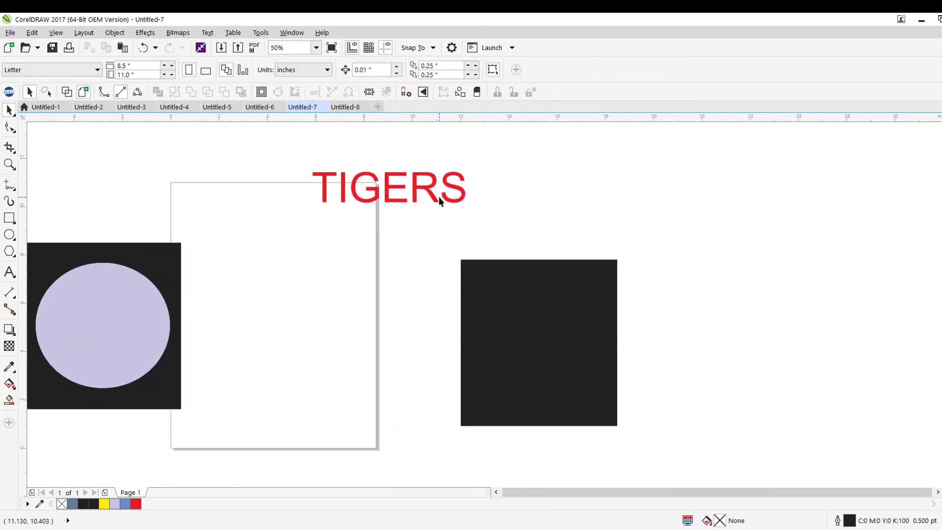
# Place the red TIGERS text across the black rectangle's upper edge and select both objects
pyautogui.moveTo(434, 194); pyautogui.dragTo(570, 268)
pyautogui.click(581, 229)
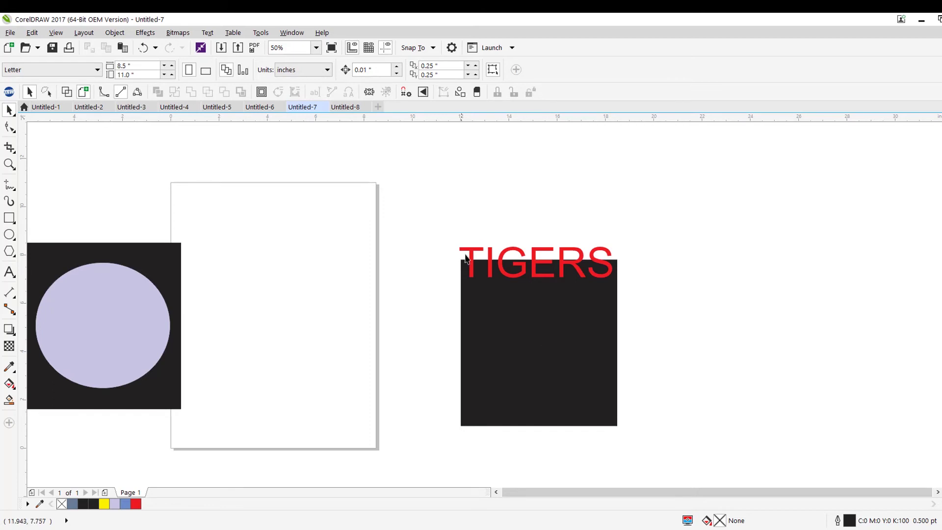
pyautogui.moveTo(417, 190); pyautogui.dragTo(642, 447)
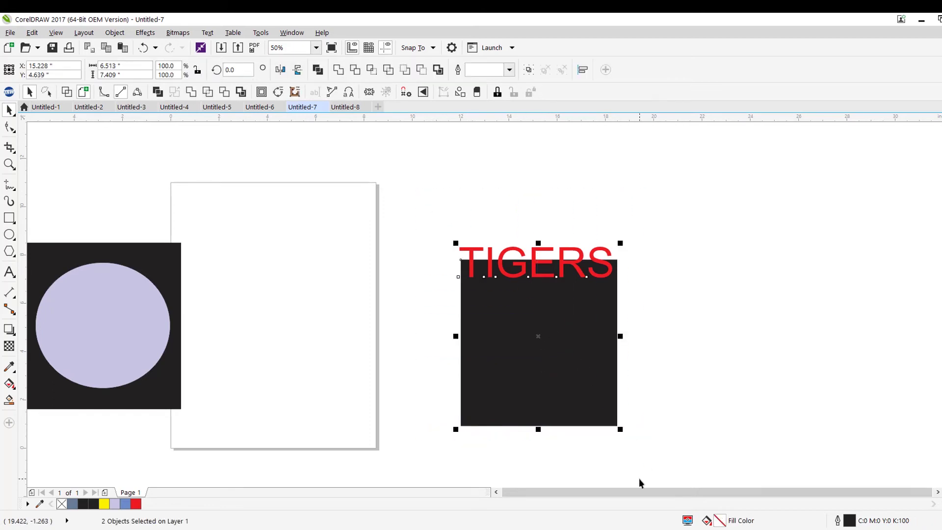
# Intersect the TIGERS text with the black rectangle and move the original red text off the rectangle's upper edge
pyautogui.click(376, 73)
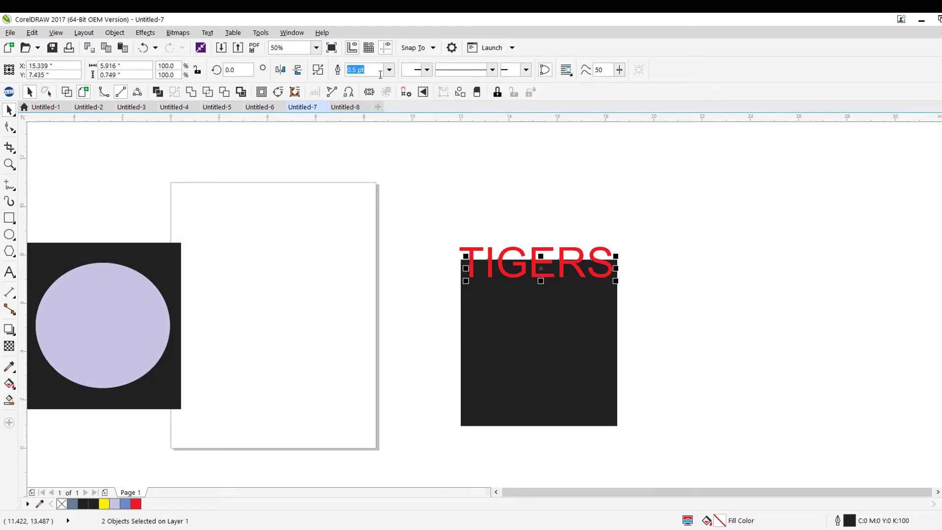
pyautogui.click(552, 193)
pyautogui.moveTo(537, 249); pyautogui.dragTo(465, 205)
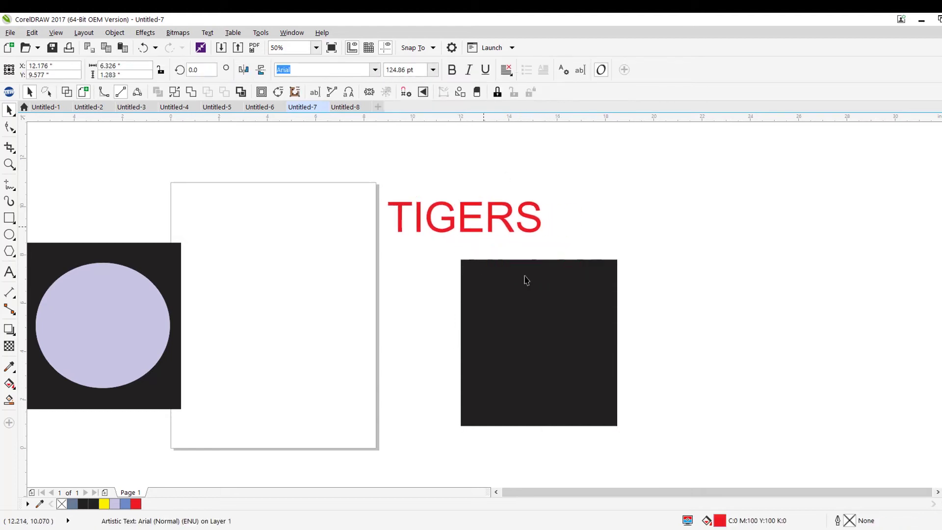
# Fill the intersected TIGERS lettering inside the rectangle's upper edge with blue, C:100 M:100 Y:0 K:0
pyautogui.click(524, 280)
pyautogui.click(575, 215)
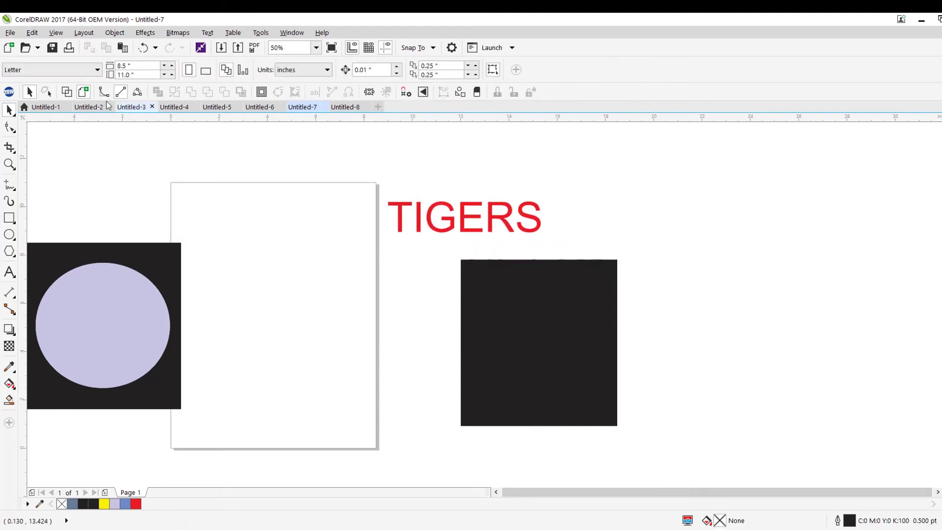
pyautogui.click(84, 92)
pyautogui.click(84, 92)
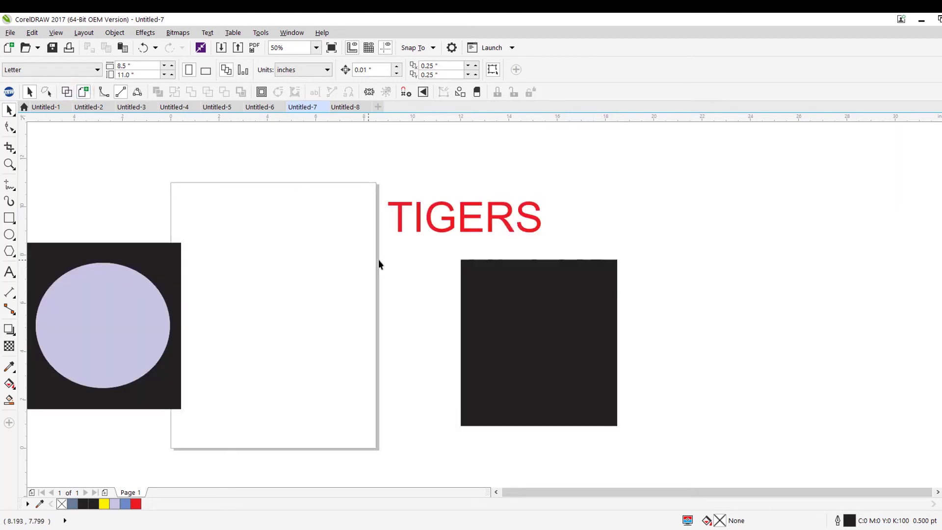
pyautogui.click(480, 268)
pyautogui.press('F5')
pyautogui.moveTo(427, 255); pyautogui.dragTo(608, 293)
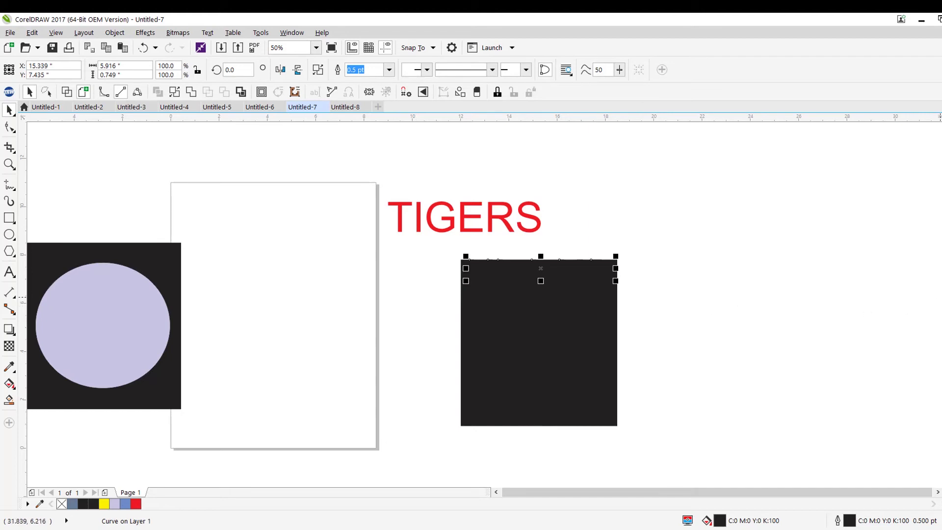
pyautogui.click(809, 256)
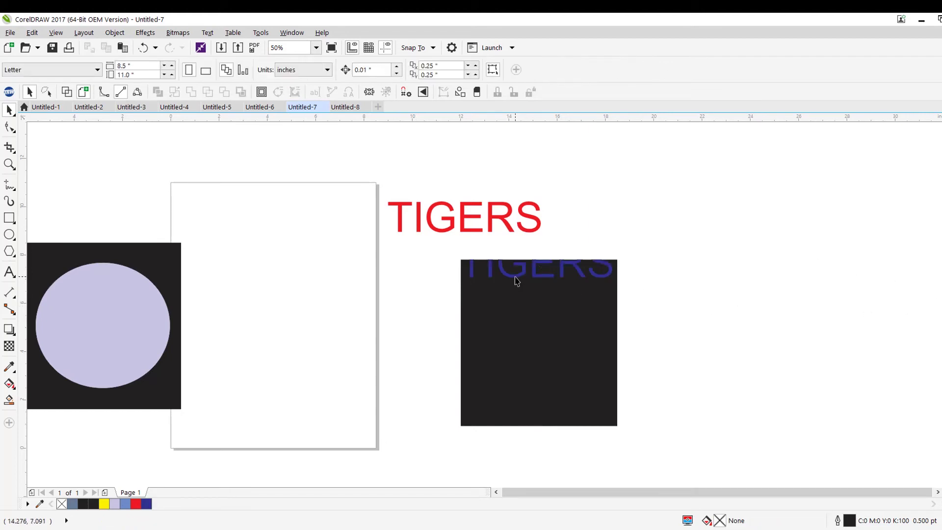
# Try moving the blue lettering away from the rectangle's upper edge and undo the move
pyautogui.moveTo(515, 275); pyautogui.dragTo(489, 250)
pyautogui.hotkey('ctrl', 'z')
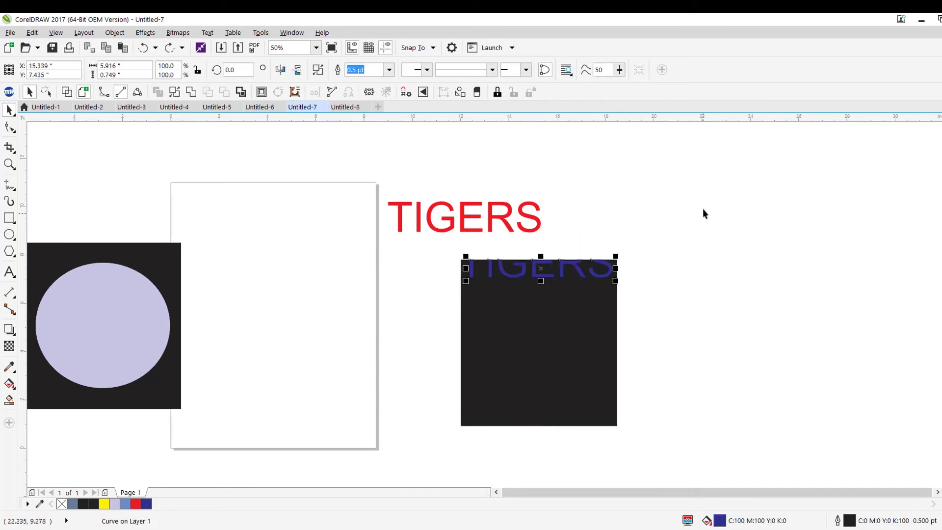
pyautogui.click(657, 193)
# Place the red TIGERS text back across the black rectangle's upper edge and send it to the back of the page
pyautogui.moveTo(499, 206); pyautogui.dragTo(574, 254)
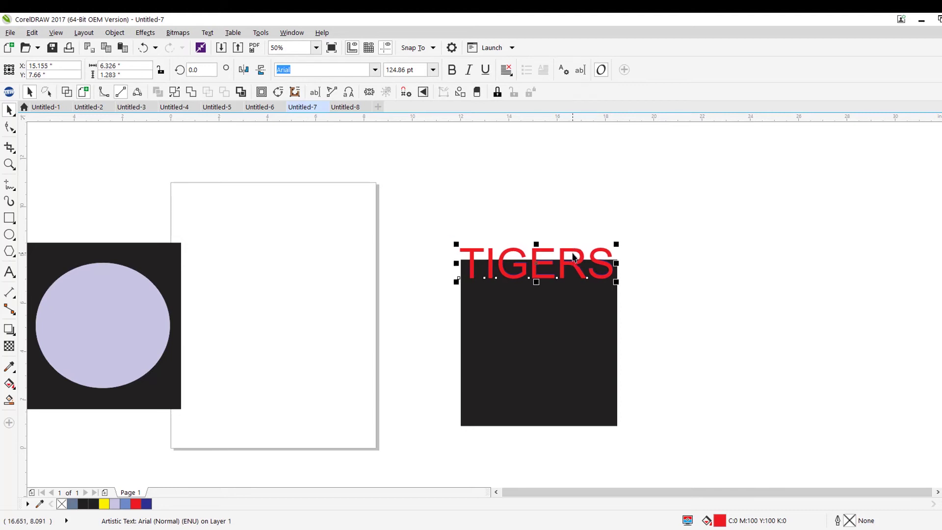
pyautogui.rightClick(572, 256)
pyautogui.click(584, 253)
pyautogui.rightClick(580, 254)
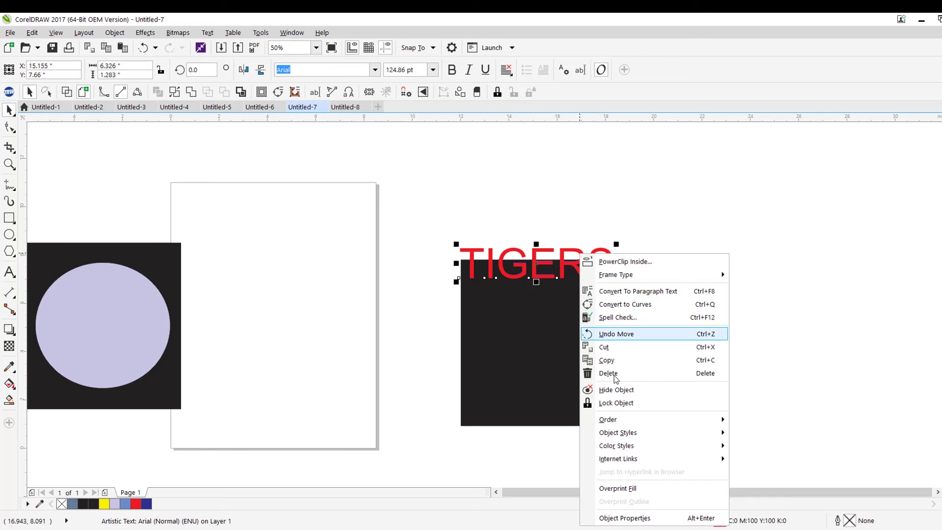
pyautogui.moveTo(625, 419)
pyautogui.click(767, 423)
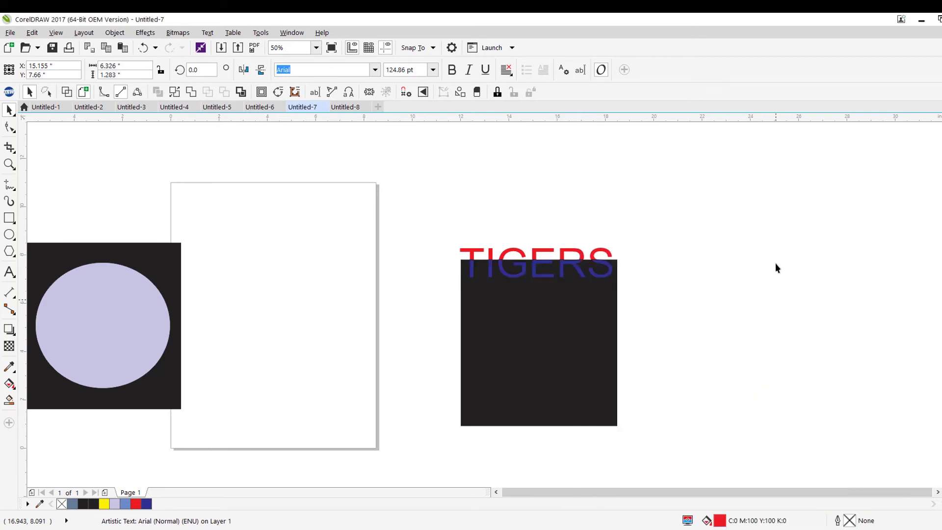
pyautogui.click(758, 273)
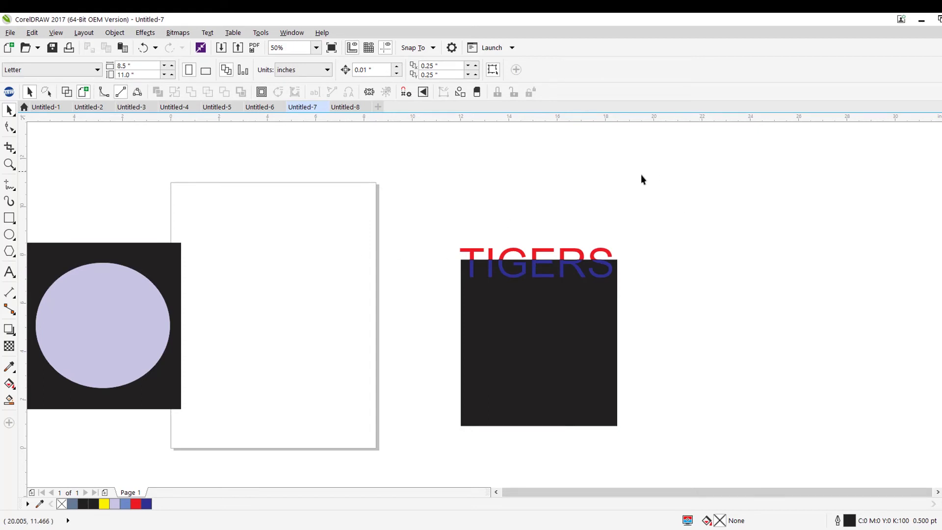
# Move the red TIGERS text above the rectangle, duplicate it, and fill the lower copy with black, C:0 M:0 Y:0 K:100
pyautogui.scroll(1, 555, 216)
pyautogui.scroll(-1, 435, 268)
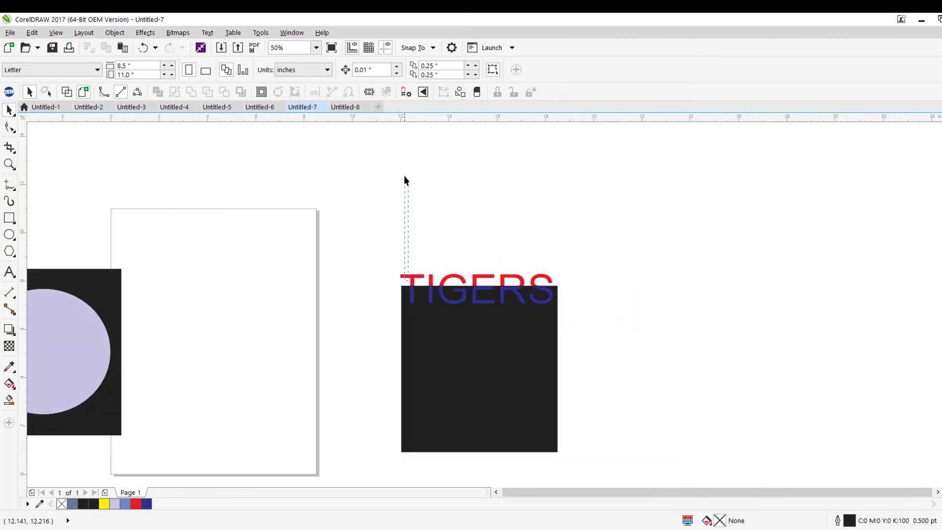
pyautogui.moveTo(419, 280); pyautogui.dragTo(469, 226)
pyautogui.click(524, 245)
pyautogui.click(462, 185)
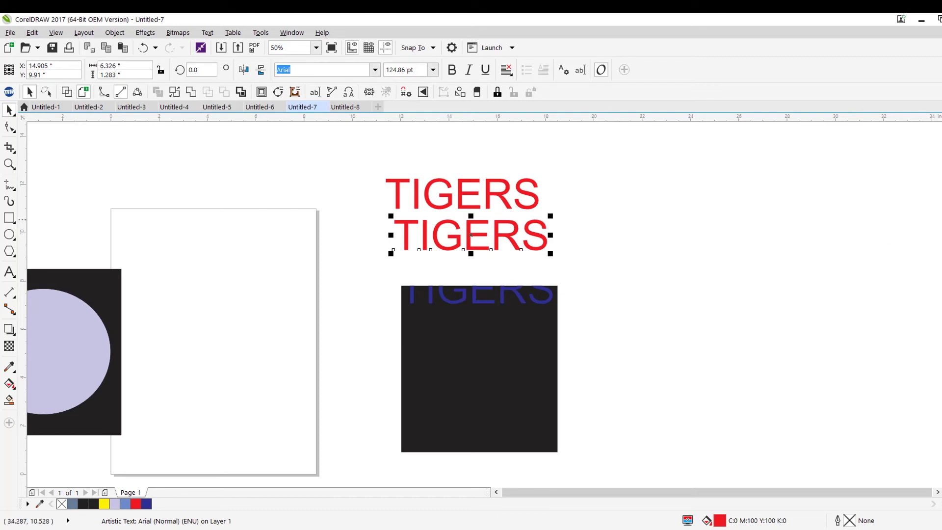
pyautogui.scroll(2, 466, 164)
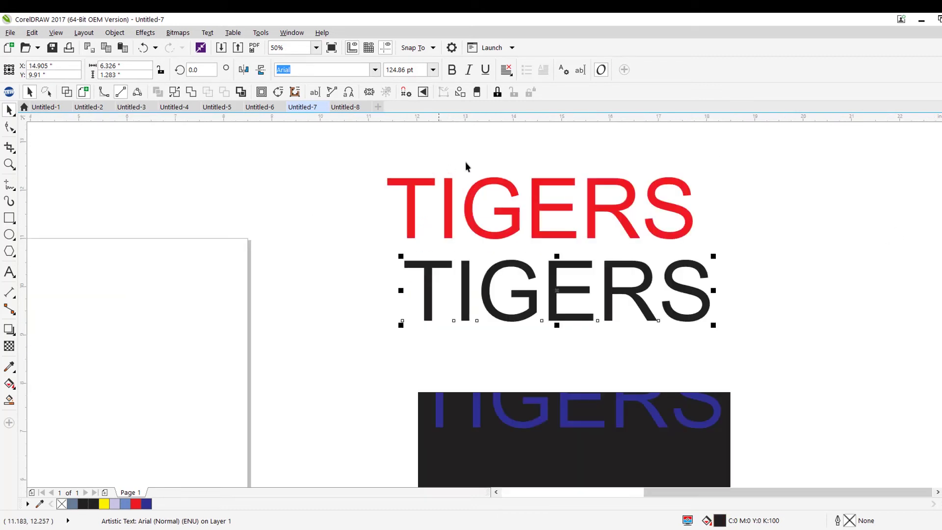
# Place the black TIGERS copy over the red text with a slight offset and send it to the back of the page
pyautogui.moveTo(336, 287); pyautogui.dragTo(323, 208)
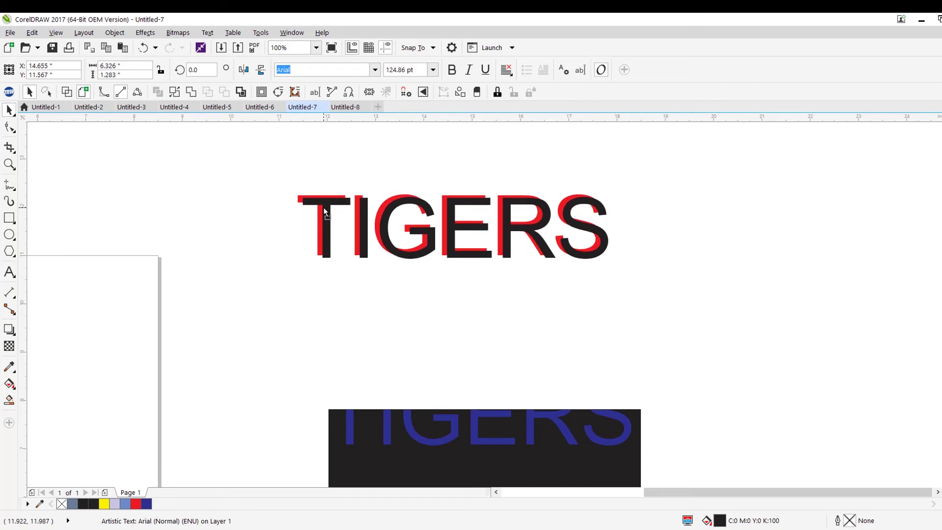
pyautogui.click(472, 309)
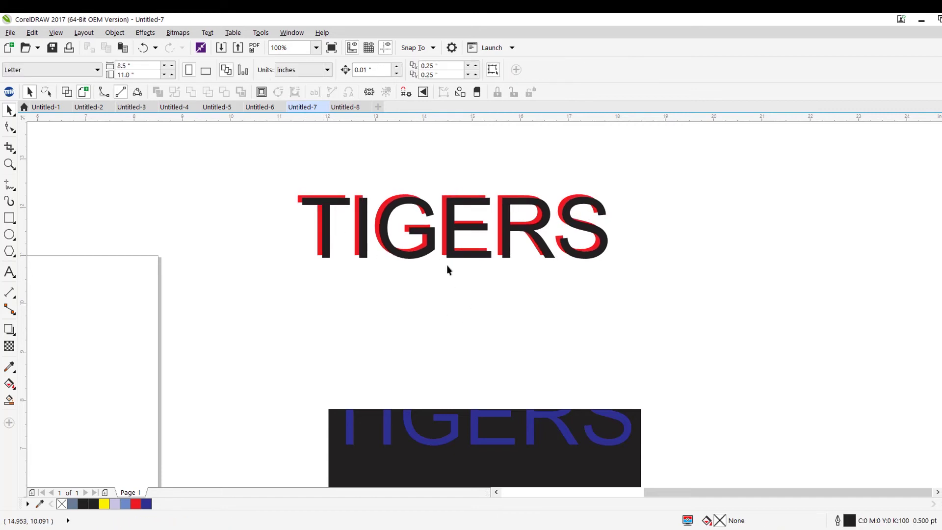
pyautogui.click(433, 253)
pyautogui.rightClick(432, 251)
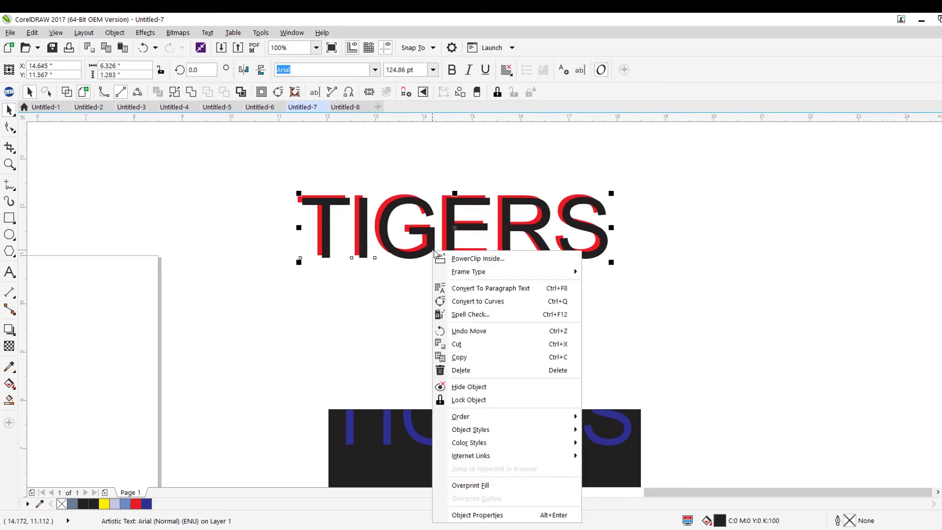
pyautogui.moveTo(564, 417)
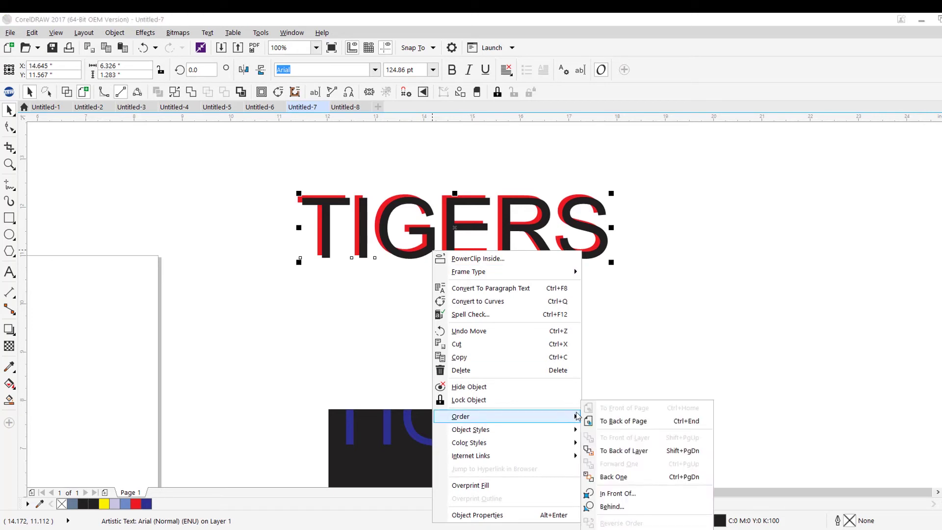
pyautogui.click(603, 421)
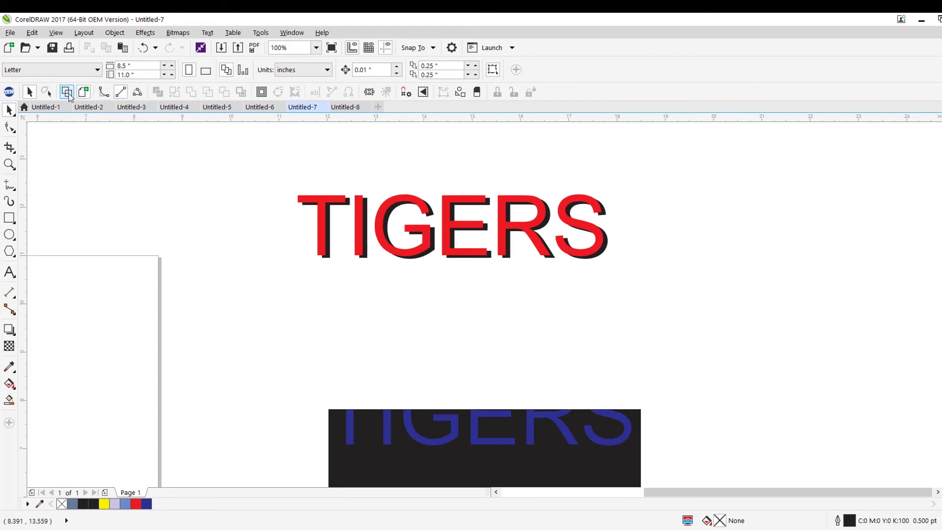
# Check the overlapping outlines in wireframe view and cut the red TIGERS shape out of the black copy behind it
pyautogui.hotkey('shift', 'F9')
pyautogui.scroll(3, 348, 199)
pyautogui.scroll(-2, 337, 198)
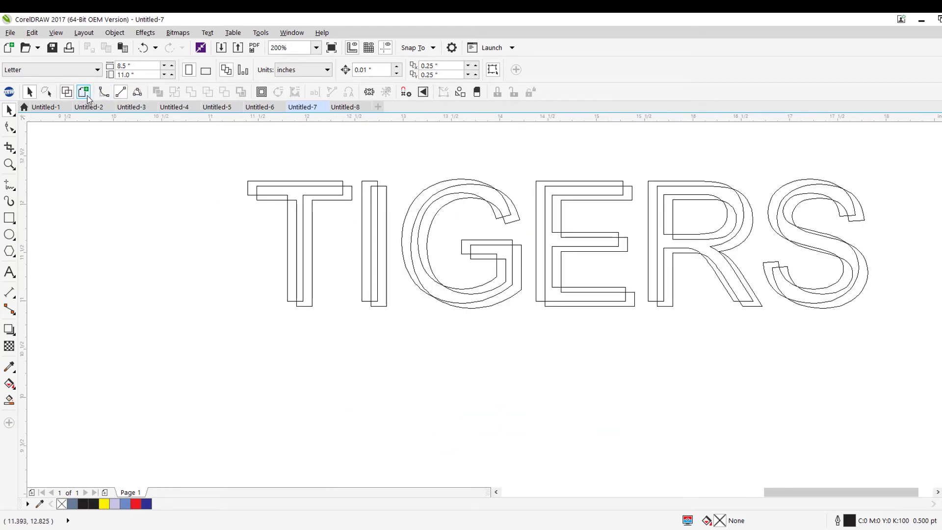
pyautogui.hotkey('shift', 'F9')
pyautogui.click(301, 190)
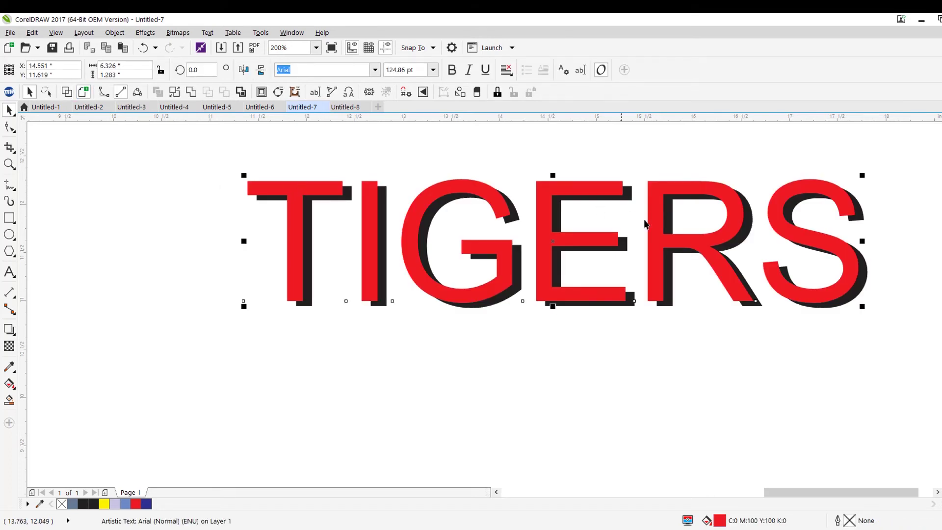
pyautogui.keyDown('shift'); pyautogui.click(868, 284); pyautogui.keyUp('shift')
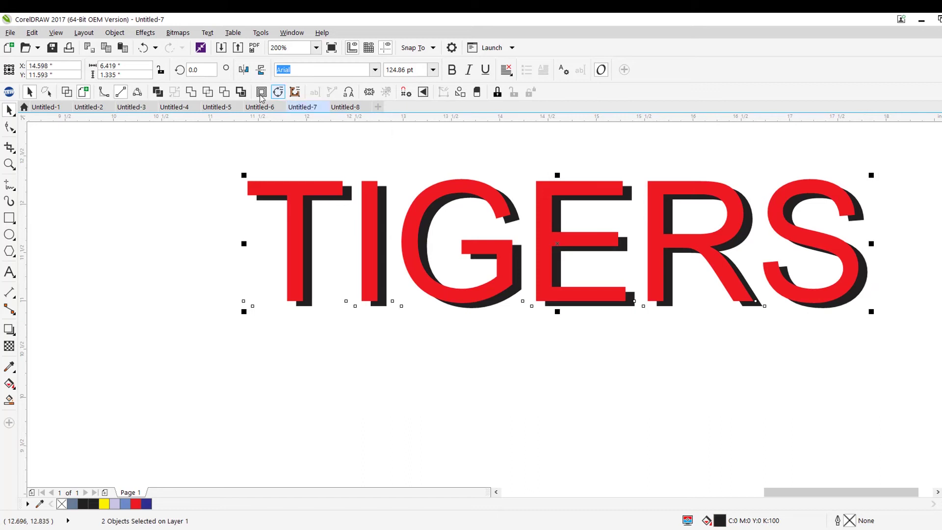
pyautogui.click(208, 93)
pyautogui.click(185, 160)
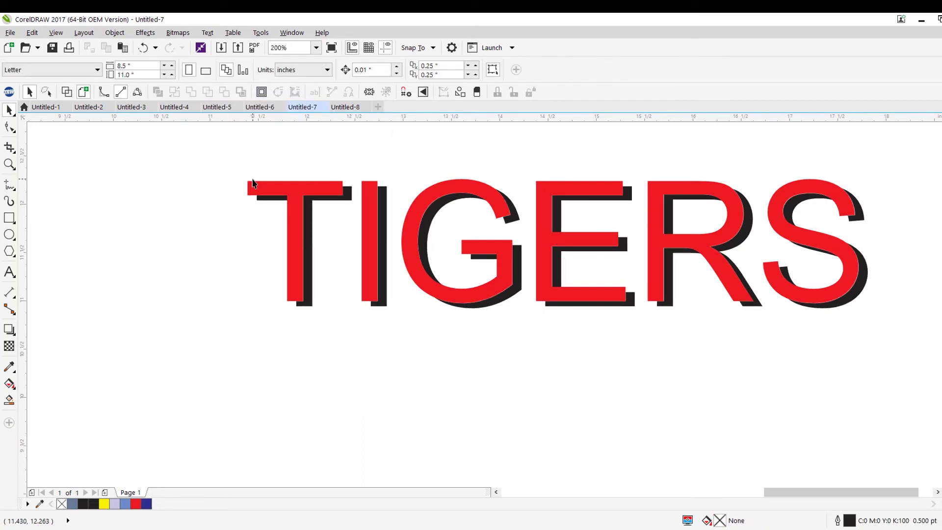
# Move the red TIGERS text off the cut black shadow lettering and place it just above that lettering
pyautogui.moveTo(289, 258); pyautogui.dragTo(239, 418)
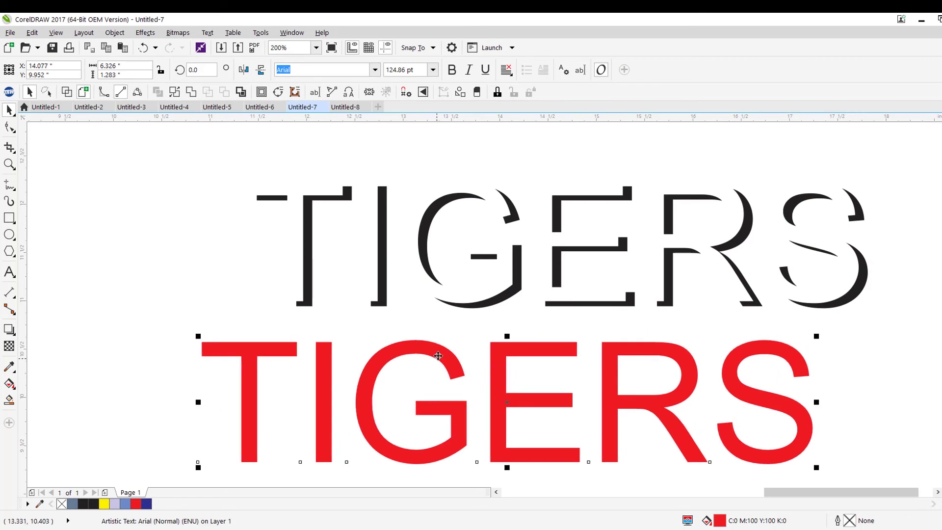
pyautogui.scroll(-2, 446, 298)
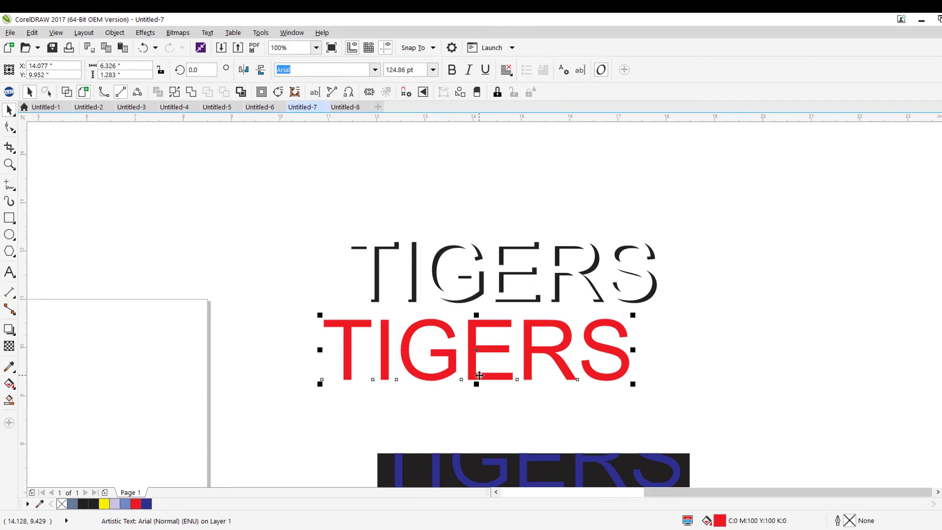
pyautogui.moveTo(476, 349); pyautogui.dragTo(476, 385)
pyautogui.moveTo(324, 221); pyautogui.dragTo(665, 309)
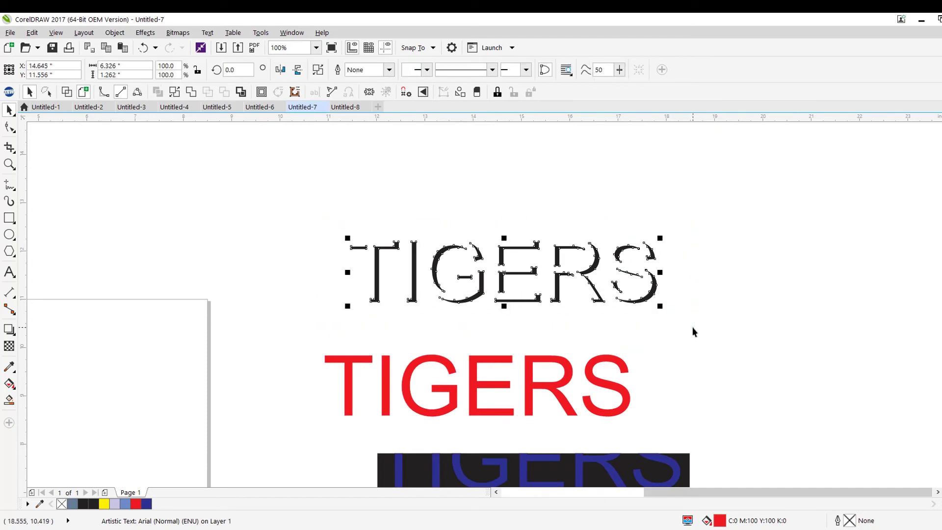
pyautogui.click(672, 363)
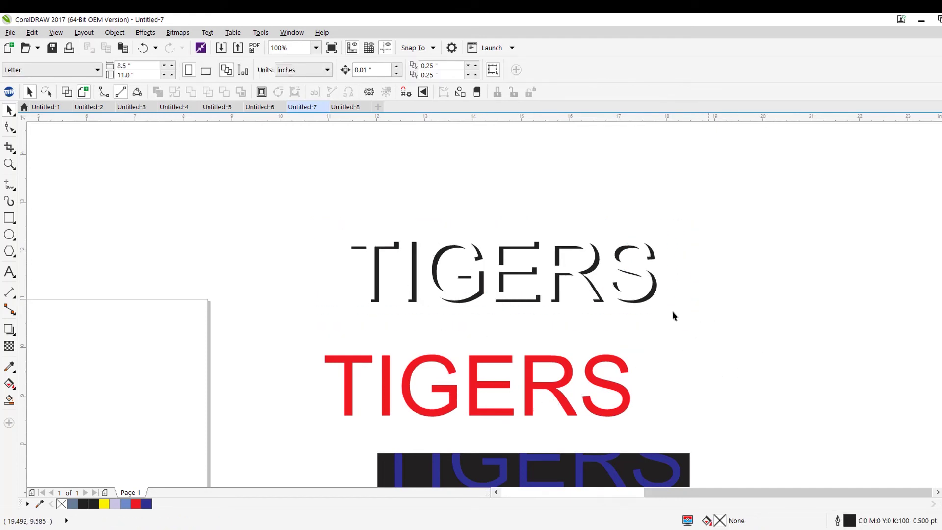
pyautogui.moveTo(567, 370); pyautogui.dragTo(547, 203)
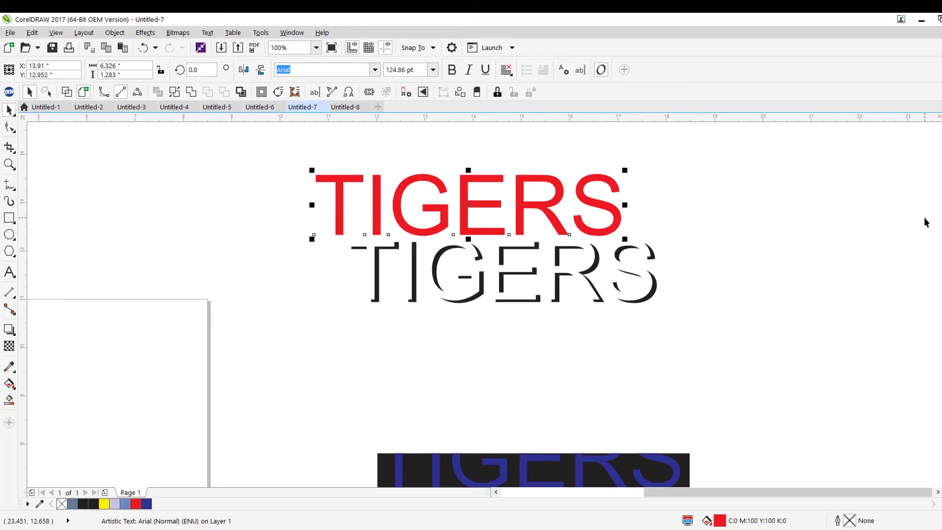
# Delete all the TIGERS lettering, the black rectangle beneath it, and the black rectangle with the lavender ellipse
pyautogui.scroll(-3, 520, 282)
pyautogui.click(387, 216)
pyautogui.moveTo(642, 515); pyautogui.dragTo(647, 426)
pyautogui.press('Delete')
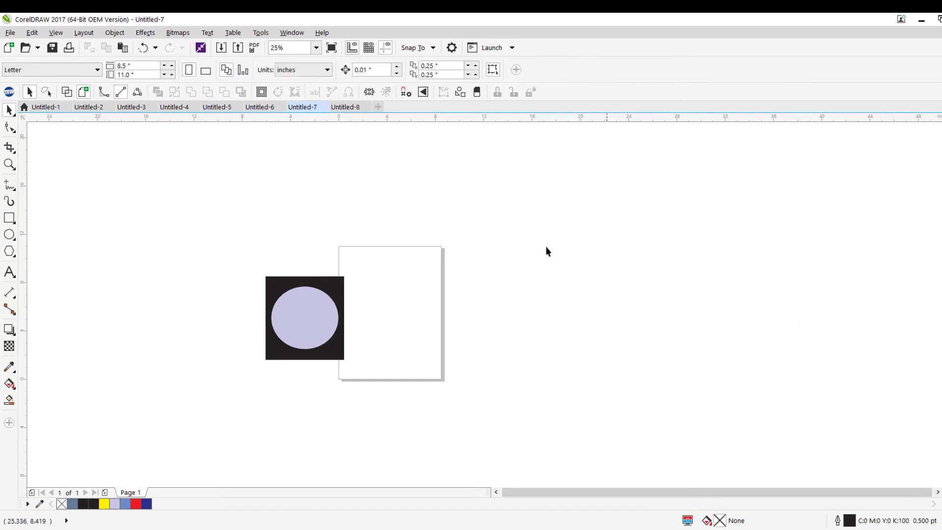
pyautogui.moveTo(211, 253); pyautogui.dragTo(378, 419)
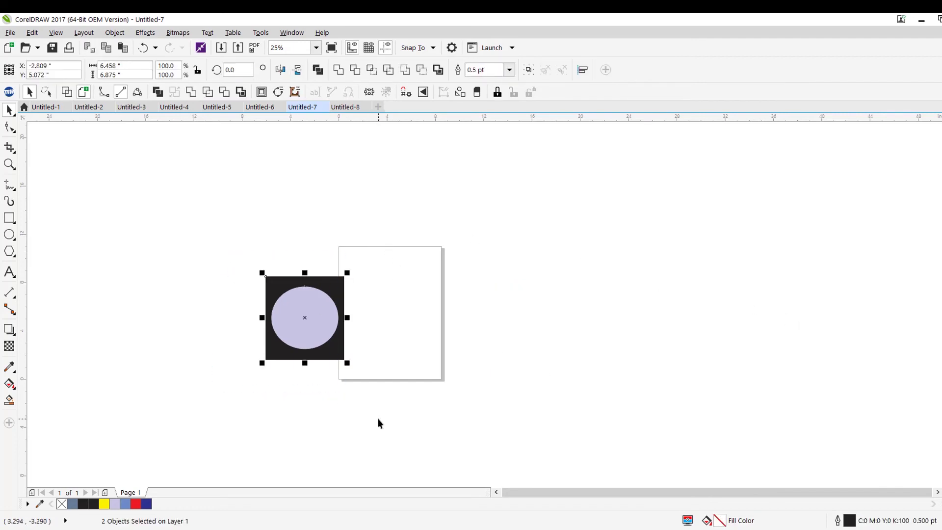
pyautogui.press('Delete')
# Draw an ellipse about 10.4 by 9.3 inches beside the page and fill it with blue, C:100 M:100 Y:0 K:0
pyautogui.click(9, 234)
pyautogui.moveTo(491, 237); pyautogui.dragTo(617, 351)
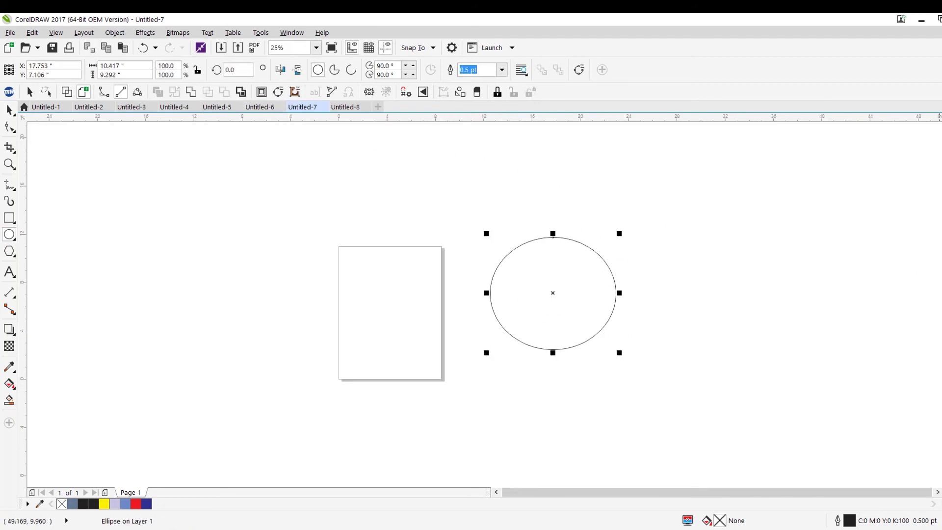
pyautogui.click(146, 504)
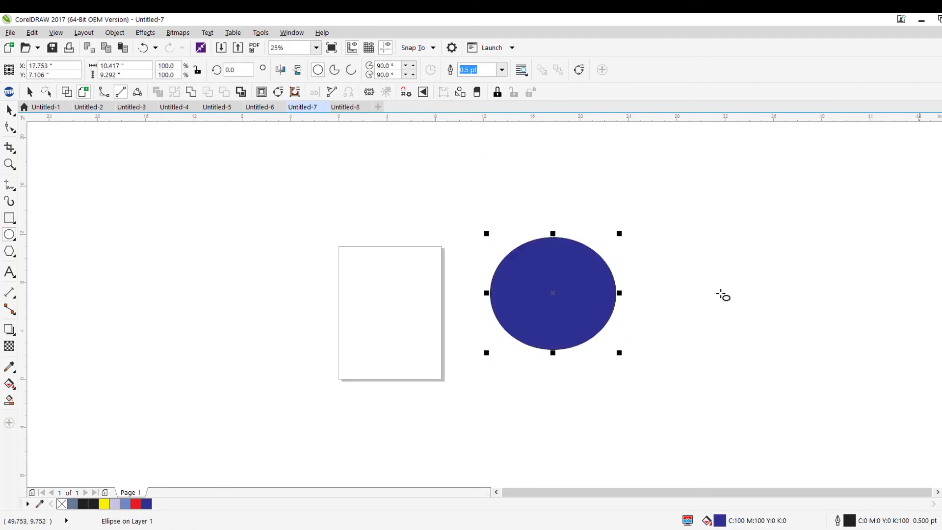
# Add the artistic text APPLES in Arial on the empty area beside the page and enlarge it to about 222 pt
pyautogui.click(9, 272)
pyautogui.click(177, 330)
pyautogui.write('AP')
pyautogui.press('Escape')
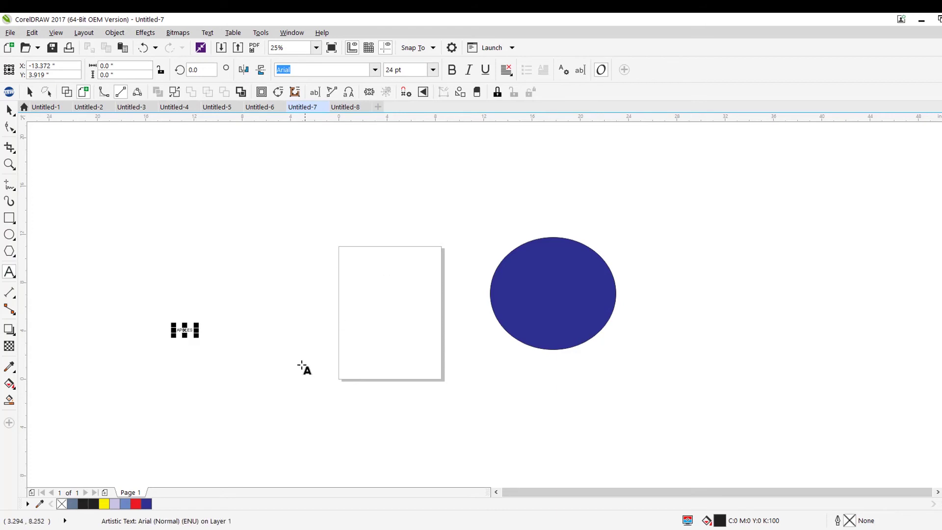
pyautogui.moveTo(199, 335); pyautogui.dragTo(319, 432)
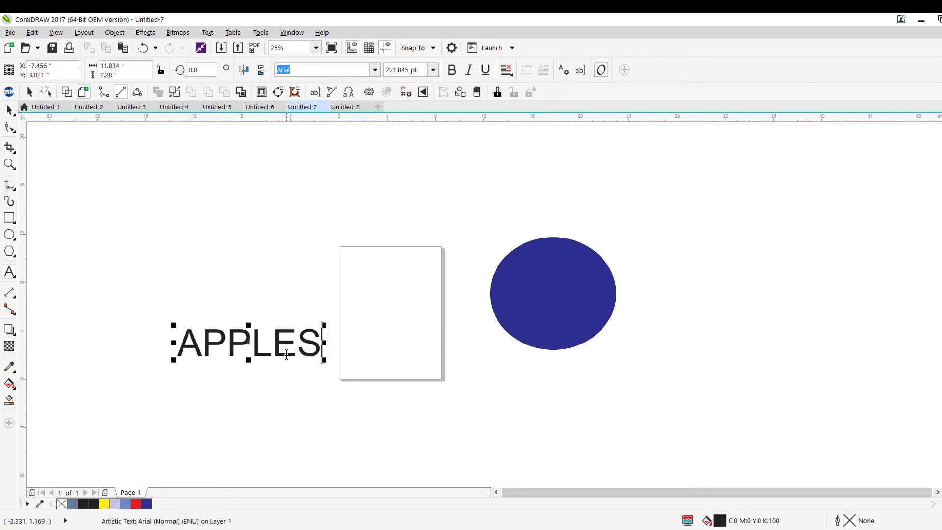
# Change the font of the APPLES text to Bauhaus 93
pyautogui.doubleClick(286, 352)
pyautogui.click(375, 70)
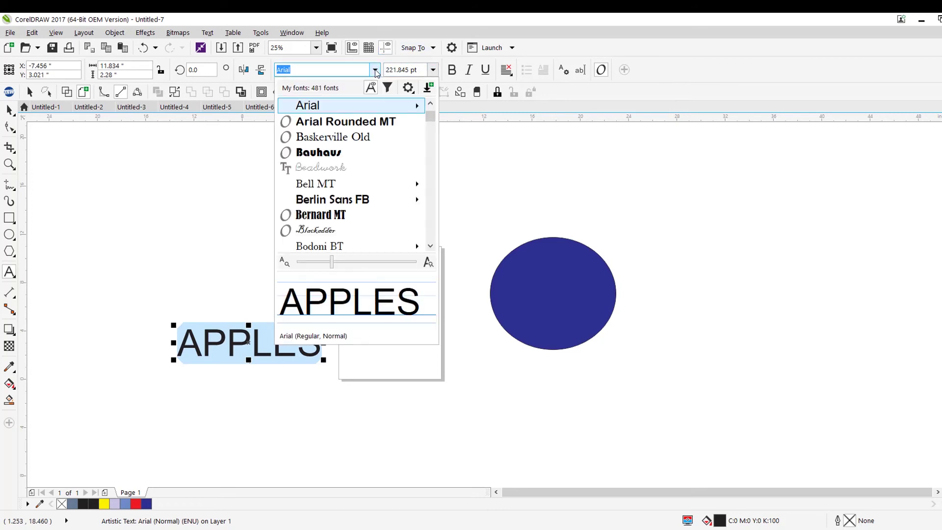
pyautogui.click(332, 153)
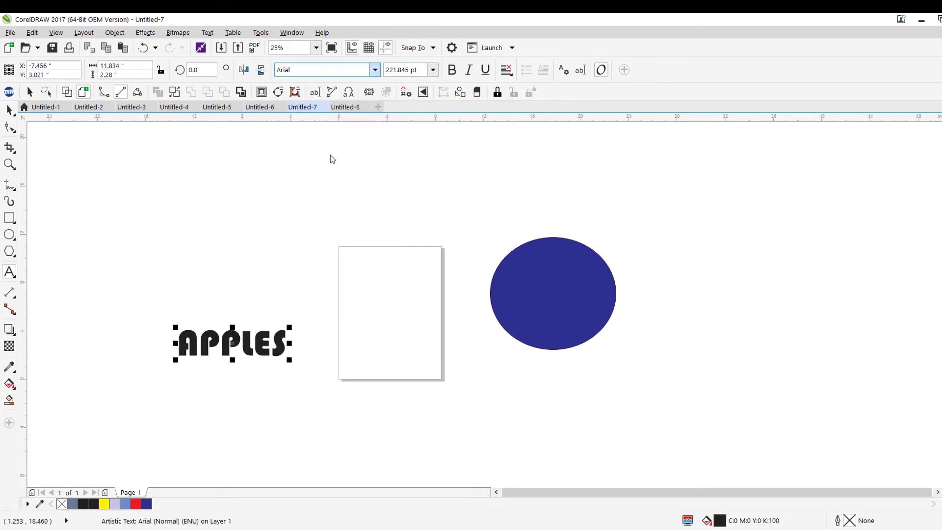
pyautogui.click(185, 199)
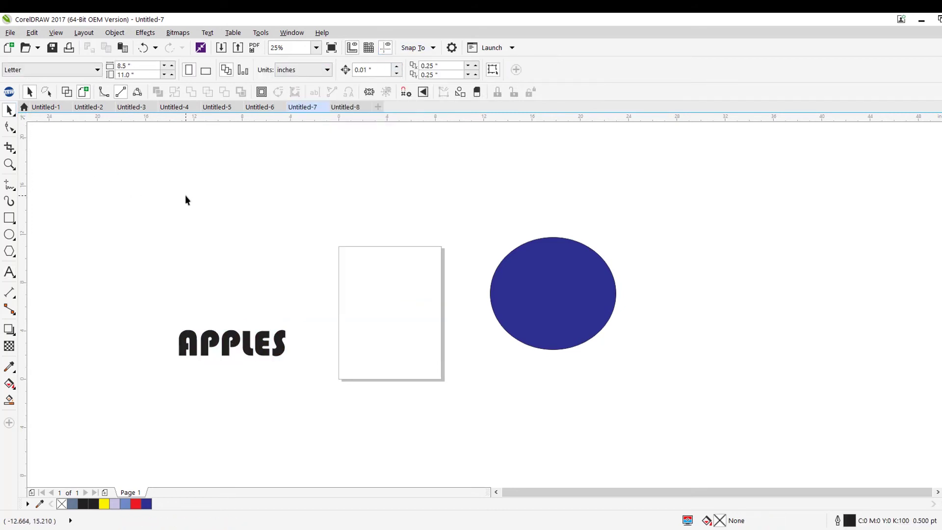
# Place the APPLES text over the middle of the blue ellipse and move both together to the empty area left of the page
pyautogui.moveTo(217, 349); pyautogui.dragTo(555, 295)
pyautogui.moveTo(442, 191); pyautogui.dragTo(670, 425)
pyautogui.moveTo(564, 273); pyautogui.dragTo(262, 261)
pyautogui.scroll(1, 420, 280)
pyautogui.click(493, 270)
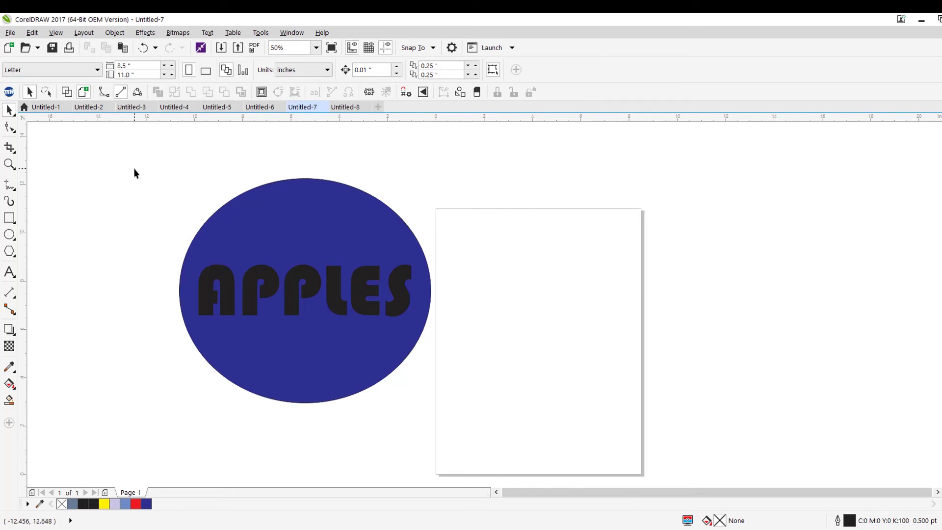
pyautogui.moveTo(395, 354); pyautogui.dragTo(441, 397)
pyautogui.click(528, 371)
# Simplify the APPLES text with the blue ellipse and move the black text down off the cut-out letters
pyautogui.click(253, 290)
pyautogui.keyDown('shift'); pyautogui.click(275, 222); pyautogui.keyUp('shift')
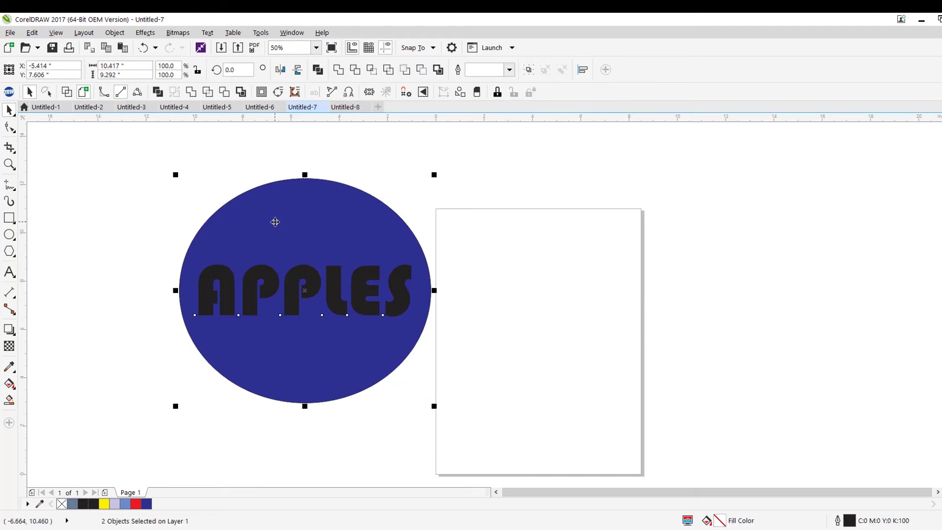
pyautogui.click(388, 72)
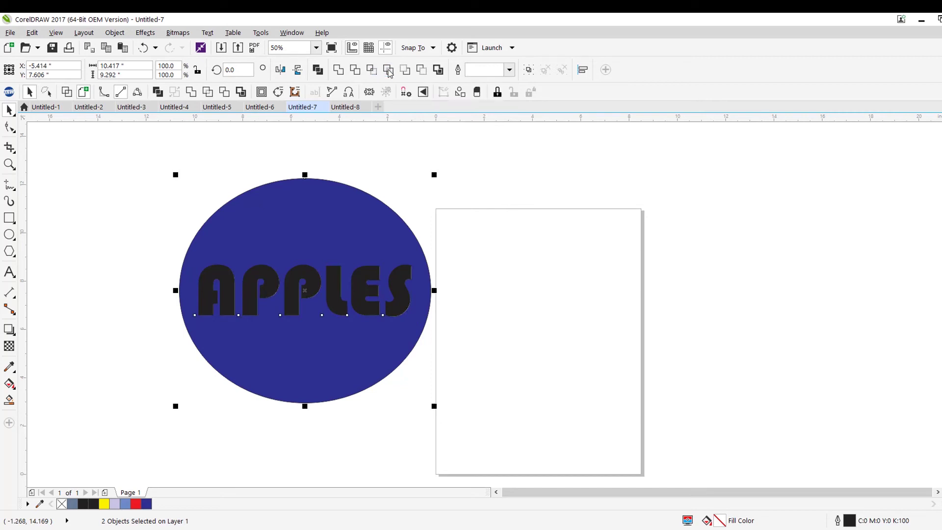
pyautogui.click(481, 181)
pyautogui.moveTo(337, 309); pyautogui.dragTo(327, 369)
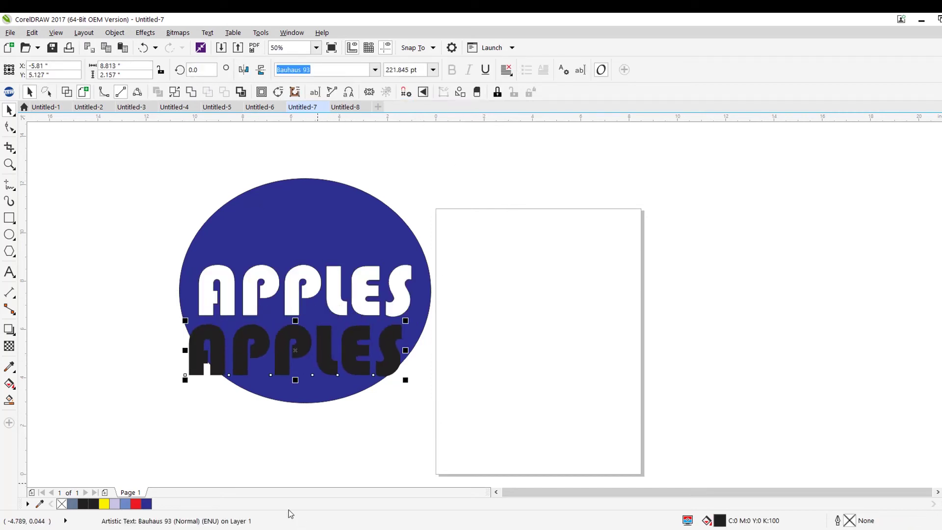
pyautogui.click(511, 165)
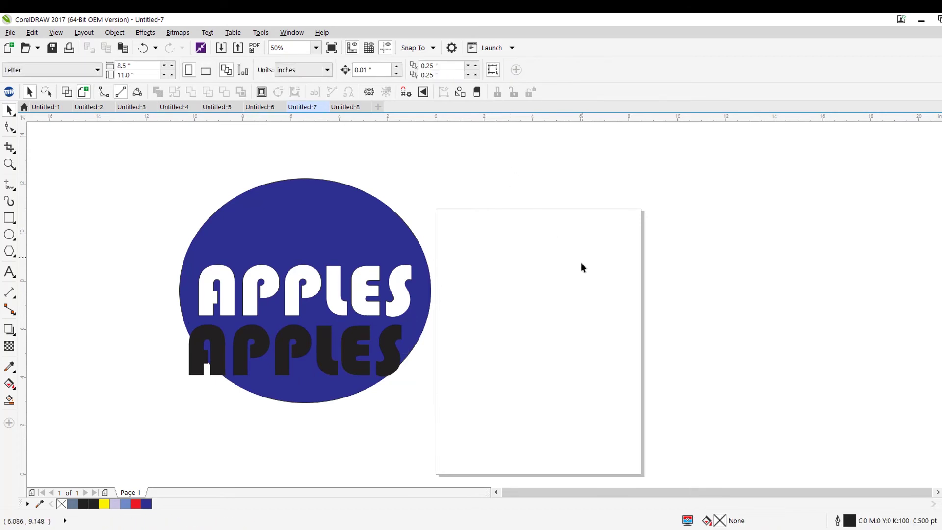
# Move the black APPLES text back over the cut-out letters, offset slightly down and left to leave a thin white shadow edge
pyautogui.click(354, 342)
pyautogui.moveTo(354, 343); pyautogui.dragTo(359, 293)
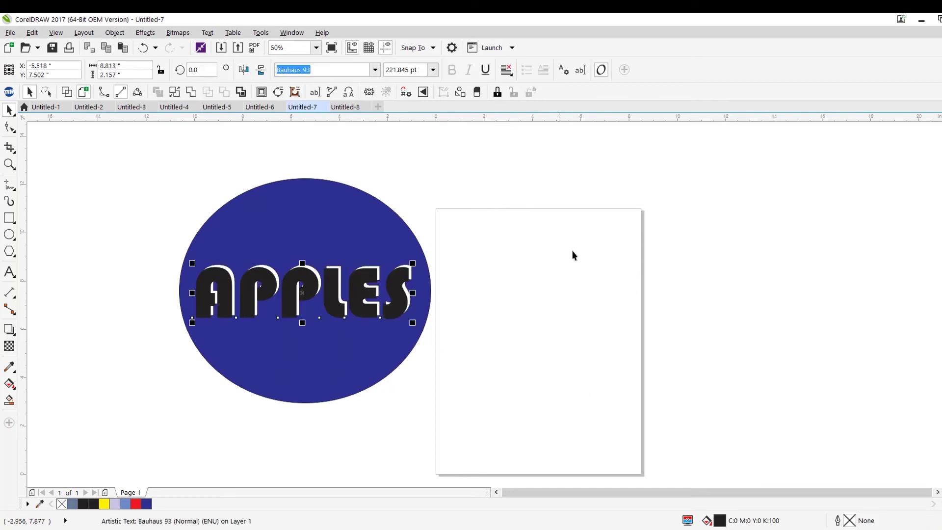
pyautogui.click(572, 254)
pyautogui.moveTo(133, 175); pyautogui.dragTo(442, 410)
pyautogui.click(575, 383)
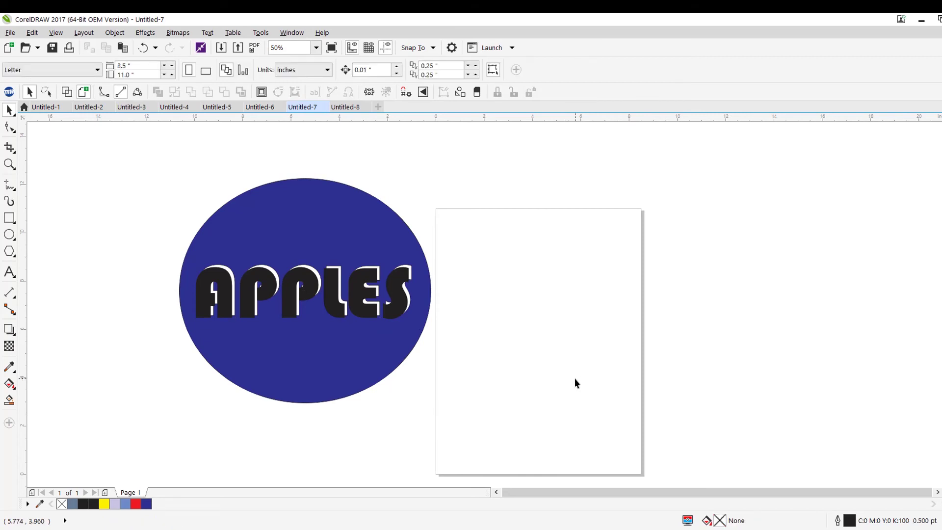
# Add the artistic text VOLLEYBALL in Arial on the empty area right of the page and enlarge it to about 180 pt
pyautogui.click(10, 272)
pyautogui.scroll(-1, 403, 262)
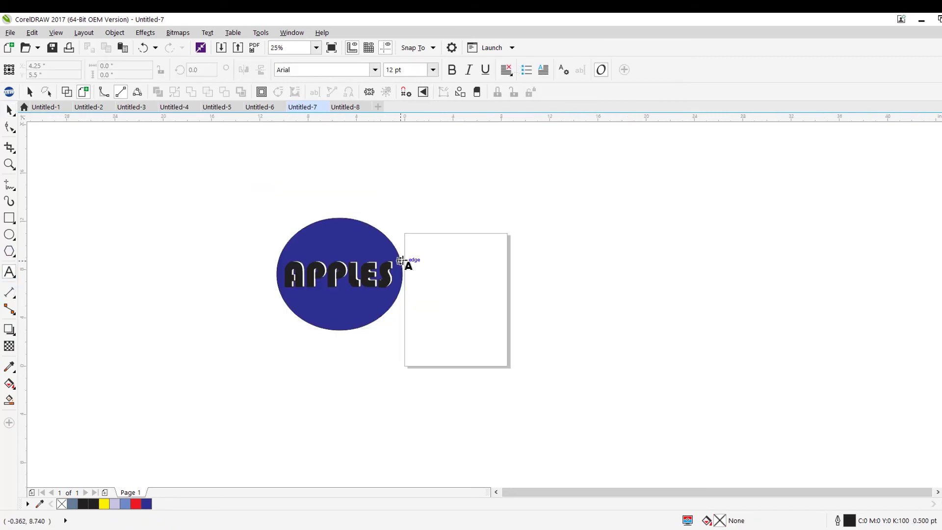
pyautogui.hscroll(3, 402, 263)
pyautogui.click(339, 248)
pyautogui.write('vo')
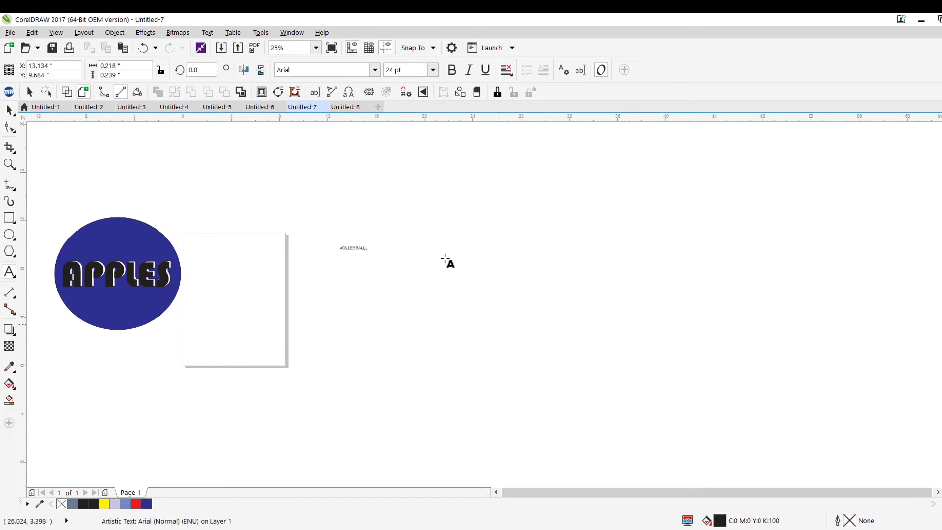
pyautogui.scroll(2, 395, 261)
pyautogui.press('BackSpace')
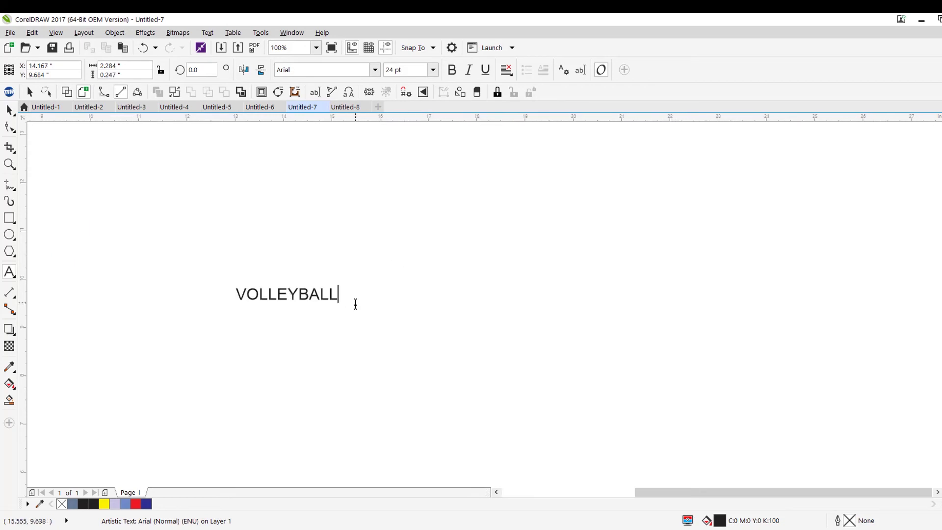
pyautogui.scroll(-2, 347, 289)
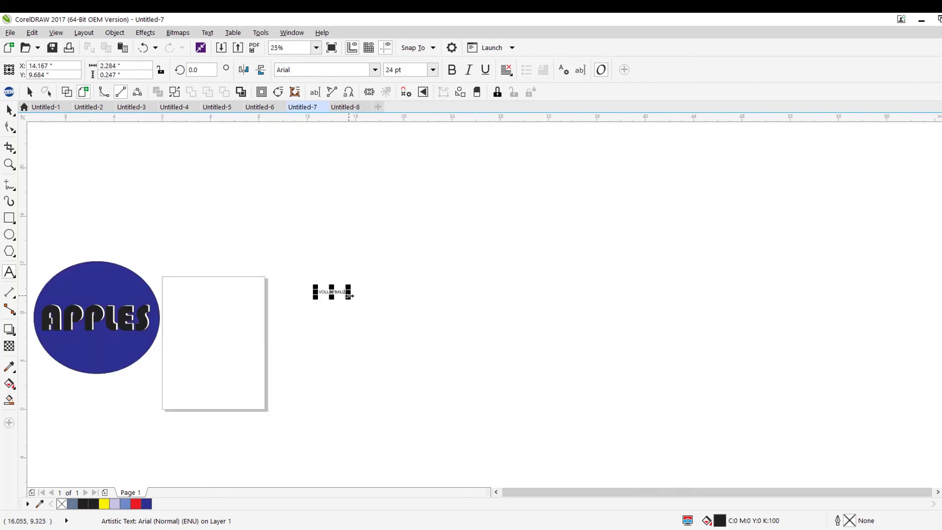
pyautogui.moveTo(349, 296); pyautogui.dragTo(513, 317)
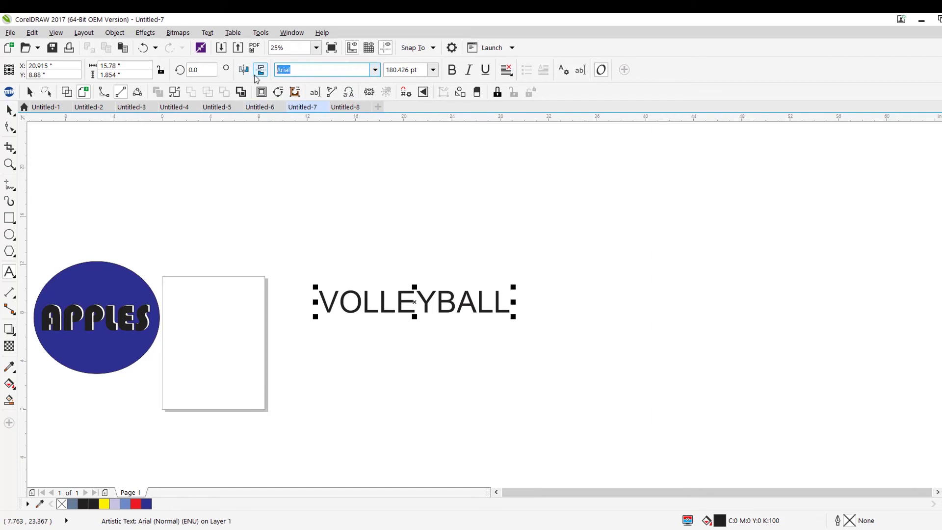
# Change the font of the VOLLEYBALL text to Impact
pyautogui.write('Impact')
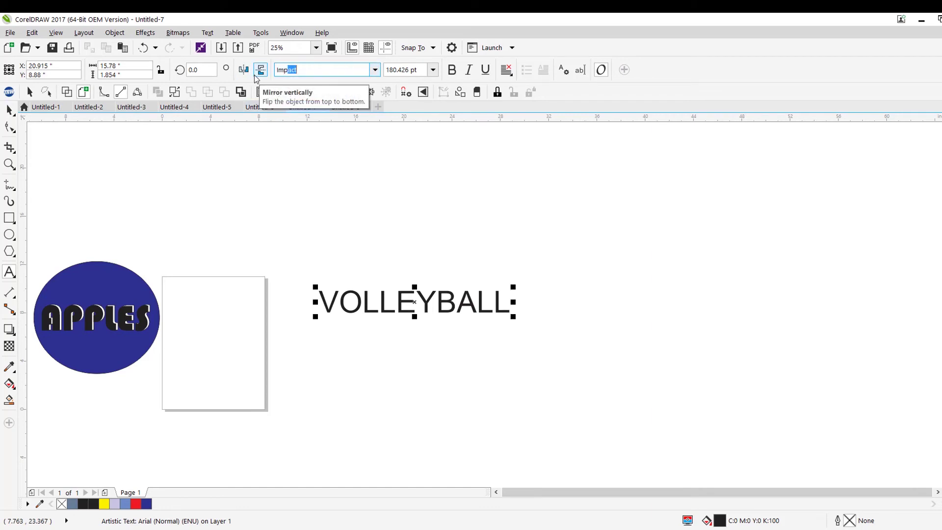
pyautogui.doubleClick(399, 314)
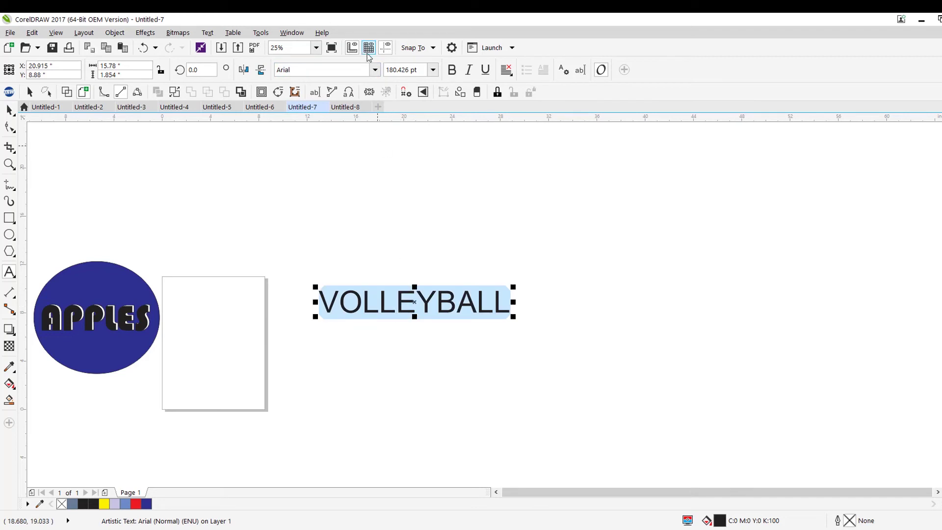
pyautogui.click(357, 70)
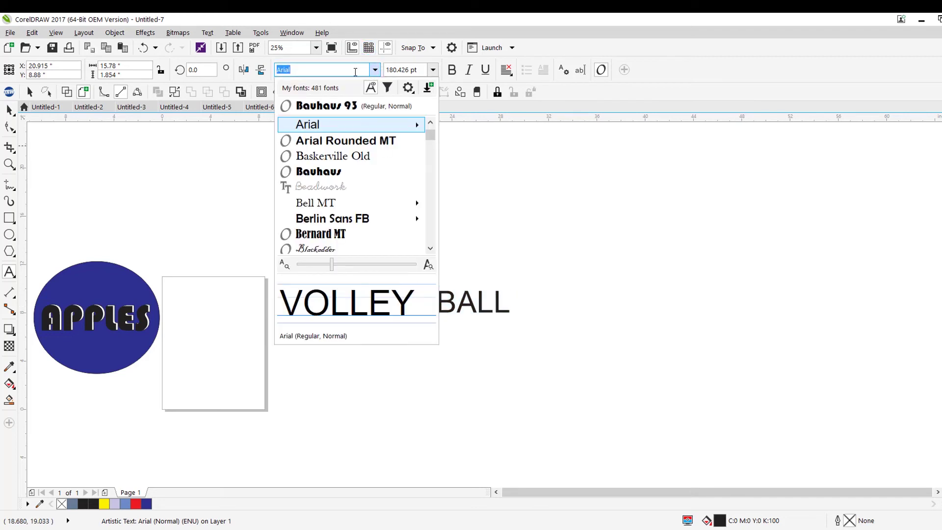
pyautogui.write('im')
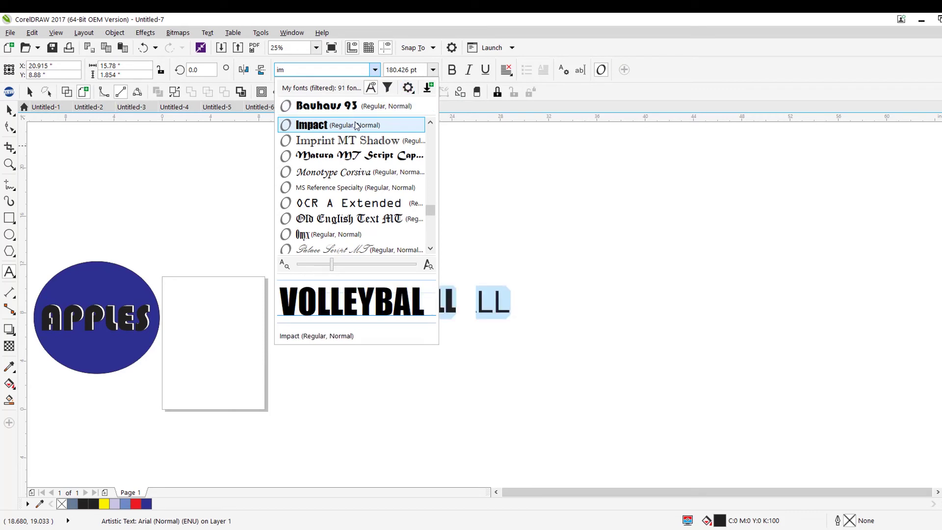
pyautogui.click(357, 125)
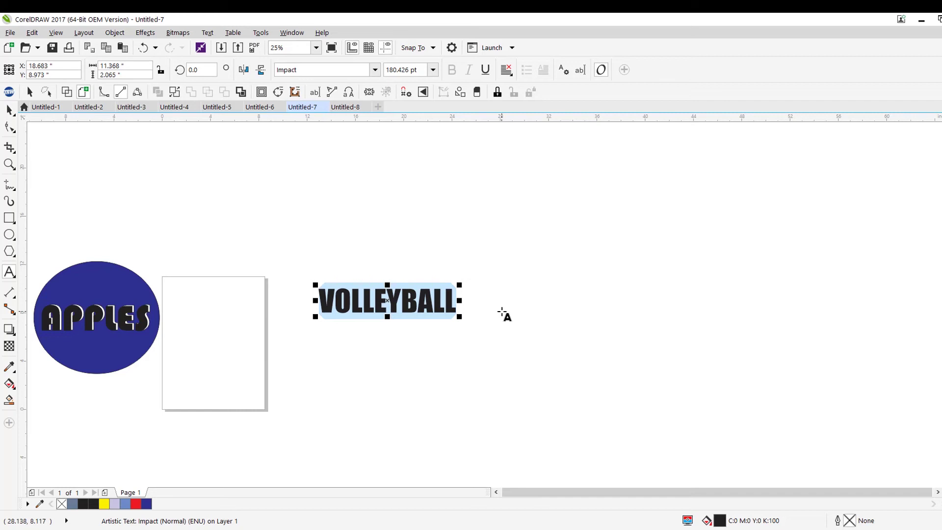
# Enlarge the VOLLEYBALL text and stretch it vertically so its letters become tall and narrow
pyautogui.scroll(2, 504, 314)
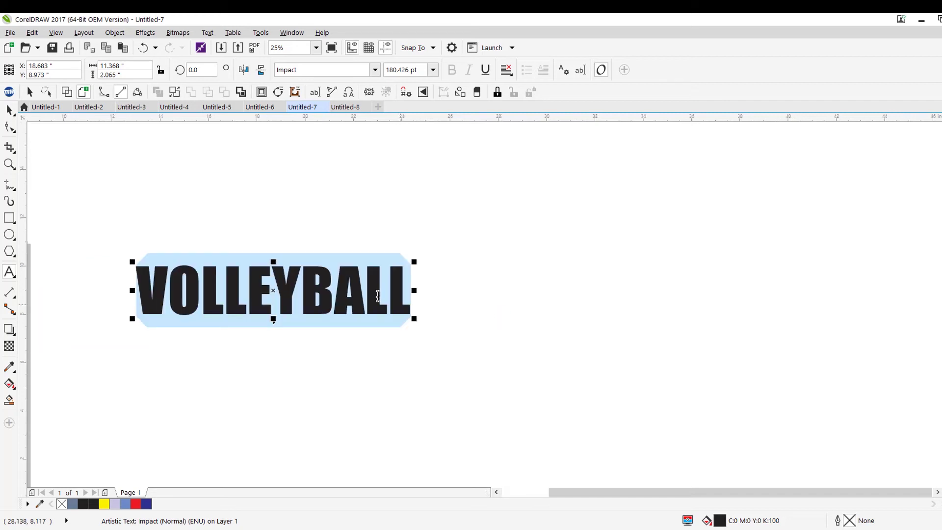
pyautogui.press('space')
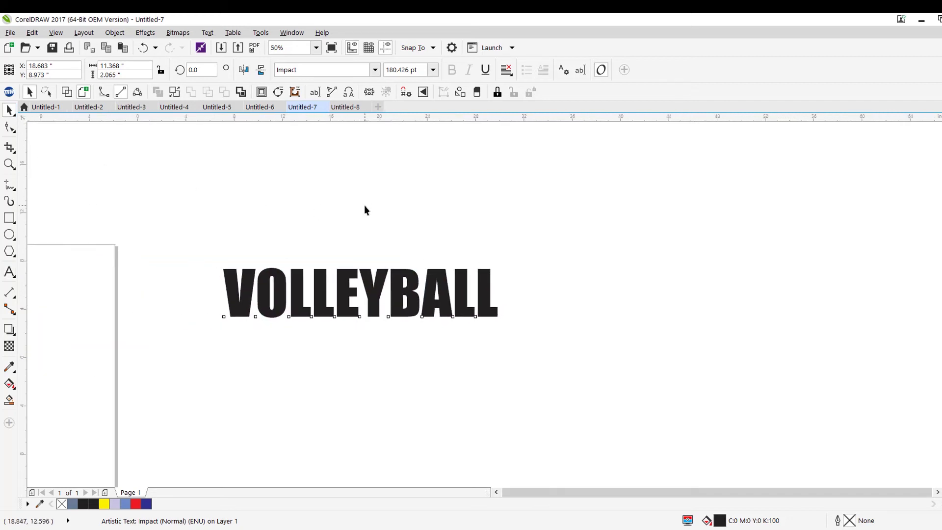
pyautogui.scroll(-1, 366, 208)
pyautogui.moveTo(434, 268); pyautogui.dragTo(510, 282)
pyautogui.click(405, 233)
pyautogui.scroll(2, 405, 233)
pyautogui.scroll(-2, 416, 243)
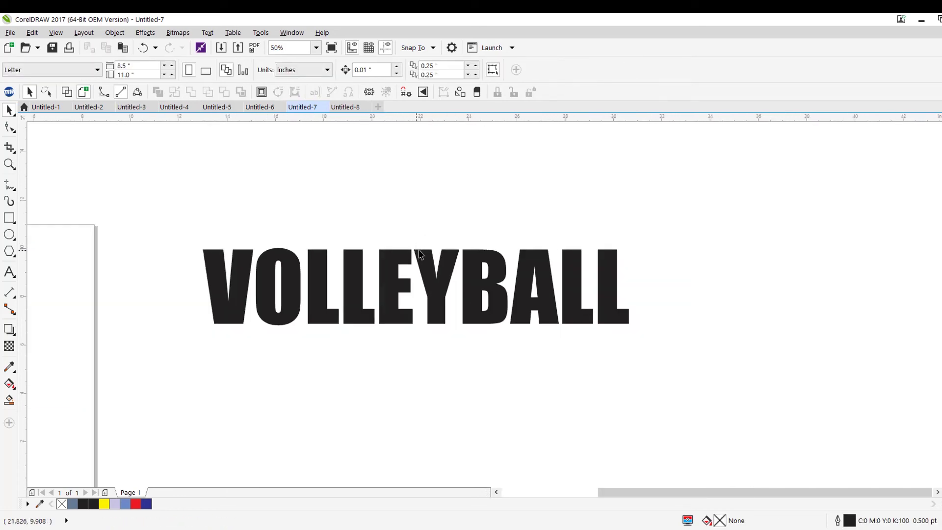
pyautogui.click(414, 282)
pyautogui.moveTo(424, 292); pyautogui.dragTo(423, 305)
pyautogui.click(472, 336)
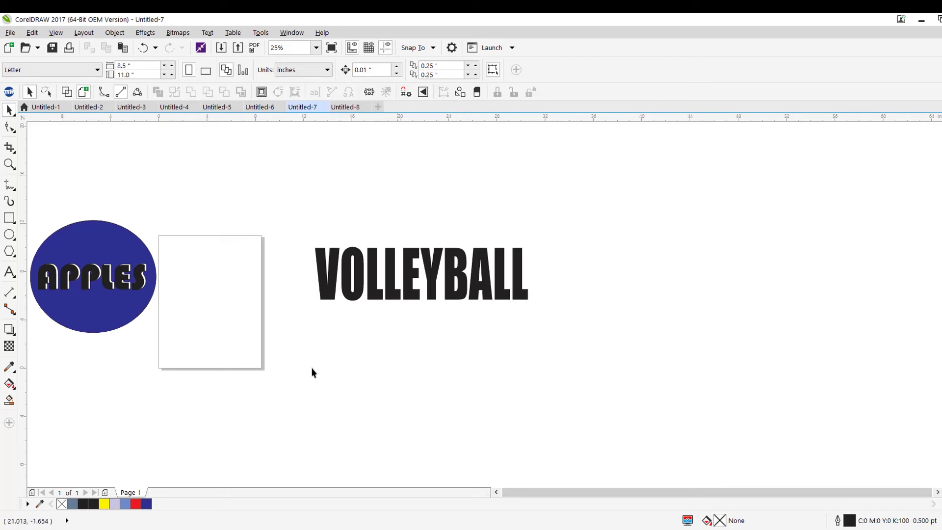
# Add the artistic text EAGLES in Arial below VOLLEYBALL and enlarge it to about 175 pt
pyautogui.click(9, 272)
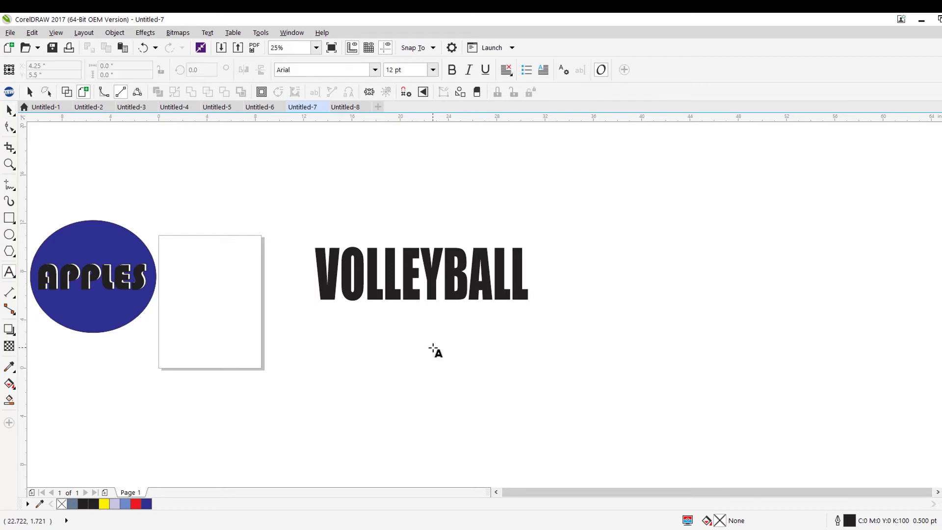
pyautogui.click(433, 345)
pyautogui.write('EAG')
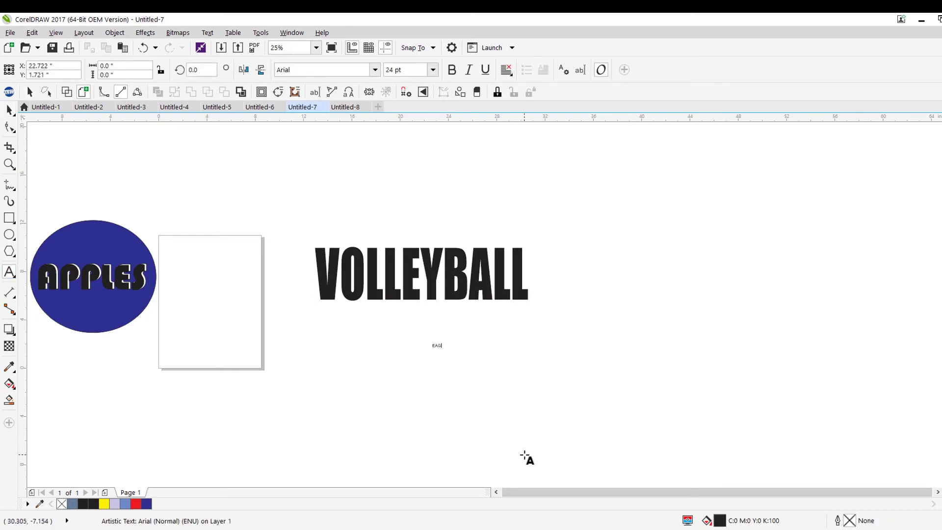
pyautogui.hotkey('ctrl', 'space')
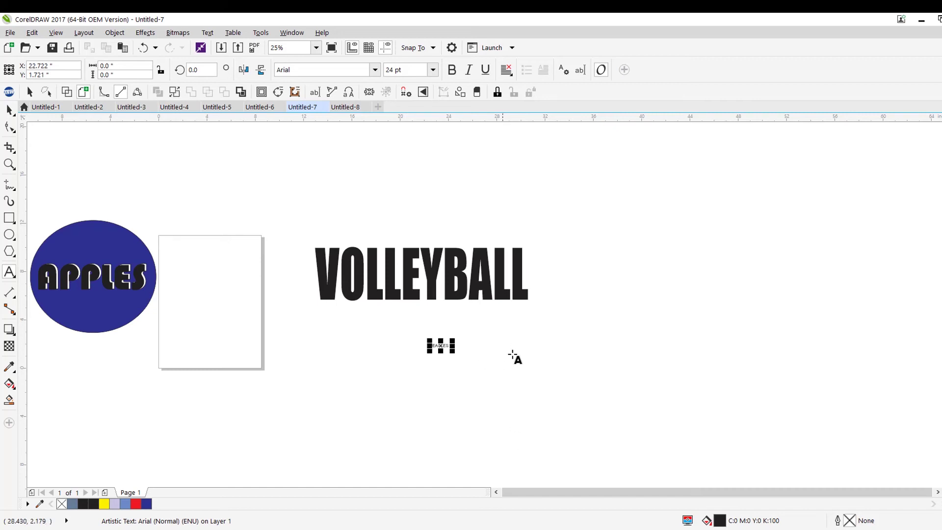
pyautogui.scroll(1, 516, 358)
pyautogui.moveTo(388, 342); pyautogui.dragTo(572, 417)
# Fill the EAGLES text with cyan, C:100 M:0 Y:0 K:0, and change its font to Brush Script MT
pyautogui.doubleClick(494, 371)
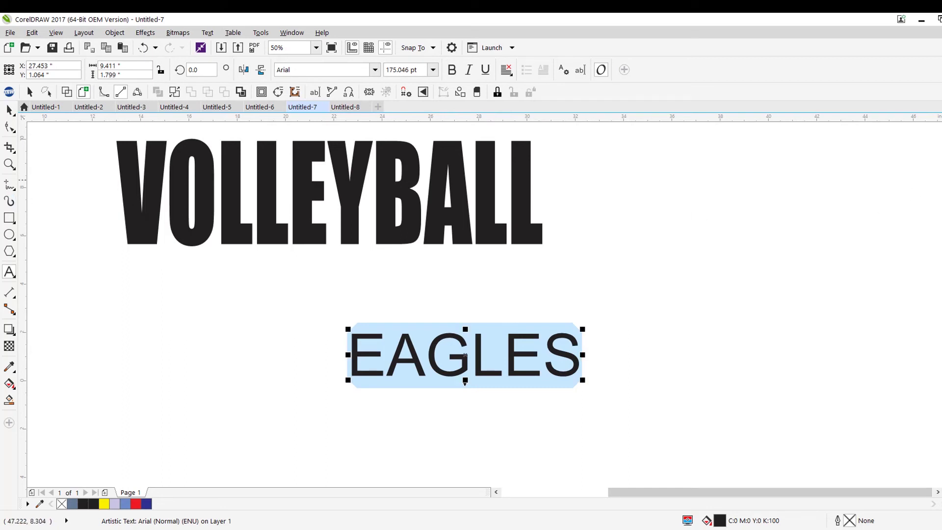
pyautogui.click(375, 70)
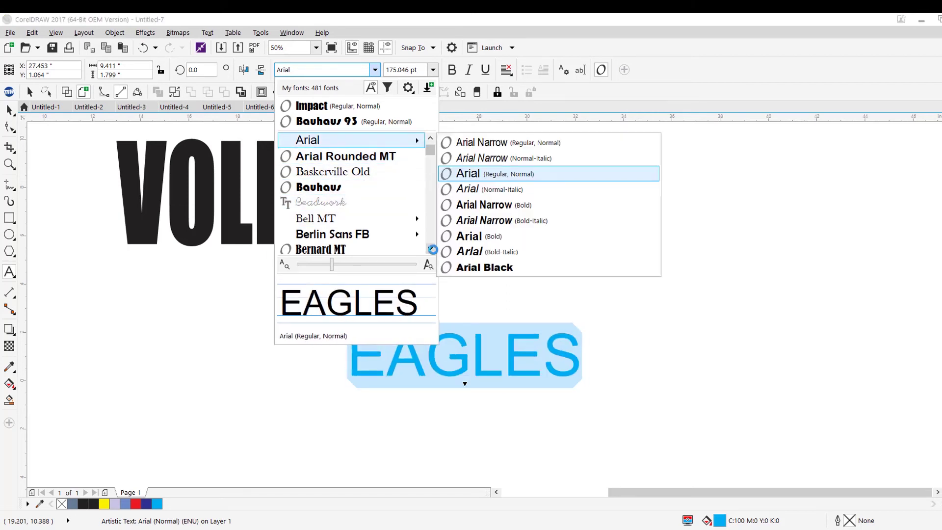
pyautogui.scroll(-9, 432, 251)
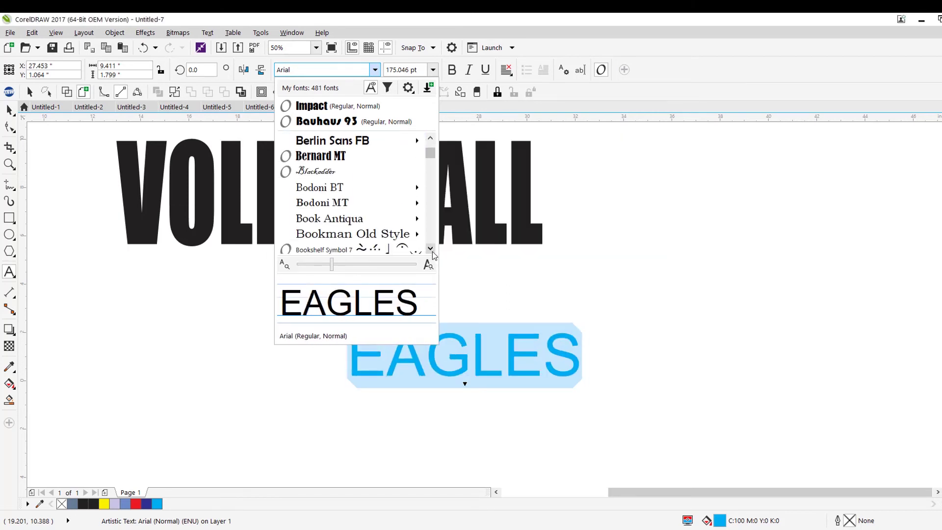
pyautogui.scroll(-7, 431, 251)
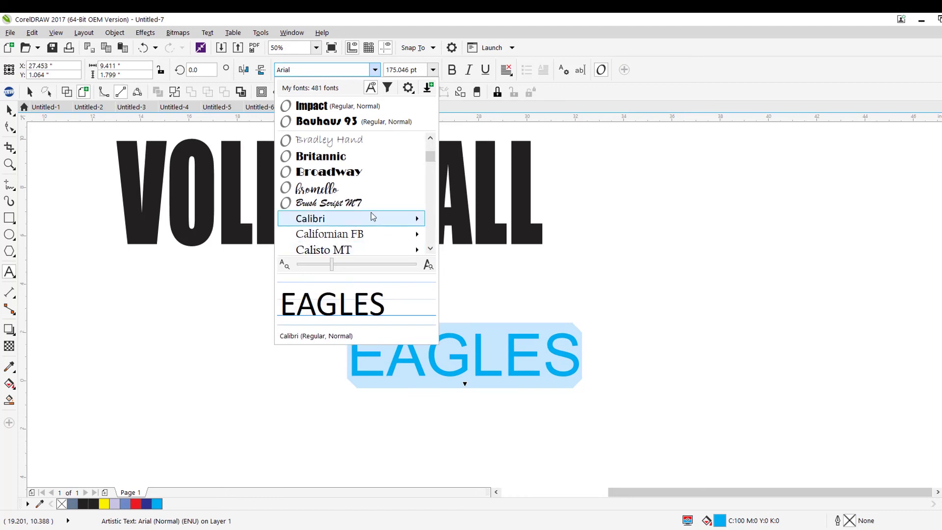
pyautogui.click(343, 203)
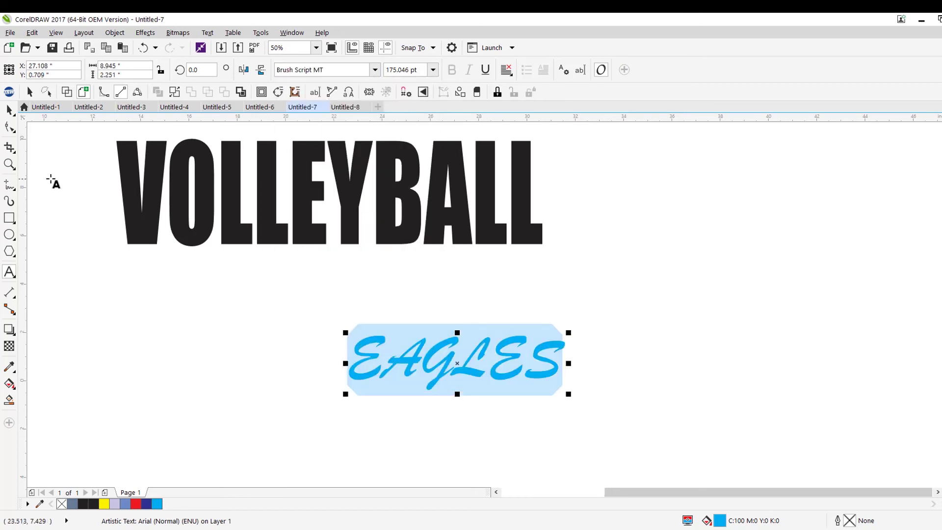
pyautogui.click(10, 110)
pyautogui.click(230, 363)
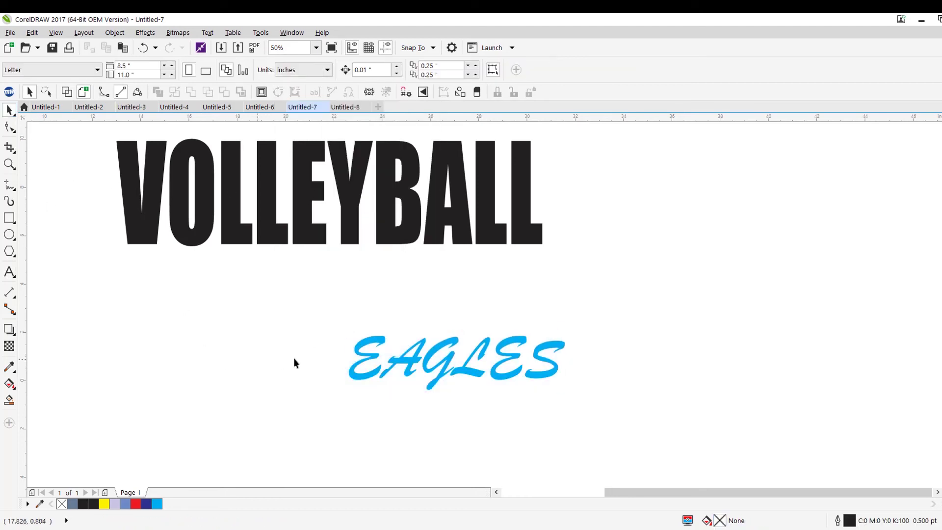
# Move the cyan EAGLES text onto the VOLLEYBALL lettering so it overlaps the middle letters
pyautogui.moveTo(441, 373)
pyautogui.mouseDown()
pyautogui.moveTo(302, 212)
pyautogui.moveTo(314, 215)
pyautogui.mouseUp()
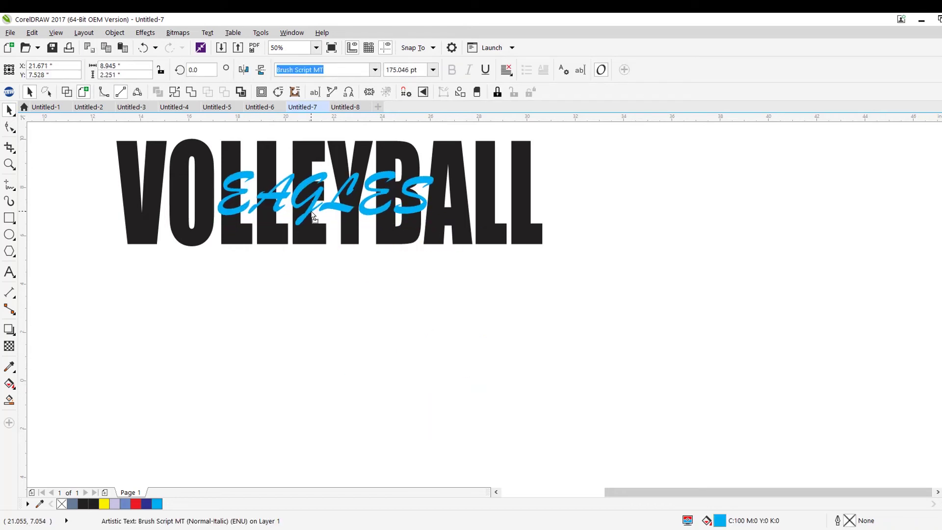
pyautogui.click(376, 342)
pyautogui.scroll(2, 371, 345)
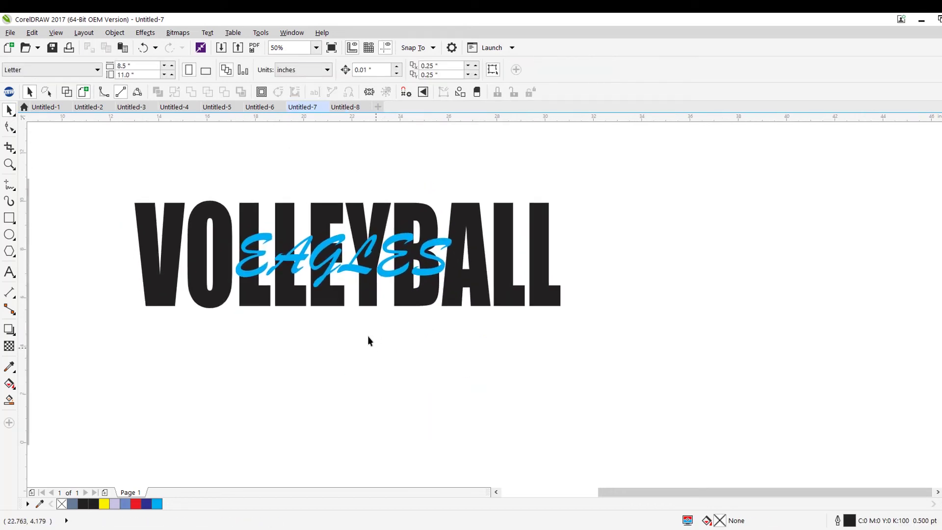
# Try cutting the EAGLES lettering out of the VOLLEYBALL text and move the cyan EAGLES text below it
pyautogui.moveTo(84, 158); pyautogui.dragTo(643, 375)
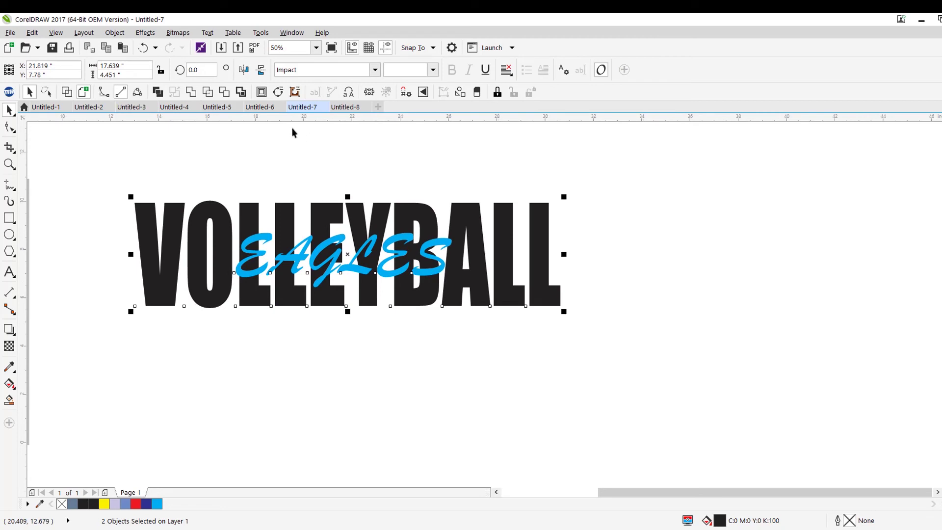
pyautogui.click(207, 92)
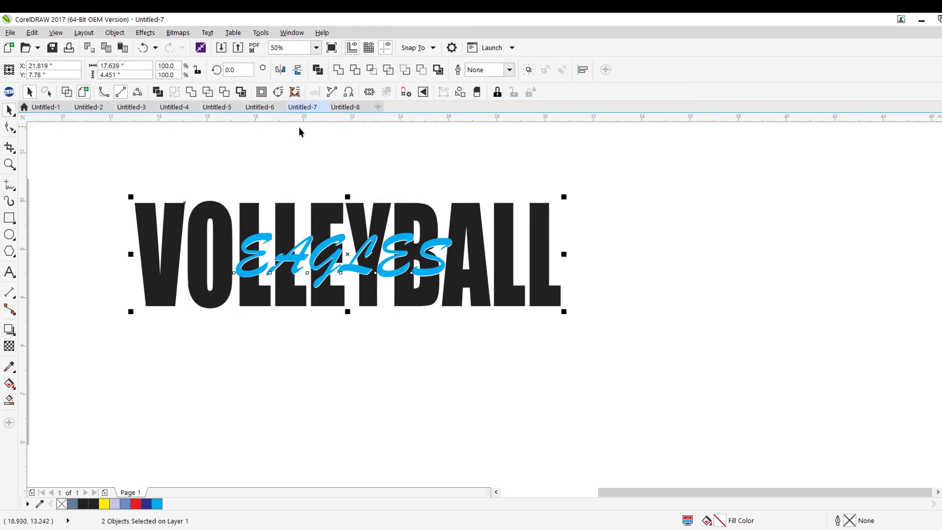
pyautogui.click(335, 131)
pyautogui.moveTo(301, 256); pyautogui.dragTo(330, 342)
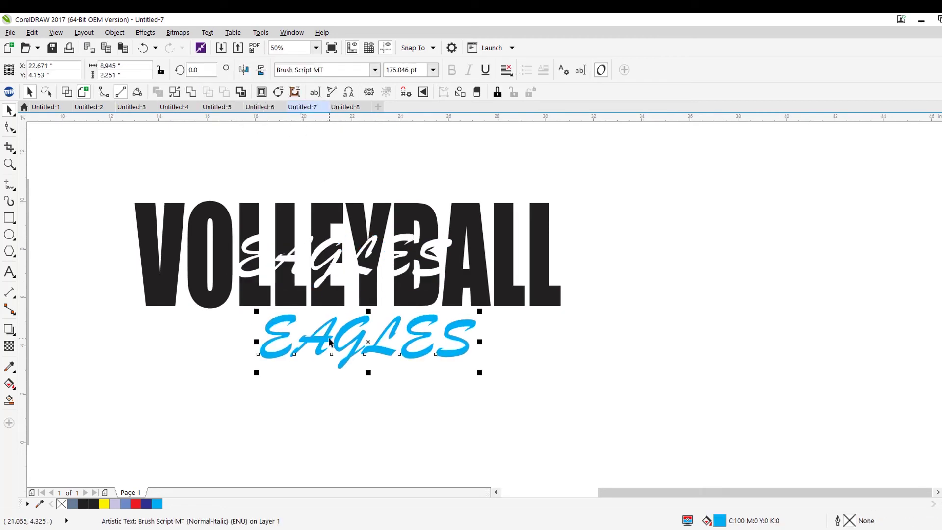
# Undo the move of the EAGLES text and the cut made in the VOLLEYBALL lettering
pyautogui.hotkey('ctrl', 'z')
pyautogui.click(505, 427)
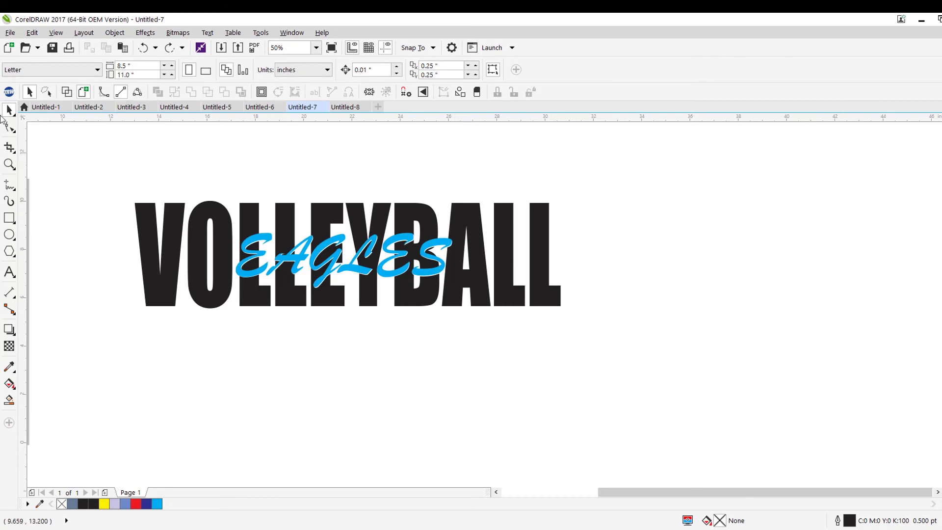
pyautogui.click(216, 216)
pyautogui.hotkey('ctrl', 'z')
# Shift the EAGLES text up and left, and move VOLLEYBALL down and right so EAGLES overlaps its upper edge
pyautogui.click(475, 332)
pyautogui.moveTo(458, 440); pyautogui.dragTo(278, 260)
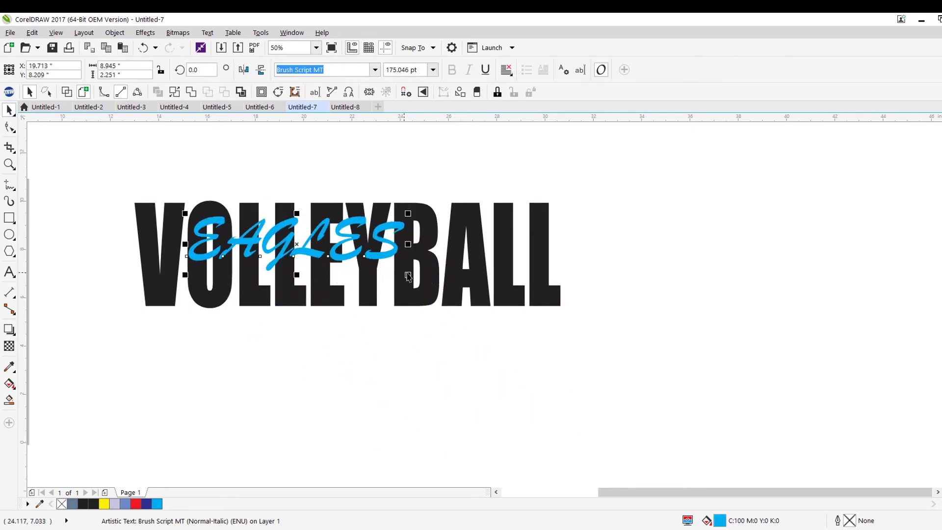
pyautogui.hotkey('ctrl', 'z')
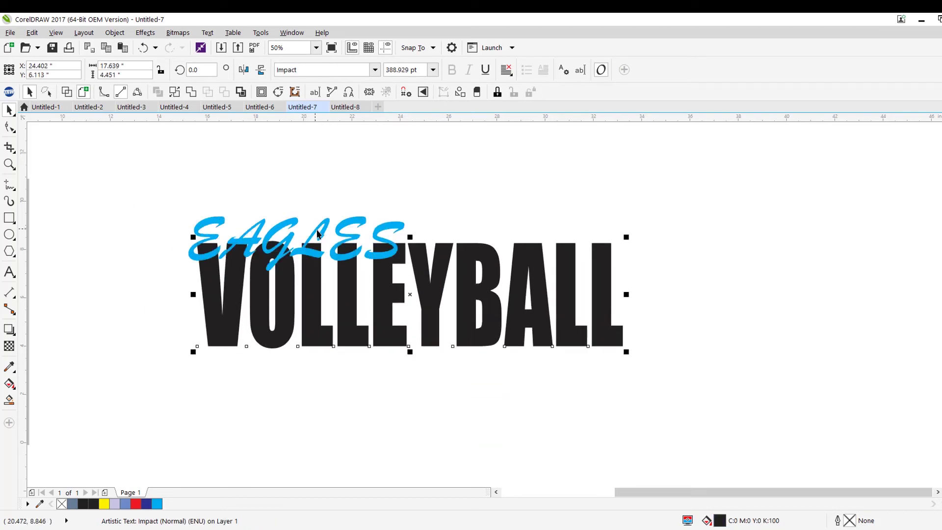
# Enlarge the EAGLES text to about 322.5 pt and place it so it spans nearly the full VOLLEYBALL lettering
pyautogui.click(316, 233)
pyautogui.moveTo(409, 273)
pyautogui.mouseDown()
pyautogui.moveTo(567, 358)
pyautogui.moveTo(541, 336)
pyautogui.mouseUp()
pyautogui.moveTo(436, 287); pyautogui.dragTo(455, 319)
pyautogui.moveTo(561, 343); pyautogui.dragTo(617, 364)
pyautogui.click(661, 381)
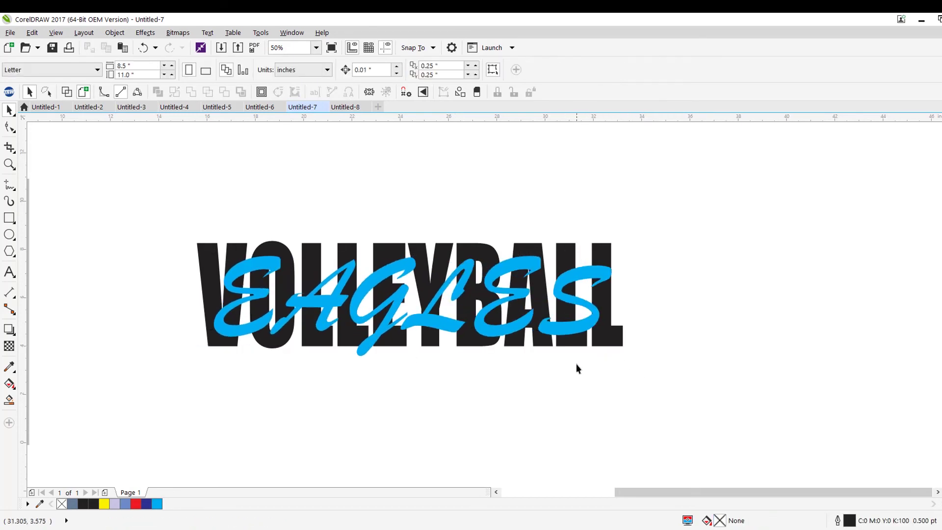
# Intersect the overlapping EAGLES and VOLLEYBALL texts, and move the full cyan EAGLES lettering below VOLLEYBALL
pyautogui.moveTo(249, 252); pyautogui.dragTo(743, 455)
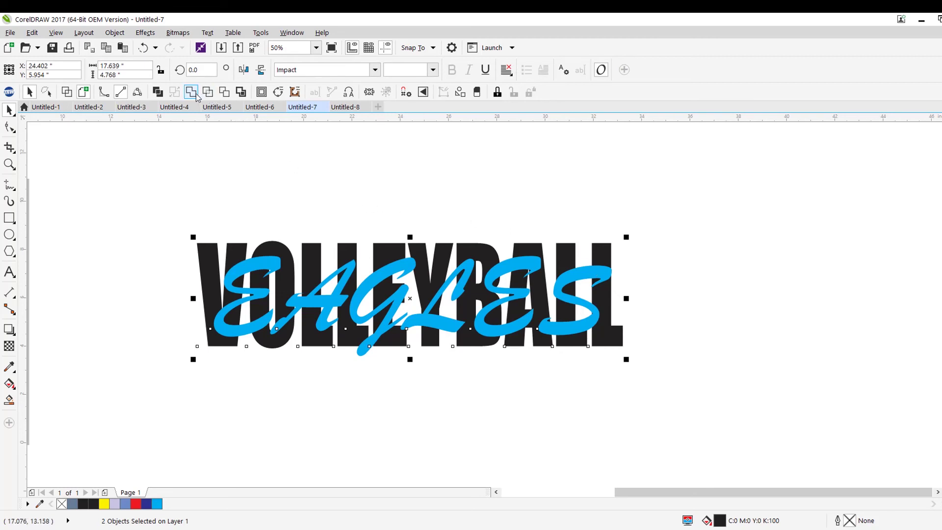
pyautogui.click(263, 256)
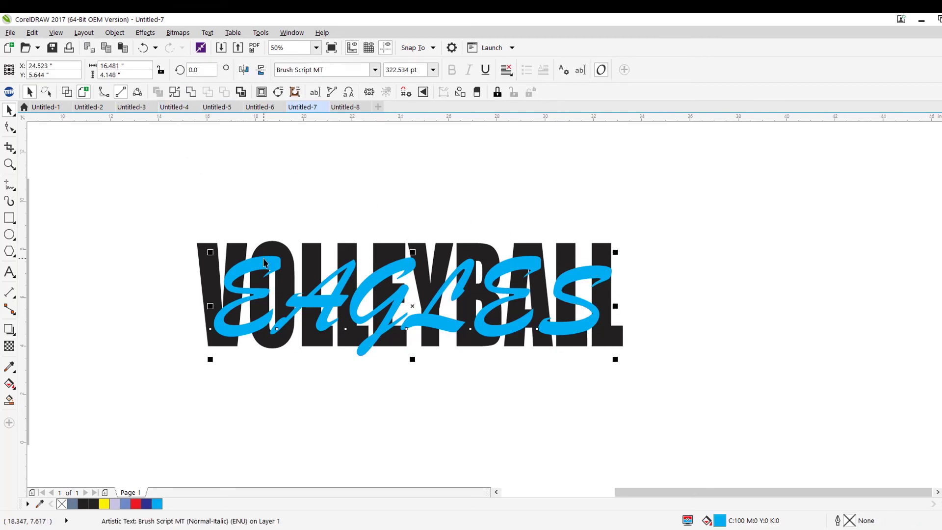
pyautogui.keyDown('shift'); pyautogui.click(313, 247); pyautogui.keyUp('shift')
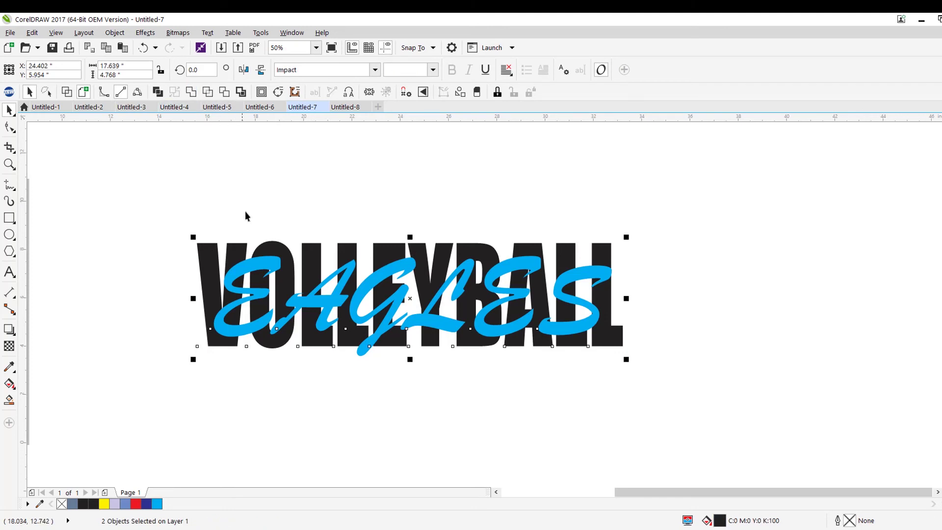
pyautogui.click(133, 199)
pyautogui.moveTo(133, 199); pyautogui.dragTo(658, 396)
pyautogui.click(262, 93)
pyautogui.click(305, 167)
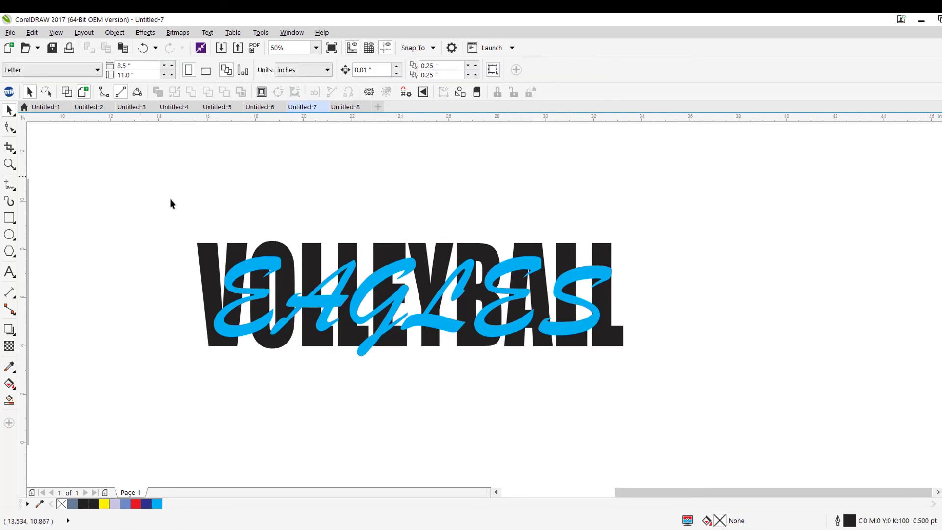
pyautogui.moveTo(662, 404); pyautogui.dragTo(662, 403)
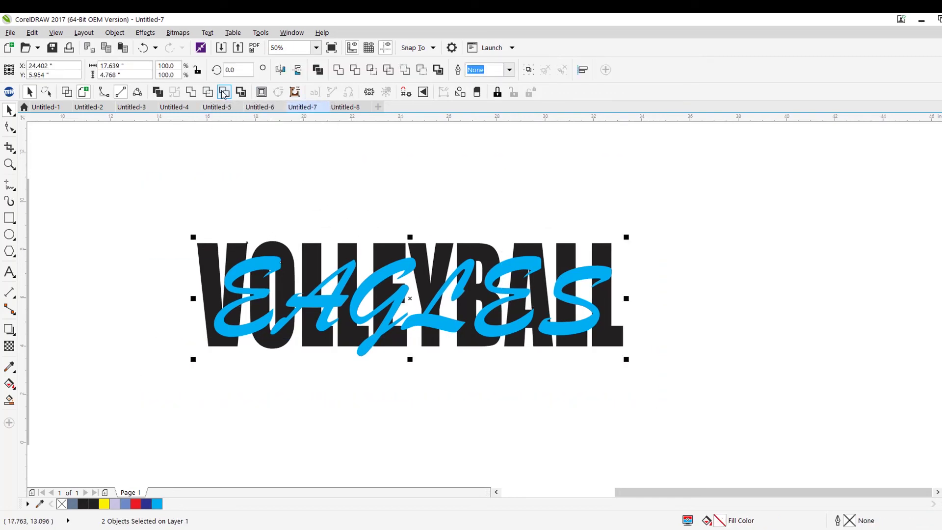
pyautogui.click(372, 70)
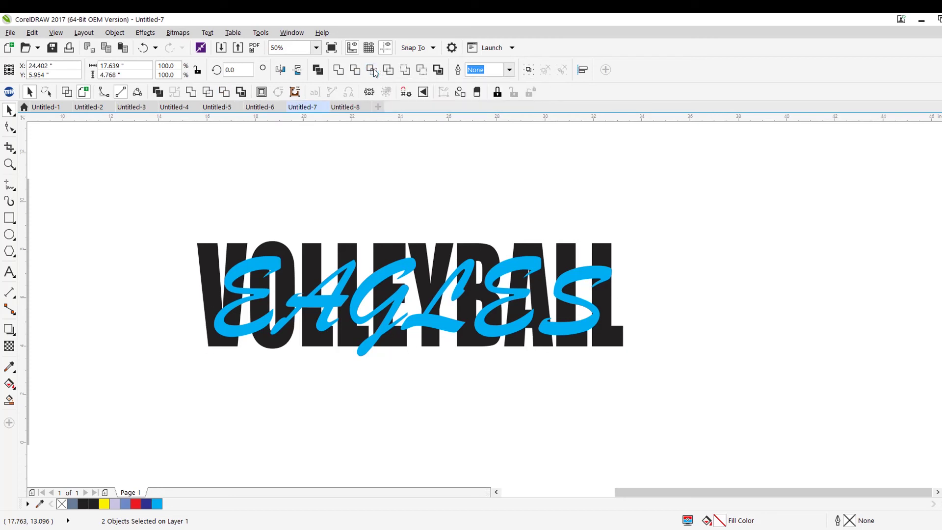
pyautogui.click(404, 152)
pyautogui.moveTo(405, 264); pyautogui.dragTo(488, 430)
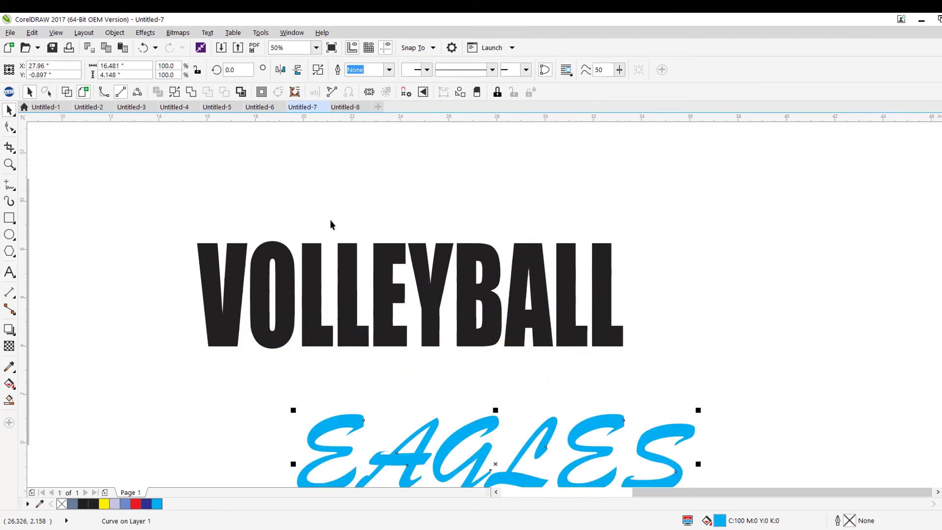
# Use the wireframe view to pick the EAGLES intersection shape inside VOLLEYBALL, fill it with C:100 M:20 Y:0 K:0, and restore the normal view
pyautogui.click(73, 95)
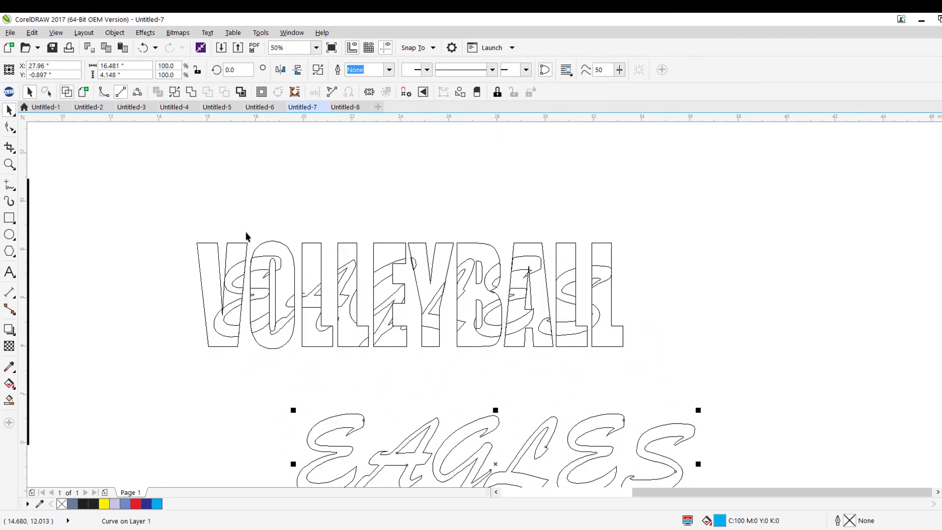
pyautogui.click(254, 263)
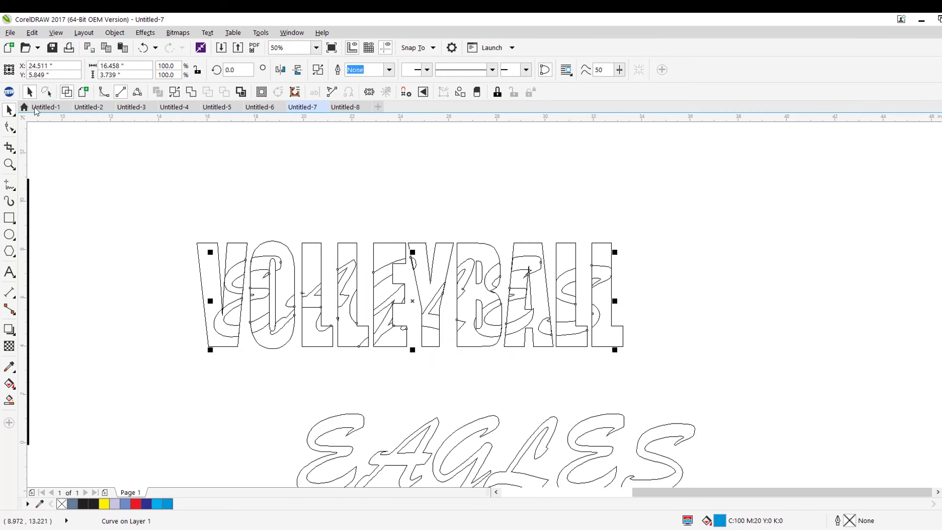
pyautogui.hotkey('shift', 'F9')
pyautogui.click(405, 166)
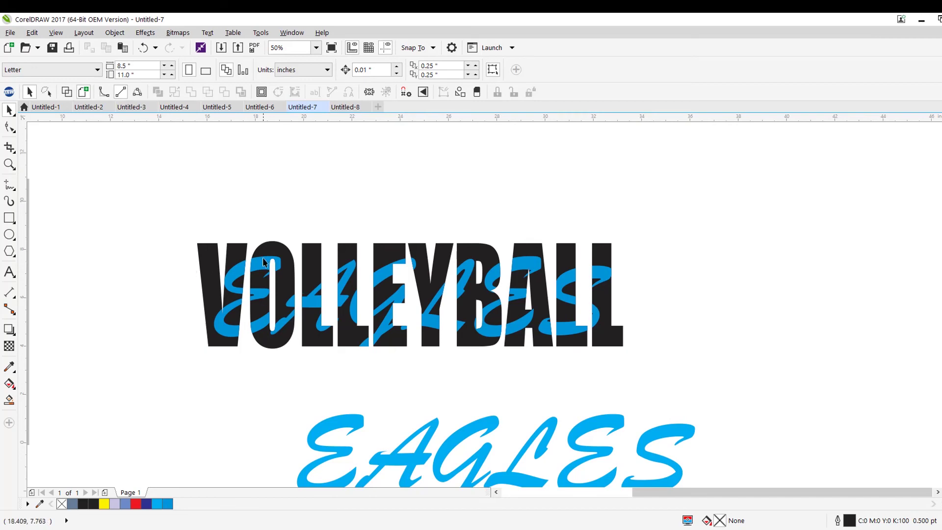
# Try moving the intersection shape down and left off the VOLLEYBALL lettering, and undo the move
pyautogui.moveTo(254, 283); pyautogui.dragTo(215, 334)
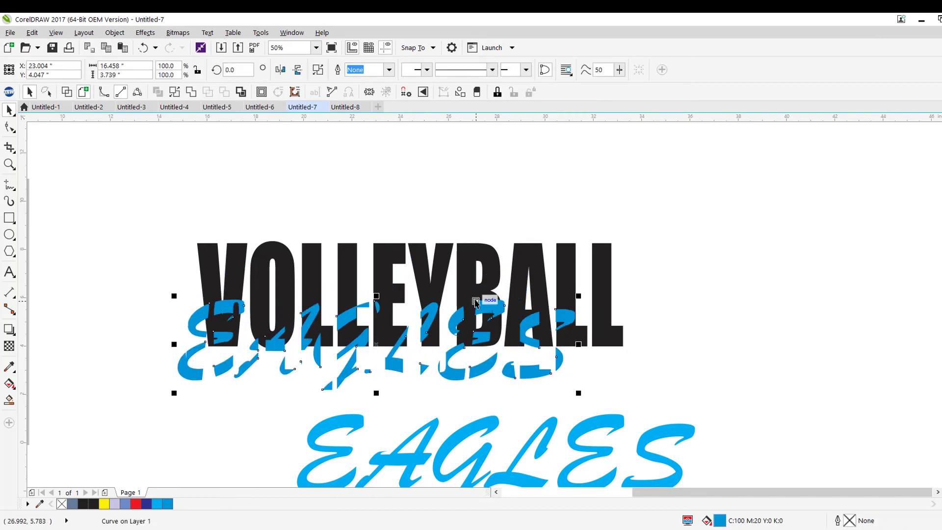
pyautogui.click(486, 220)
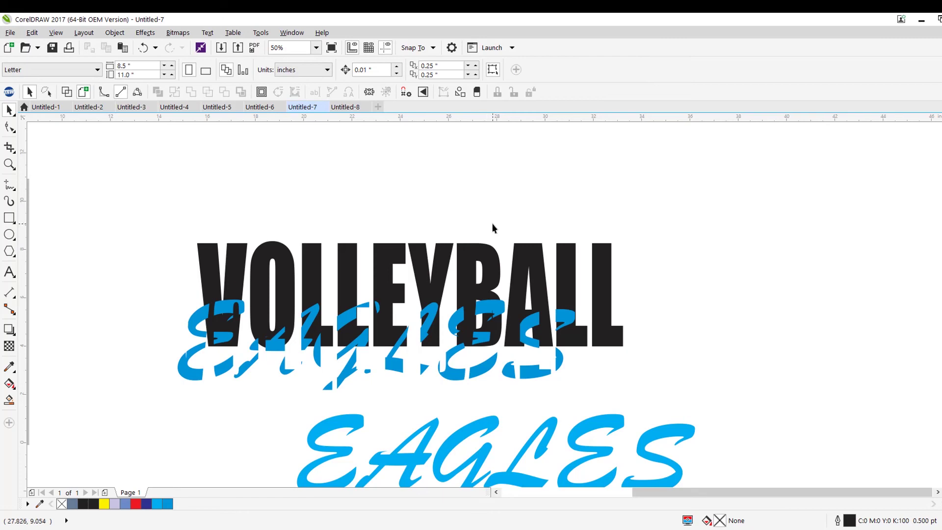
pyautogui.hotkey('ctrl', 'z')
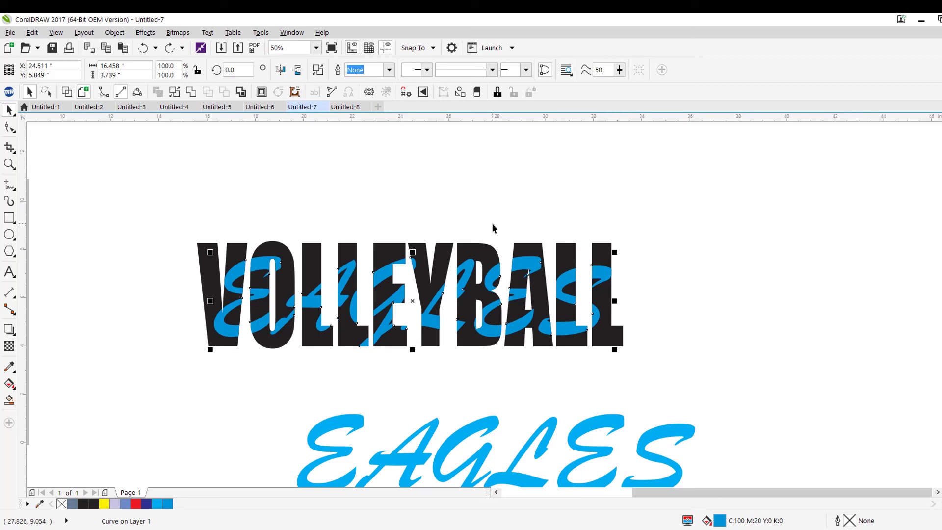
pyautogui.click(504, 206)
# Move the intersection shape off the VOLLEYBALL lettering and place it beneath the full EAGLES lettering
pyautogui.scroll(-2, 265, 139)
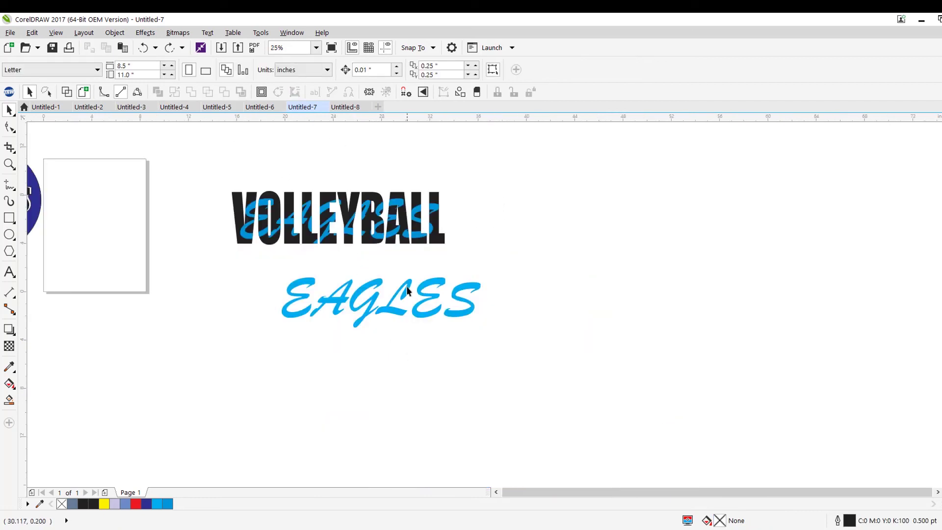
pyautogui.click(465, 314)
pyautogui.moveTo(465, 325); pyautogui.dragTo(584, 264)
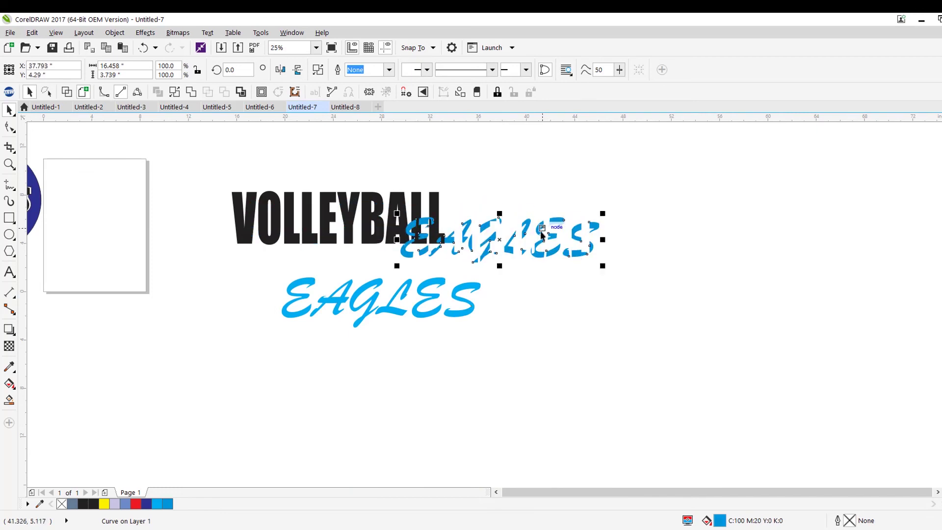
pyautogui.moveTo(486, 231); pyautogui.dragTo(374, 365)
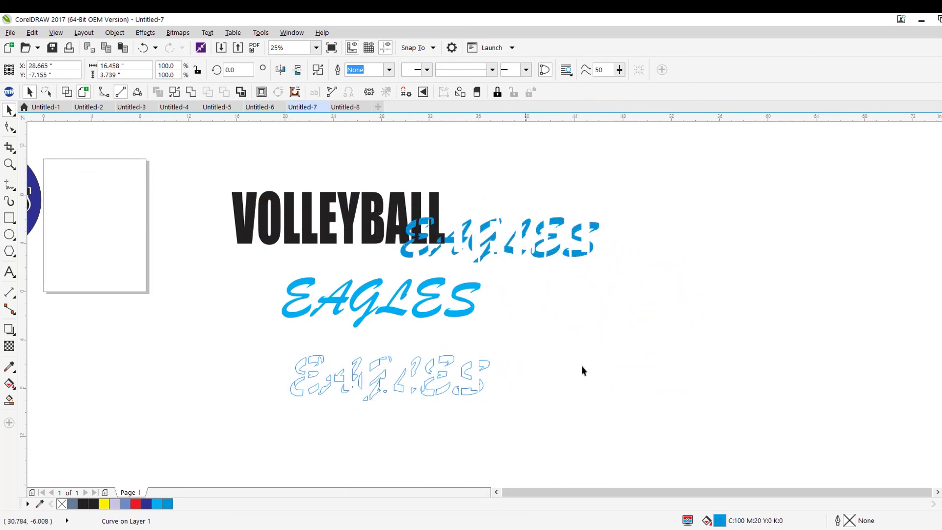
pyautogui.click(582, 367)
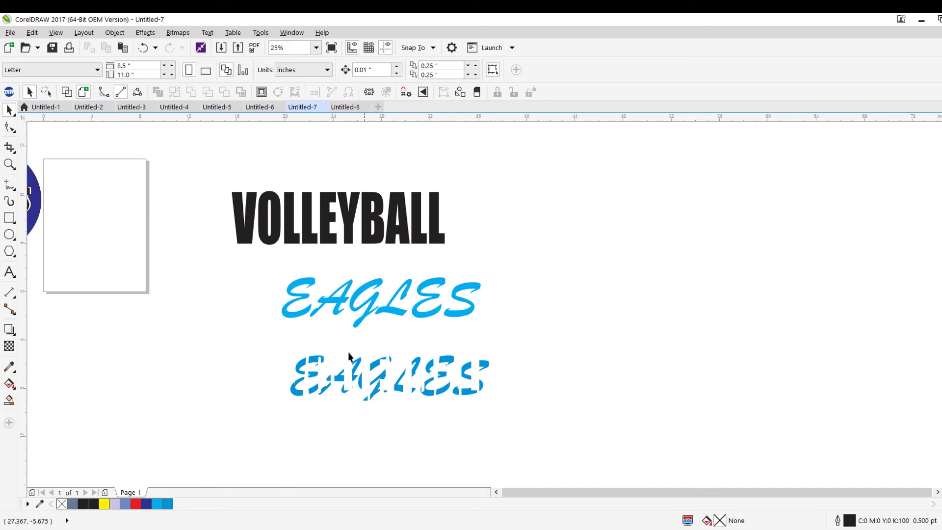
pyautogui.scroll(-1, 309, 337)
pyautogui.moveTo(309, 337); pyautogui.dragTo(528, 325)
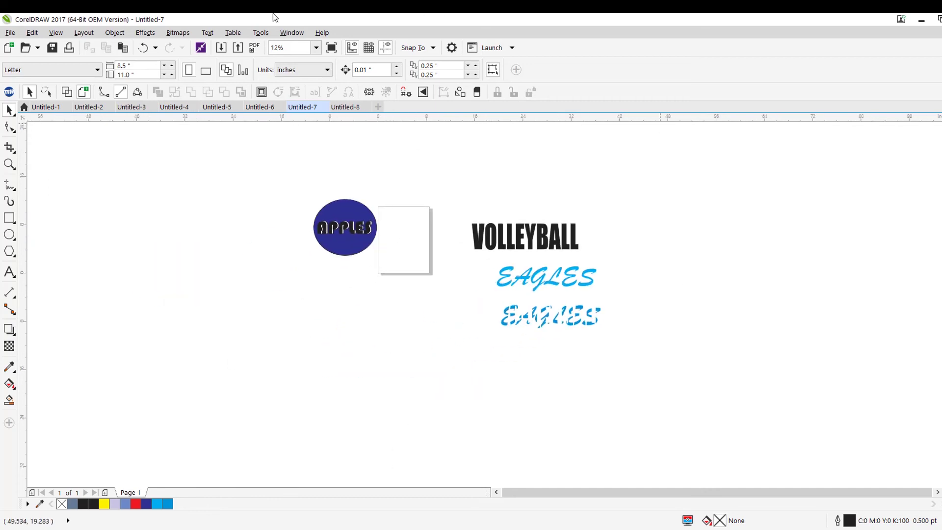